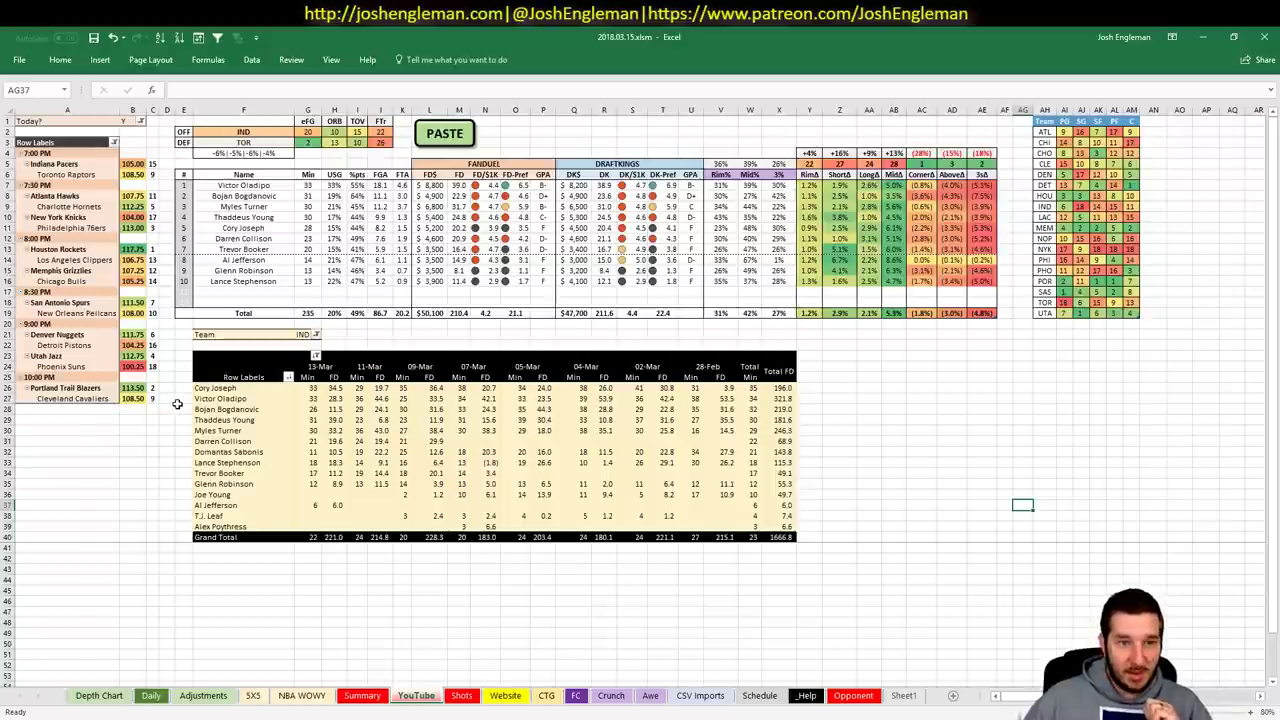
click(409, 611)
click(981, 419)
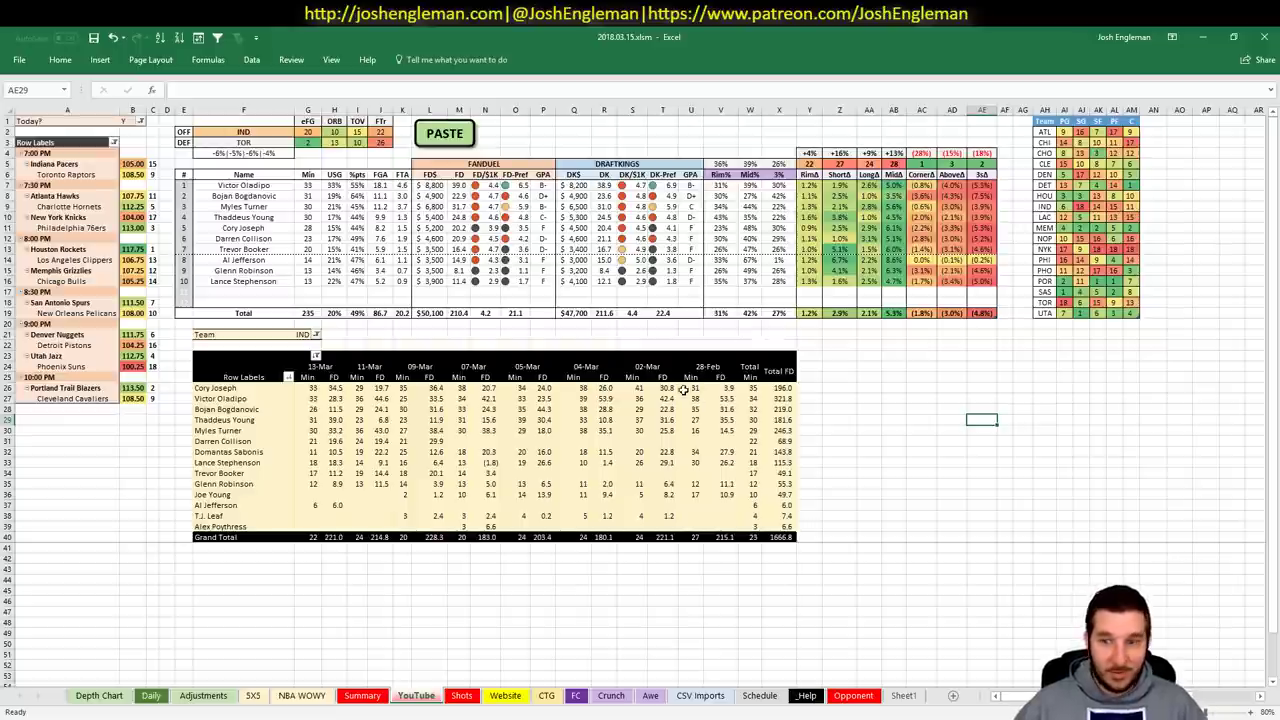
click(834, 367)
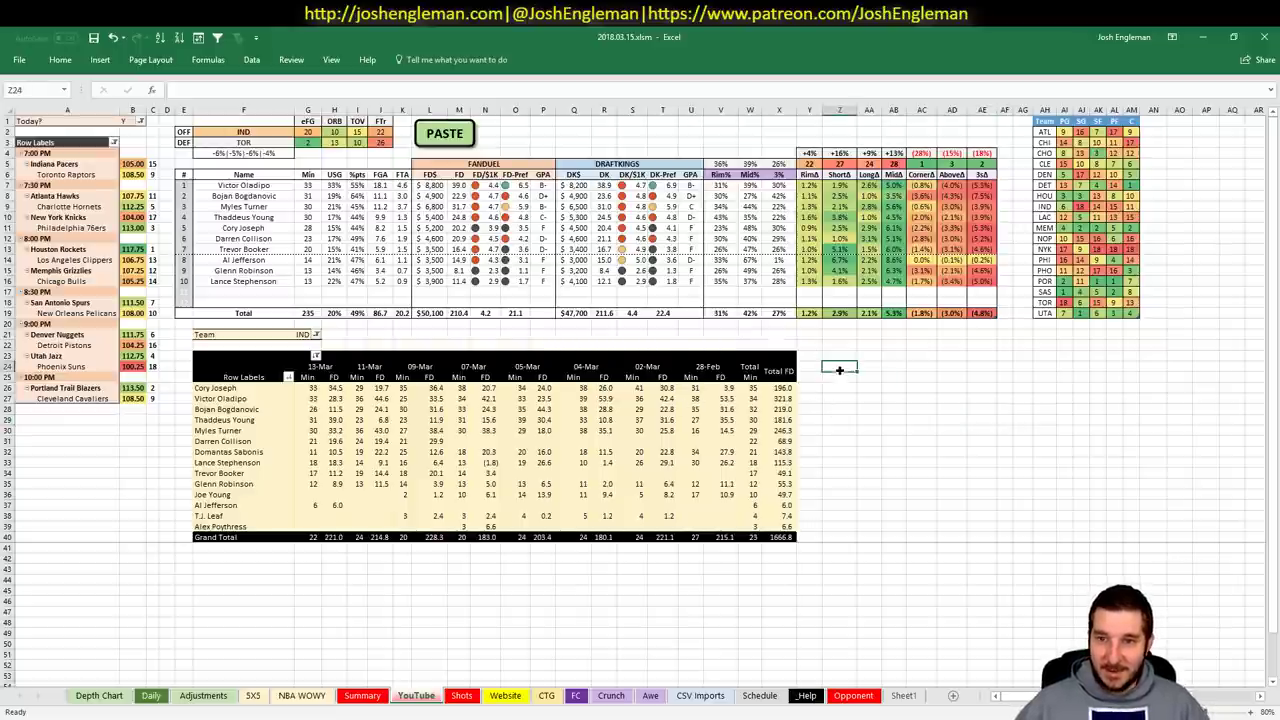
click(893, 367)
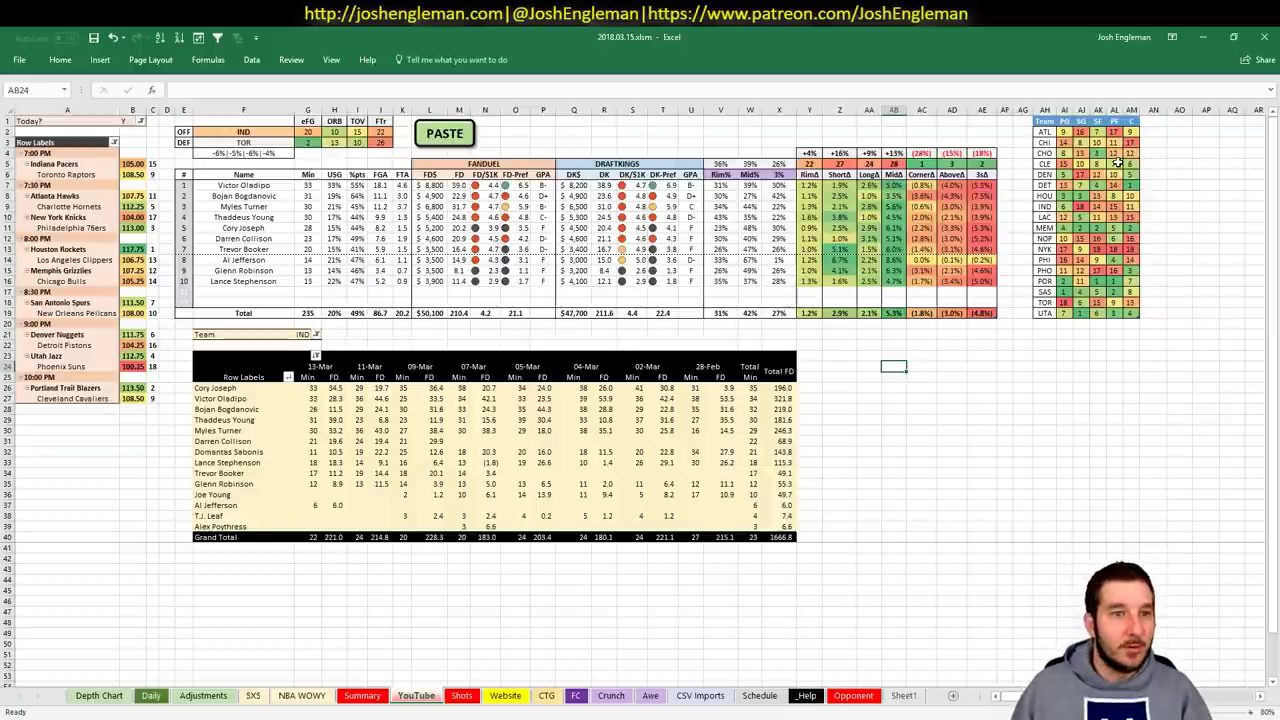
- Highlight IND's row in the position rank table, and inspect Cory Joseph's Big and Dud values on the 5X5 sheet
drag(1046, 206, 1130, 206)
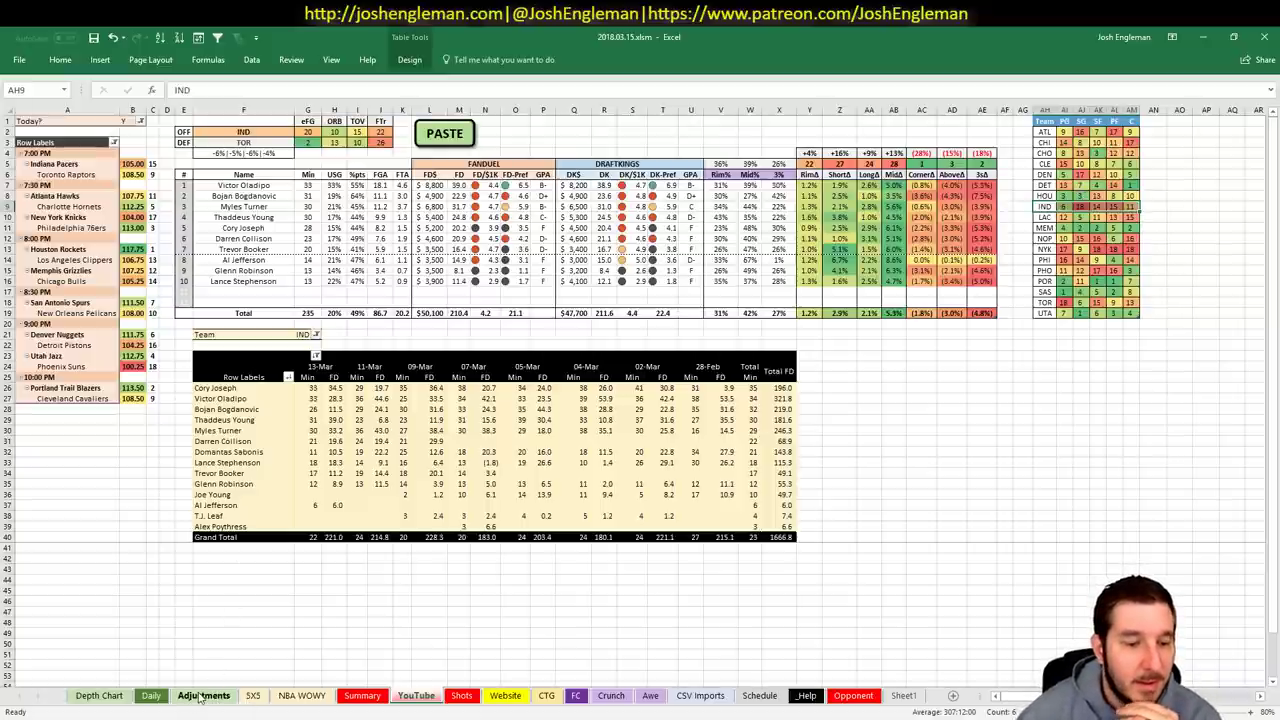
click(253, 697)
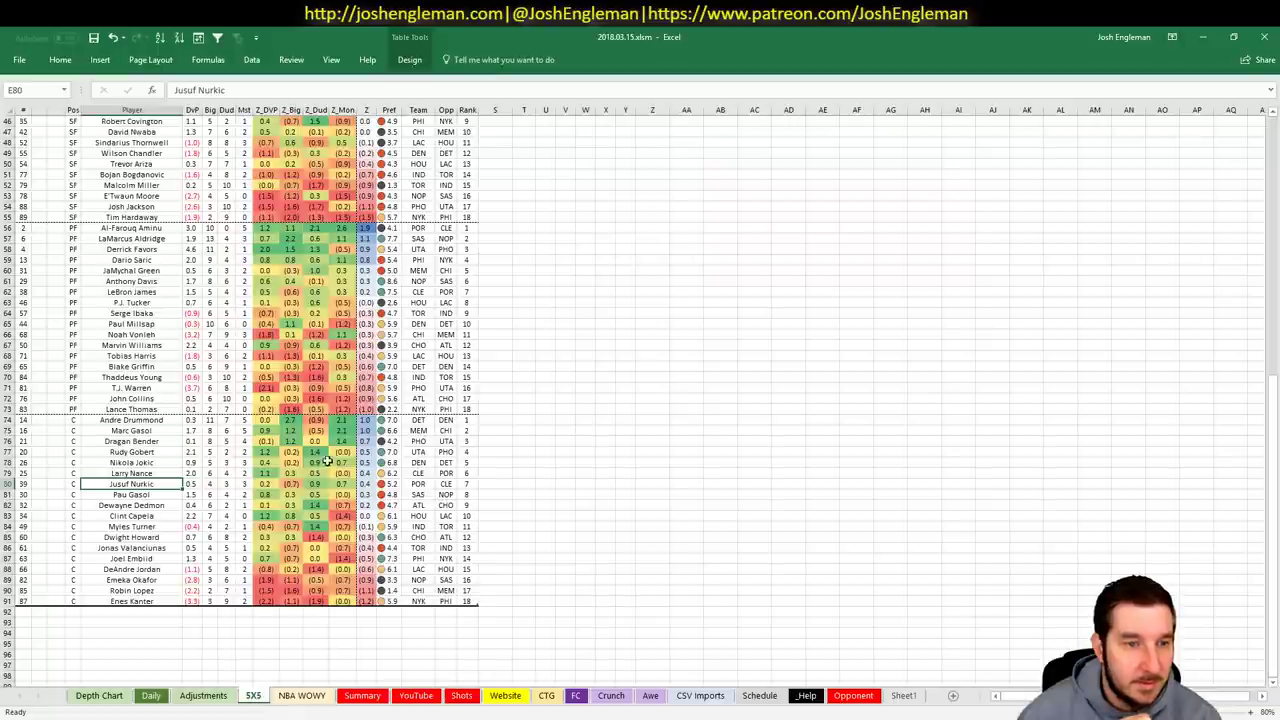
scroll(422, 262, up, 15)
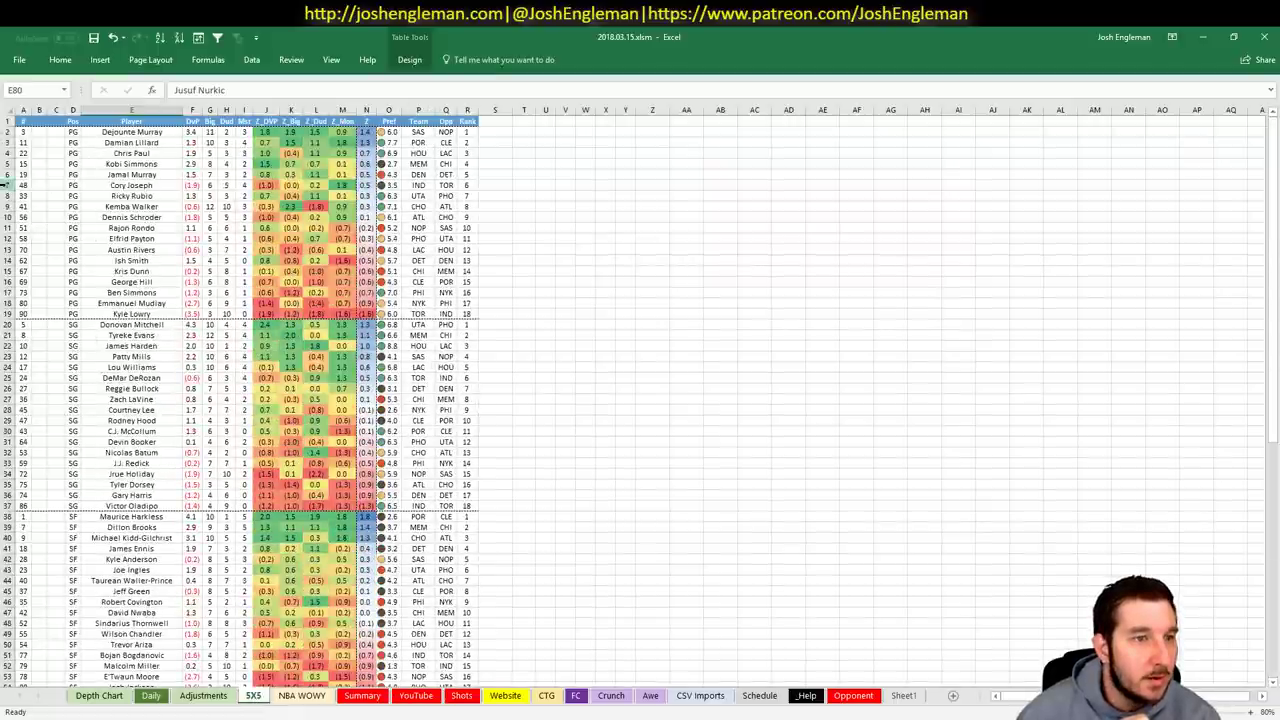
drag(466, 185, 51, 175)
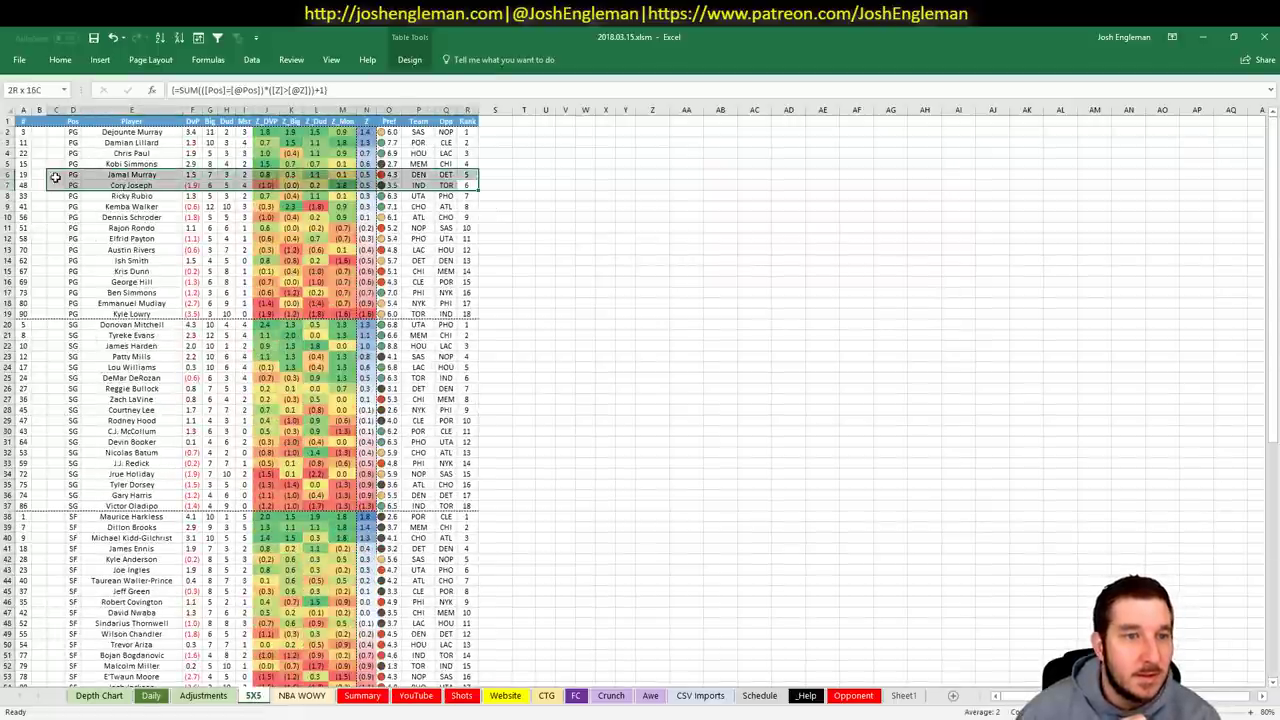
click(209, 185)
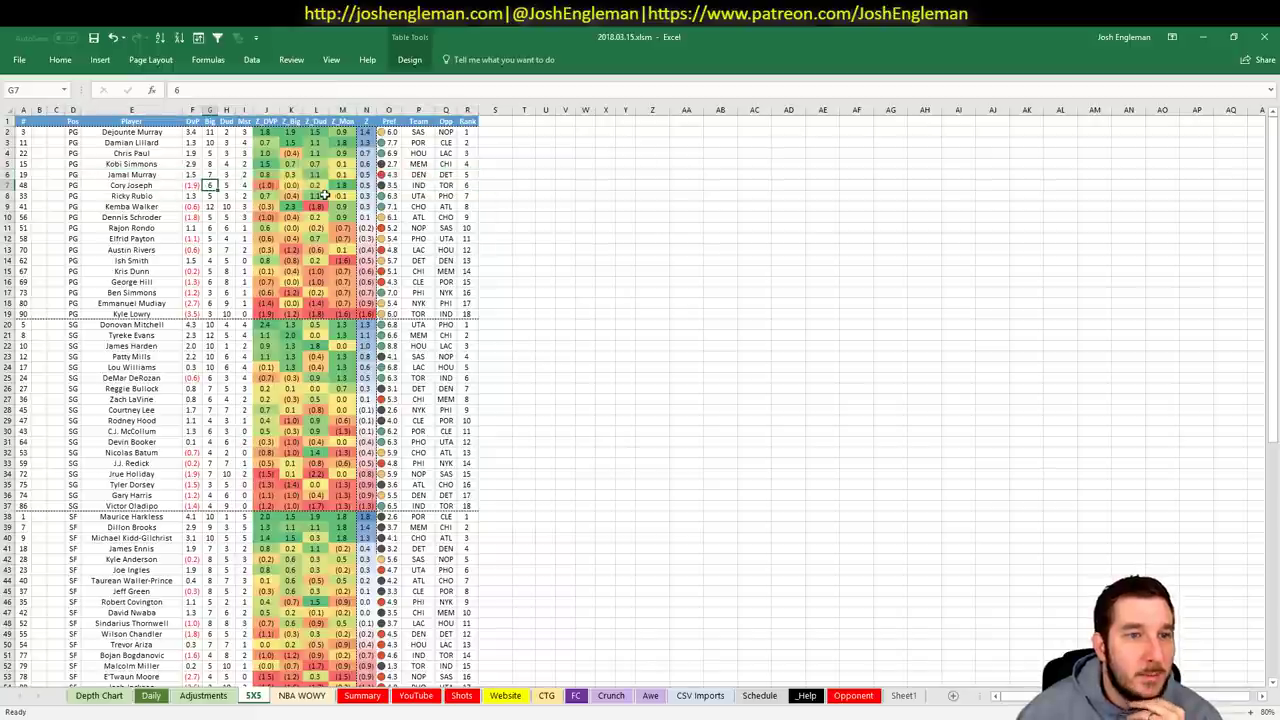
click(224, 185)
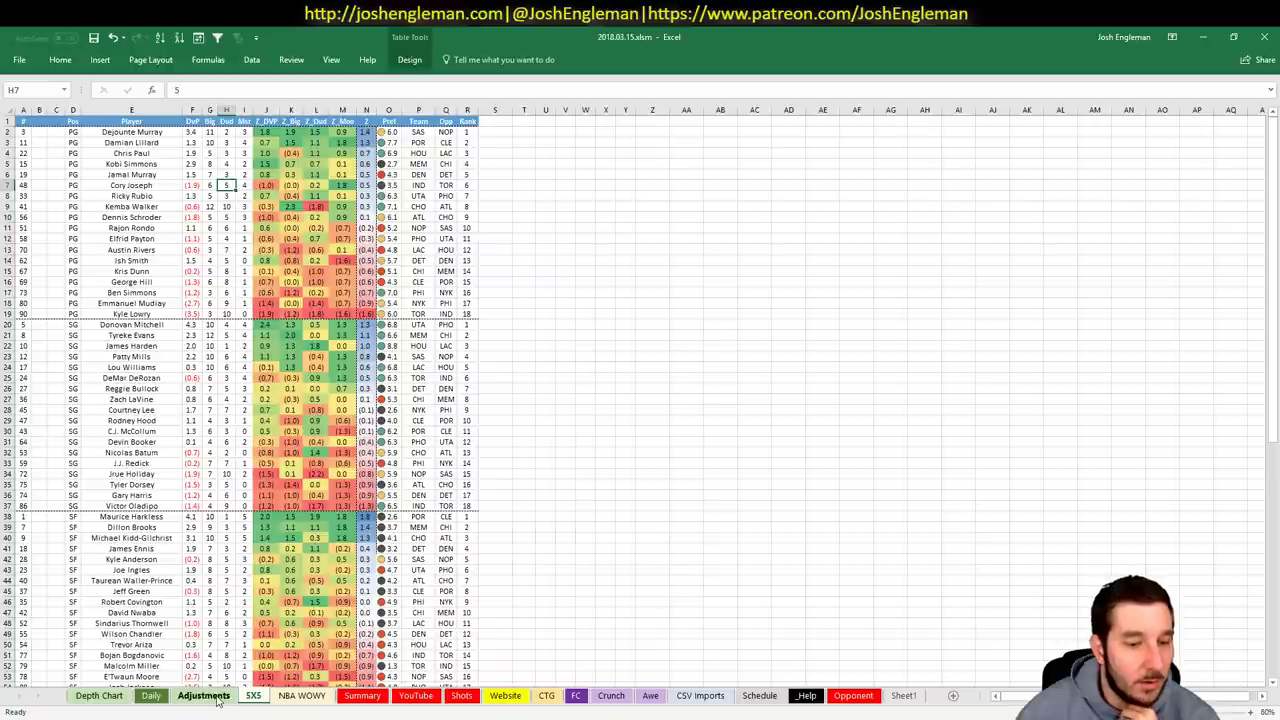
- Compare IND's SG rank on the YouTube sheet with Victor Oladipo's row on the 5X5 sheet, and return to the YouTube sheet
click(410, 696)
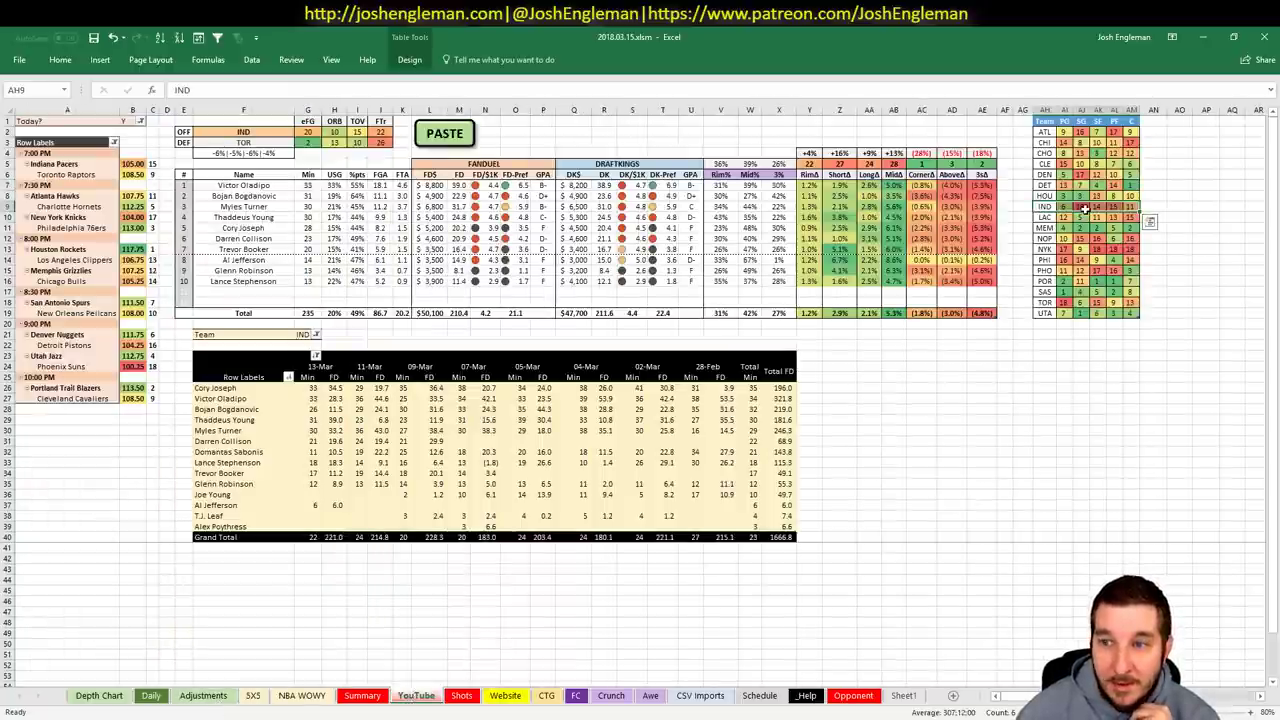
click(1082, 207)
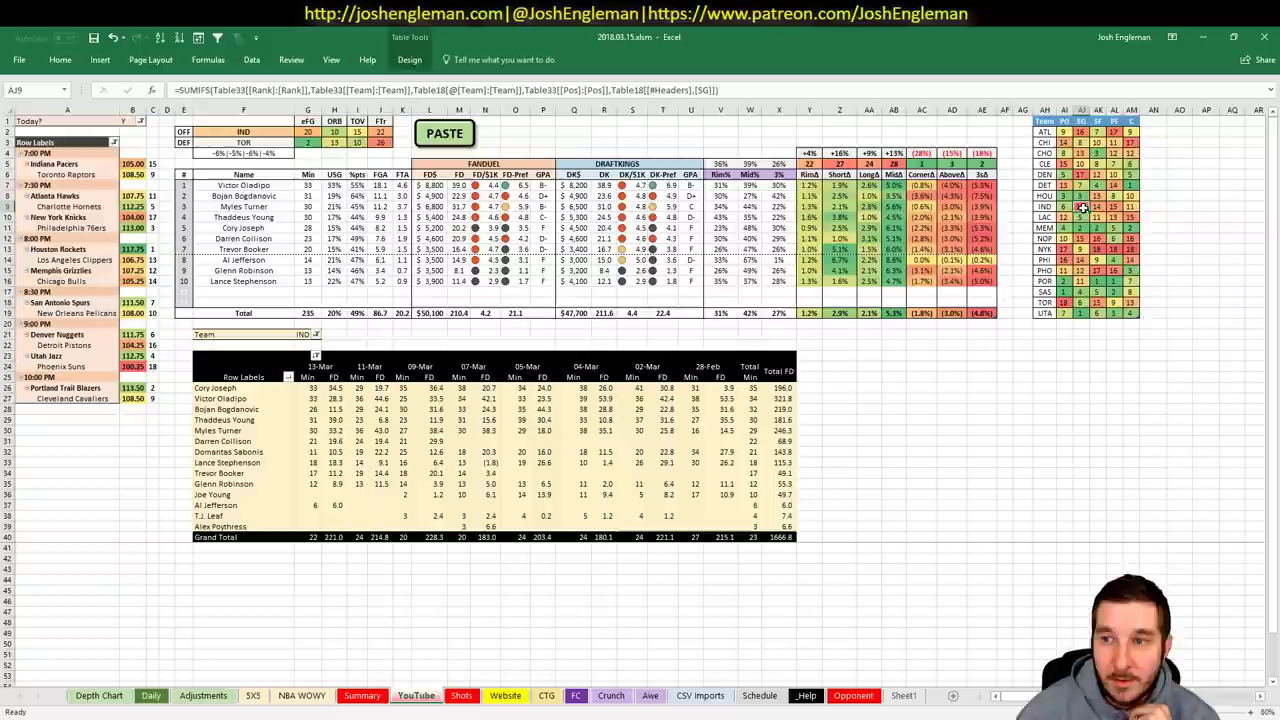
click(253, 695)
click(10, 452)
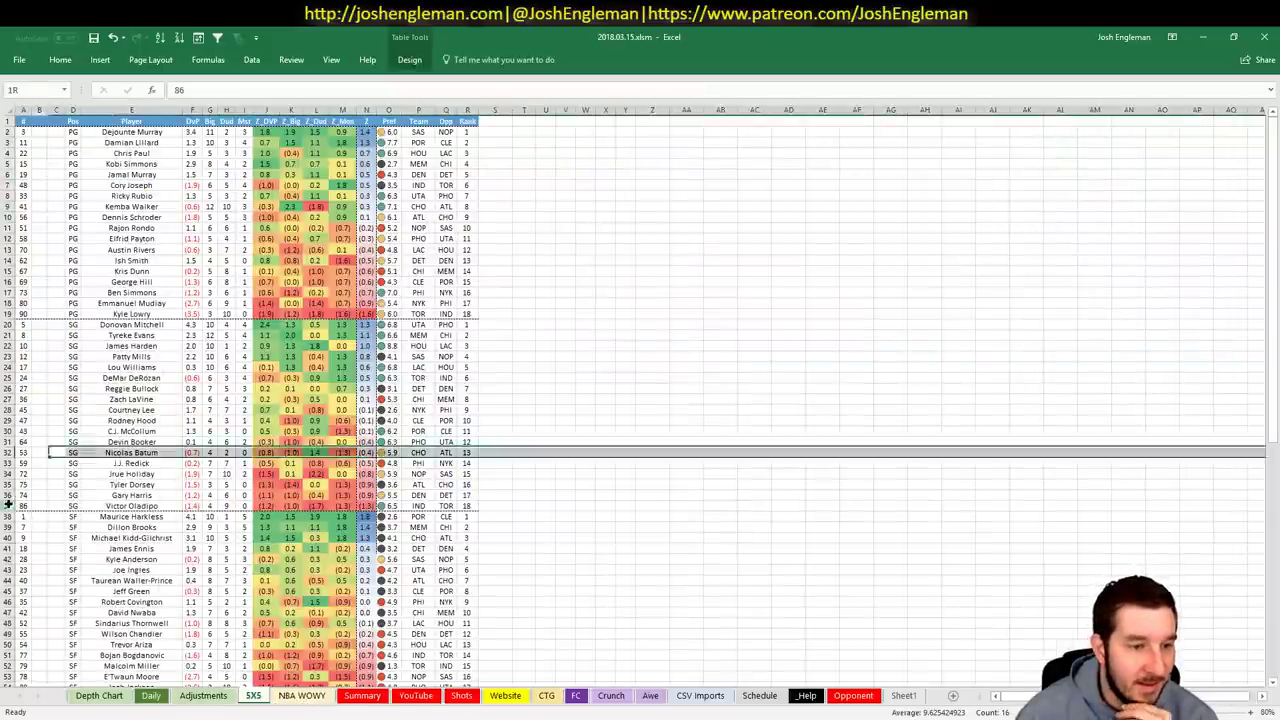
click(10, 505)
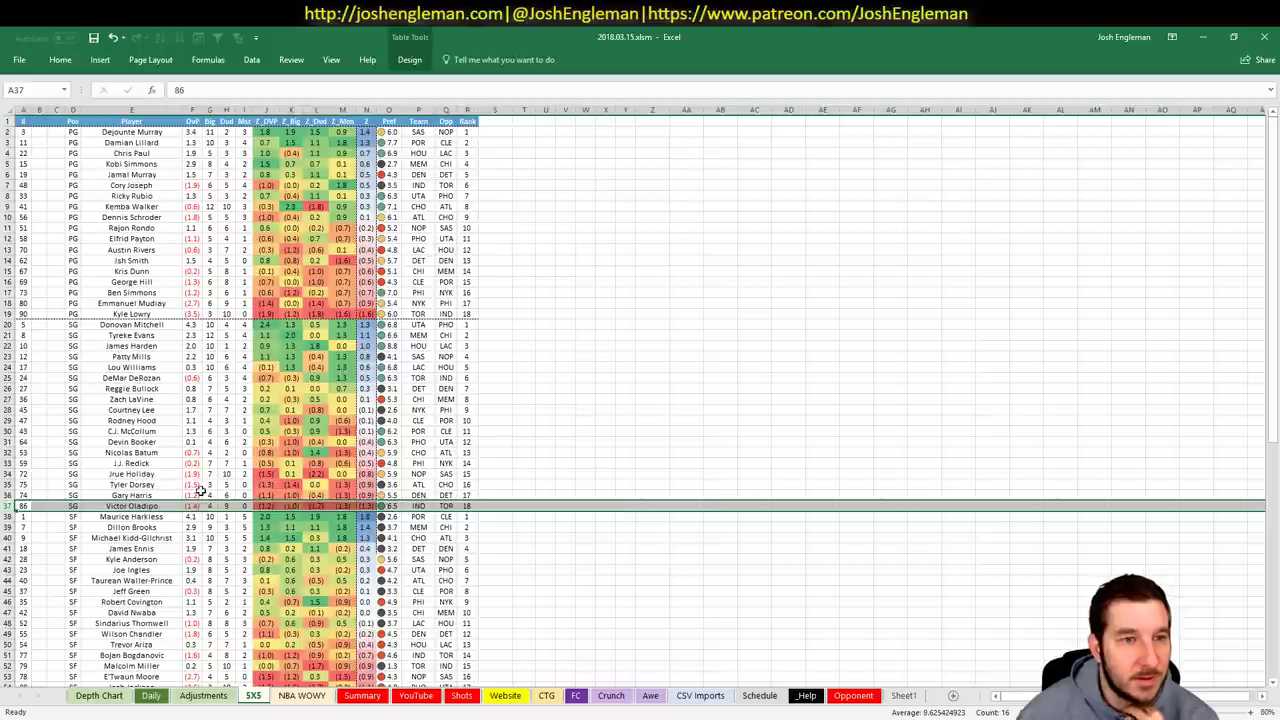
click(204, 696)
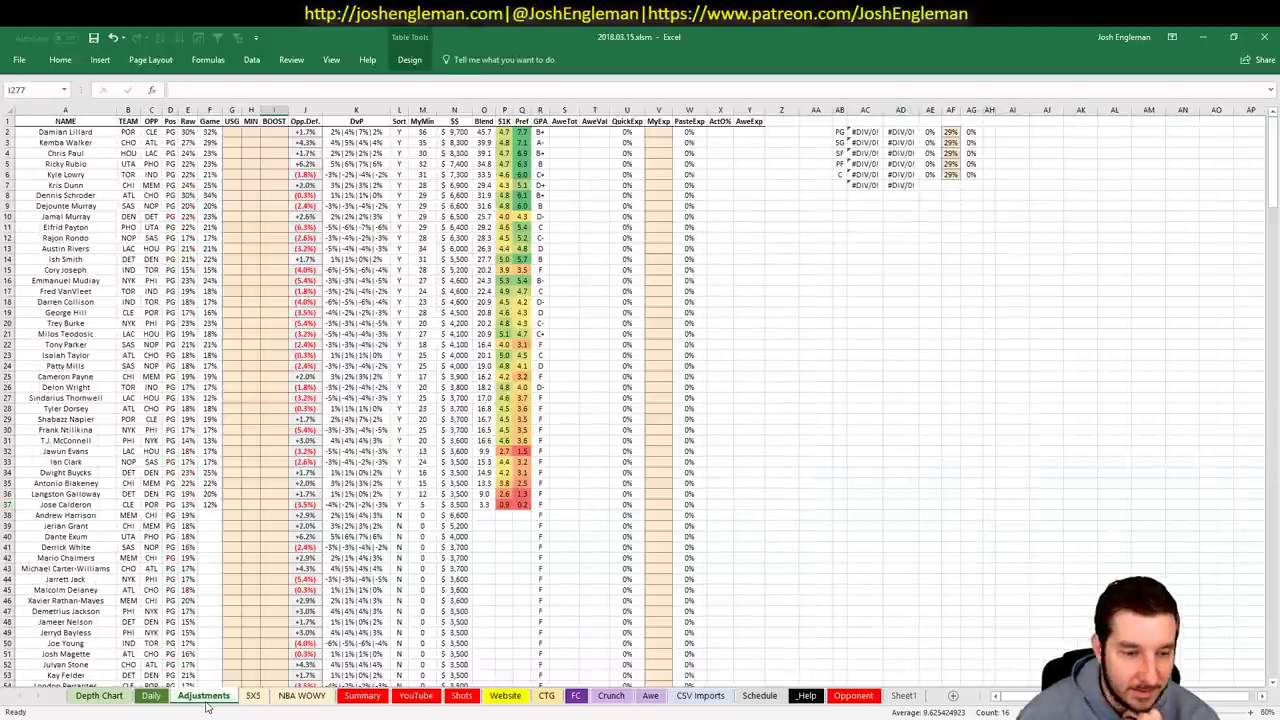
click(305, 696)
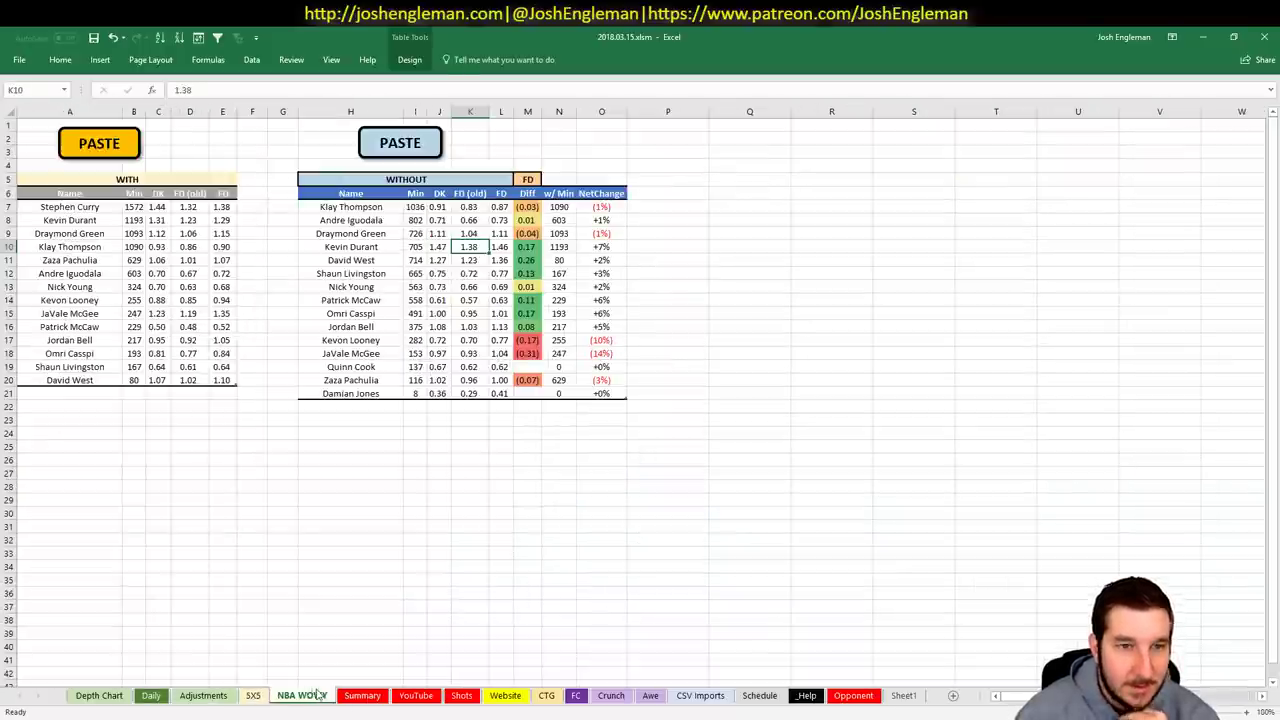
click(416, 696)
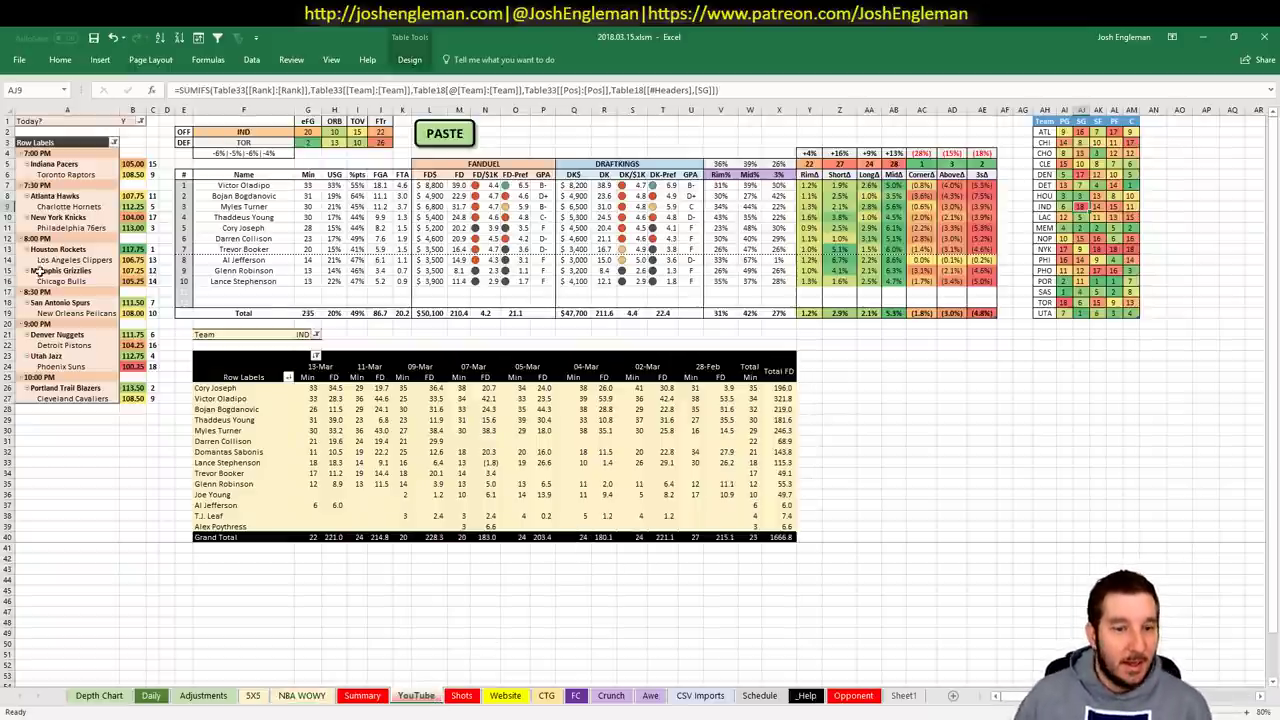
- Switch to Fantasy Cruncher in the browser and open the Lineup Cruncher for FanDuel NBA
key(alt+Tab)
click(585, 36)
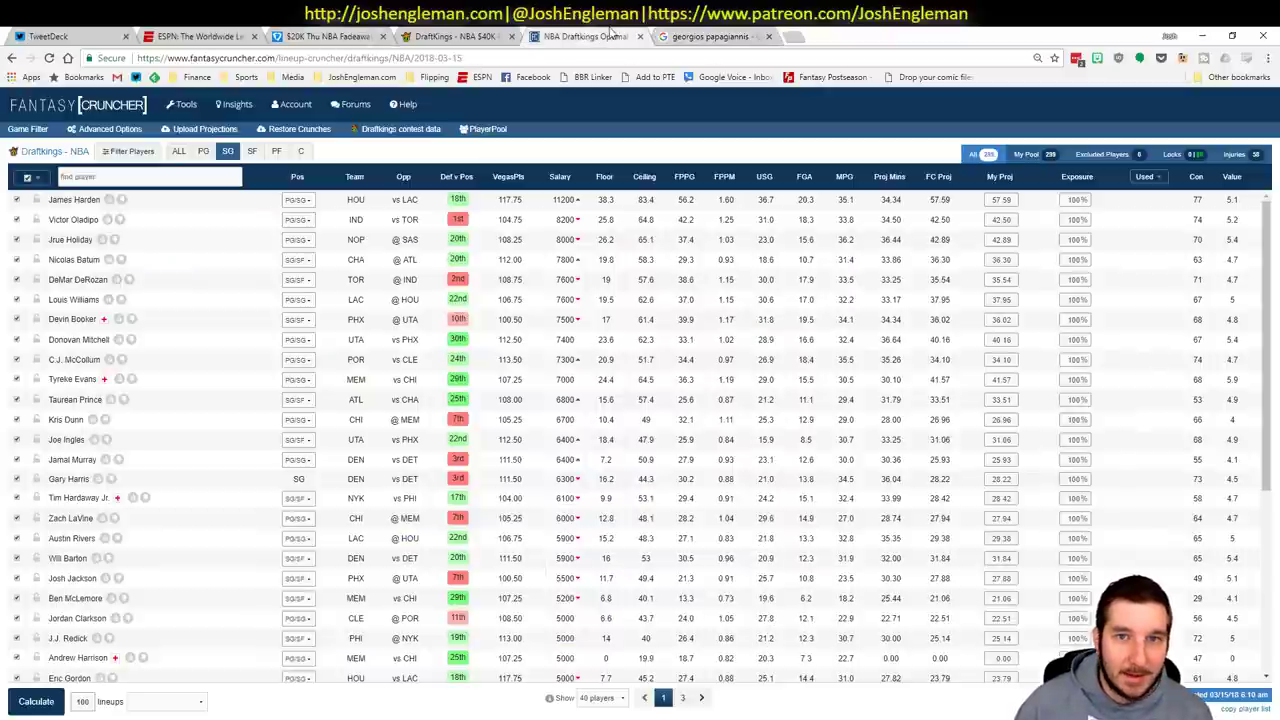
click(182, 104)
mouse_move(205, 138)
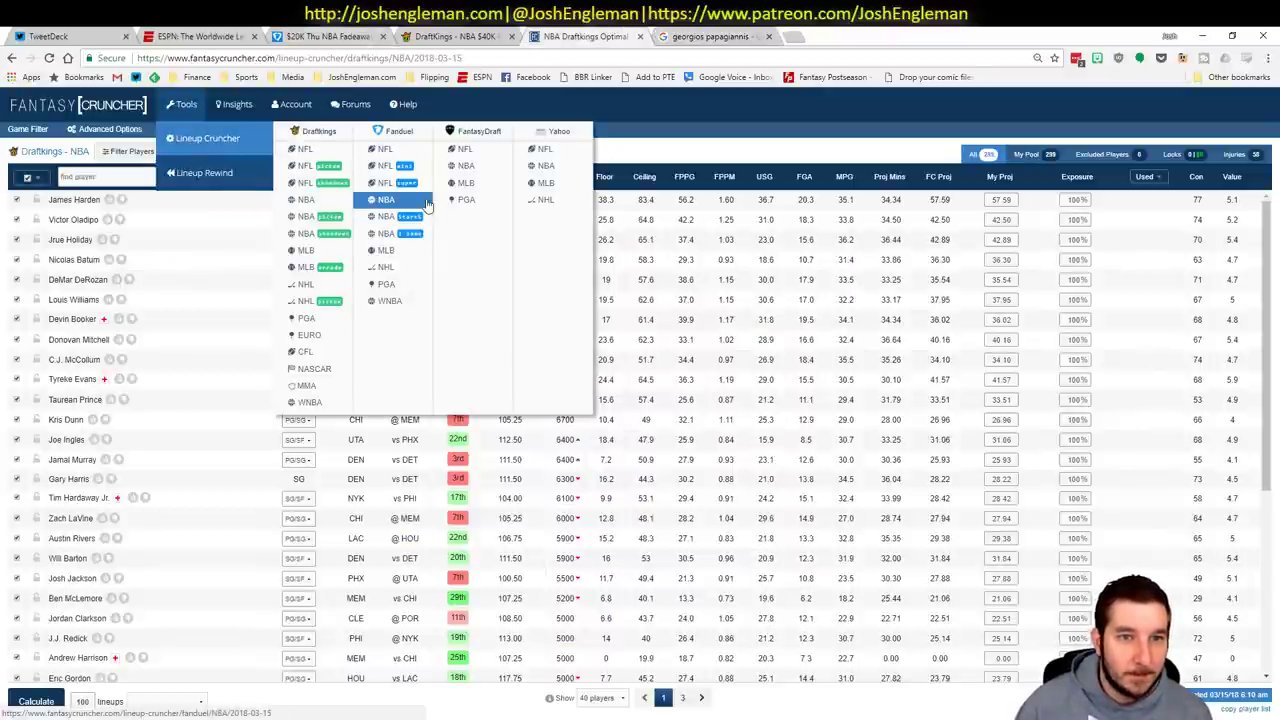
click(386, 201)
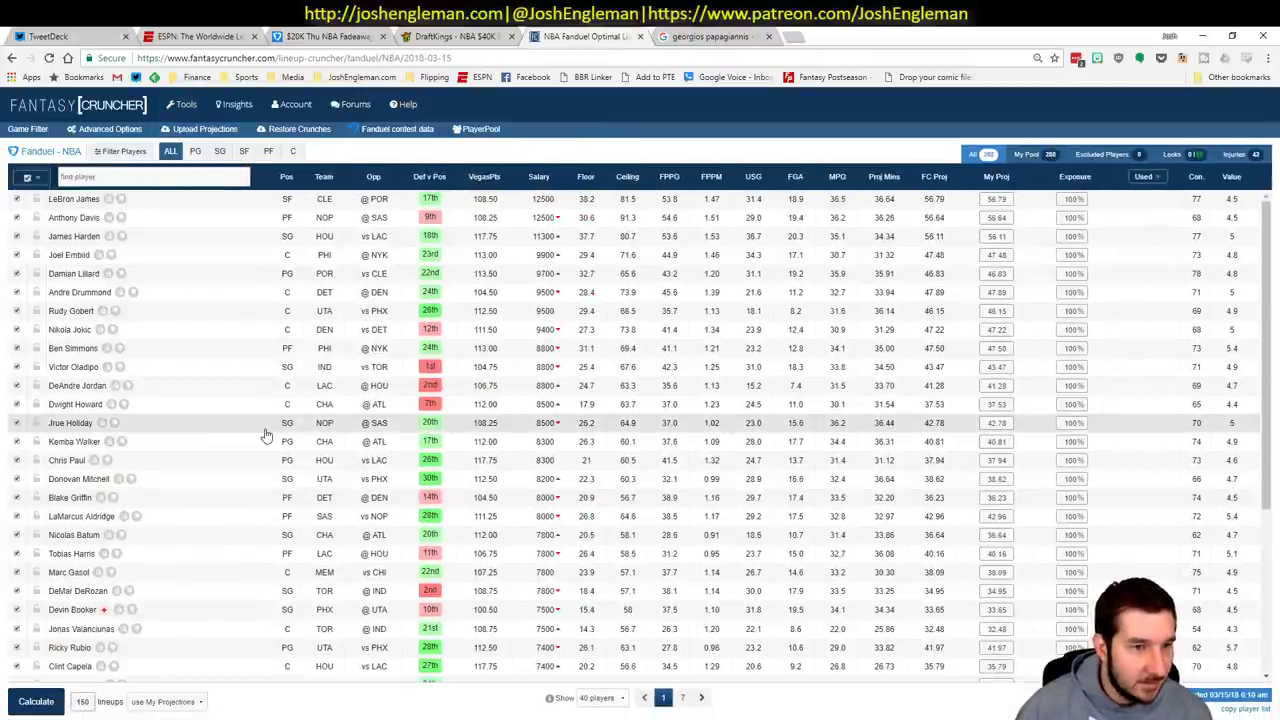
- Review Victor Oladipo's game log, close it and return to the YouTube sheet in Excel
click(73, 367)
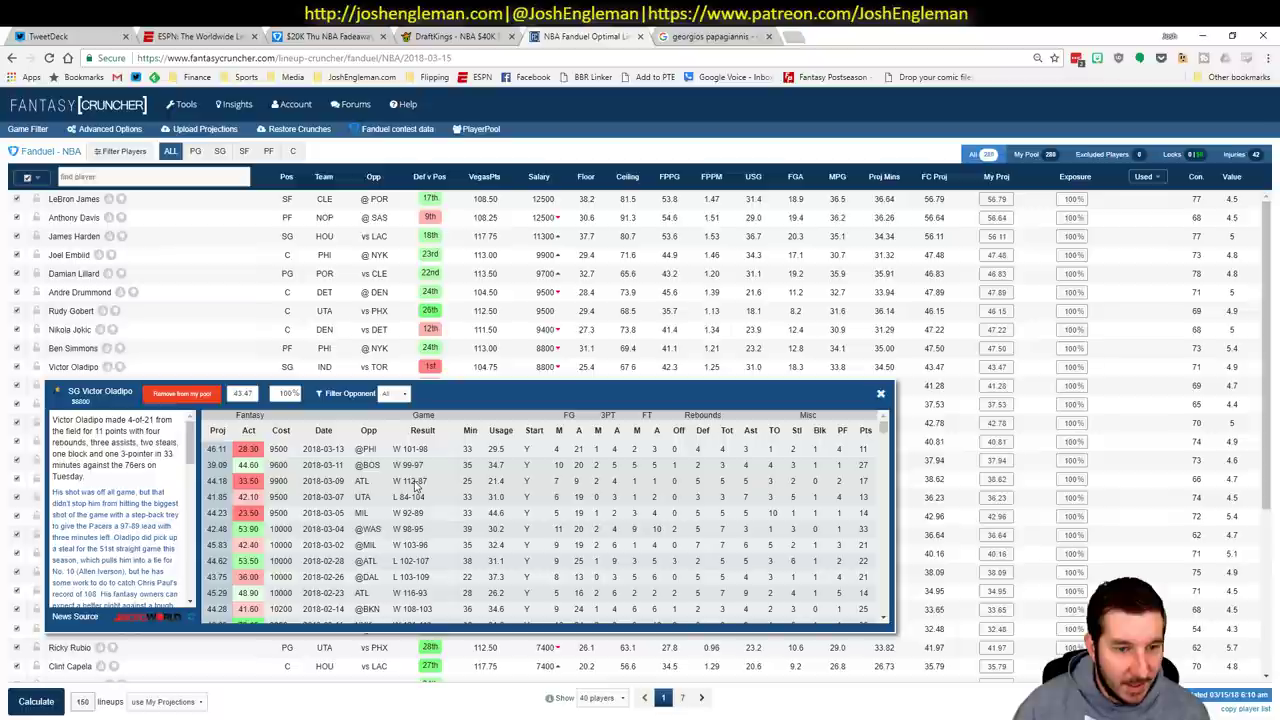
click(881, 397)
key(alt+Tab)
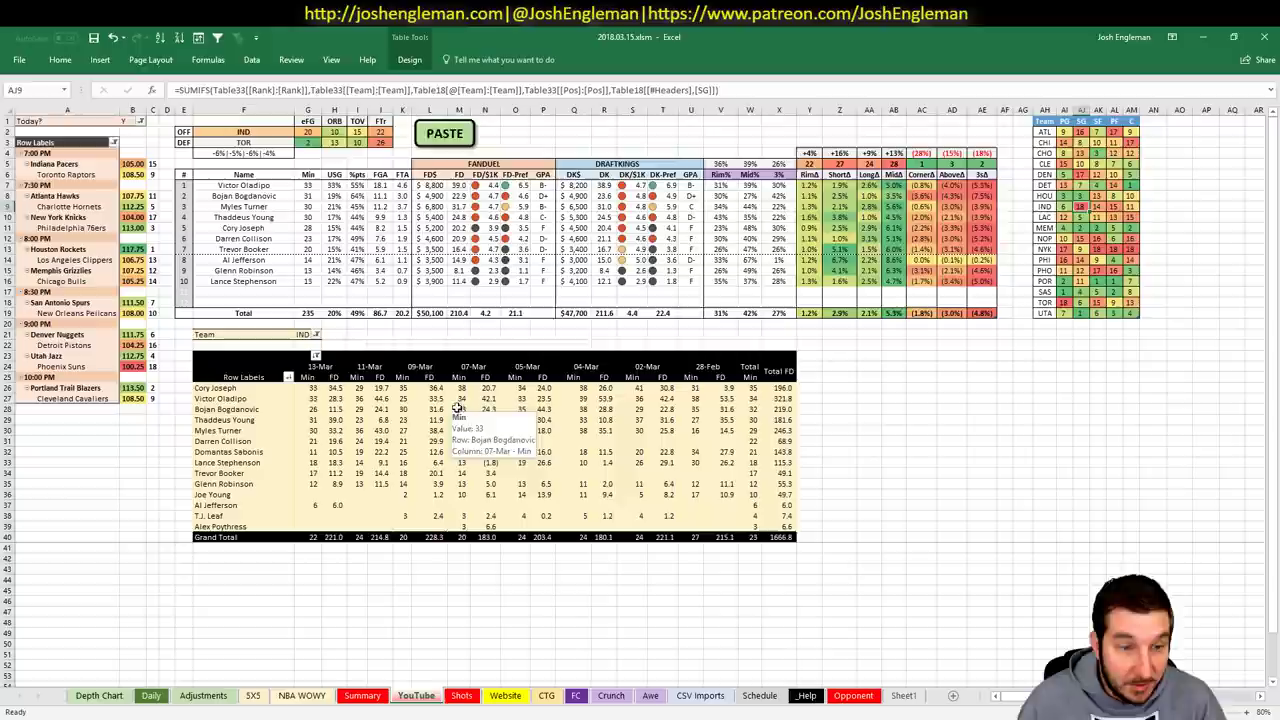
click(360, 335)
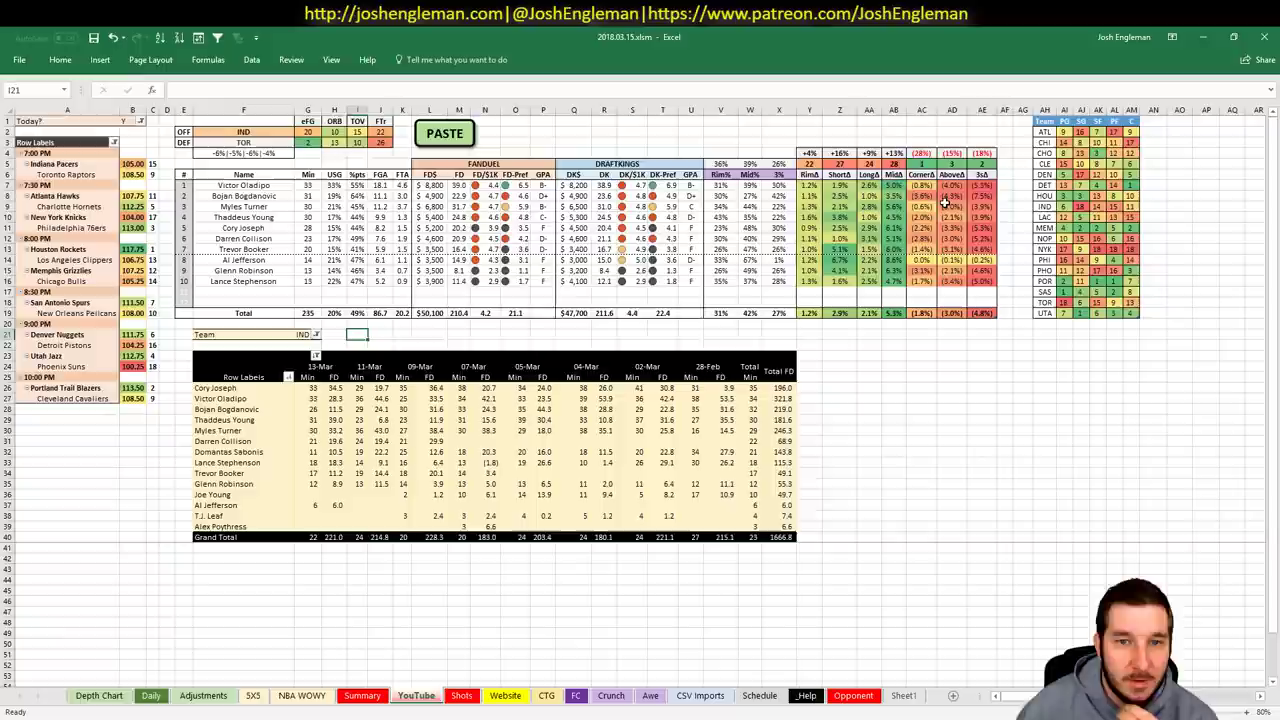
- Set the offensive team in cell F2 of the YouTube sheet to TOR
click(282, 132)
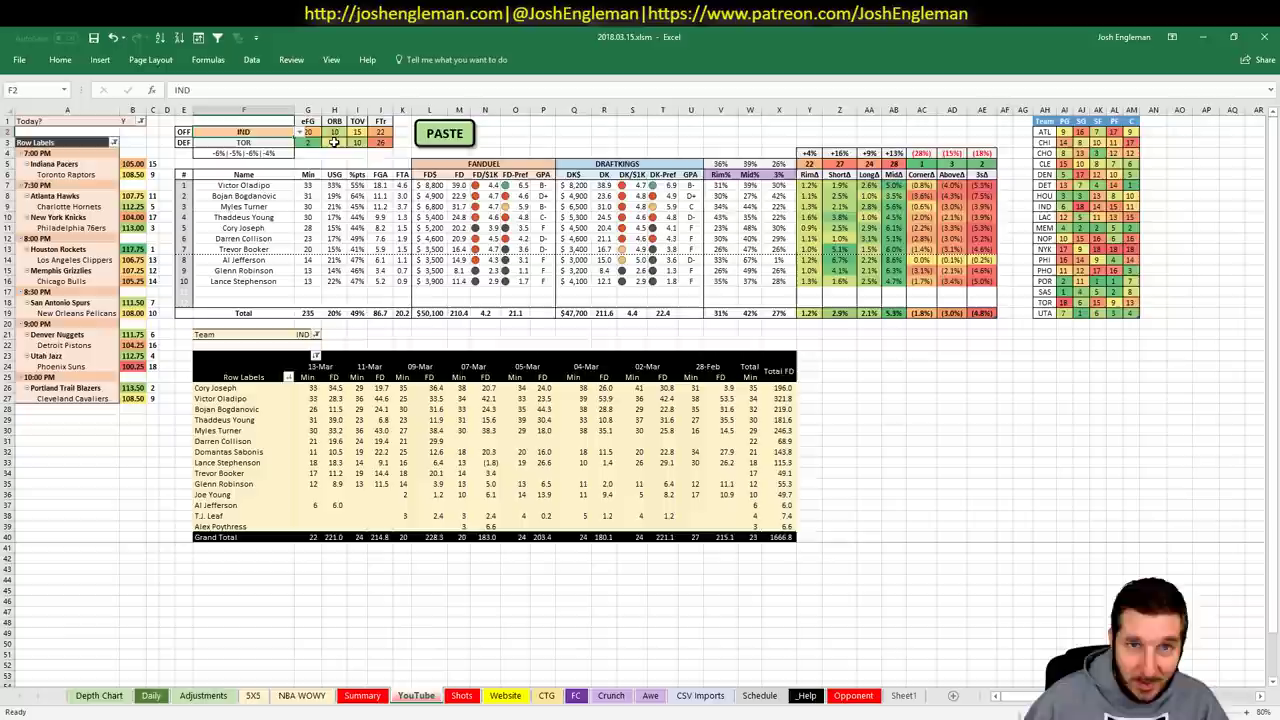
text(TOR)
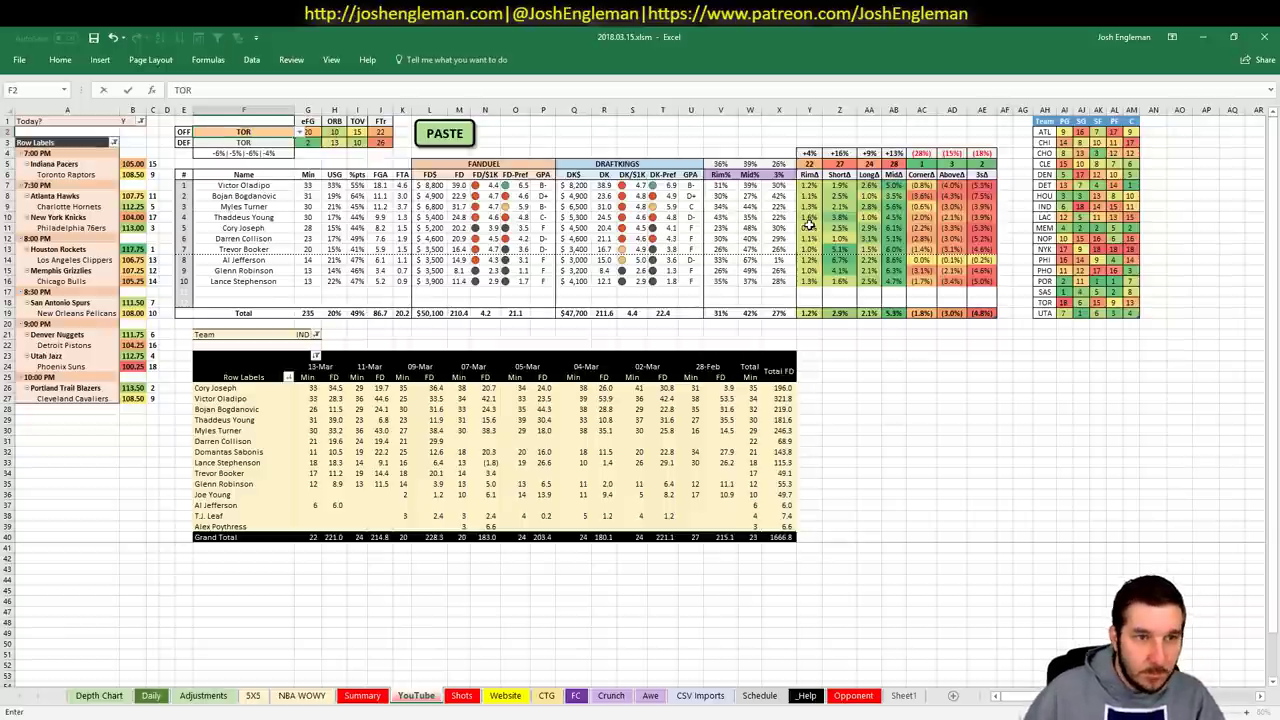
key(Return)
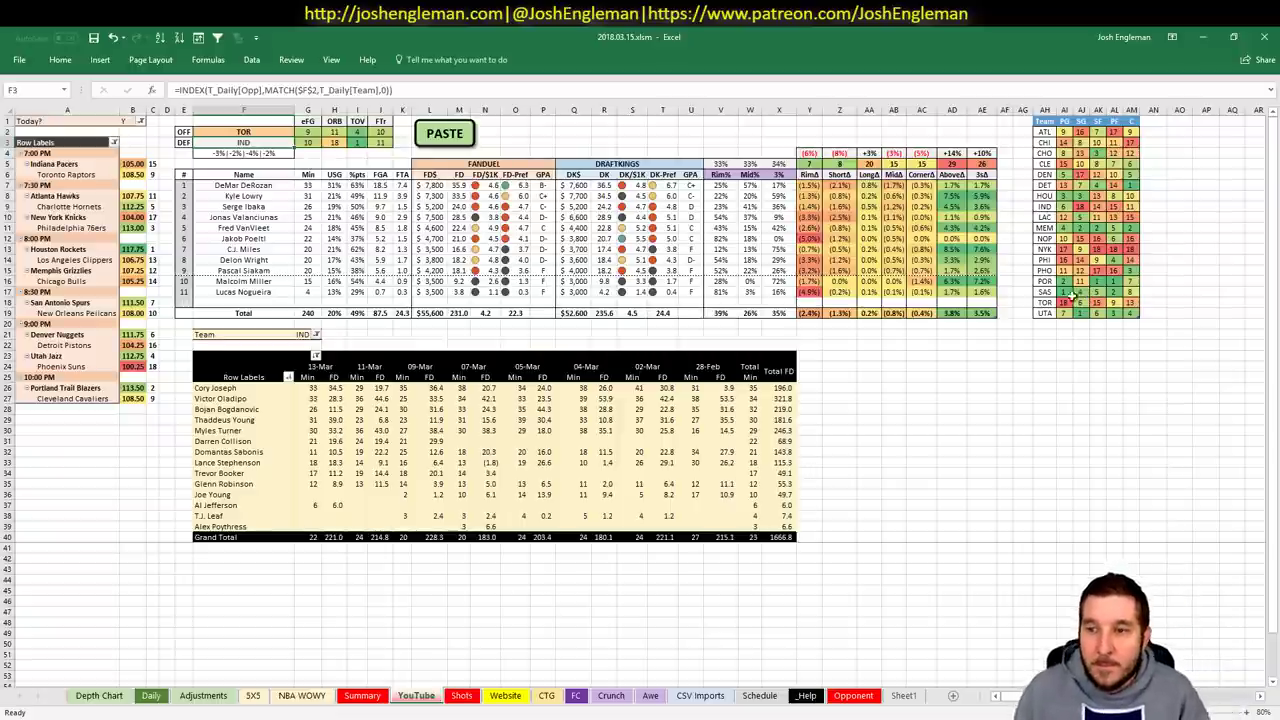
- Inspect Kyle Lowry's row on the 5X5 sheet and go back to the YouTube sheet
click(254, 698)
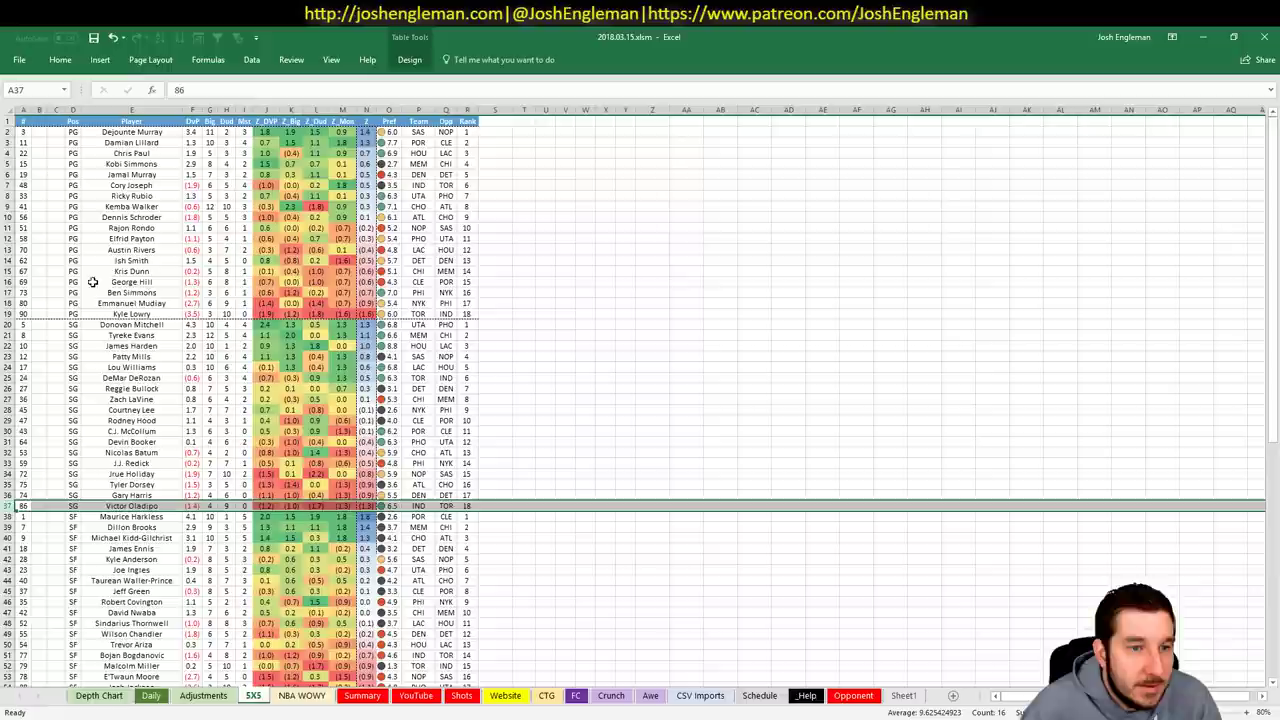
click(89, 314)
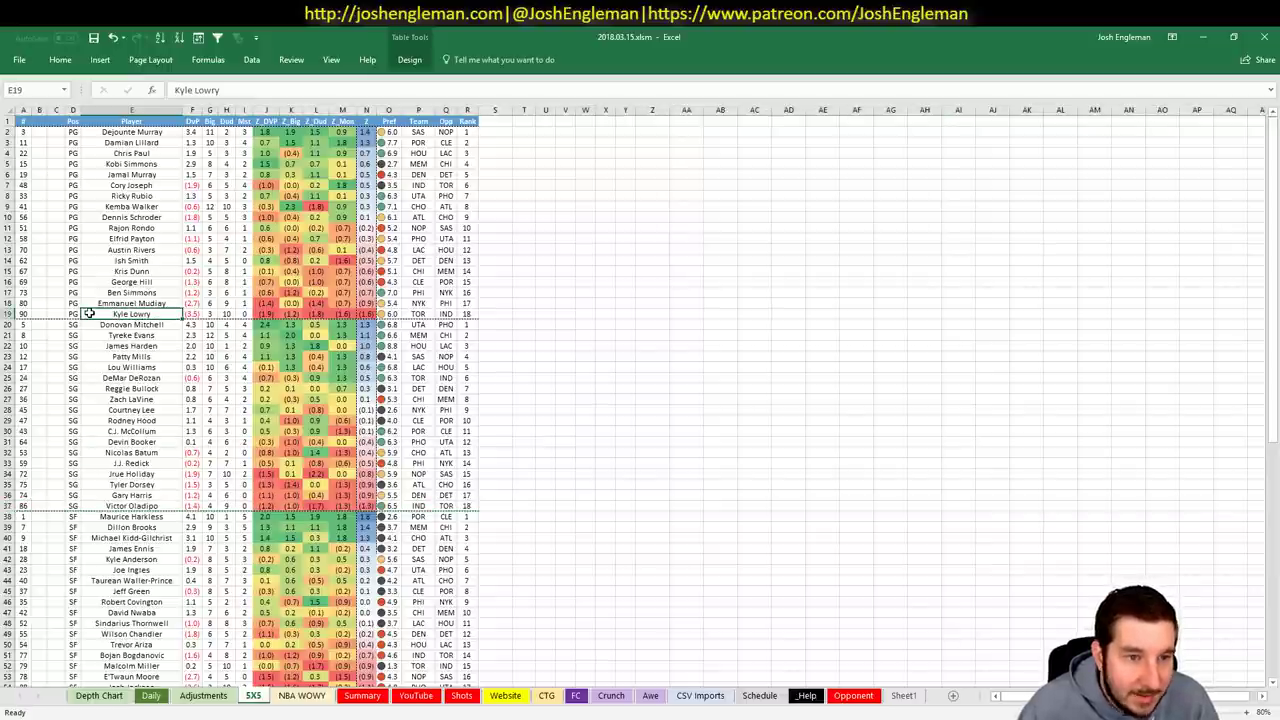
click(210, 698)
click(416, 697)
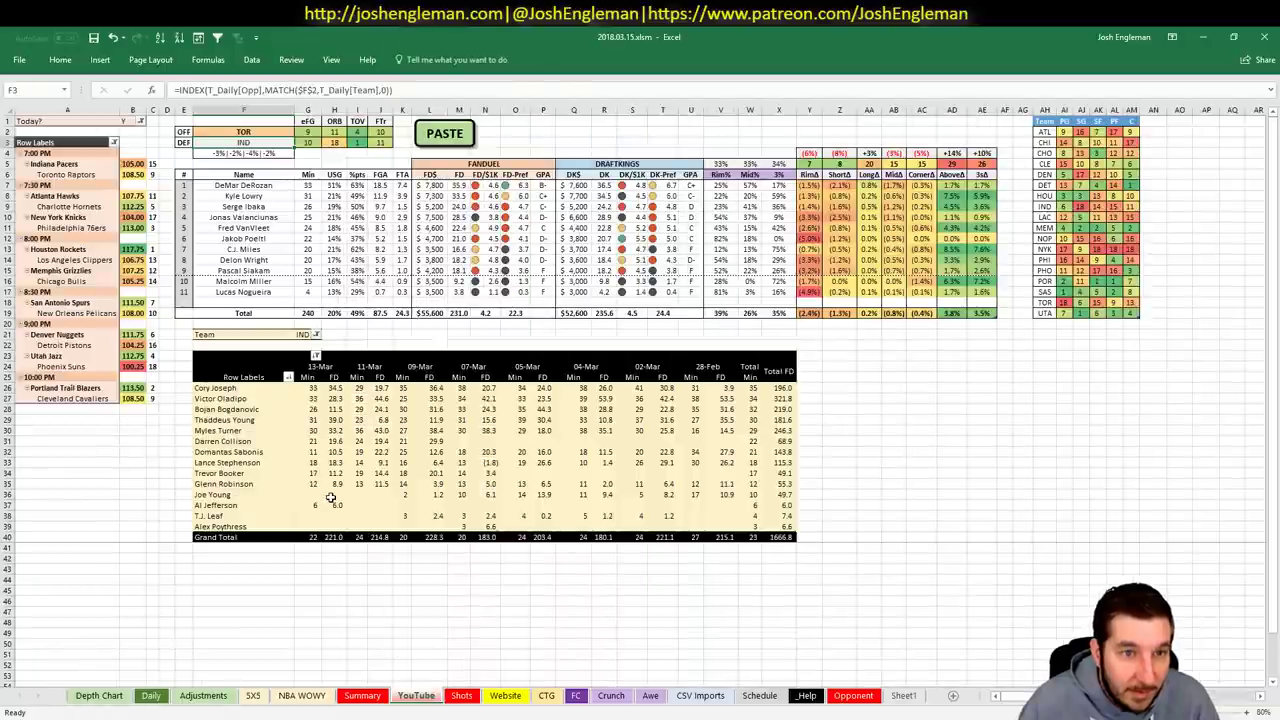
- Enter a BOOST of -4% for Kyle Lowry on the Adjustments sheet and return to the YouTube sheet
click(212, 696)
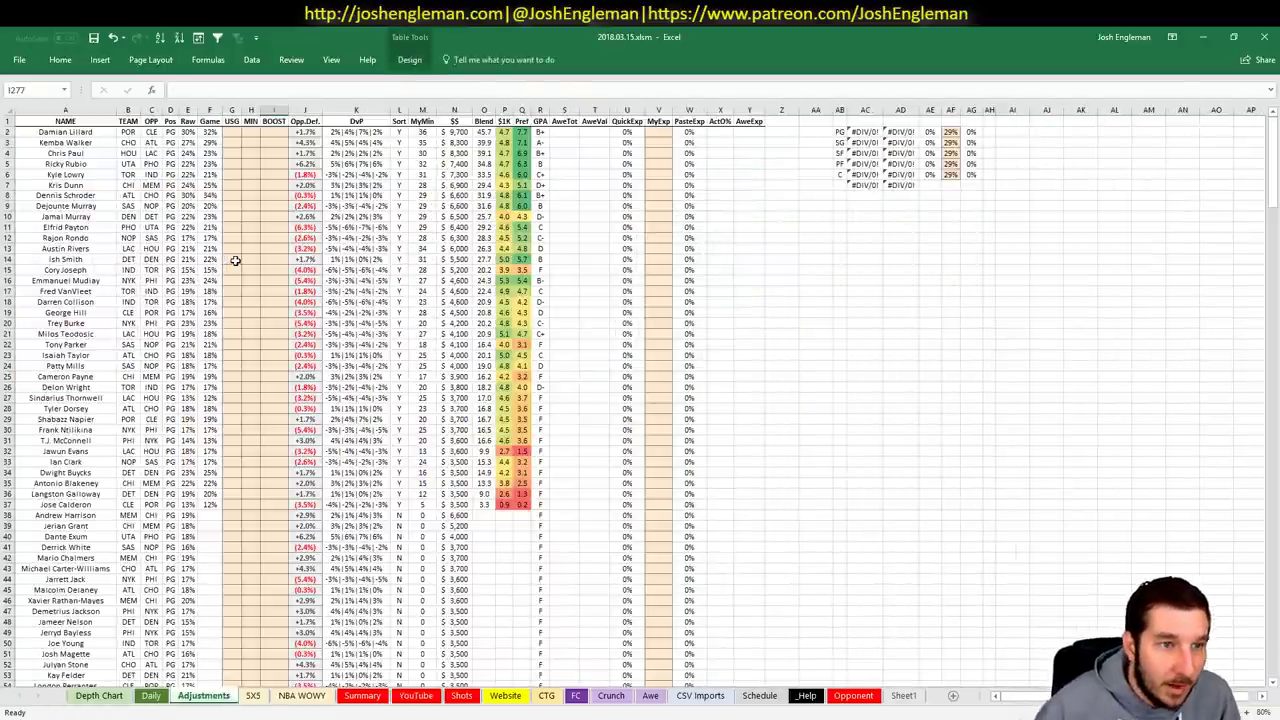
click(276, 175)
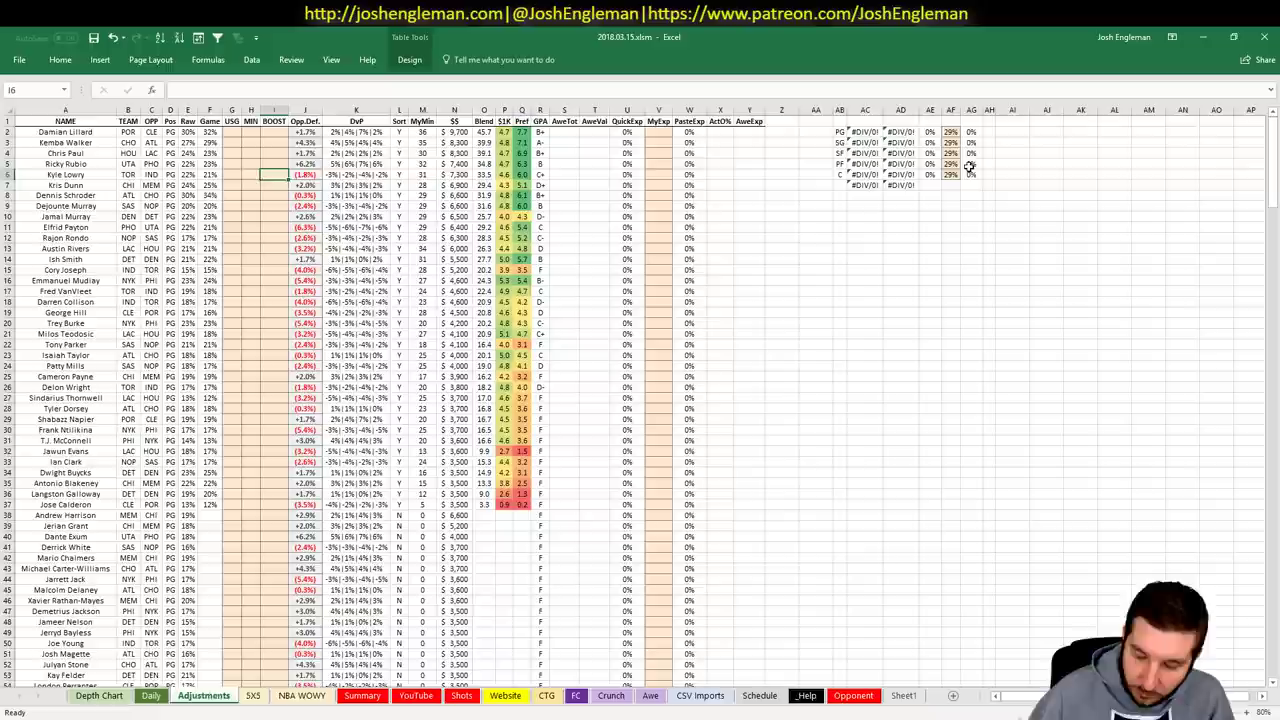
text(=)
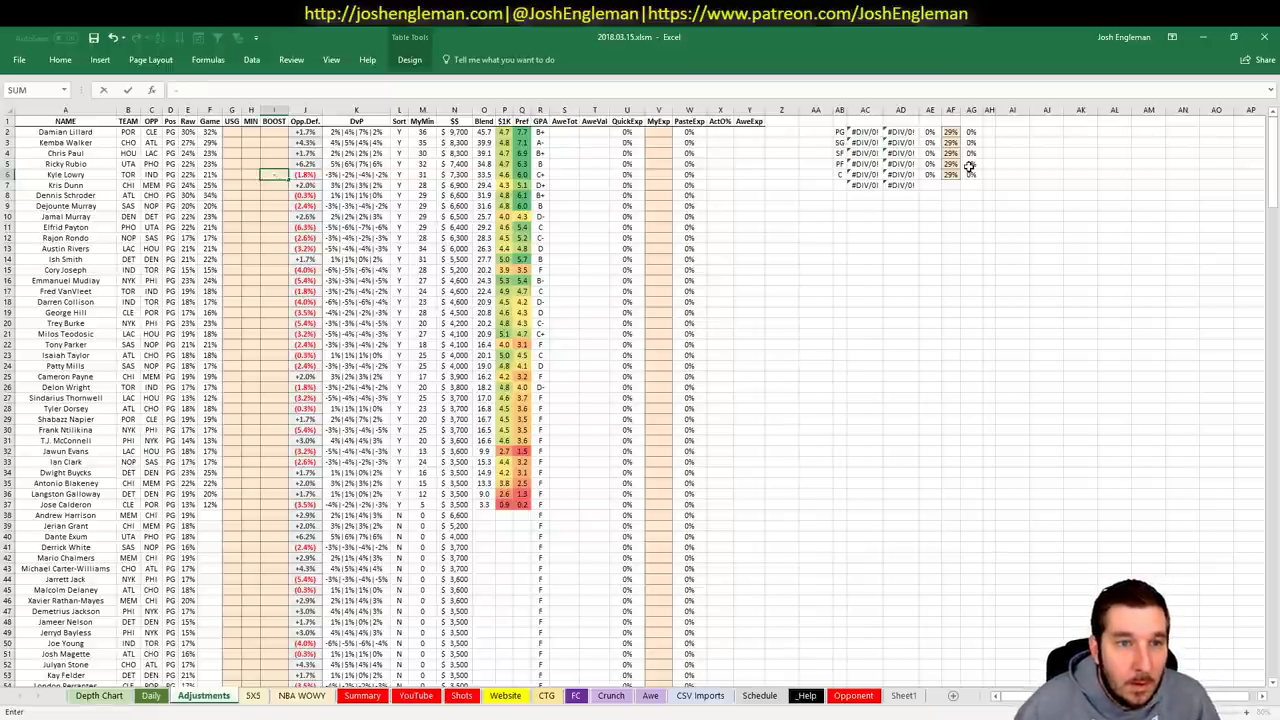
key(Return)
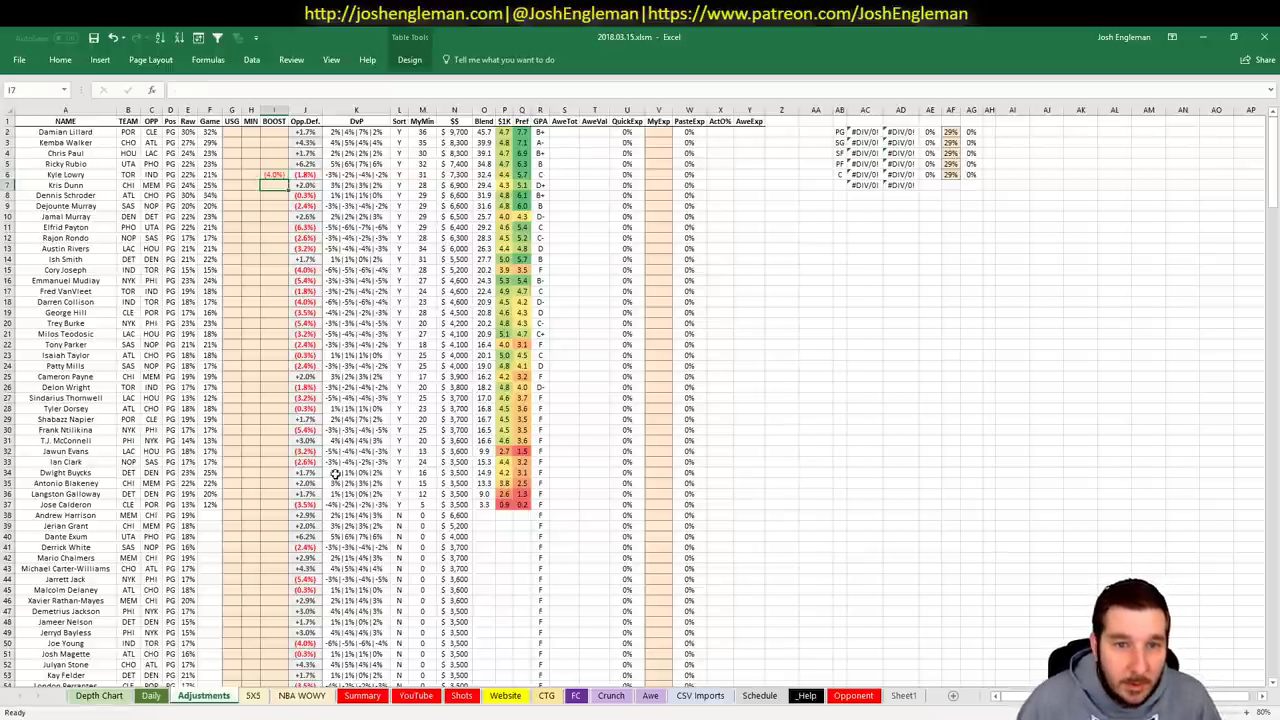
click(416, 697)
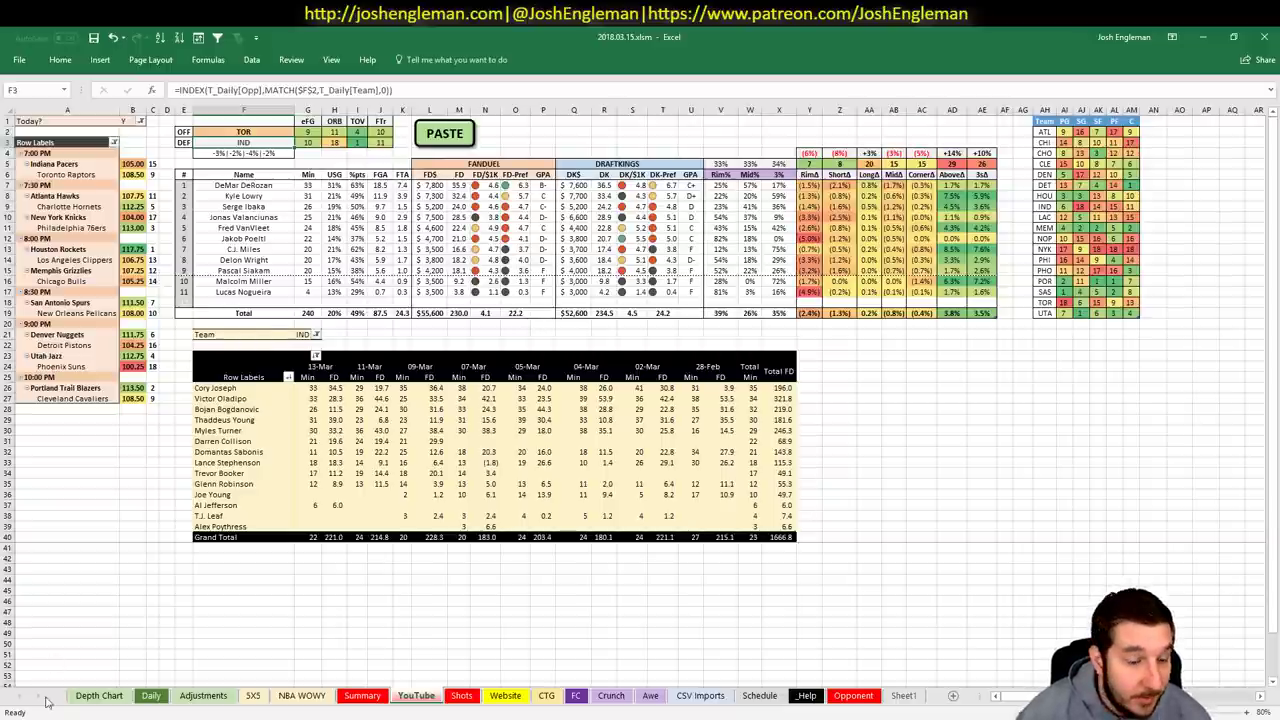
- Switch to Fantasy Cruncher in the browser and filter the FanDuel player list to PG
mouse_move(61, 714)
click(70, 665)
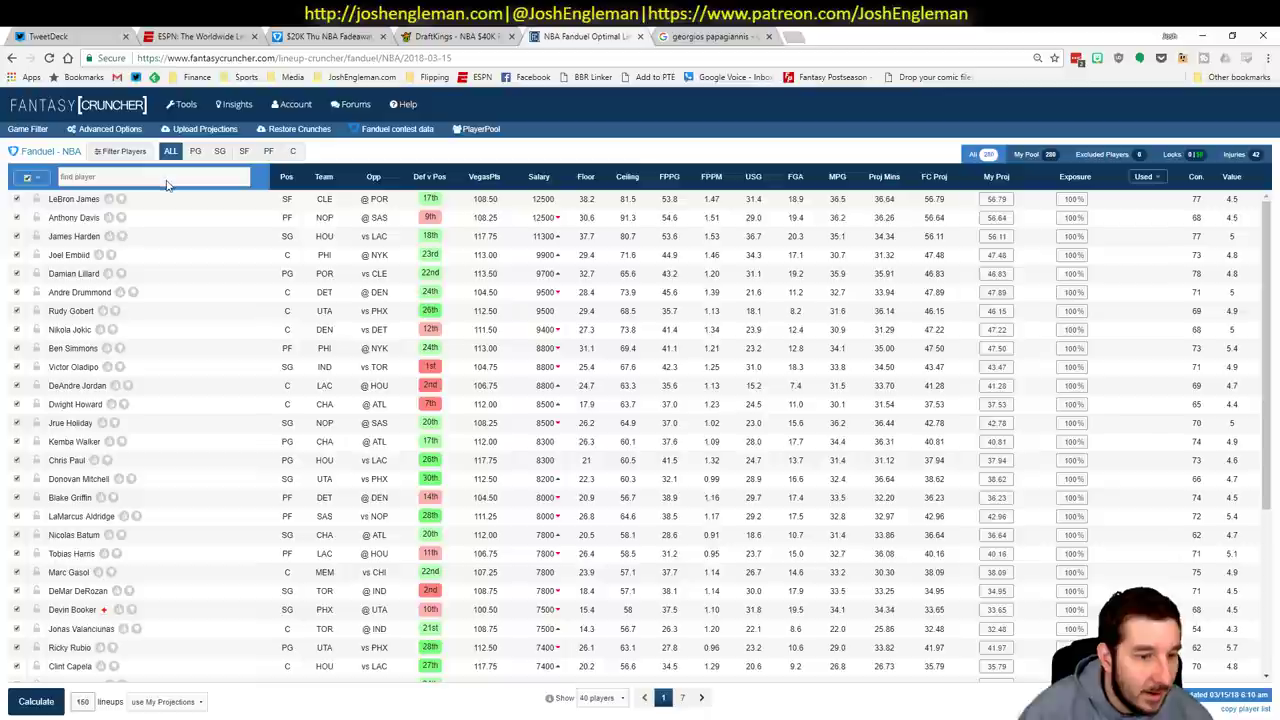
click(196, 151)
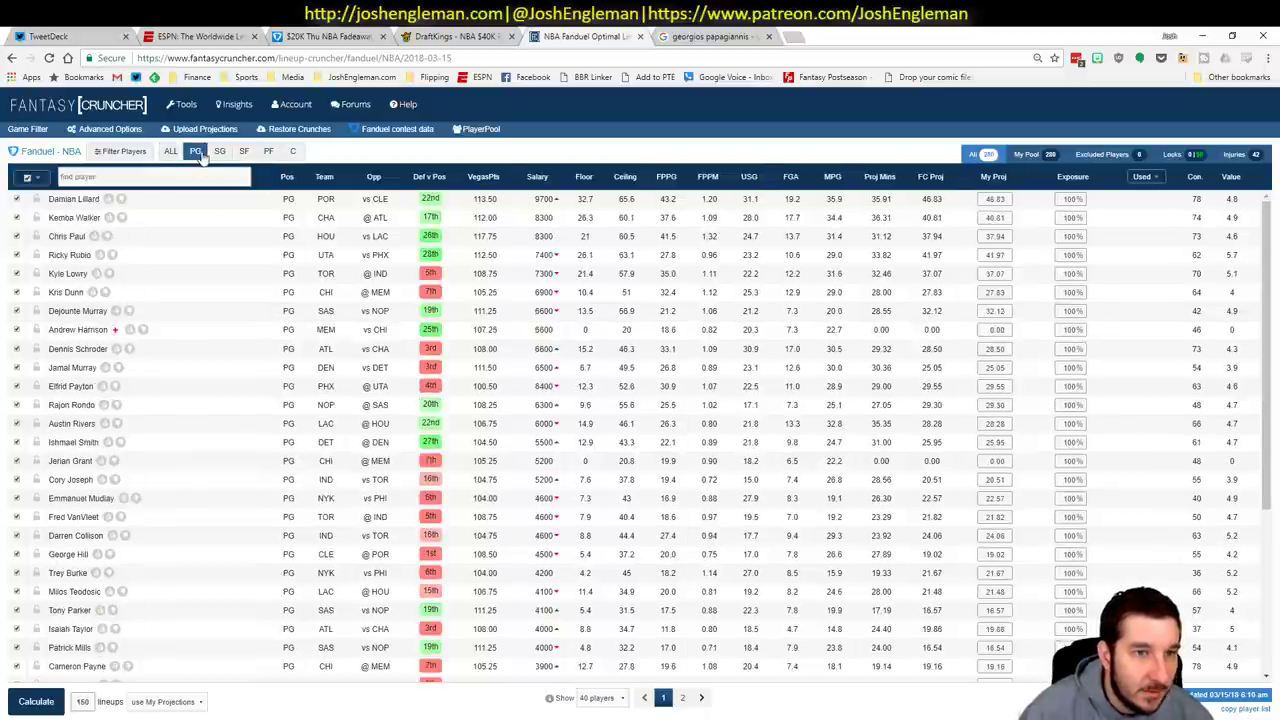
- Review Kyle Lowry's past games filtered to opponent IND, close his player card and return to the Excel workbook
click(70, 274)
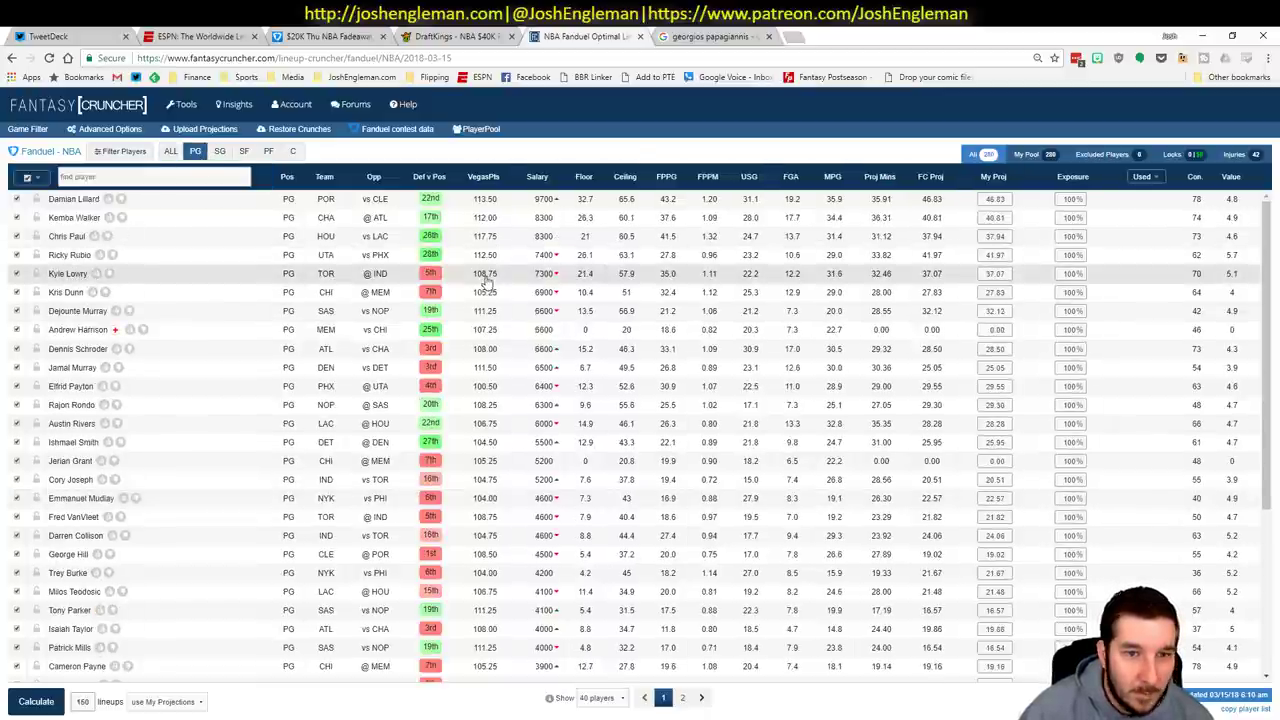
click(384, 301)
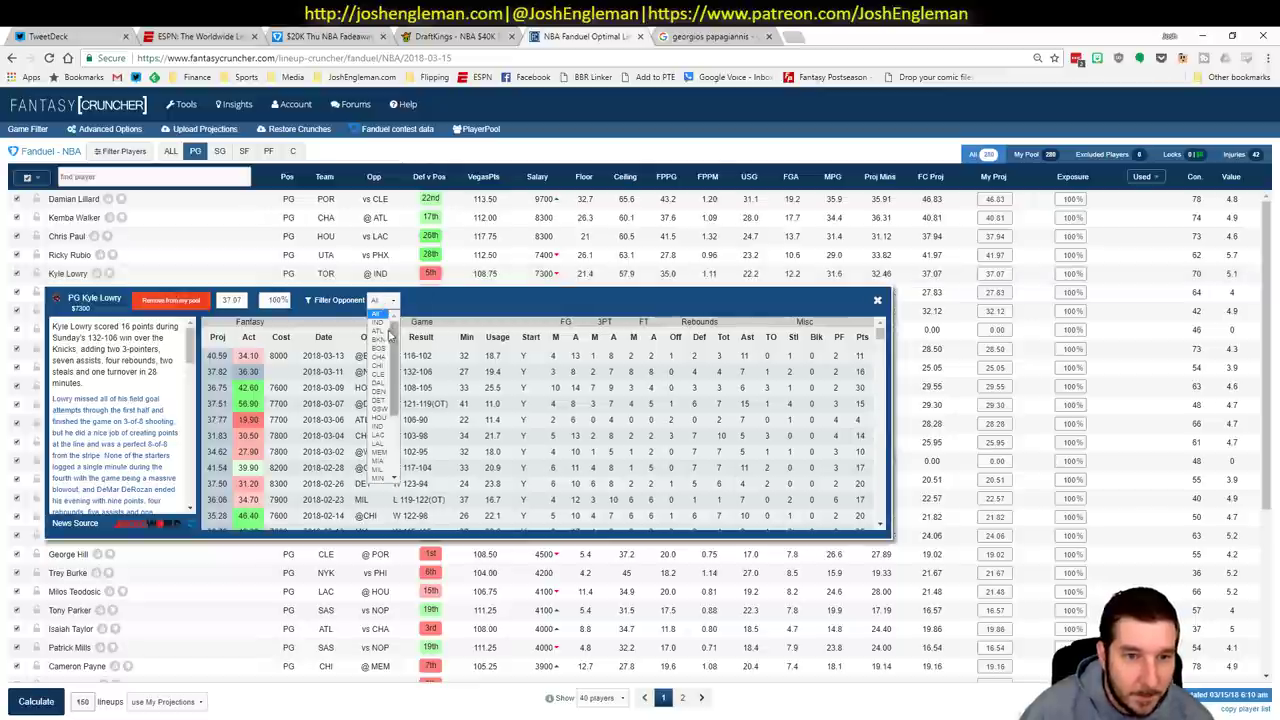
click(386, 416)
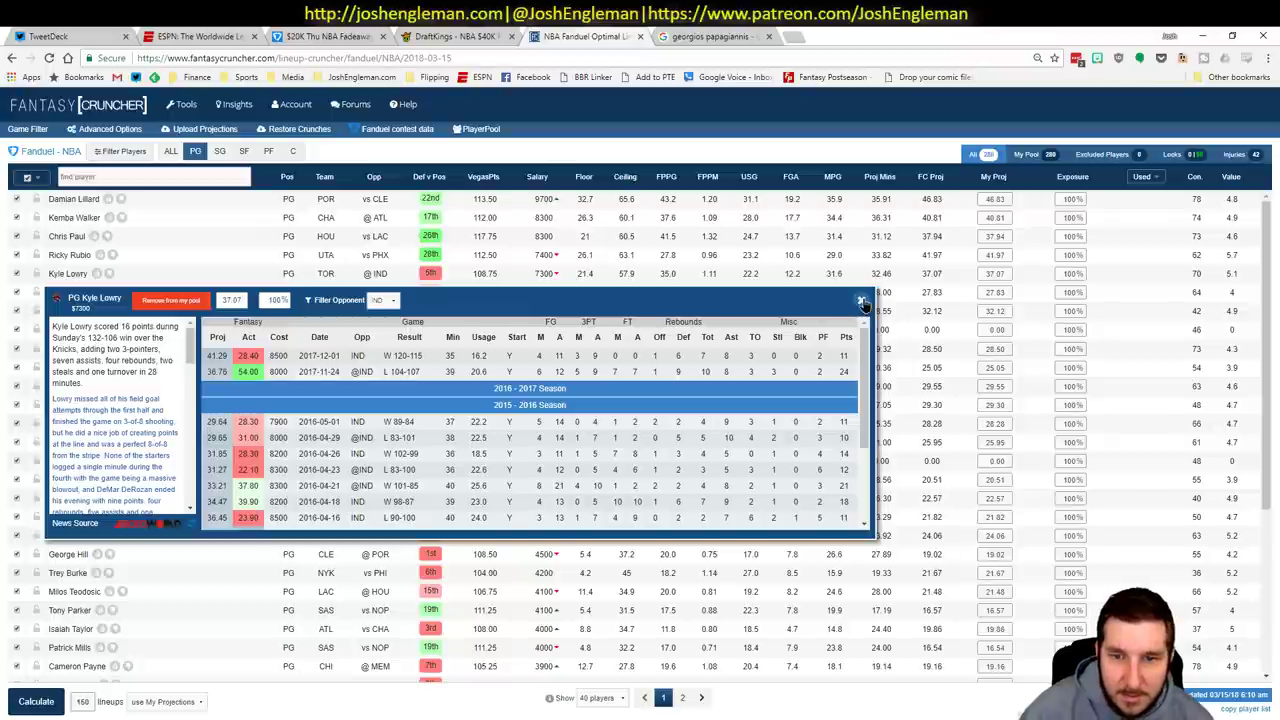
click(862, 302)
key(alt+Tab)
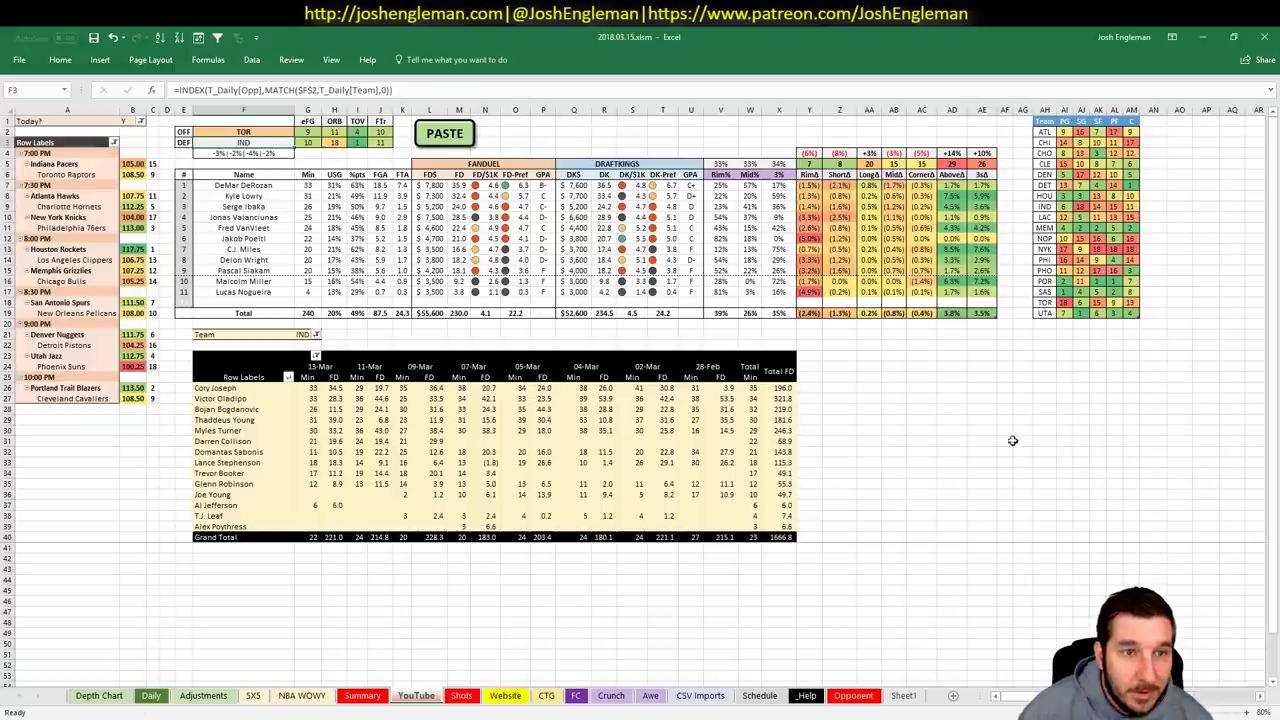
- Set the Team filter of the recent-games pivot table on the YouTube sheet to TOR
click(1014, 440)
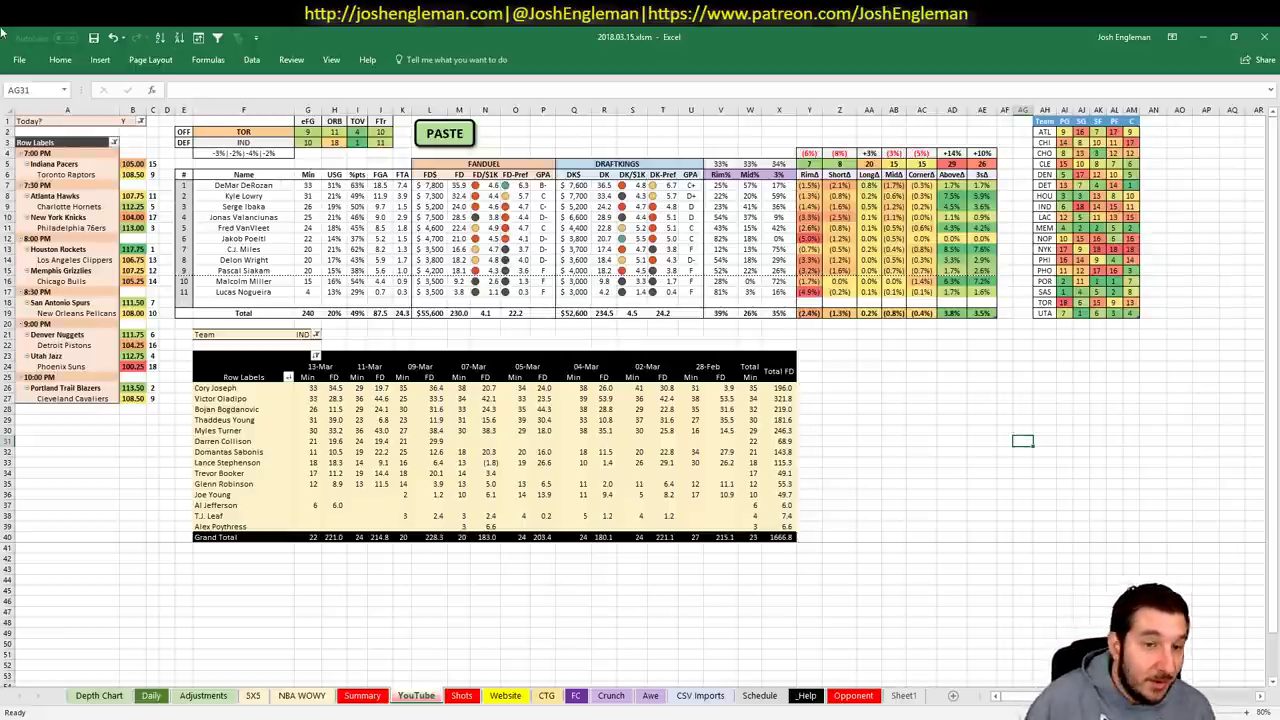
click(305, 335)
text(TOR)
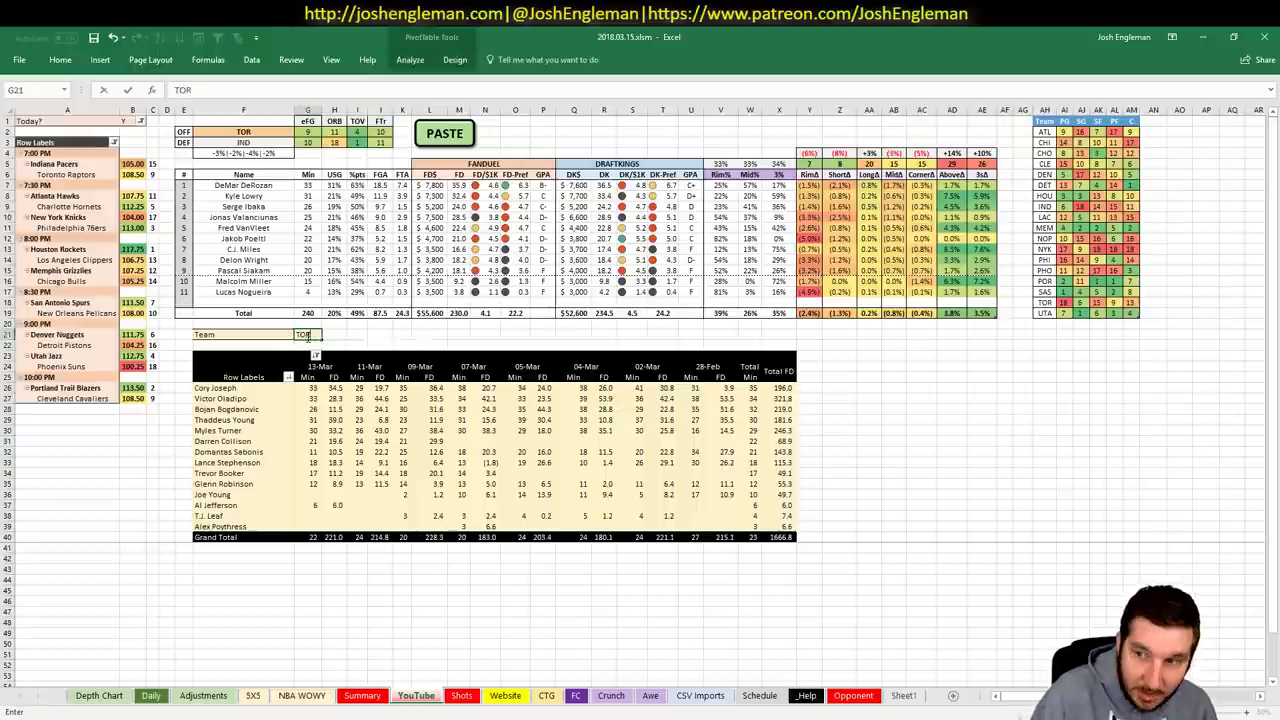
key(Return)
- Inspect DeMar DeRozan's row on the 5X5 sheet and go back to the YouTube sheet
click(253, 695)
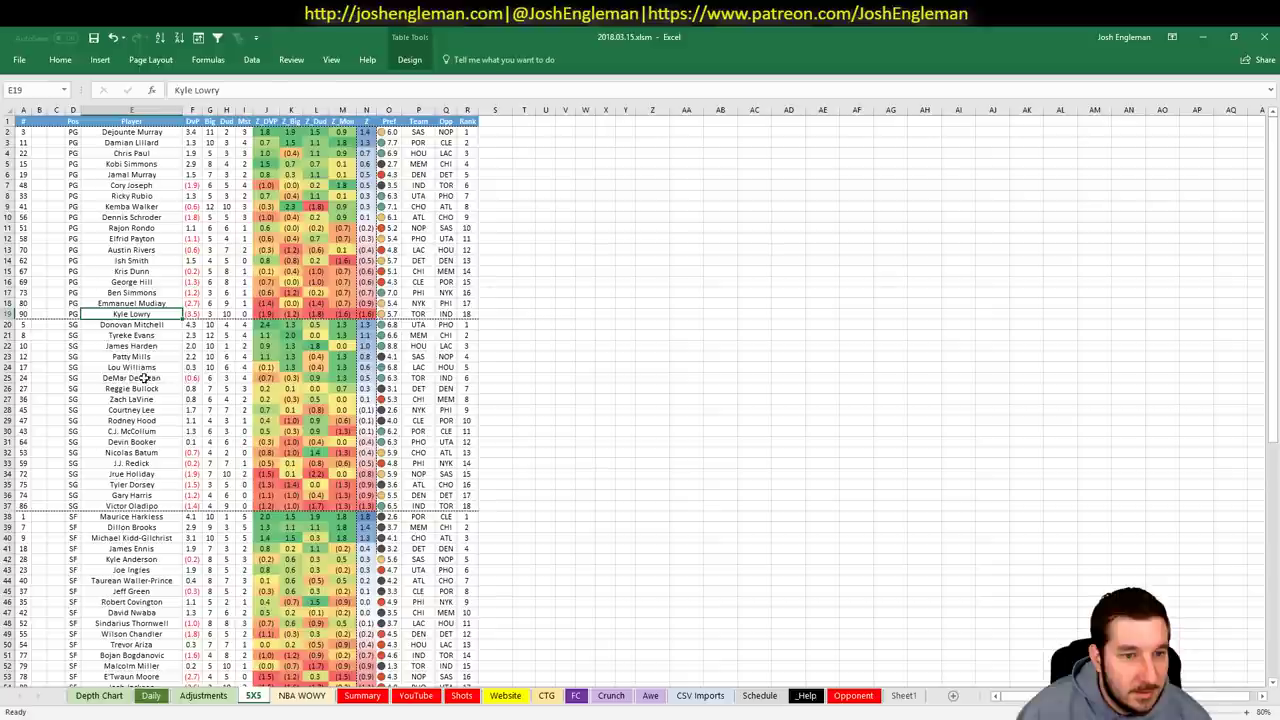
click(210, 377)
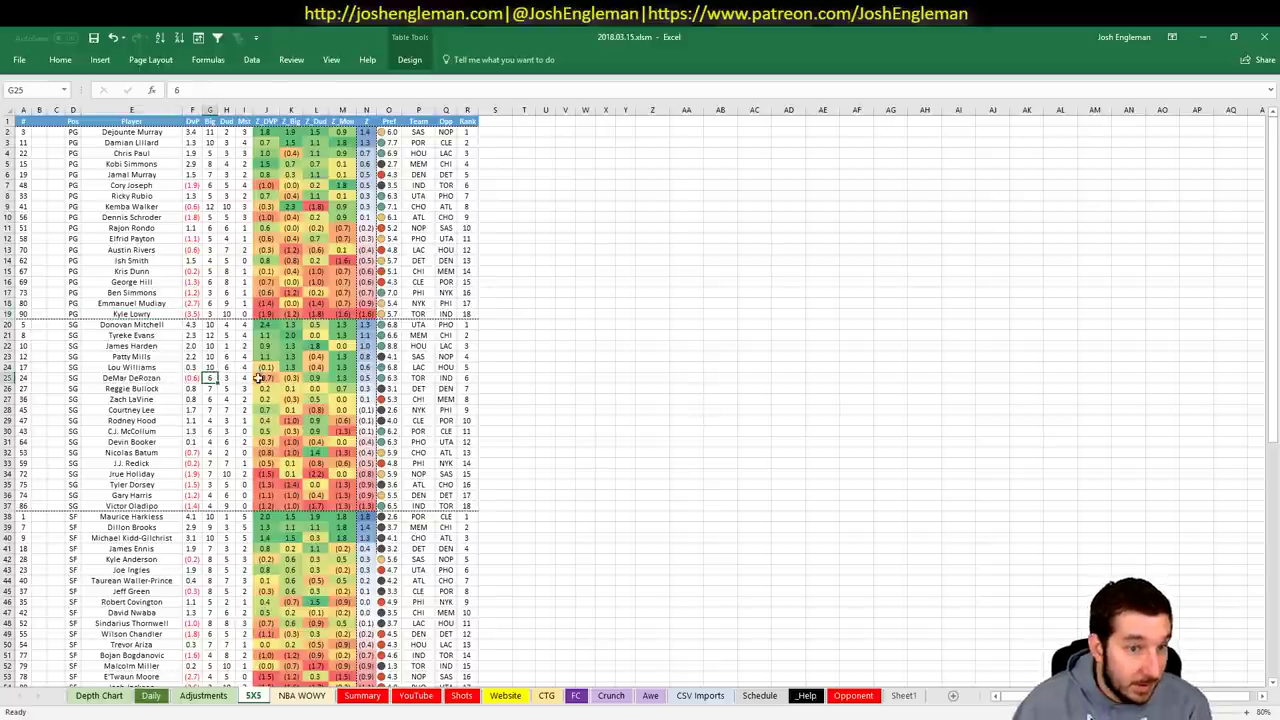
click(231, 699)
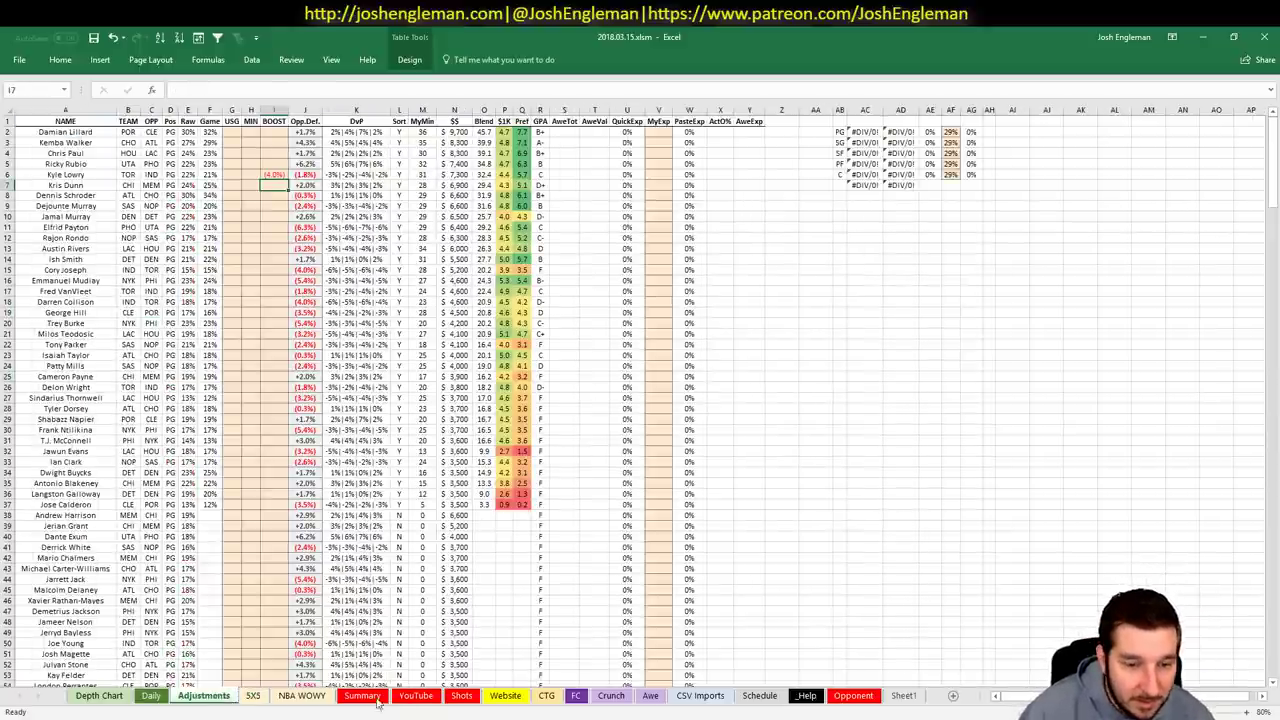
click(416, 697)
- Examine DeMar DeRozan's FanDuel salary and the Toronto players' recent minutes and fantasy points, including the 07-Mar game
click(433, 186)
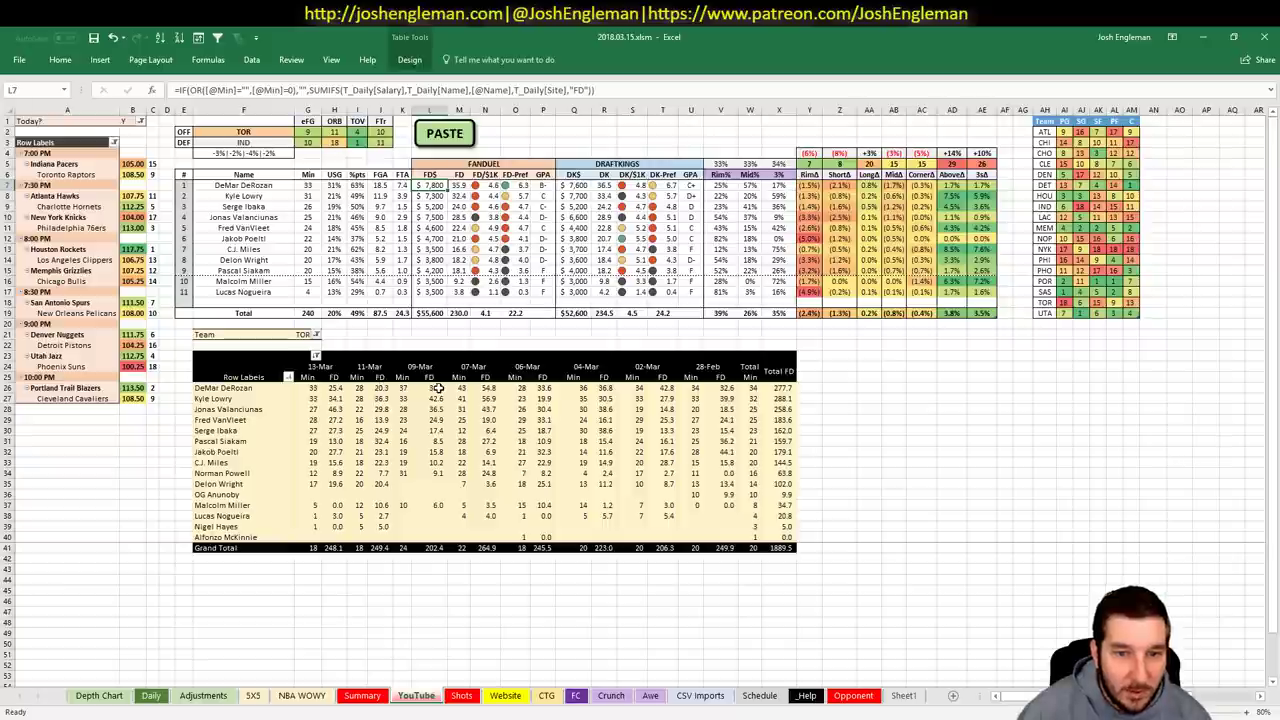
click(508, 451)
click(483, 387)
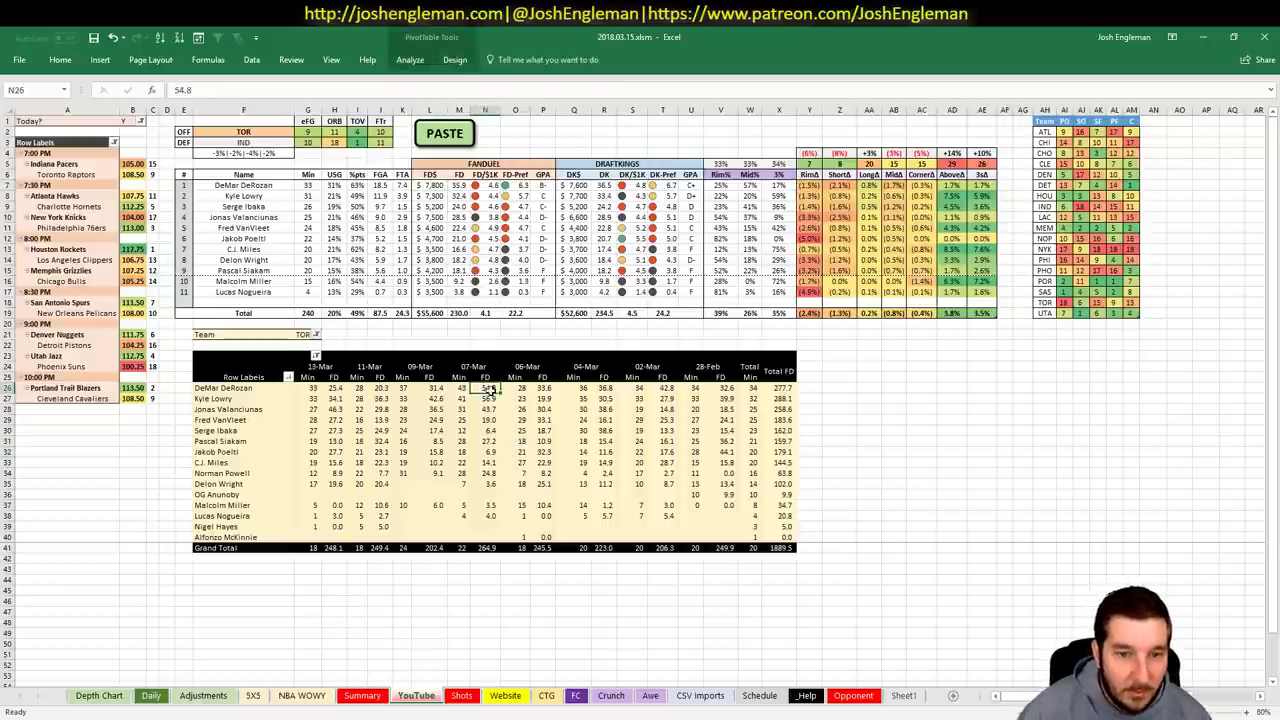
drag(459, 388, 463, 528)
click(522, 473)
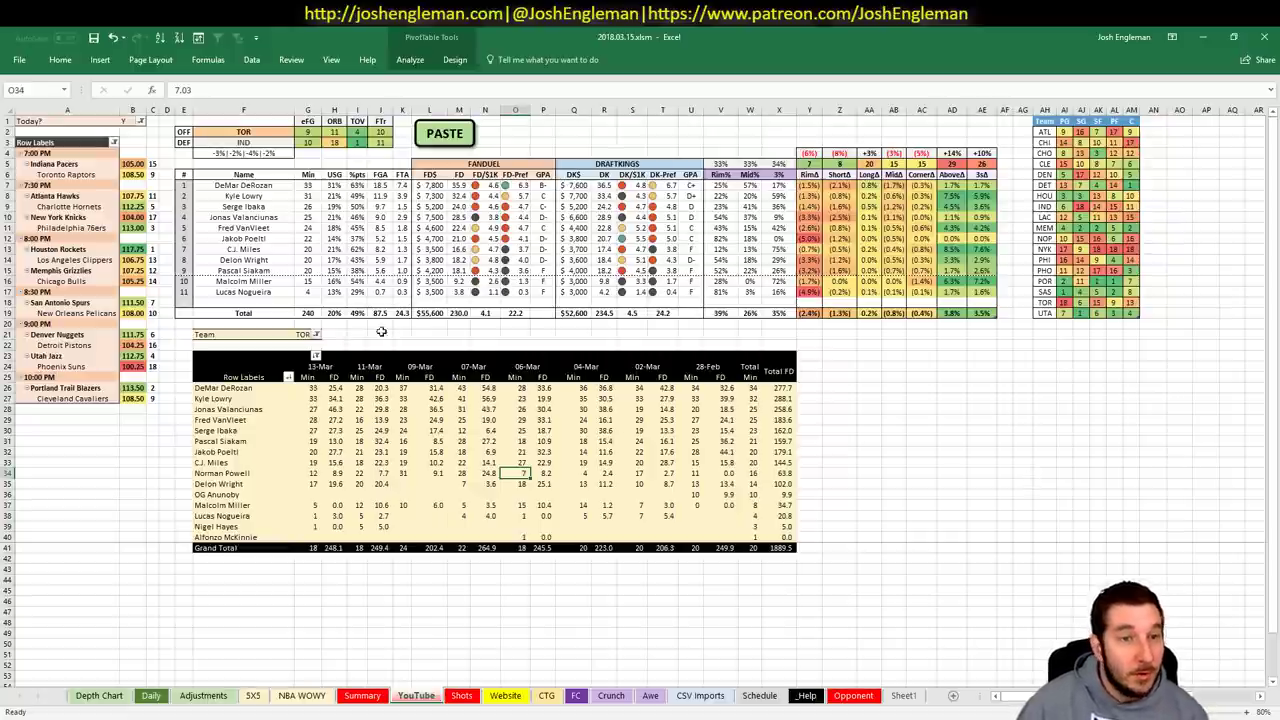
click(495, 166)
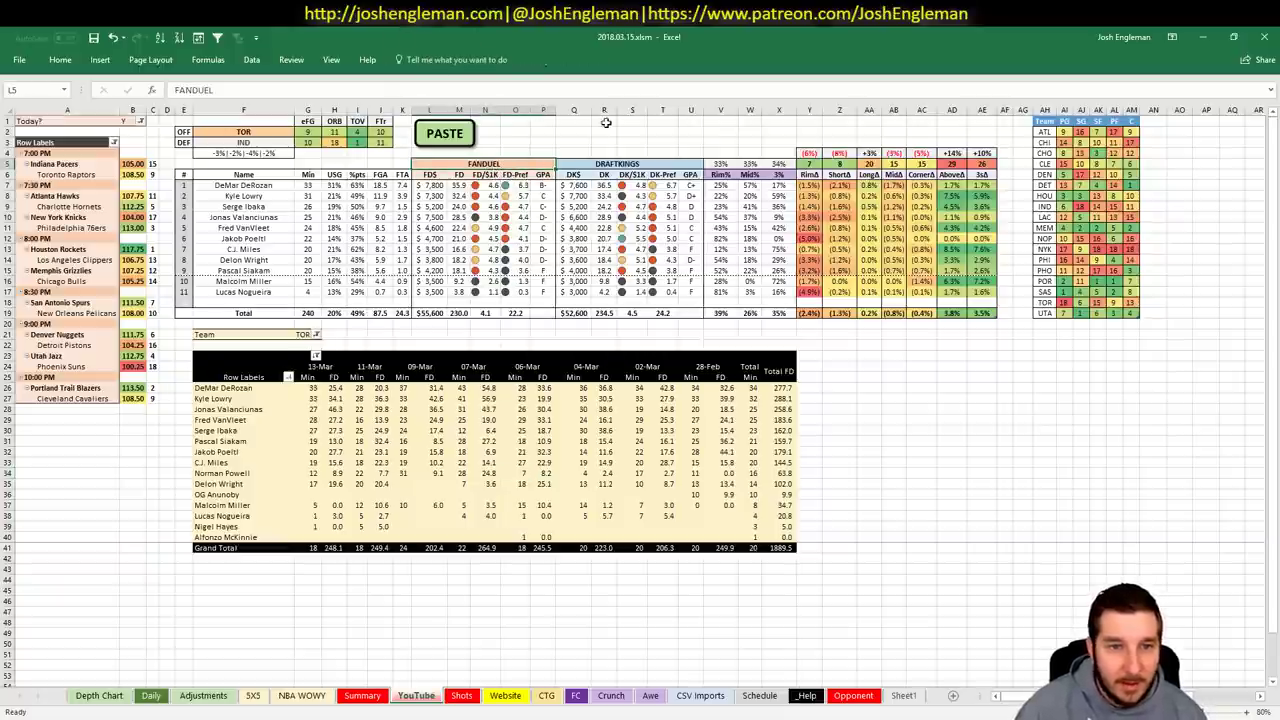
click(440, 186)
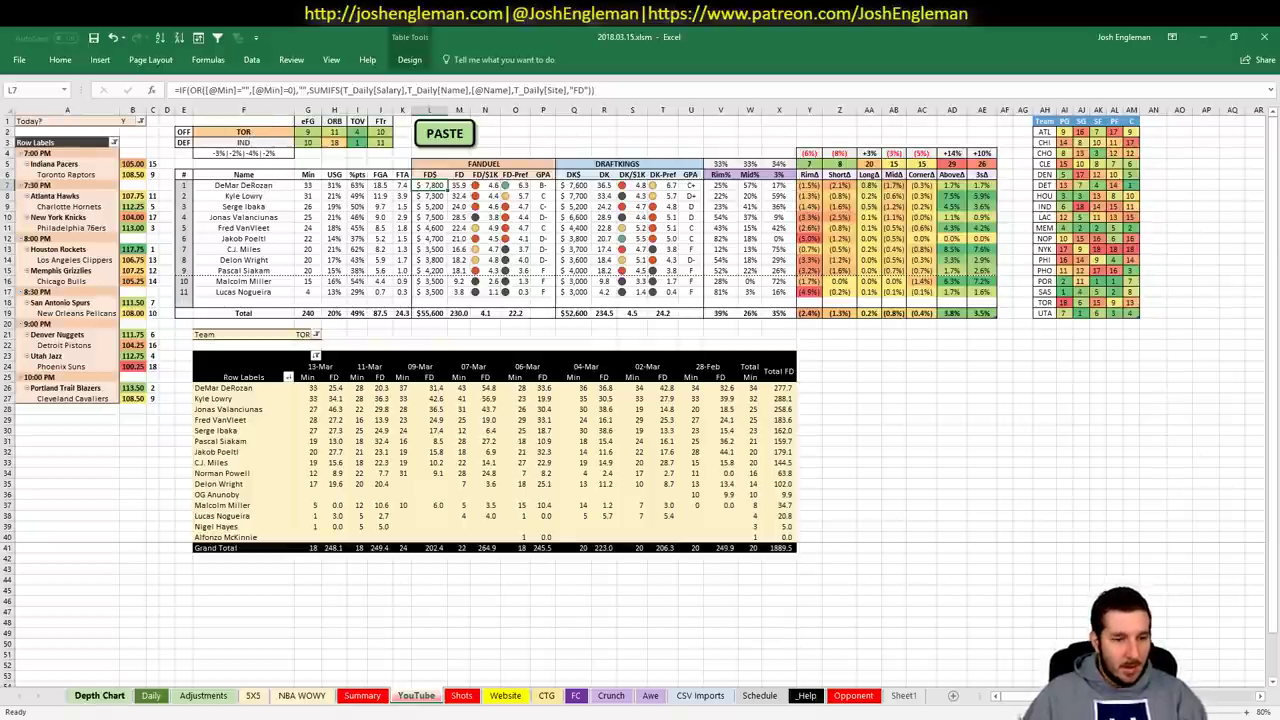
- Switch to the browser and open fantasy5x5.com in place of the Georgios Papagiannis search results
key(alt+Tab)
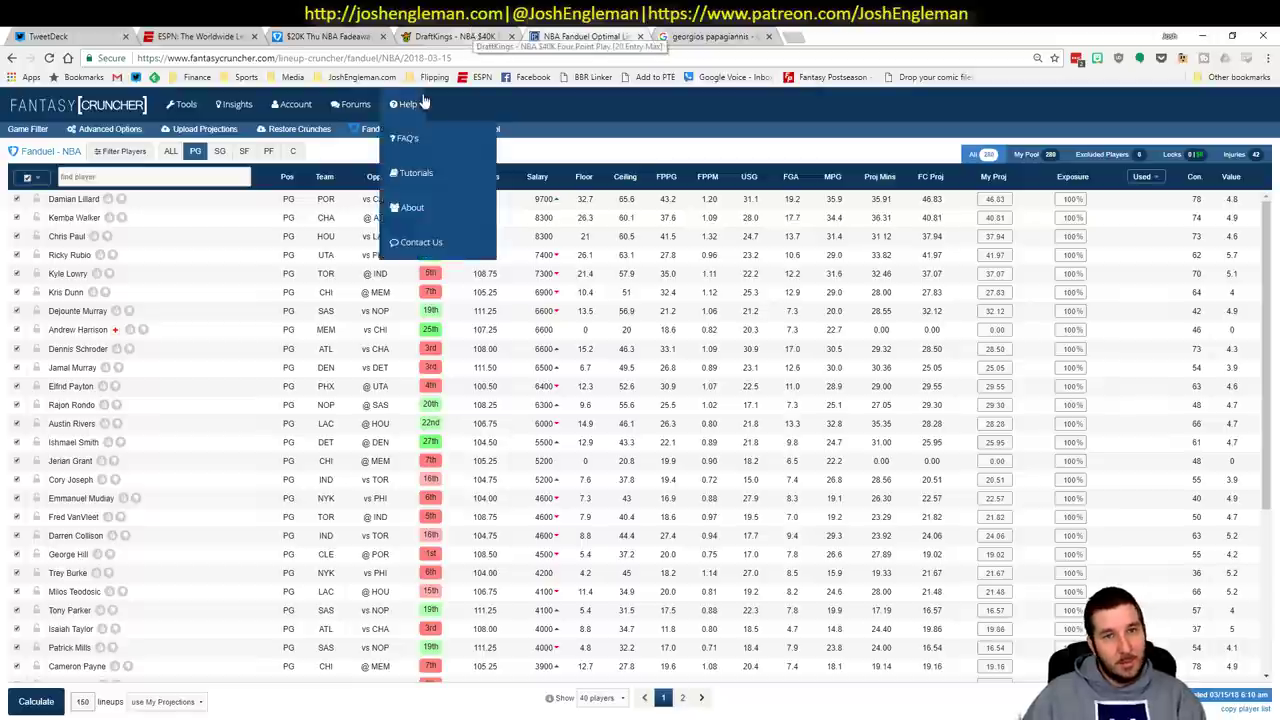
click(705, 36)
click(726, 58)
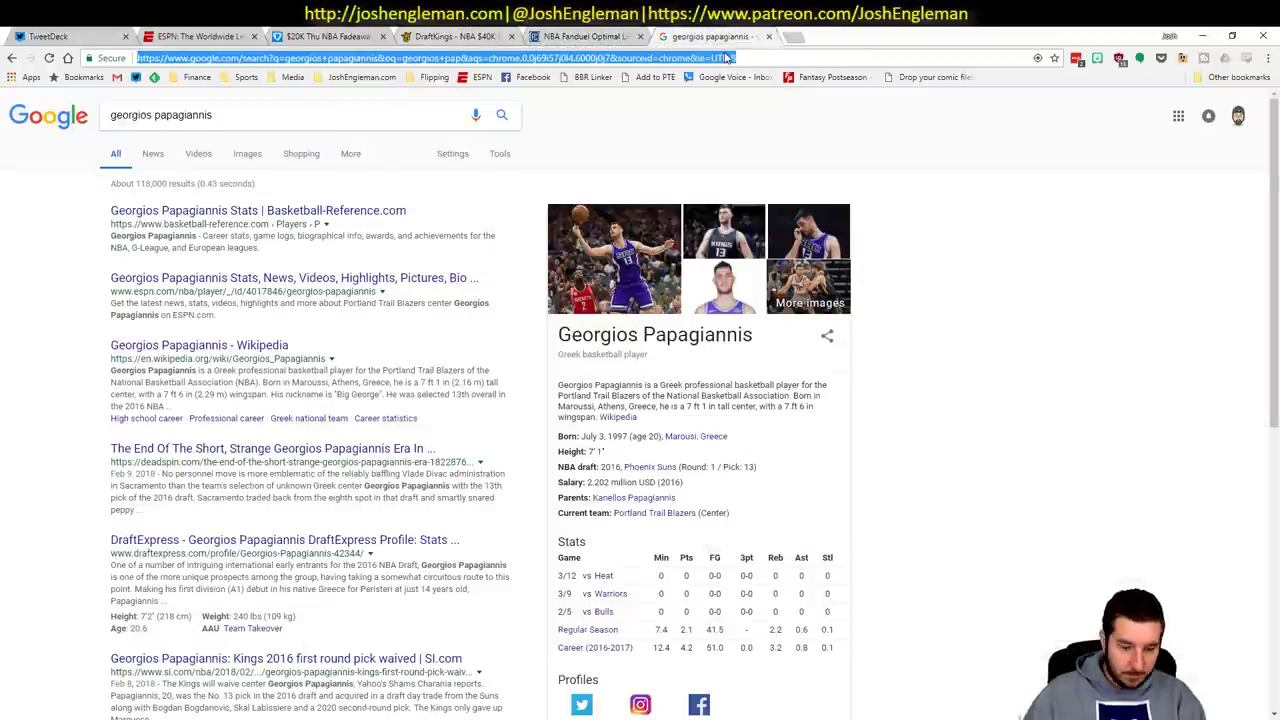
text(fantasy5)
key(Return)
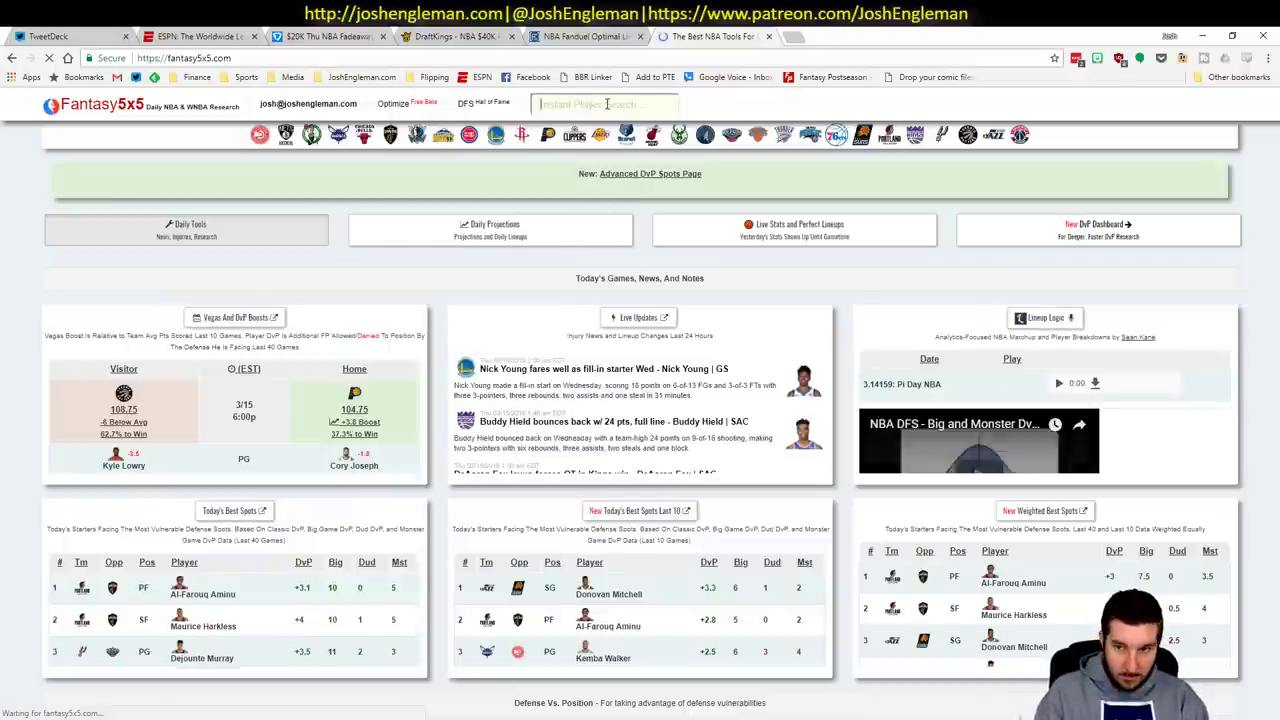
- Look up DeMar DeRozan on Fantasy5x5, examine his assist buddies and teammate stack volatility charts, and return to the Excel workbook
click(607, 104)
text(der)
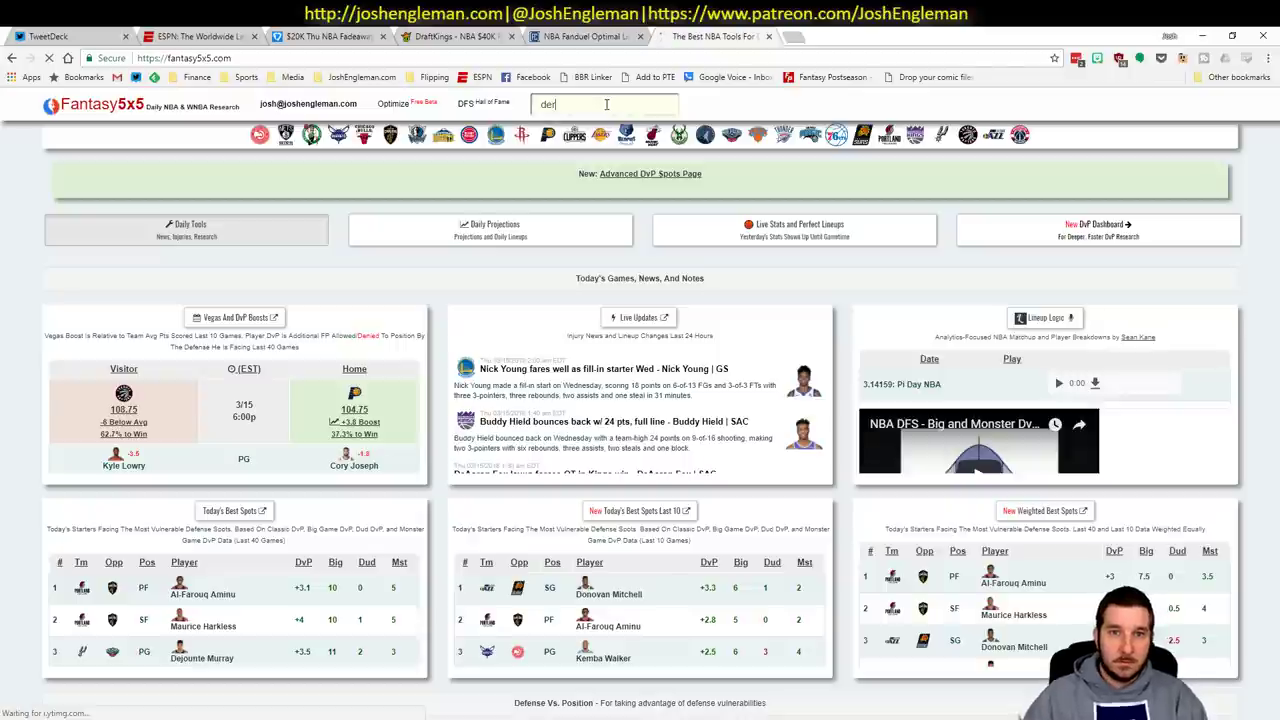
text(ozan)
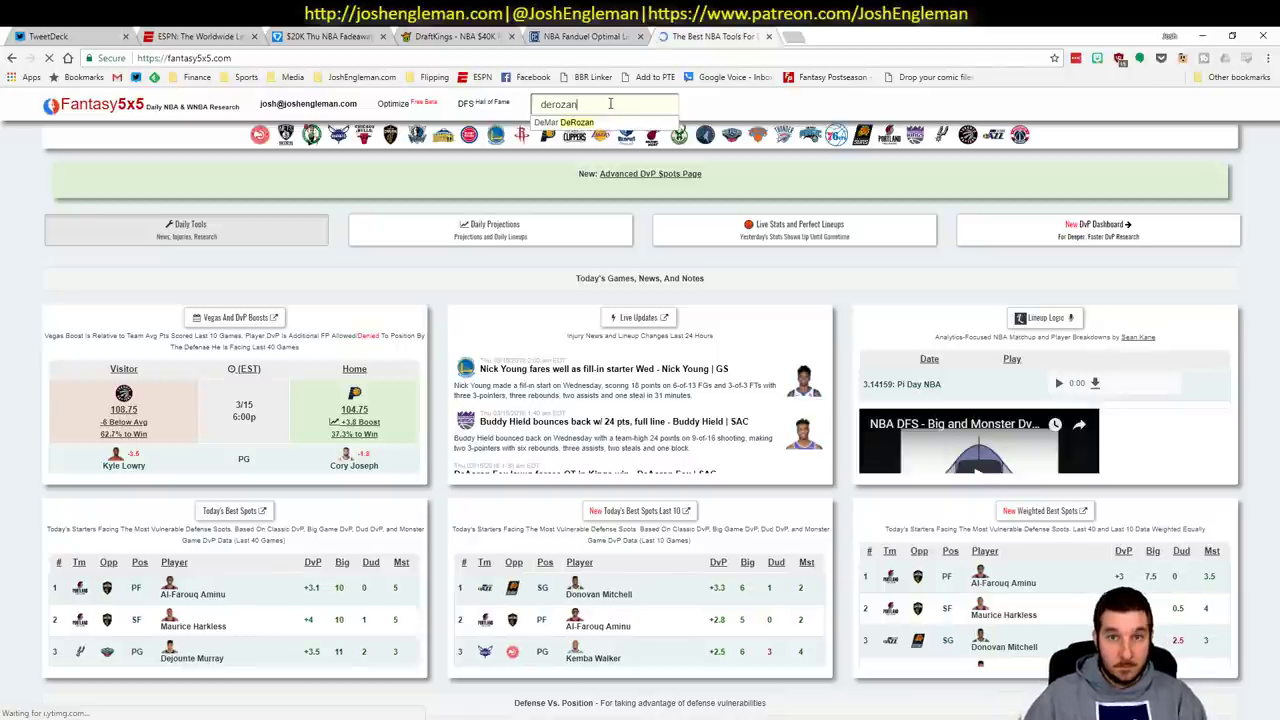
key(Return)
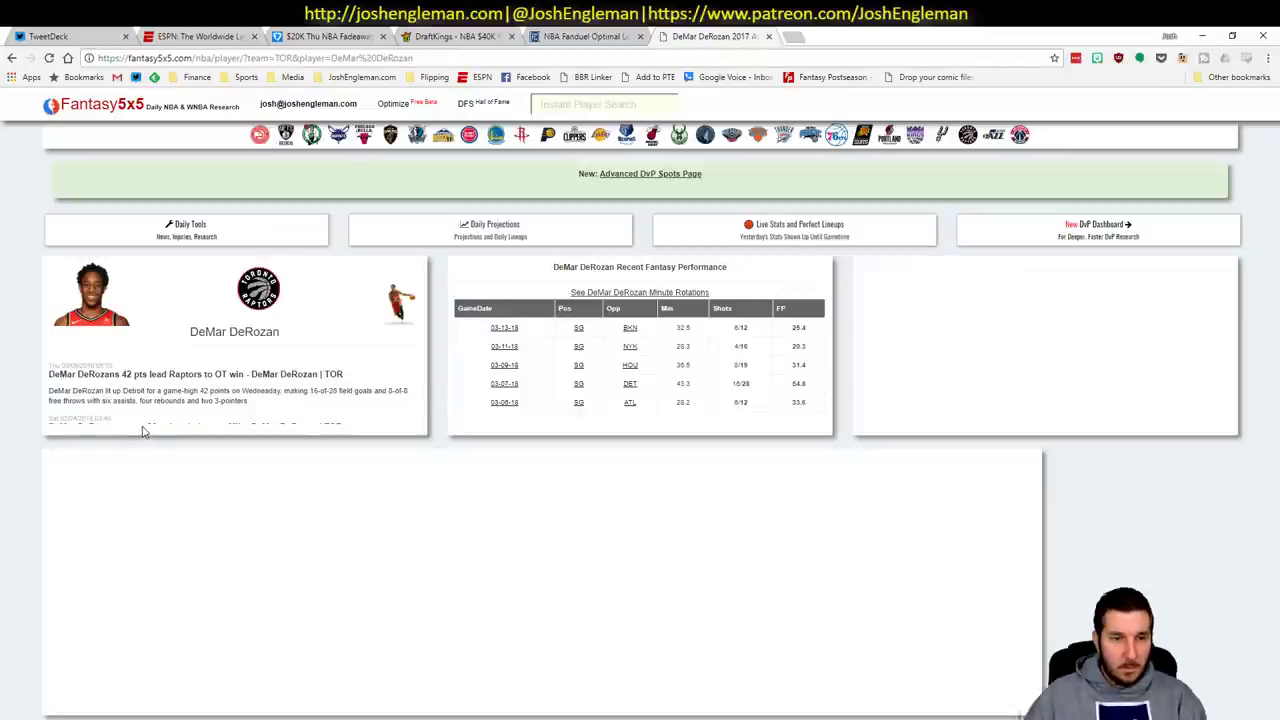
scroll(20, 420, down, 20)
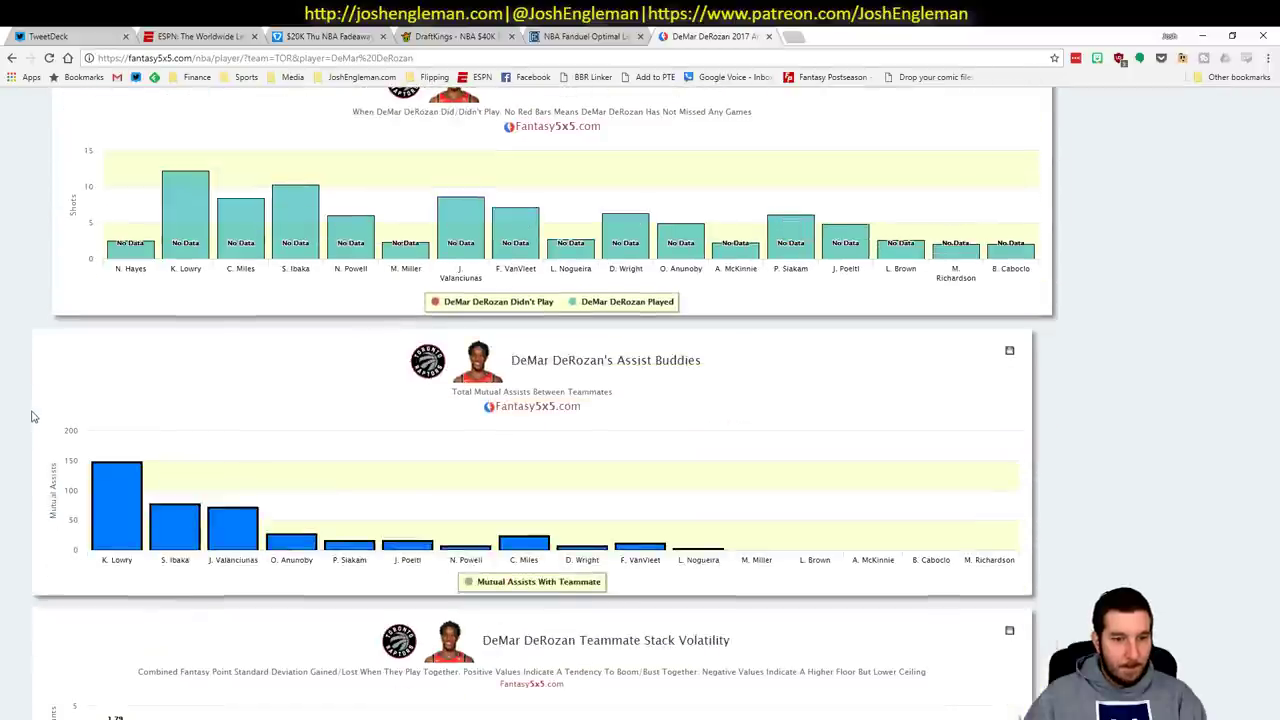
scroll(32, 415, up, 5)
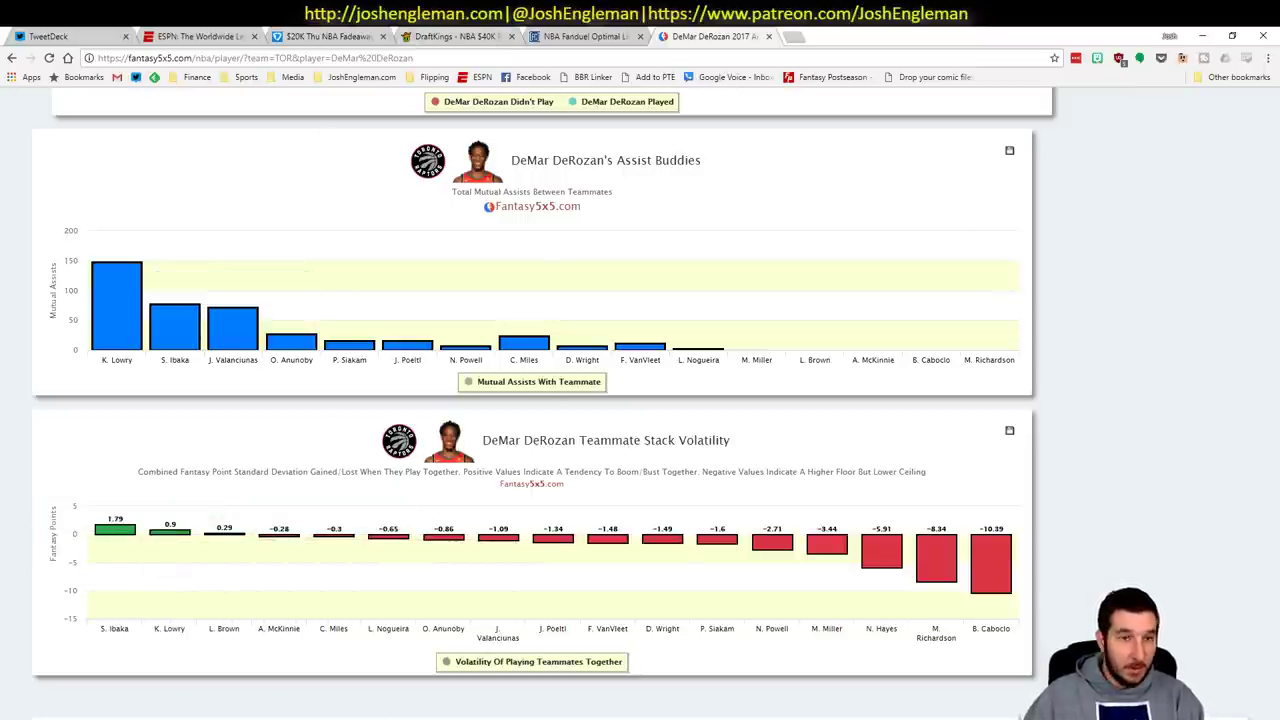
click(460, 33)
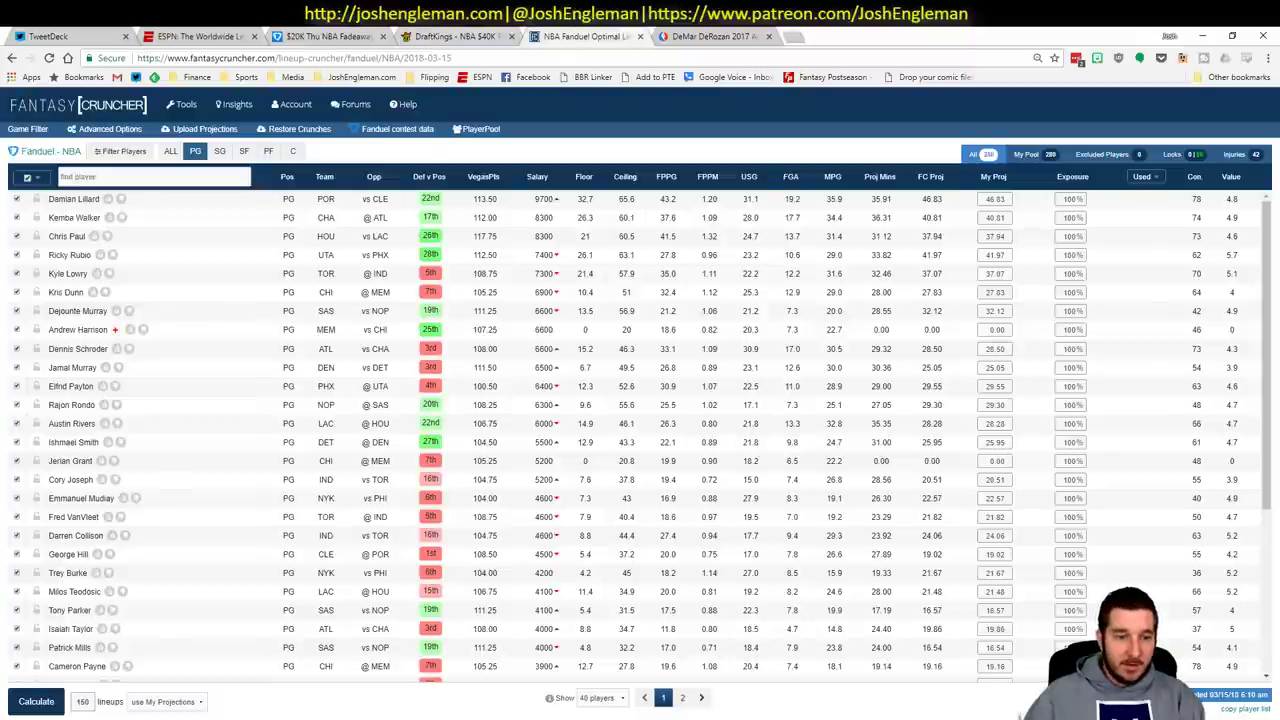
key(alt+Tab)
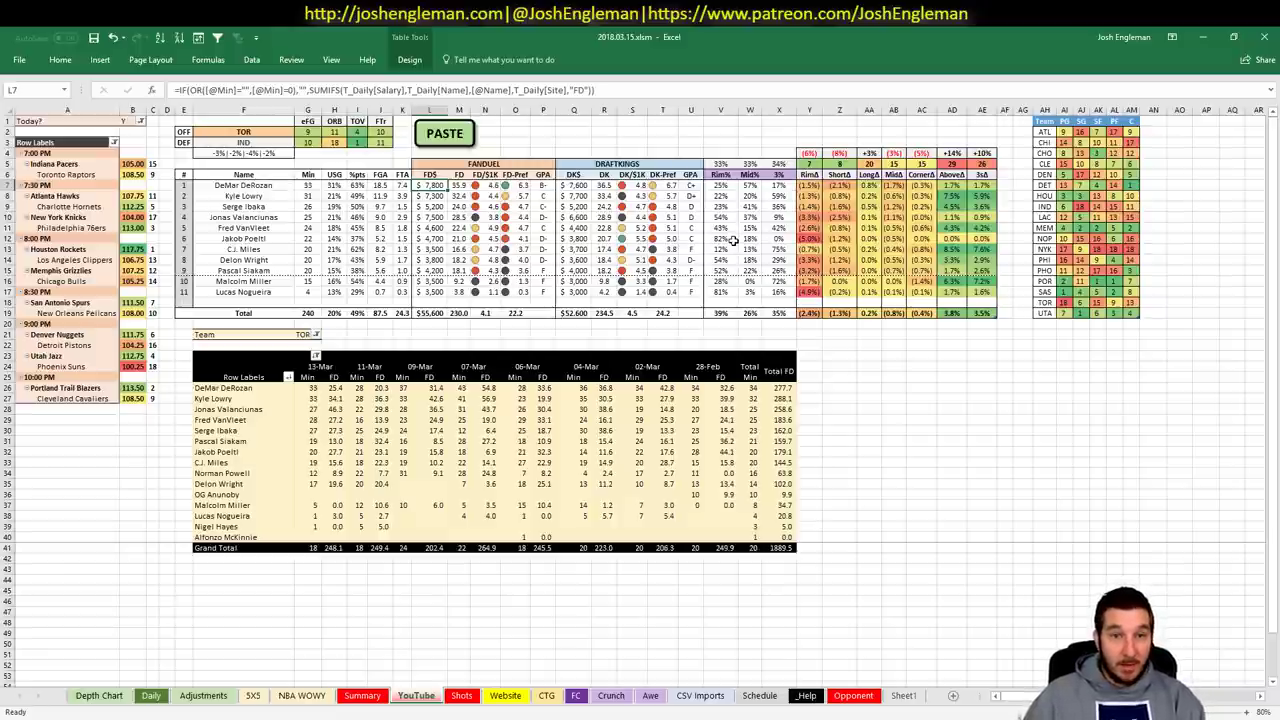
- Set the offensive team in cell F2 to ATL and inspect Atlanta's SG rank in the team-by-position table
click(227, 130)
text(ATL)
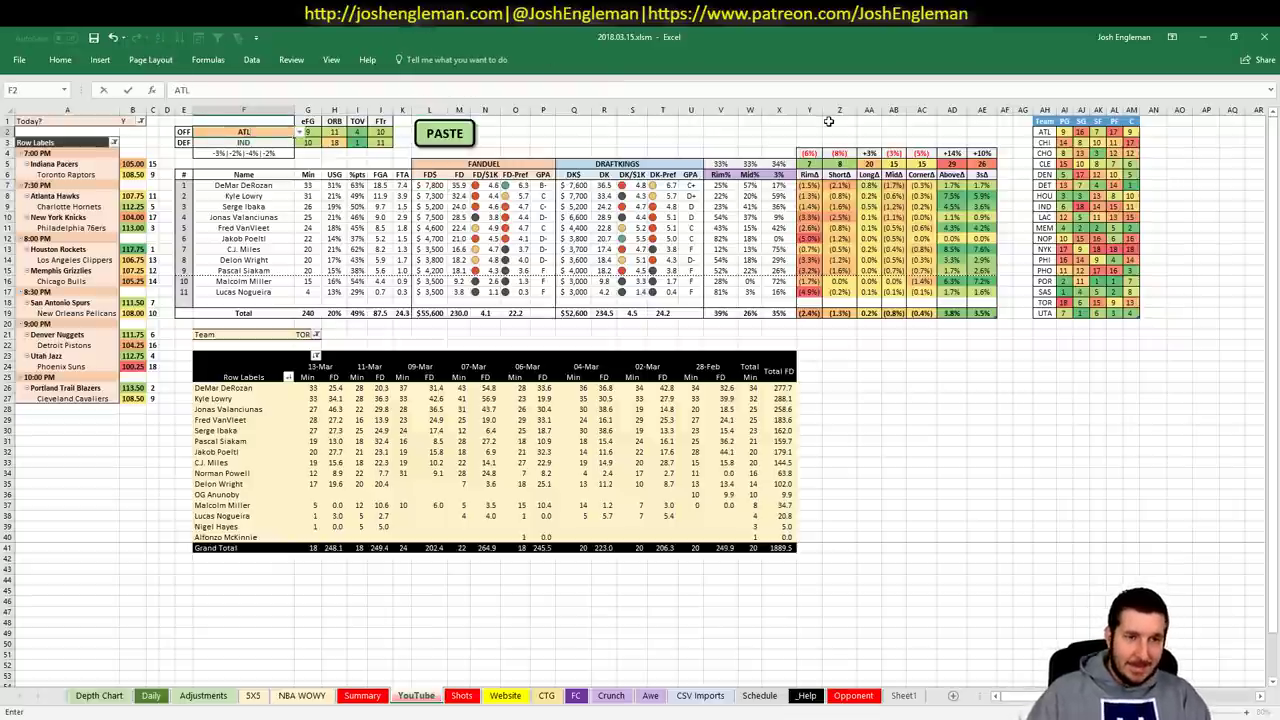
key(Return)
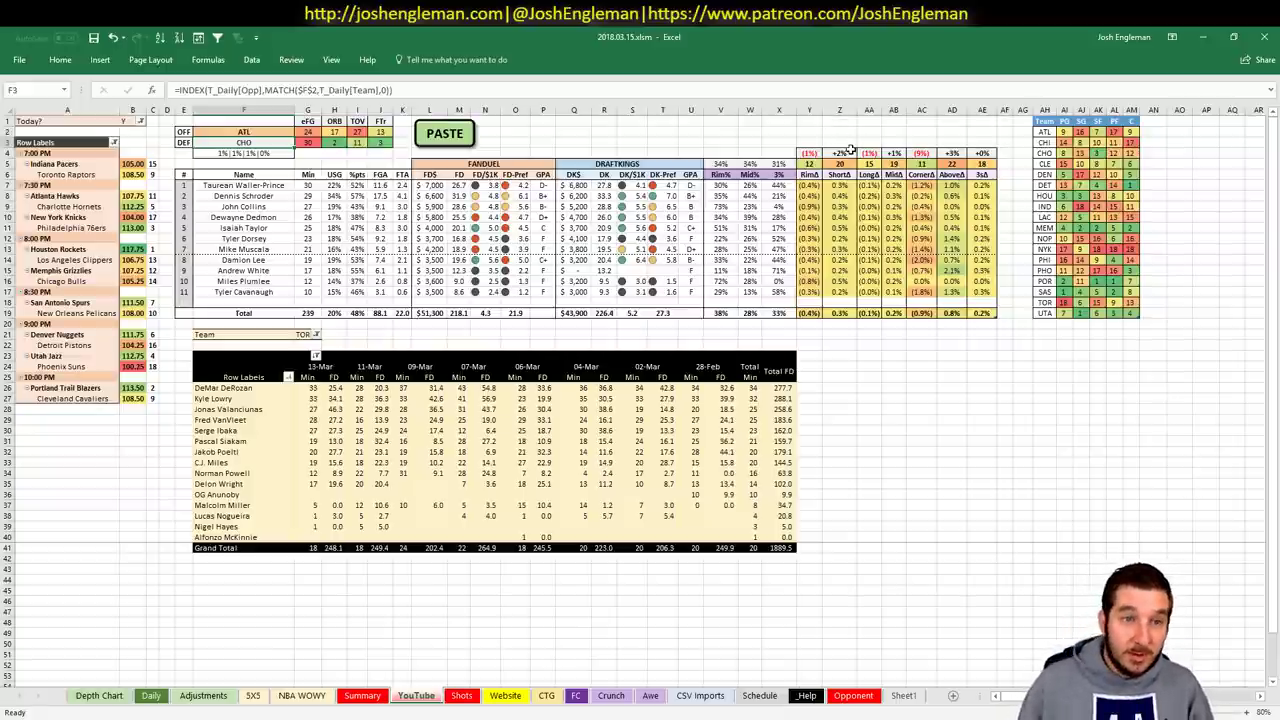
click(1080, 142)
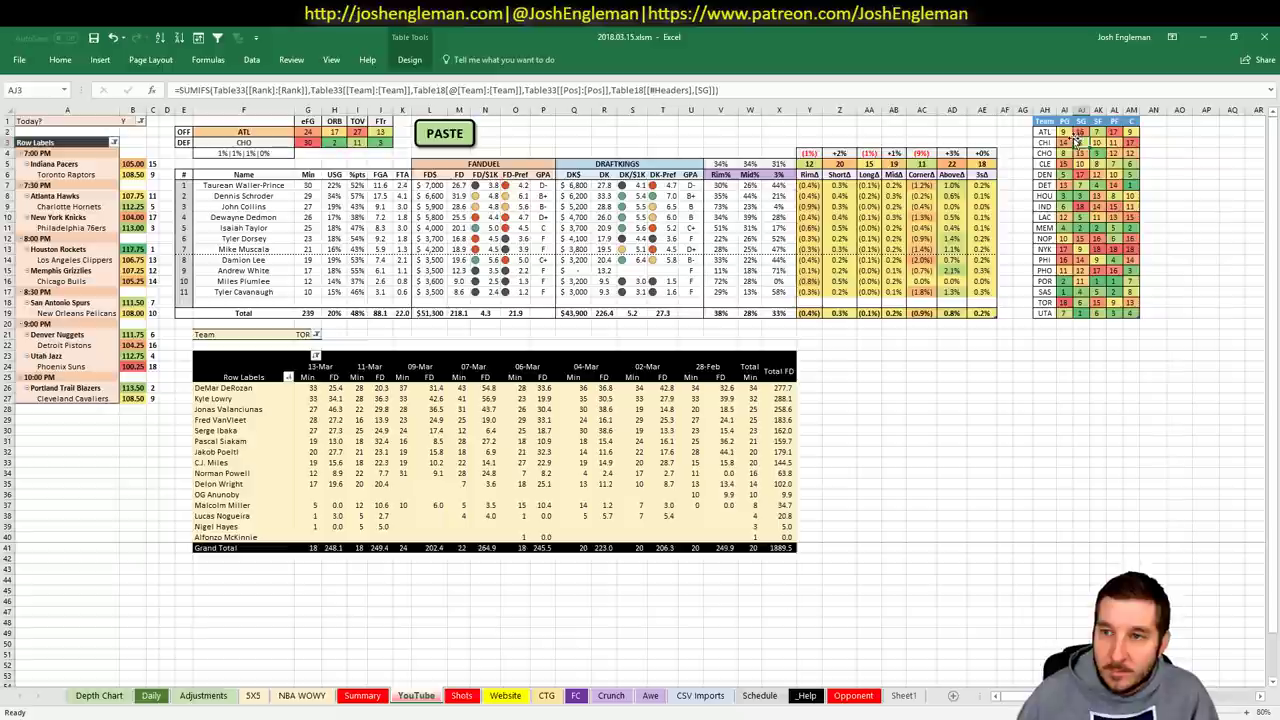
click(1080, 132)
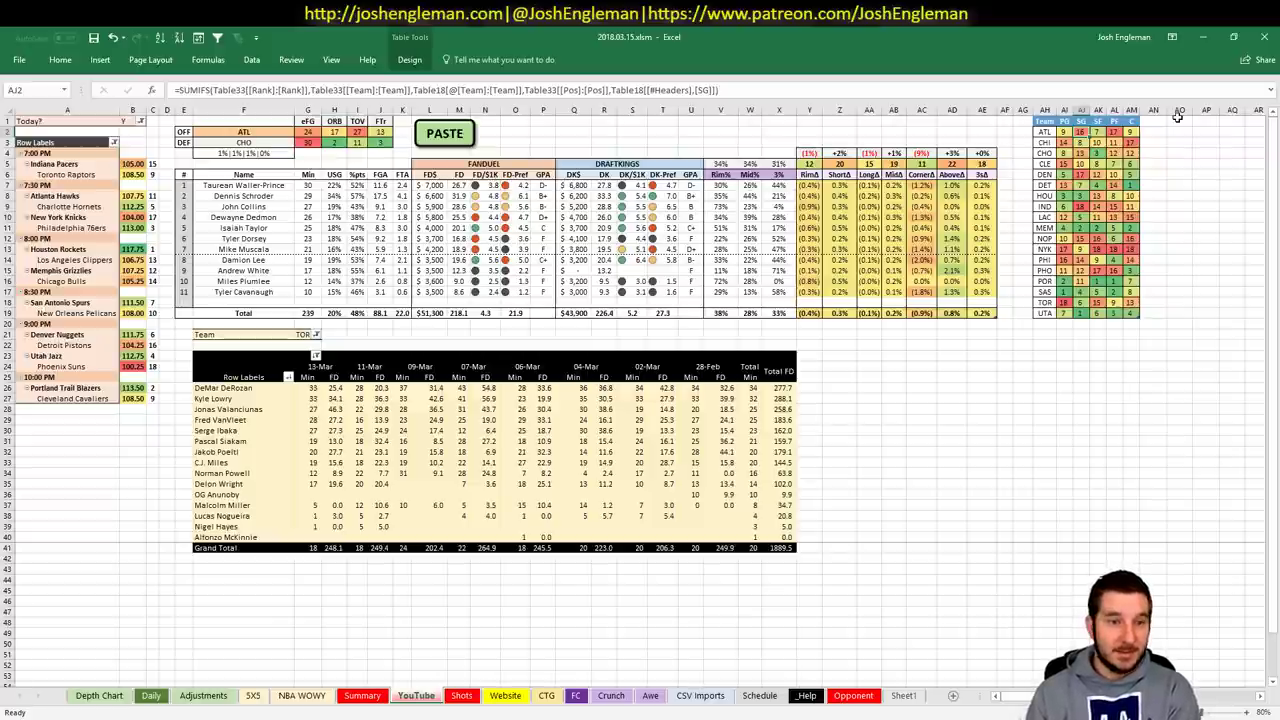
- Set the Team filter of the recent-games pivot table to ATL
click(303, 335)
text(ATL)
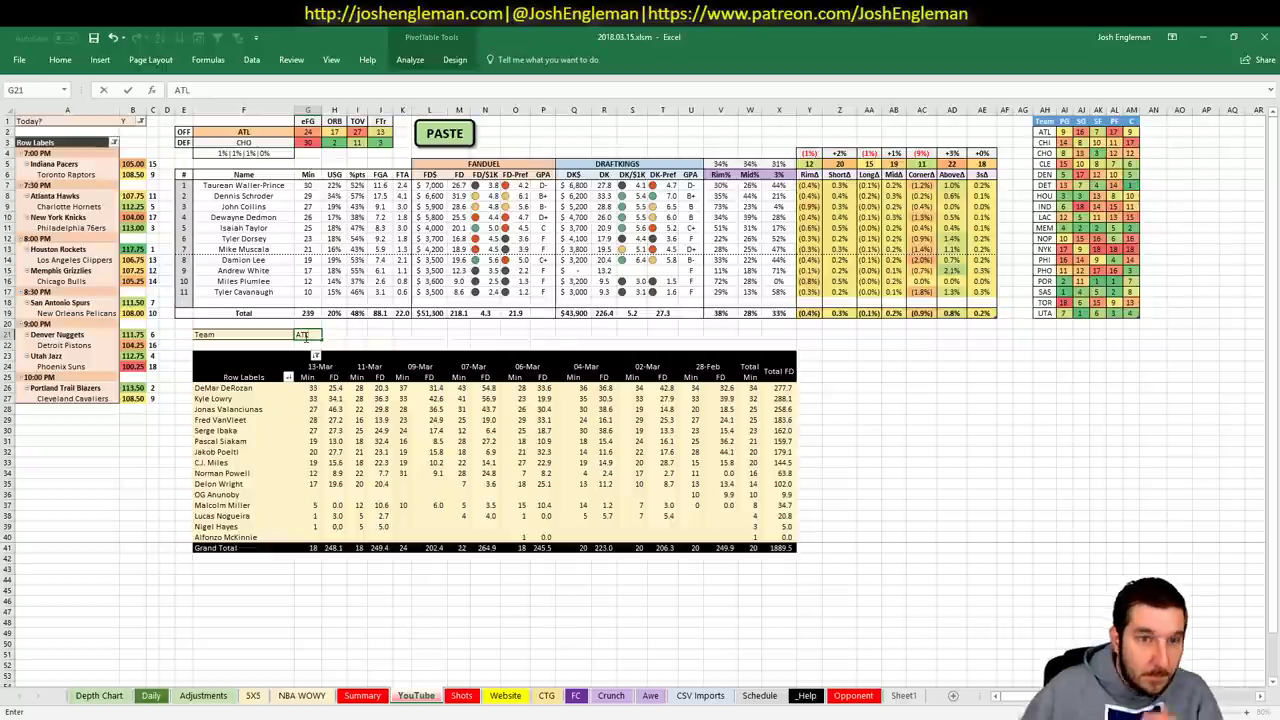
key(Return)
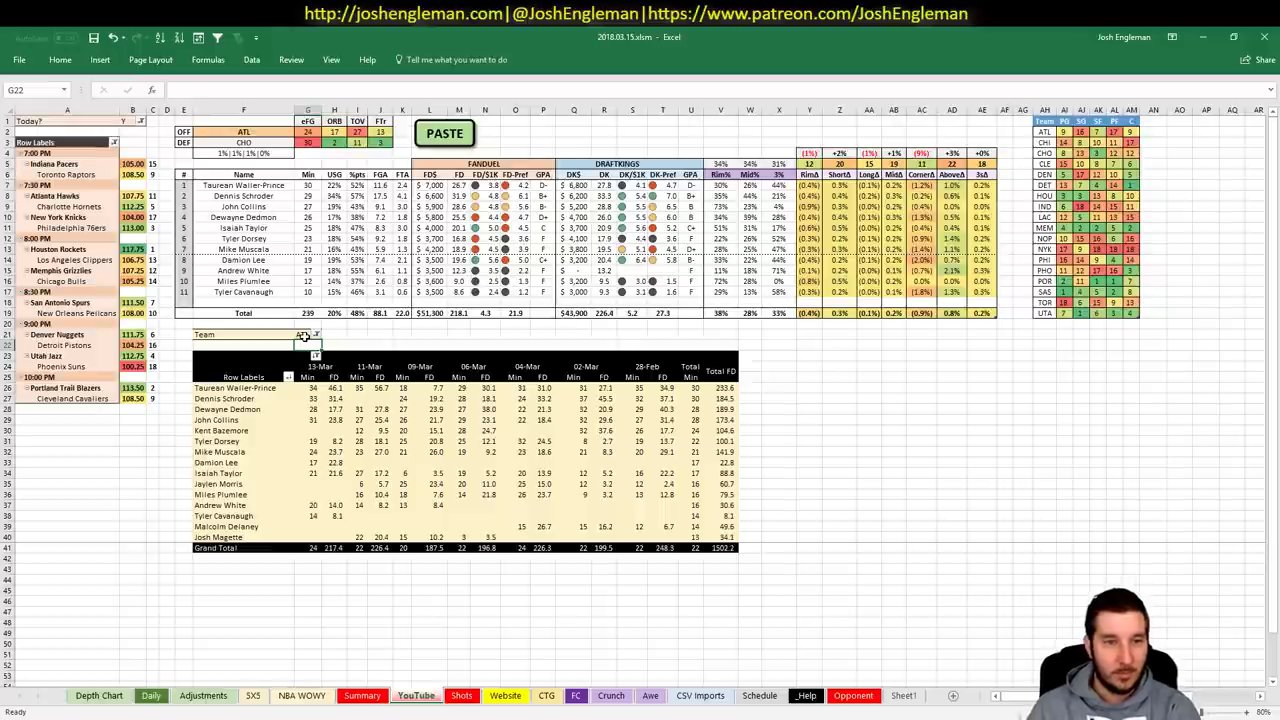
- Switch to the Fantasy5x5 page in the browser and open Dennis Schroder's player page through the player search
key(alt+Tab)
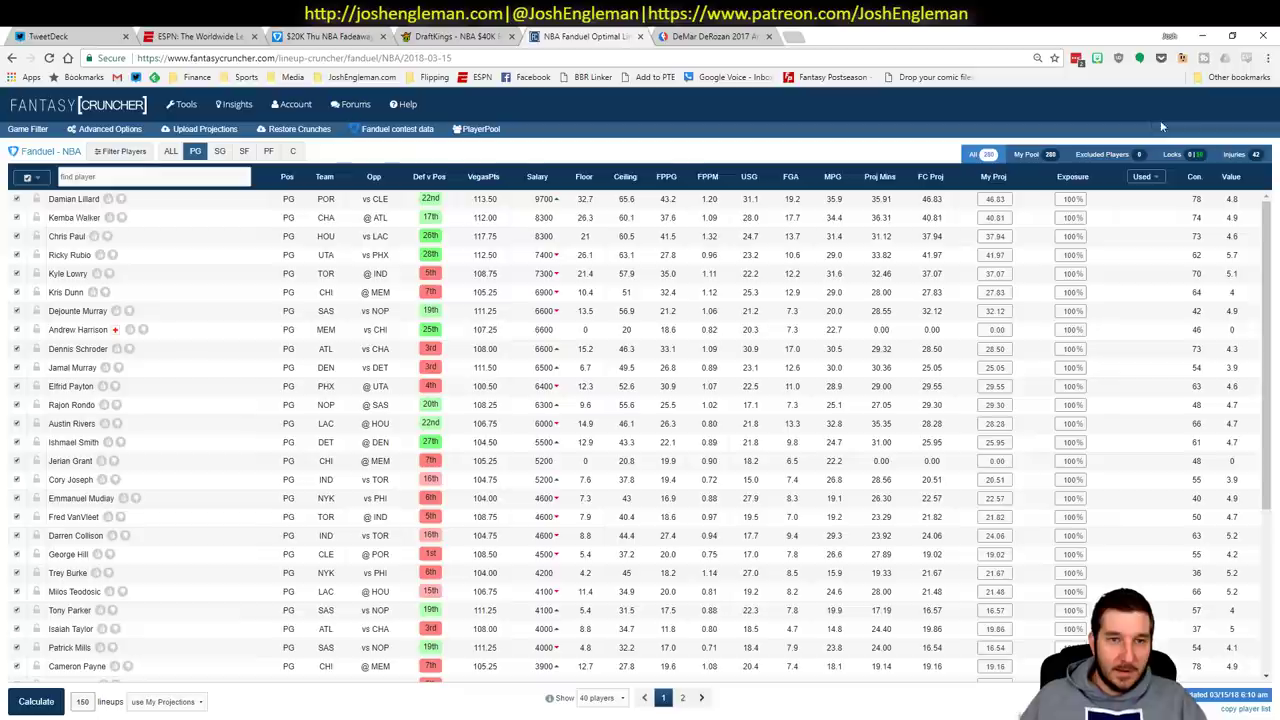
click(752, 36)
scroll(604, 181, up, 10)
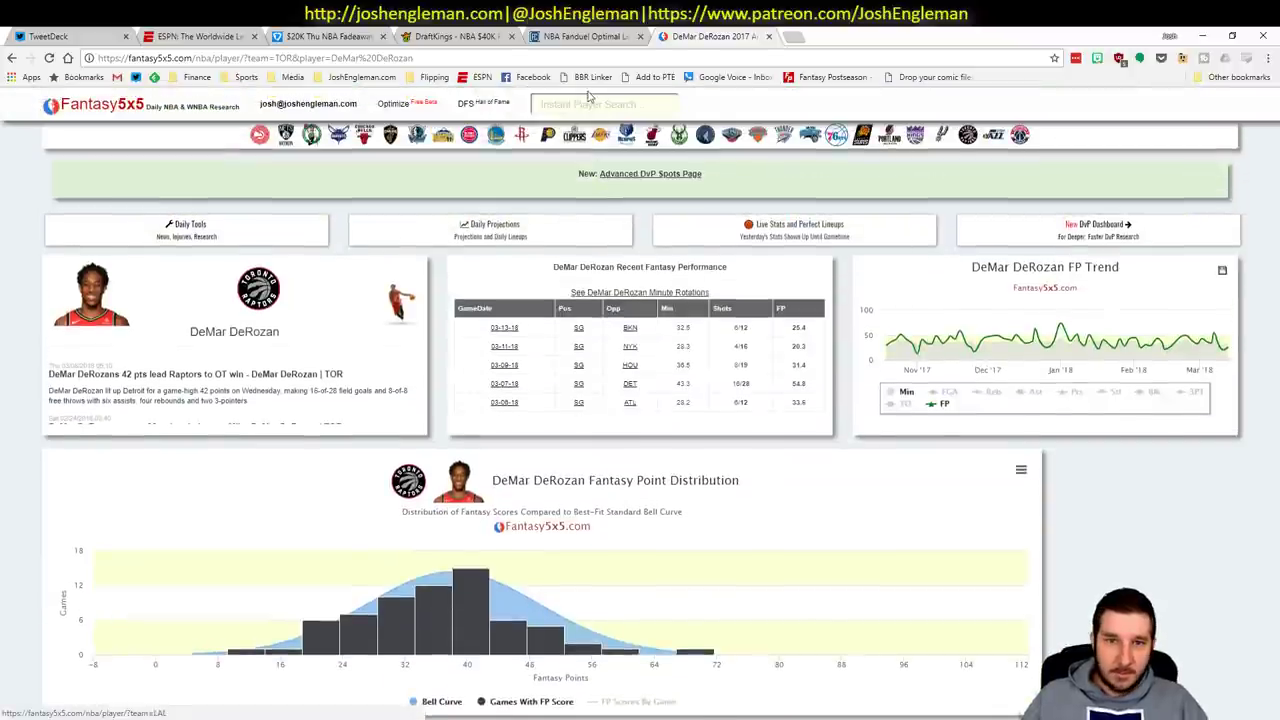
click(591, 101)
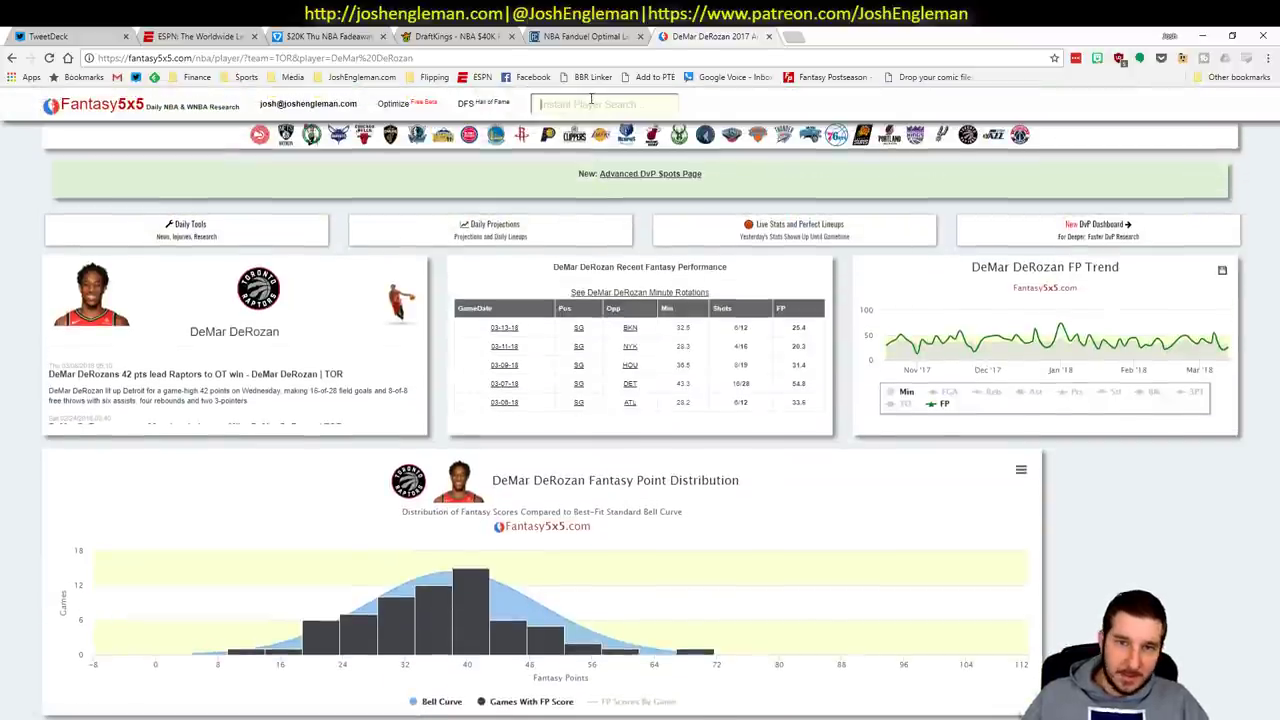
text(schroder)
key(Down)
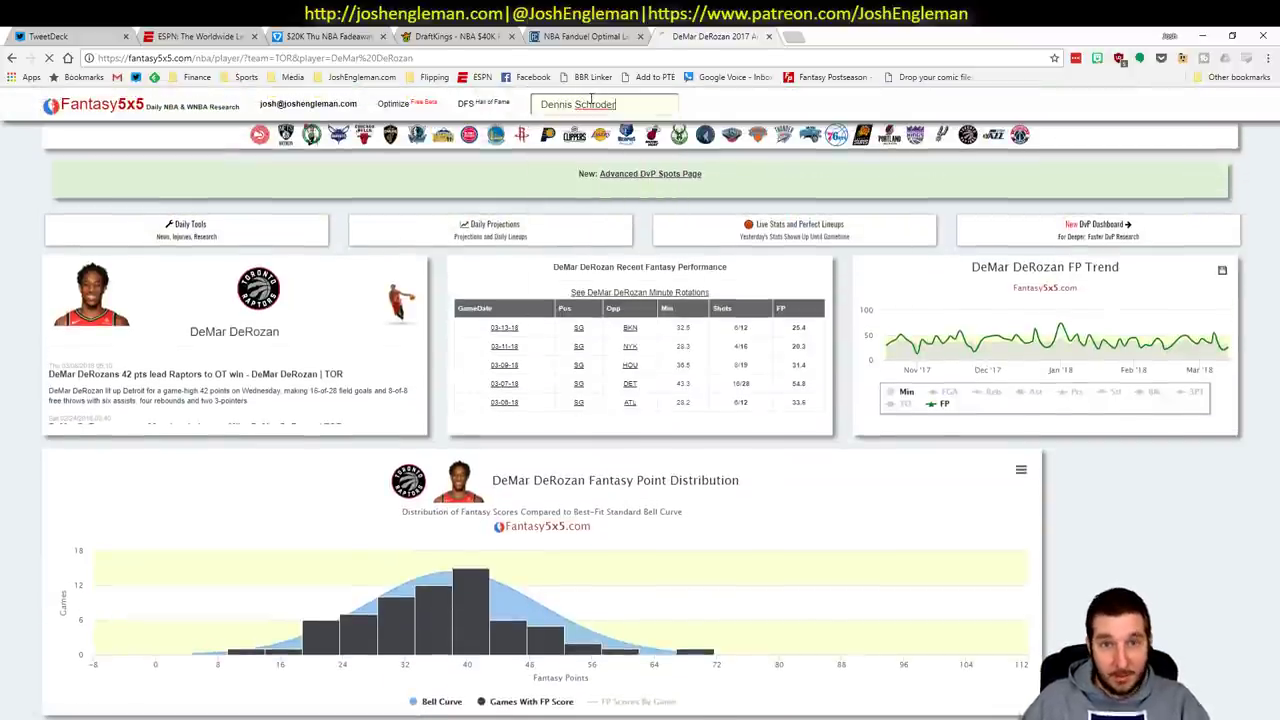
key(Return)
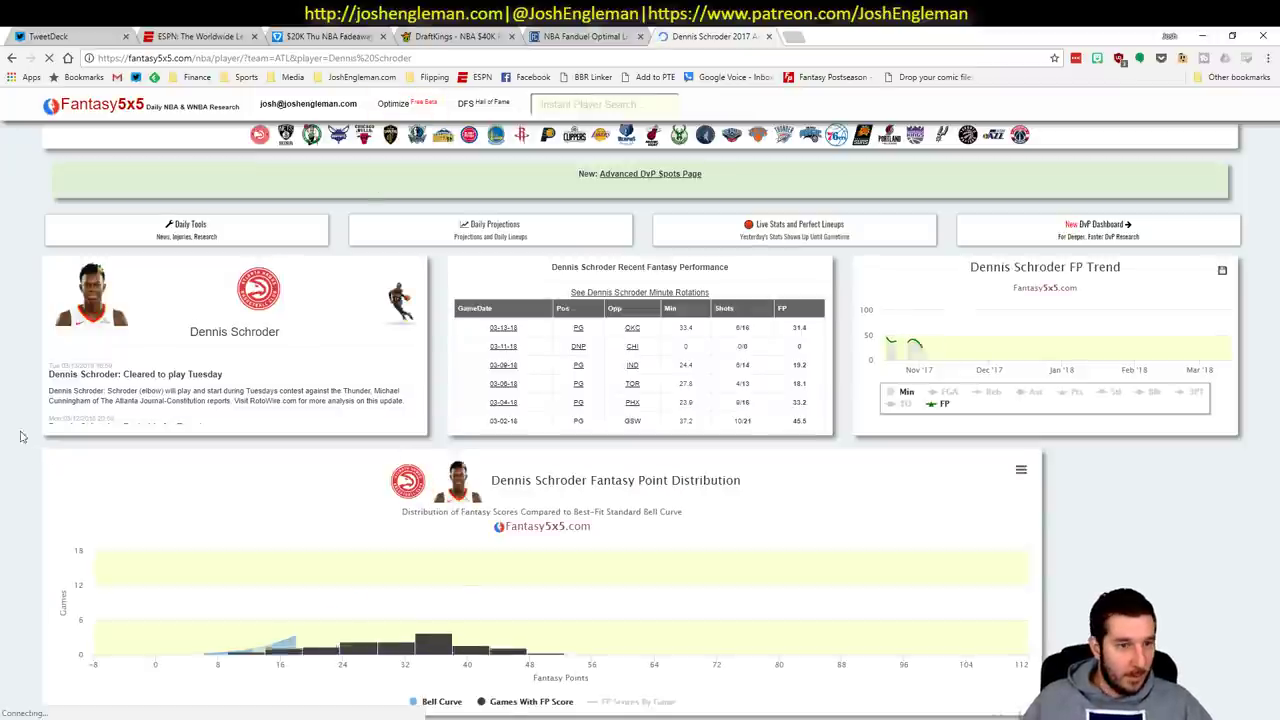
- Examine Dennis Schroder's teammate stack volatility chart on Fantasy5x5 and compare it with Atlanta's players in the Excel workbook
scroll(14, 381, down, 20)
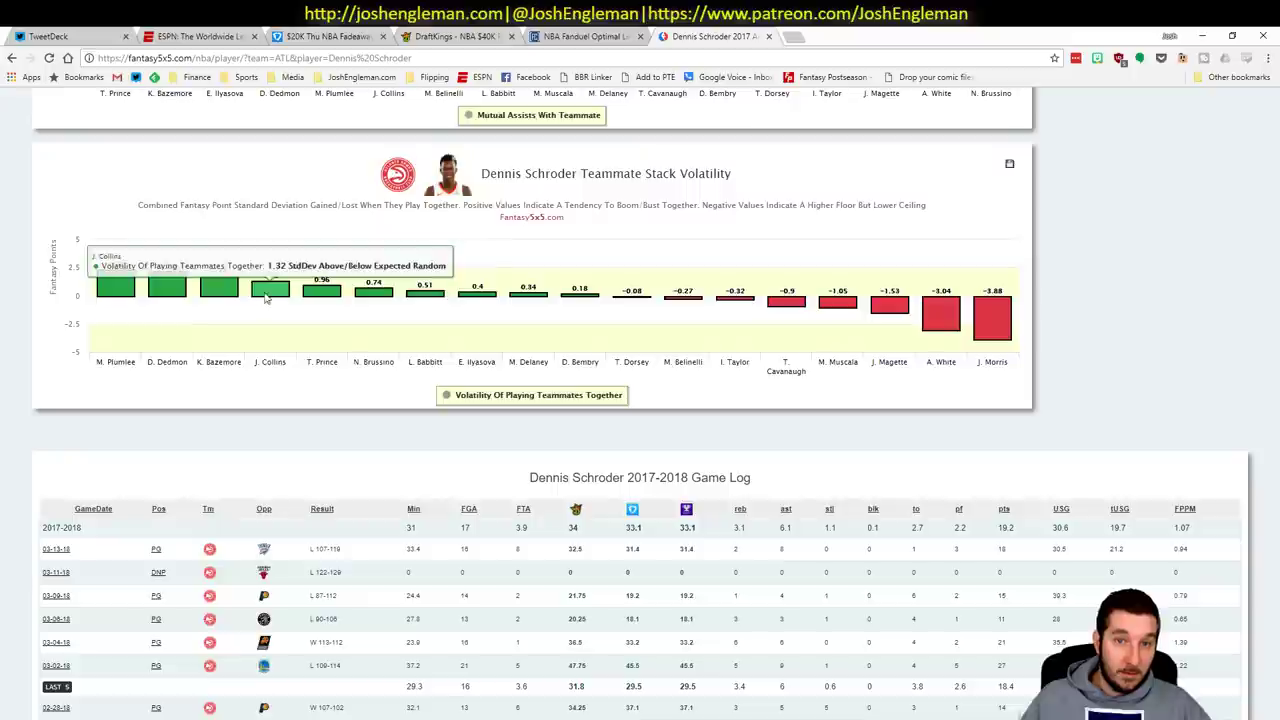
mouse_move(303, 302)
key(alt+Tab)
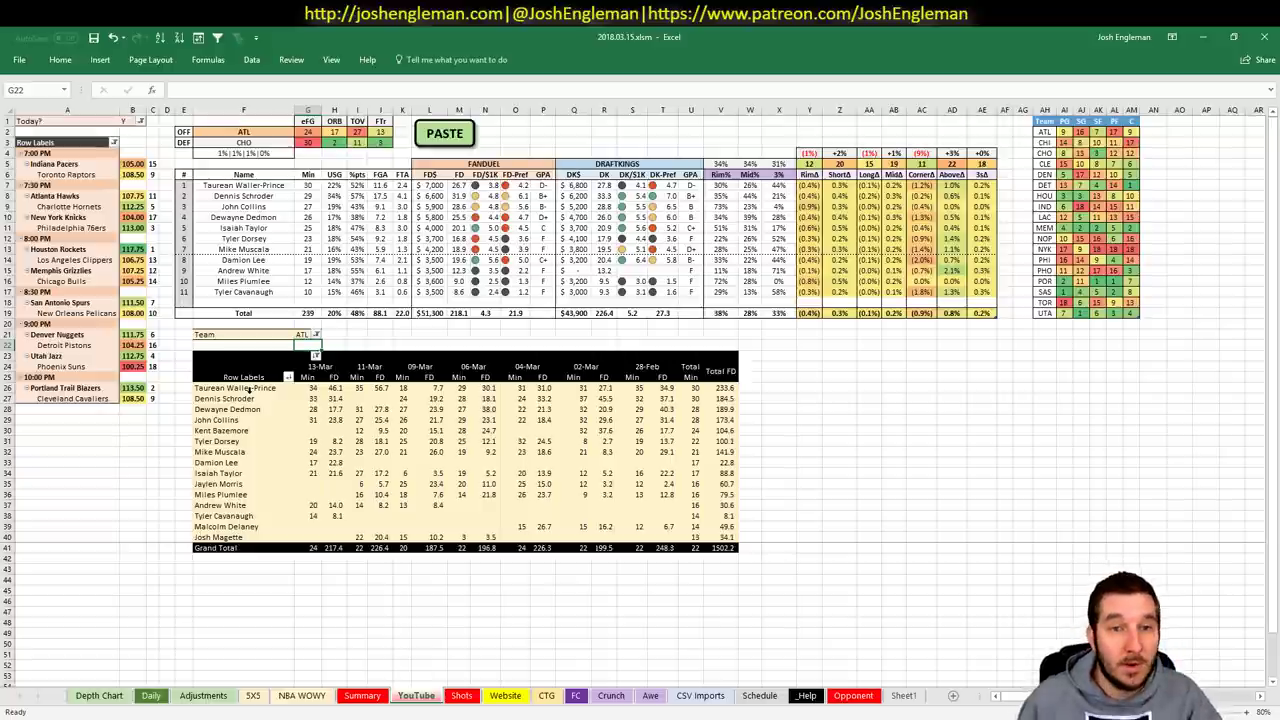
click(285, 200)
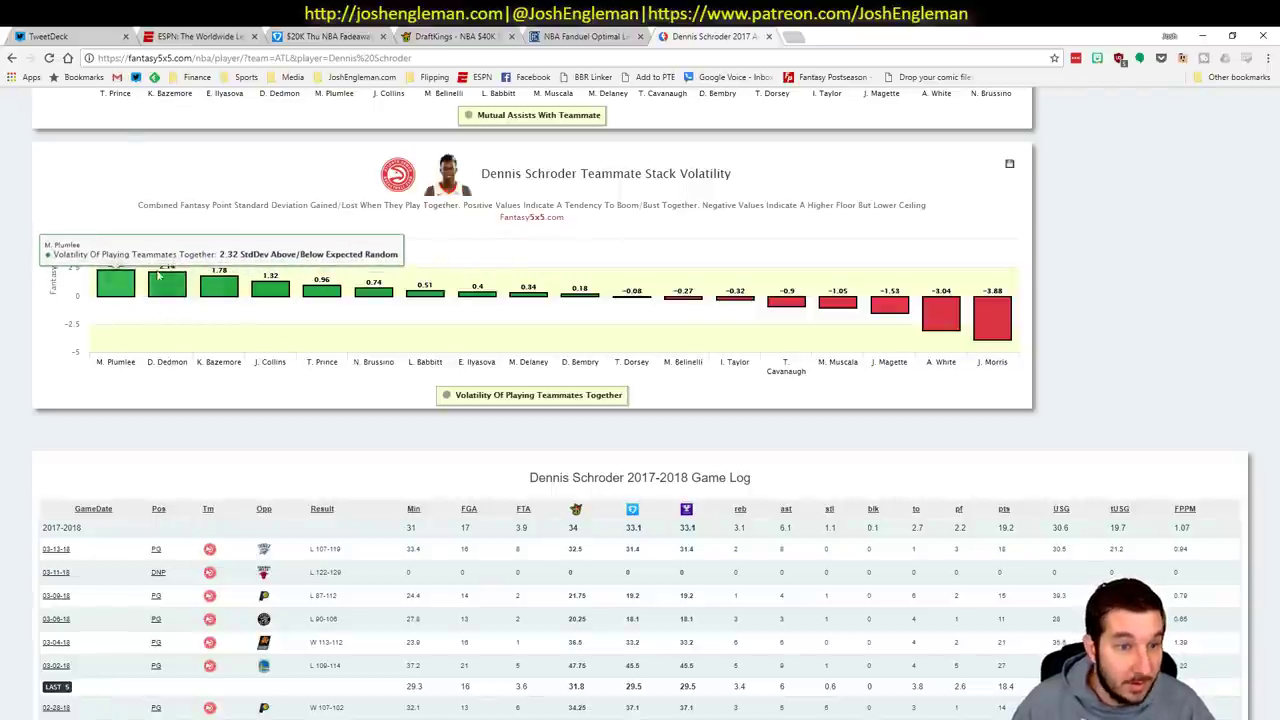
- Look up John Collins on Fantasy5x5, examine his teammate stack volatility chart, and return to the Excel workbook
scroll(486, 274, up, 20)
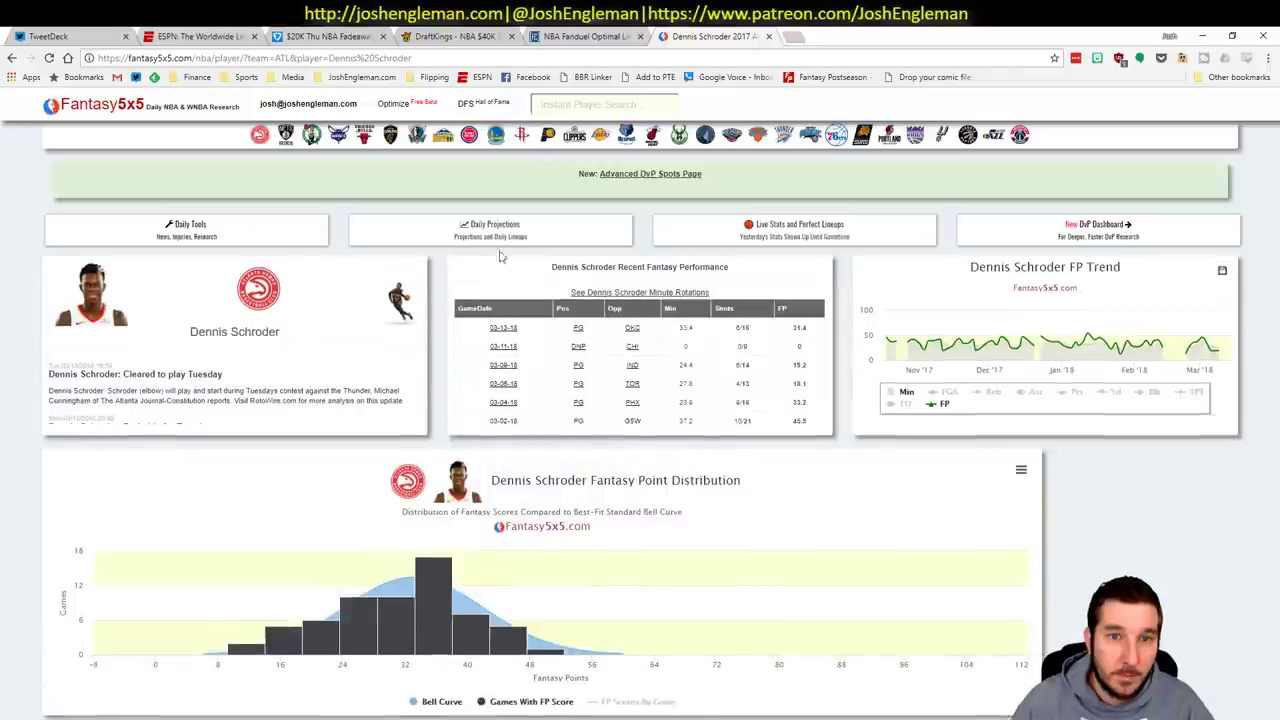
click(589, 104)
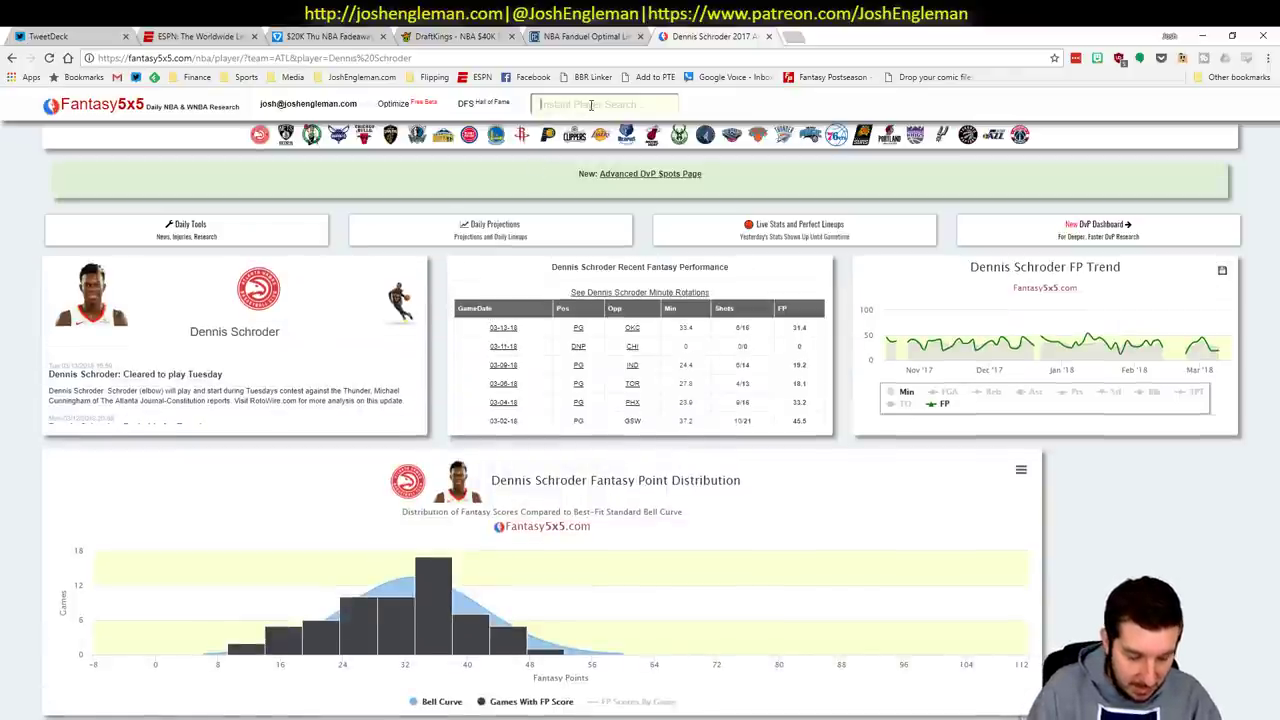
text(john collins)
key(Return)
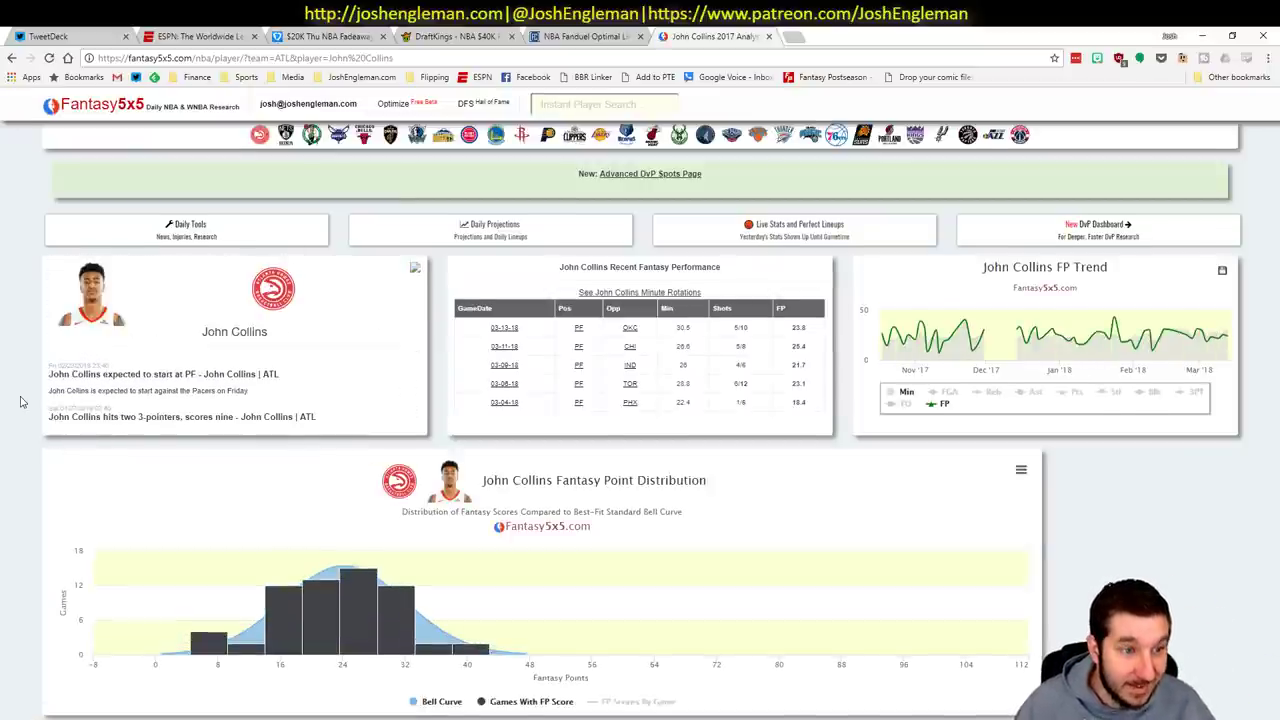
scroll(22, 402, down, 2)
scroll(22, 402, down, 15)
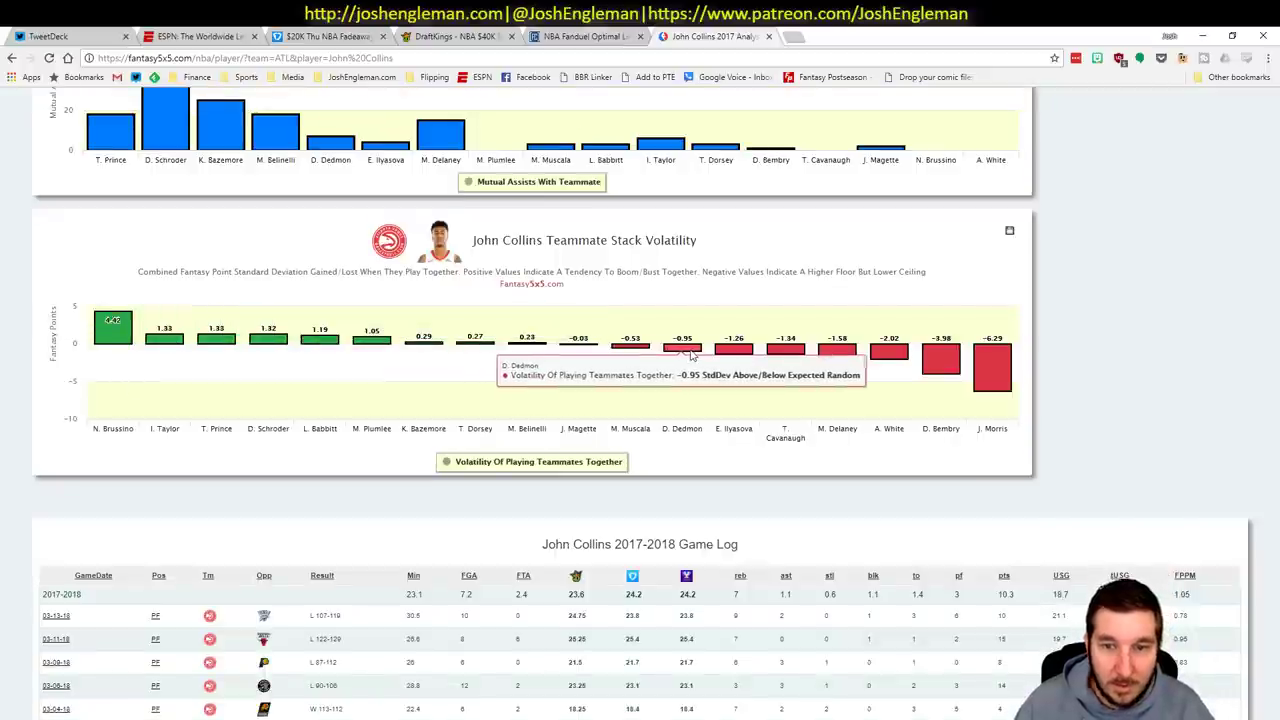
key(alt+Tab)
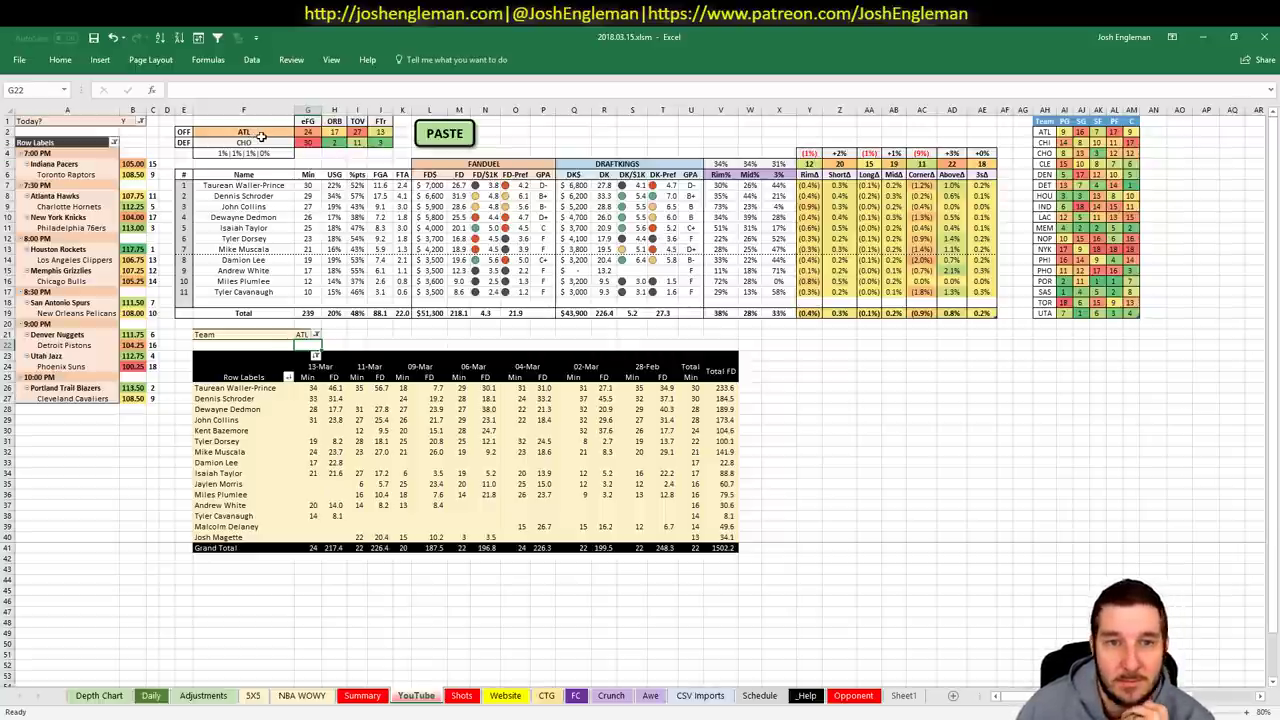
- Set the offensive team in cell F2 to CHO and inspect Charlotte's row in the team-by-position rank table
click(253, 133)
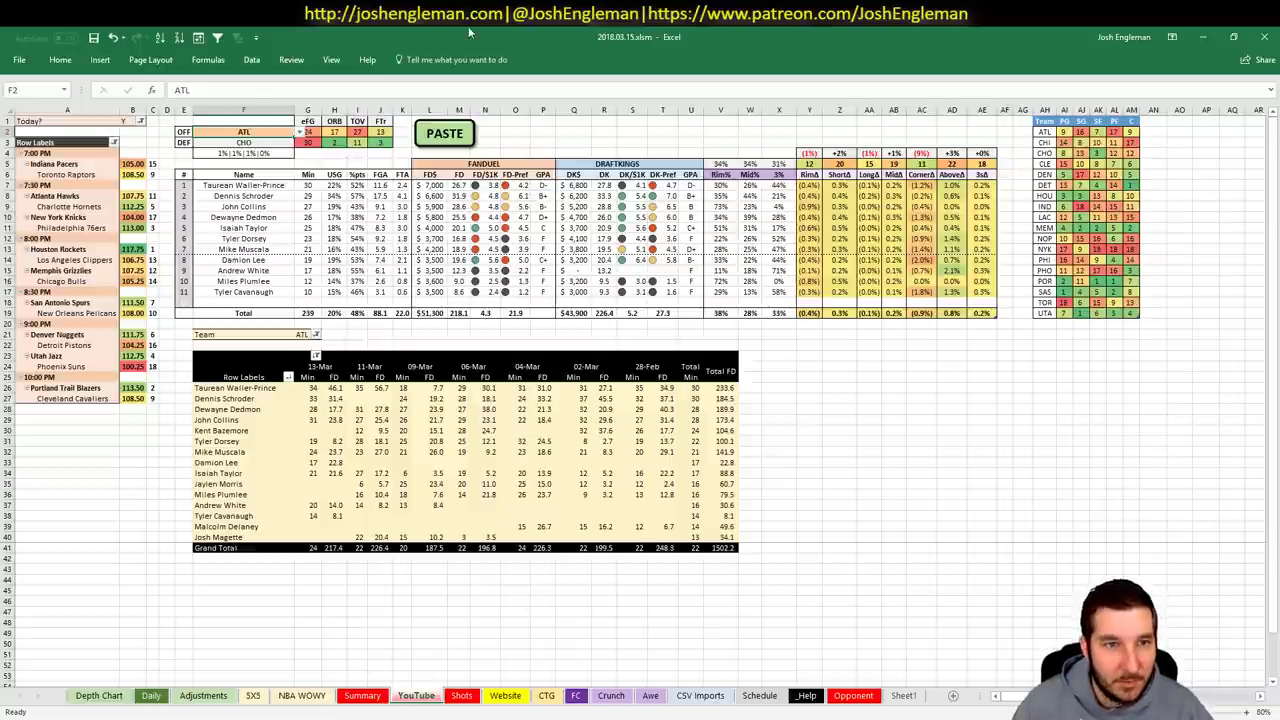
text(CHO)
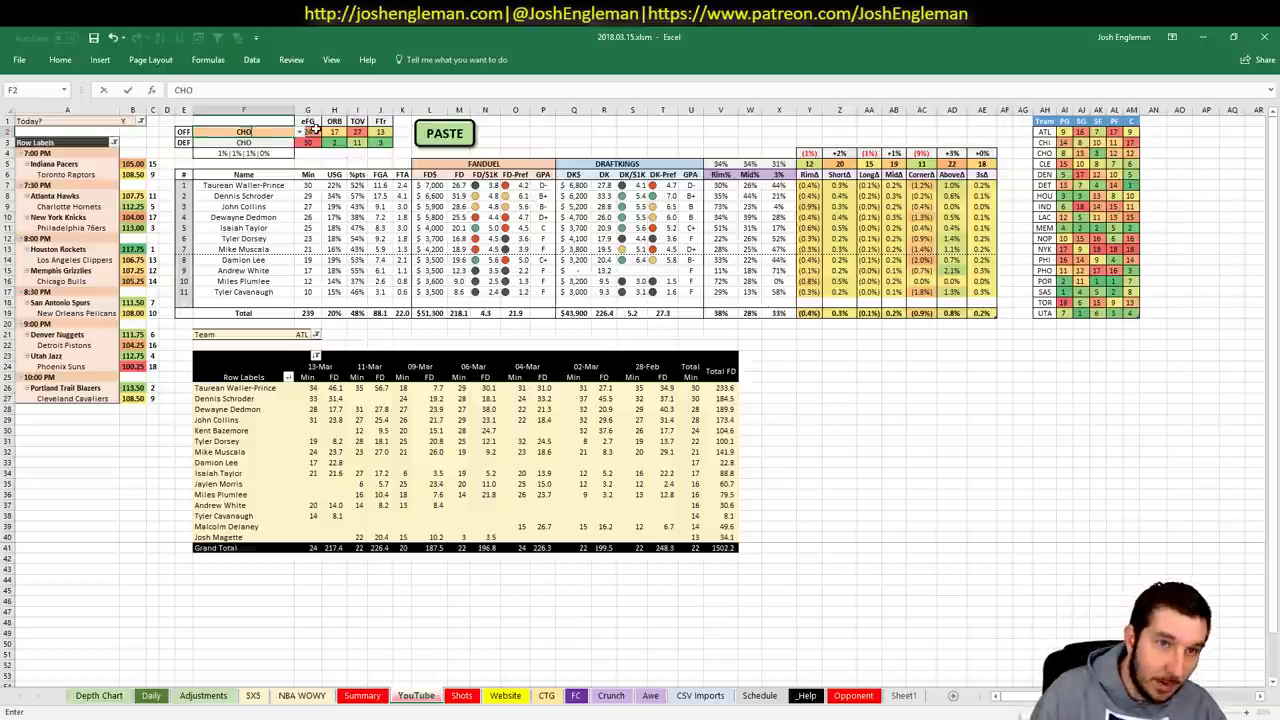
key(Return)
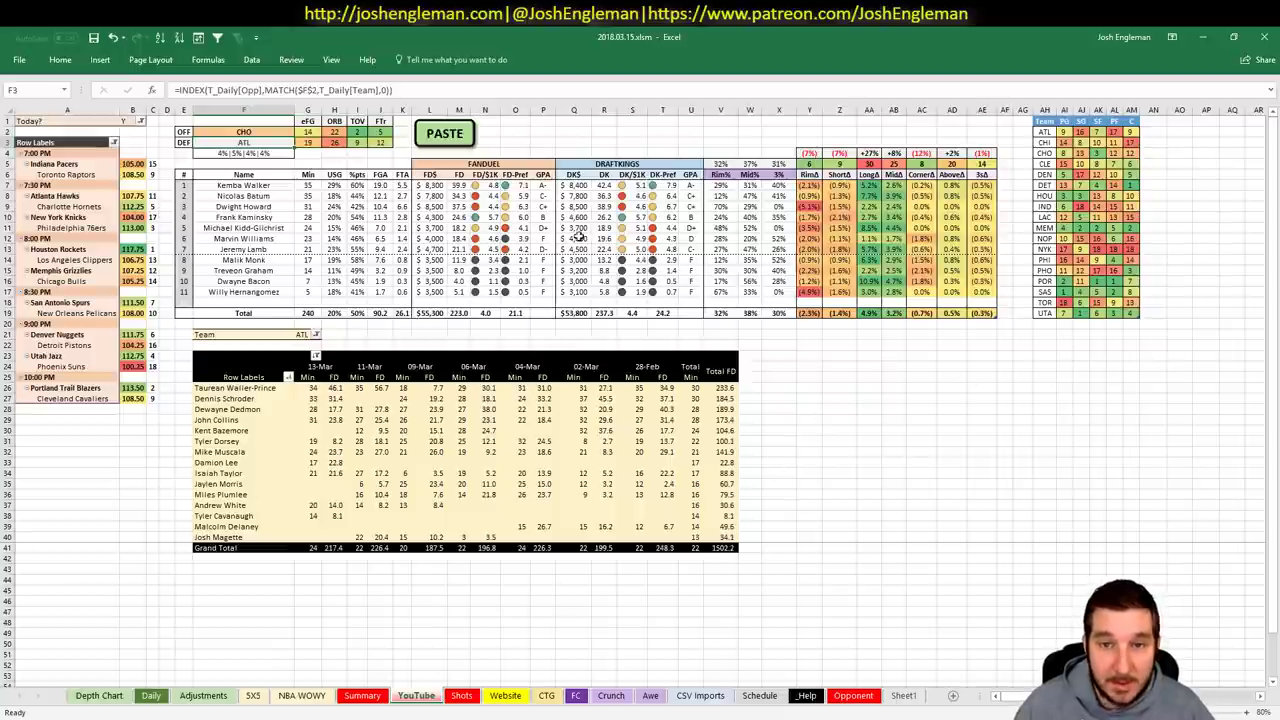
drag(1046, 153, 1132, 153)
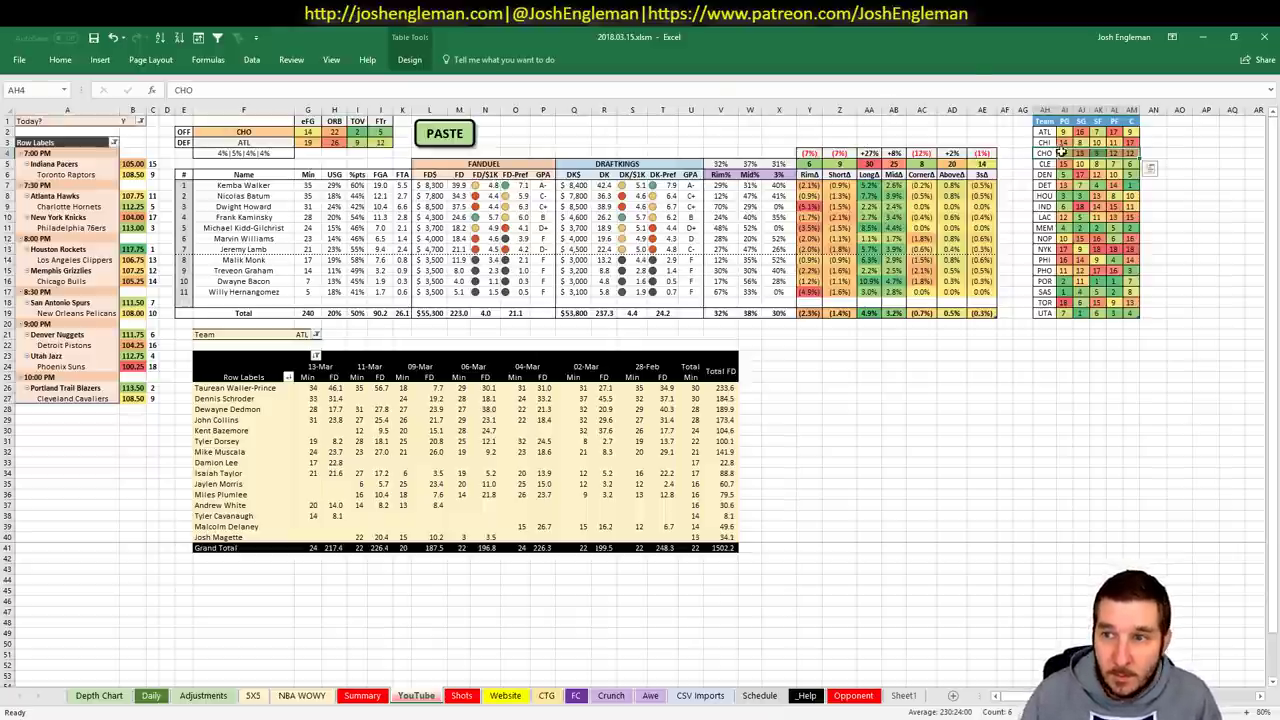
key(Right)
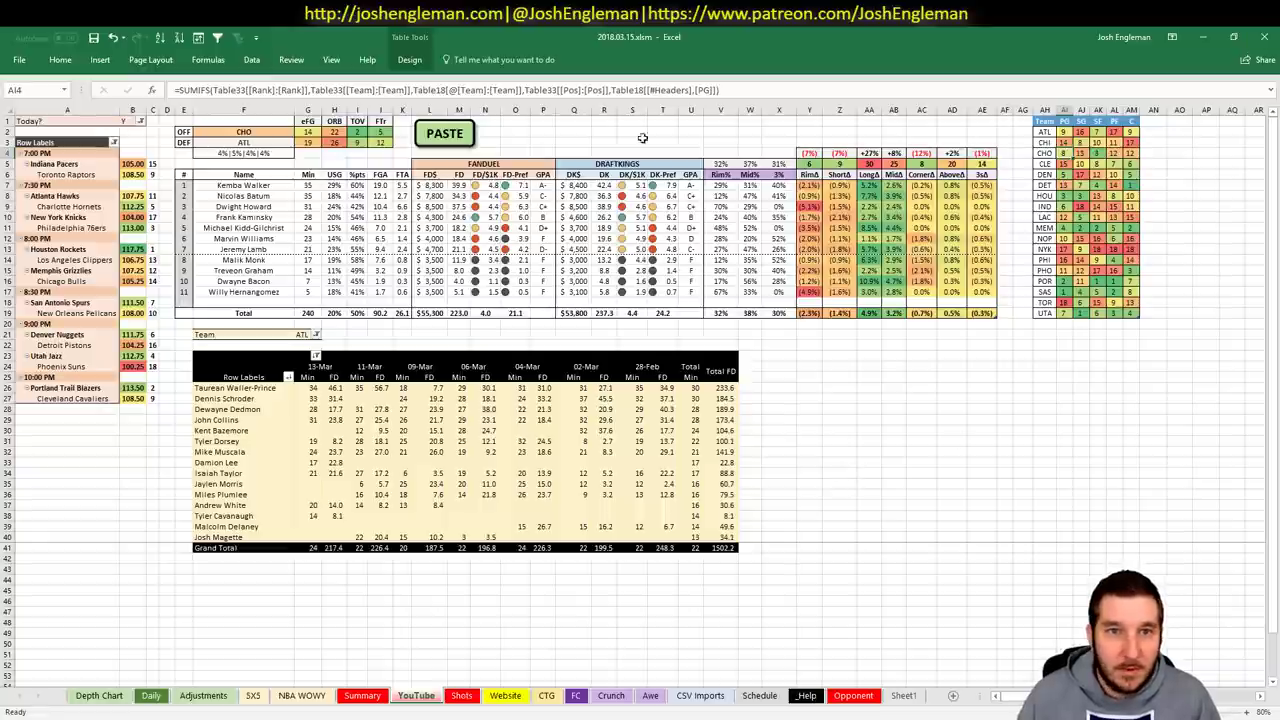
- Review the player rankings by position on the 5X5 sheet and return to the YouTube sheet
click(205, 697)
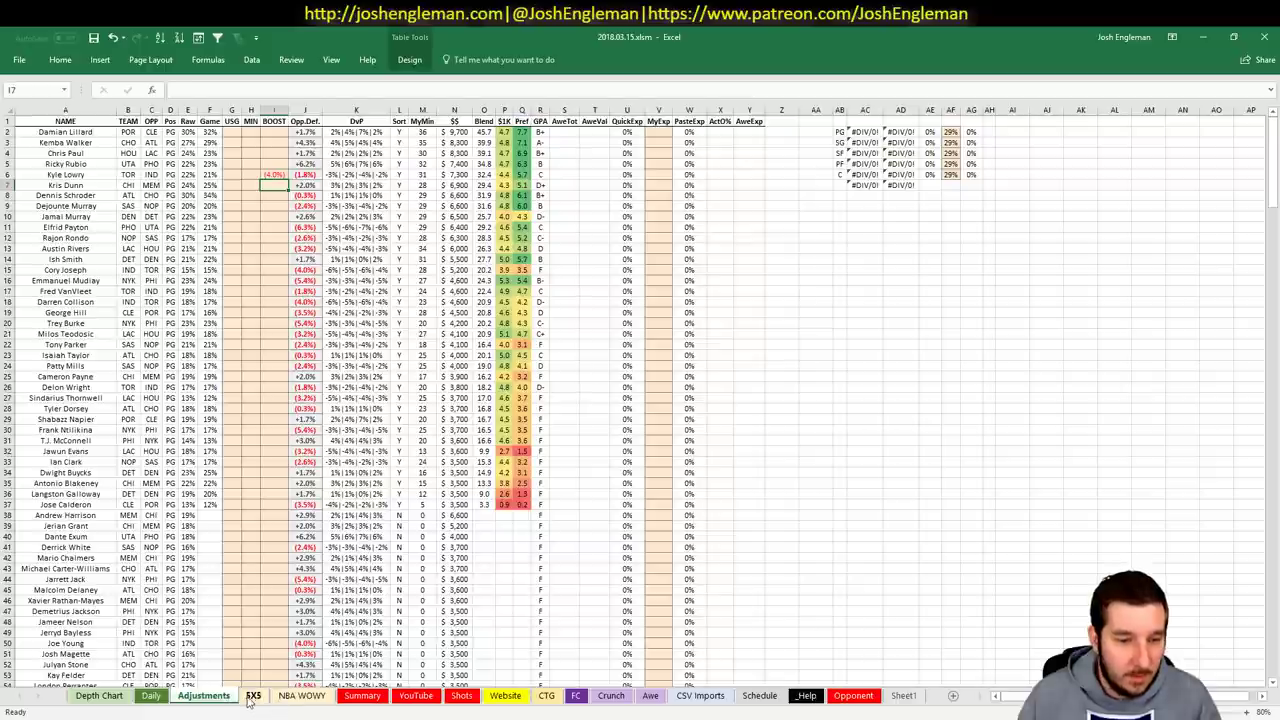
click(252, 697)
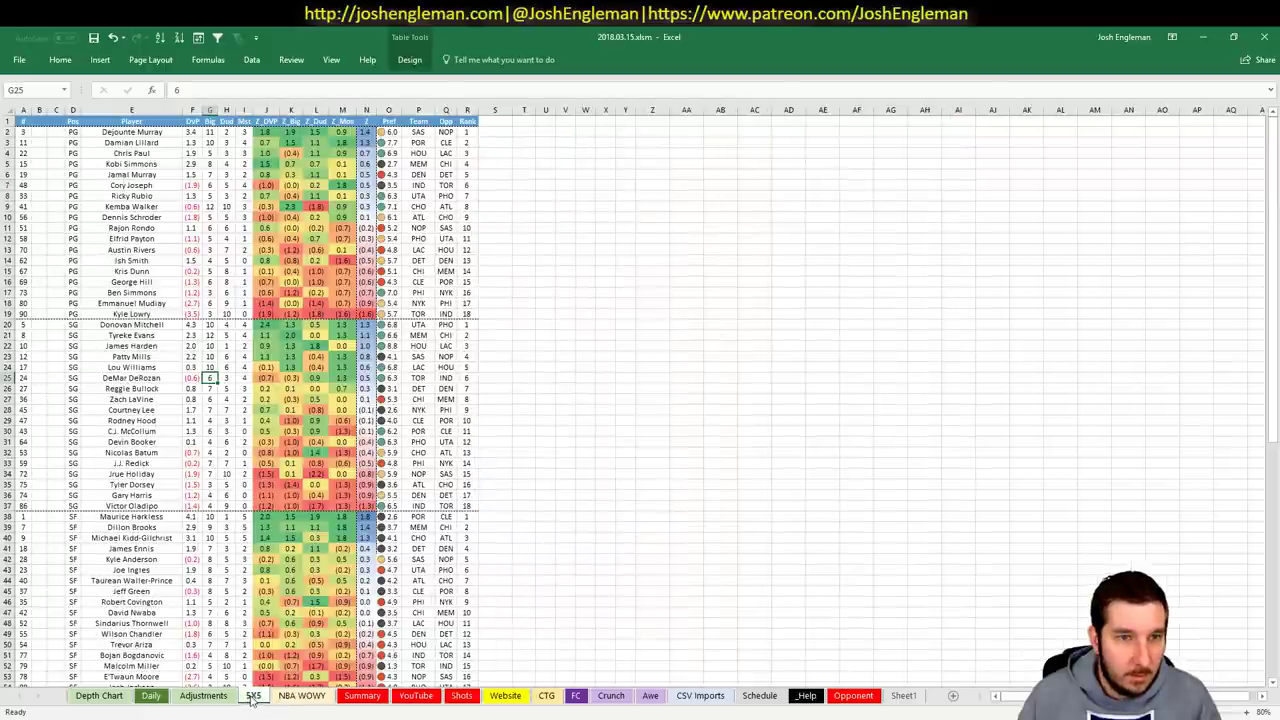
click(419, 132)
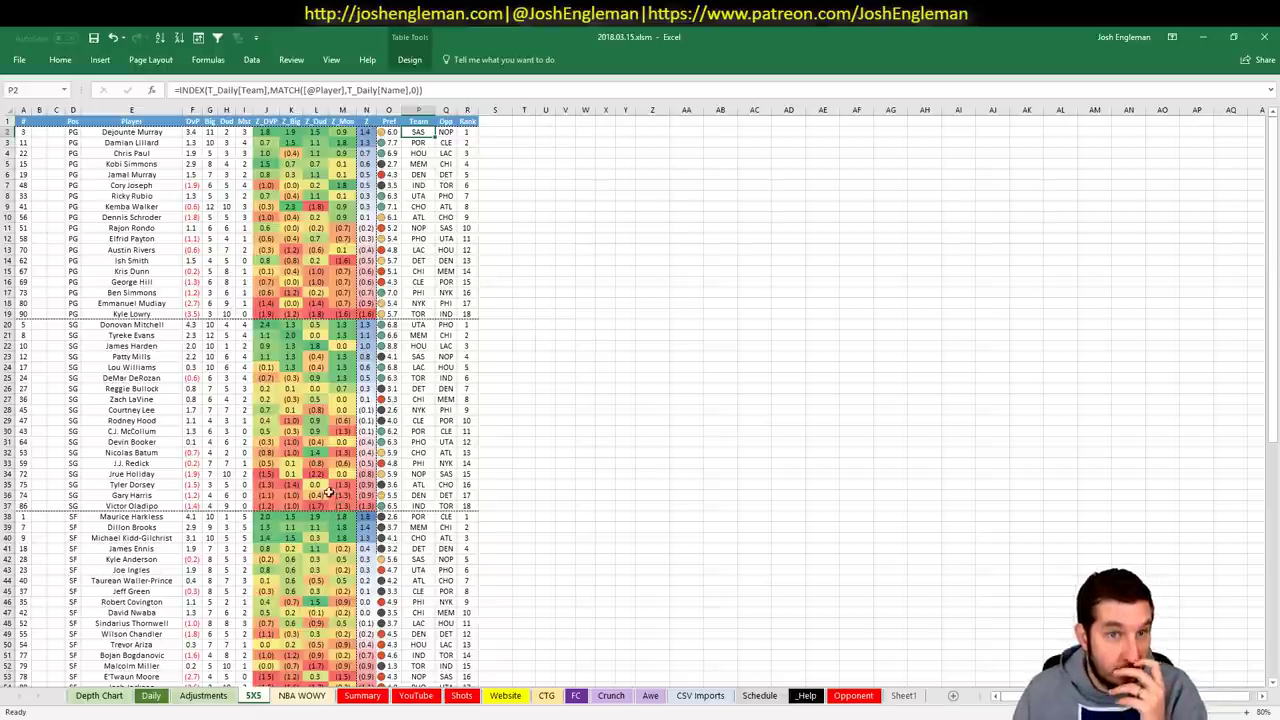
click(203, 696)
click(415, 696)
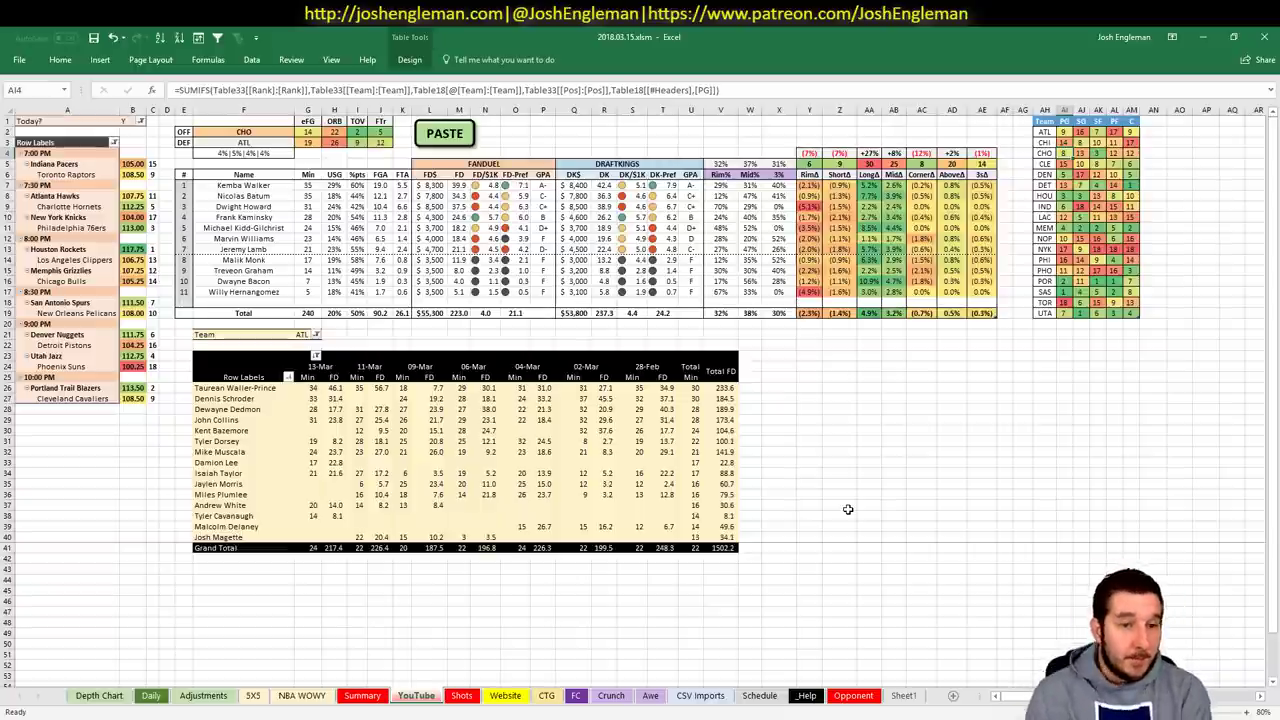
- Set the Team filter of the recent-games pivot table to CHO
click(303, 334)
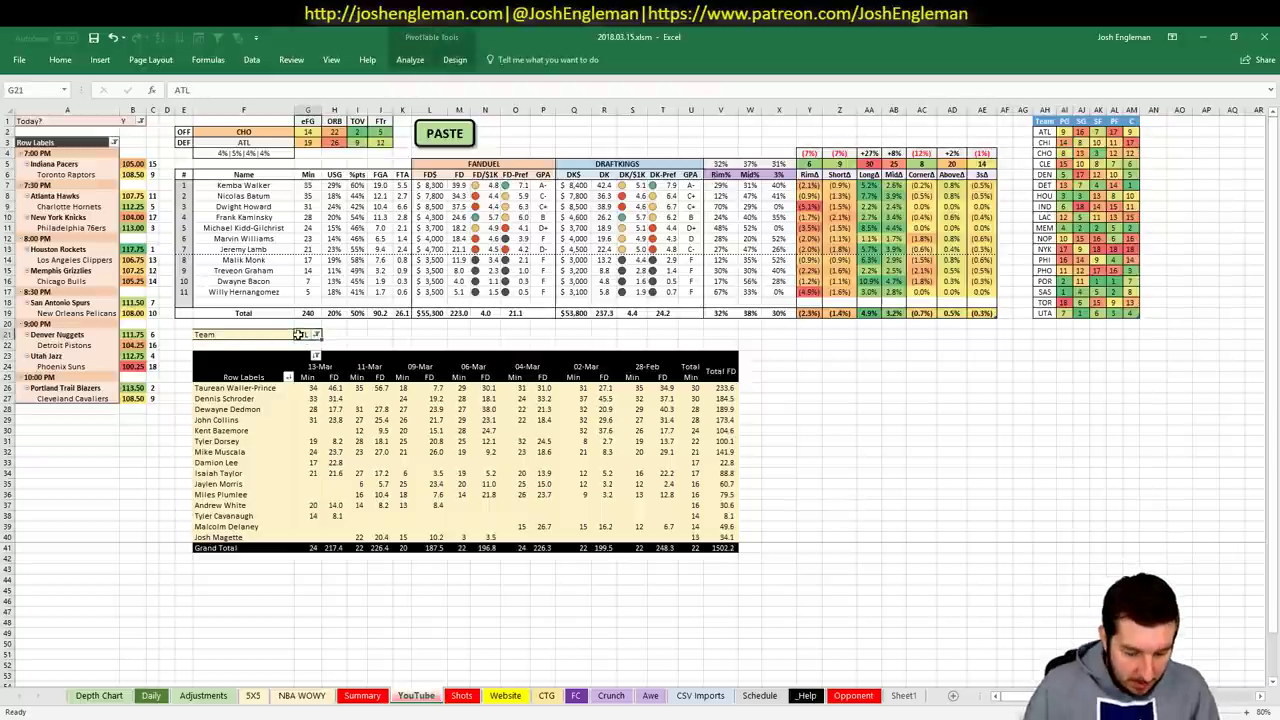
text(CHO)
key(Return)
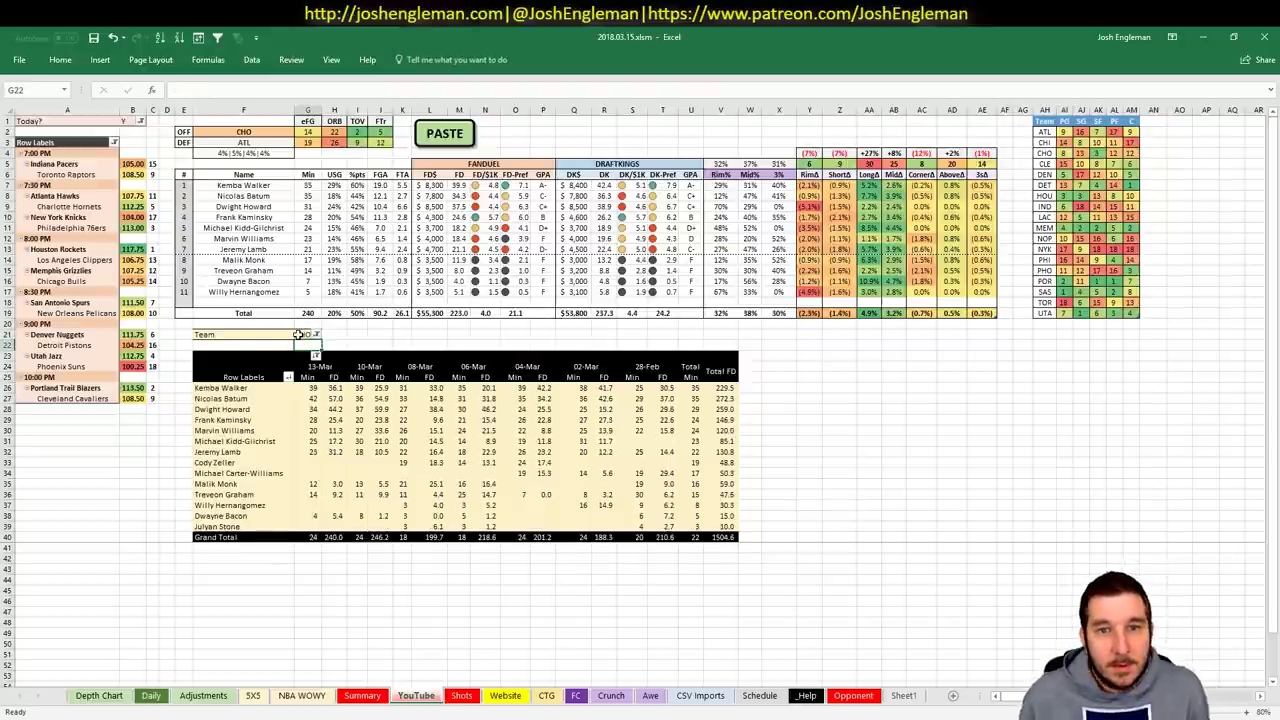
click(401, 334)
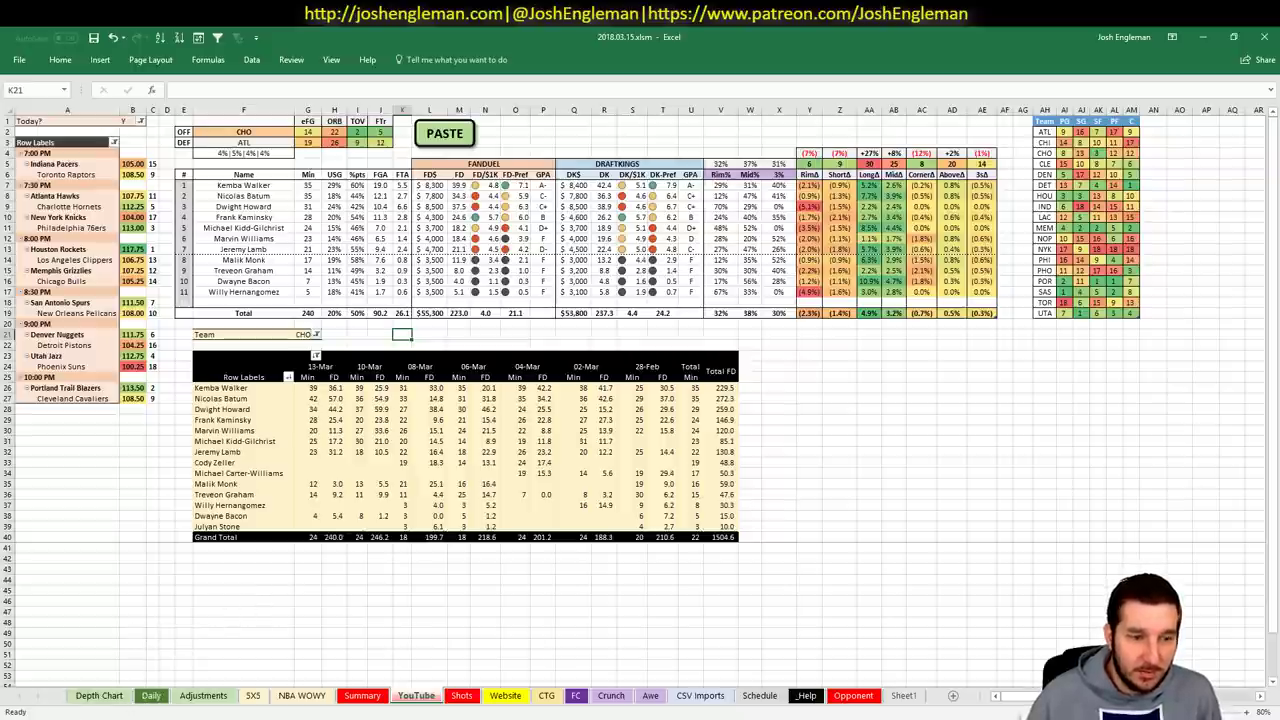
- Search for "538 nba playoffs" in a new browser tab and open FiveThirtyEight's 2017-18 NBA Predictions page
key(alt+Tab)
key(ctrl+t)
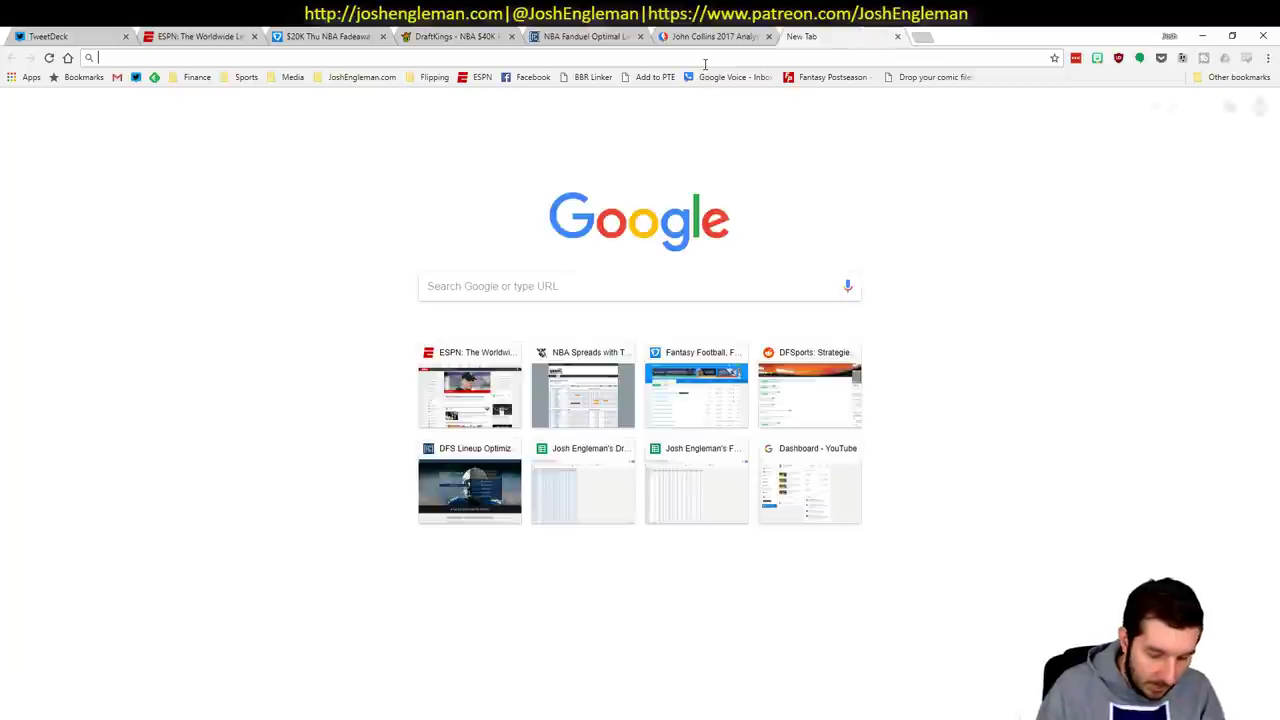
text(538)
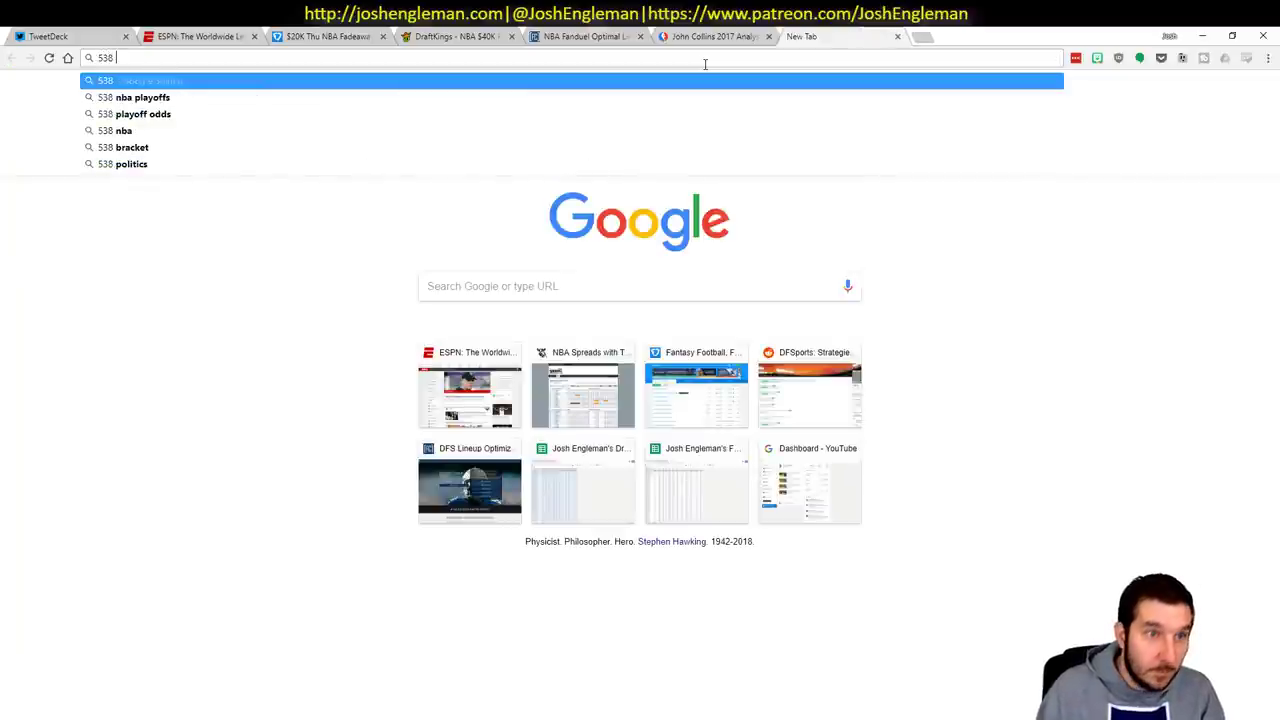
key(Down)
key(Return)
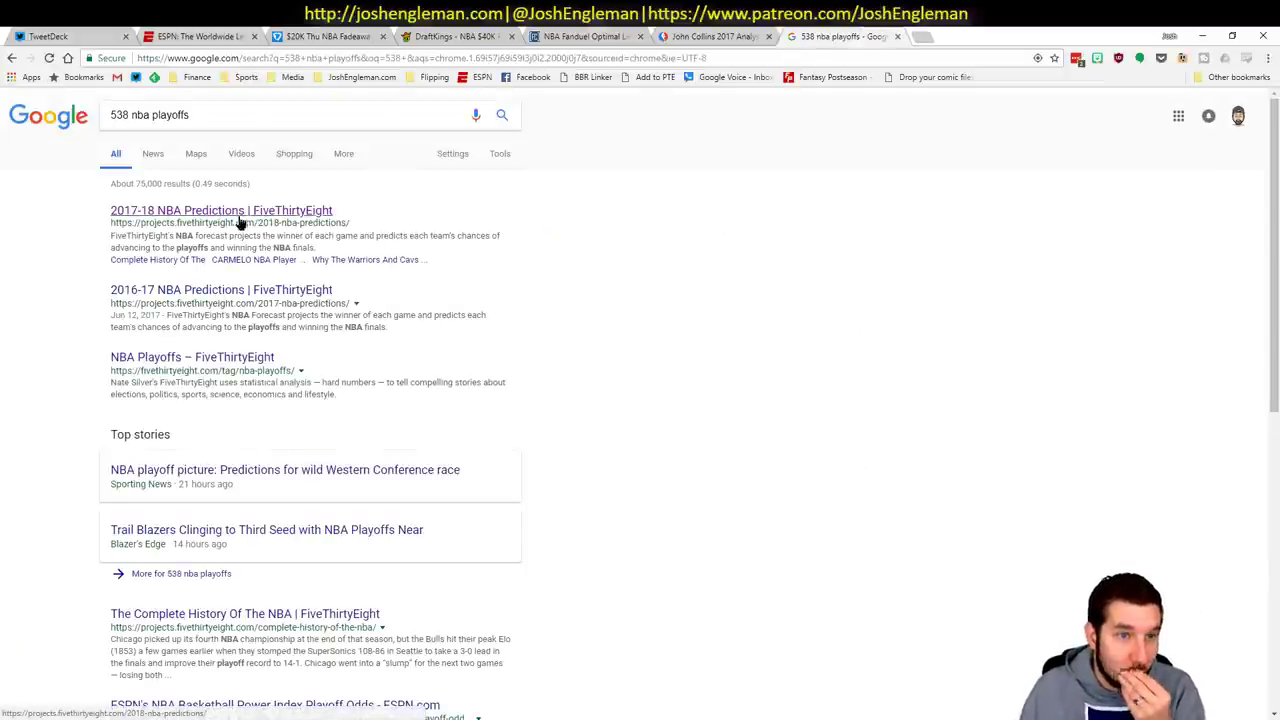
click(238, 220)
click(545, 386)
- Examine the Eastern and Western Conference playoff chances in the FiveThirtyEight standings and return to the Excel workbook
scroll(85, 348, down, 1)
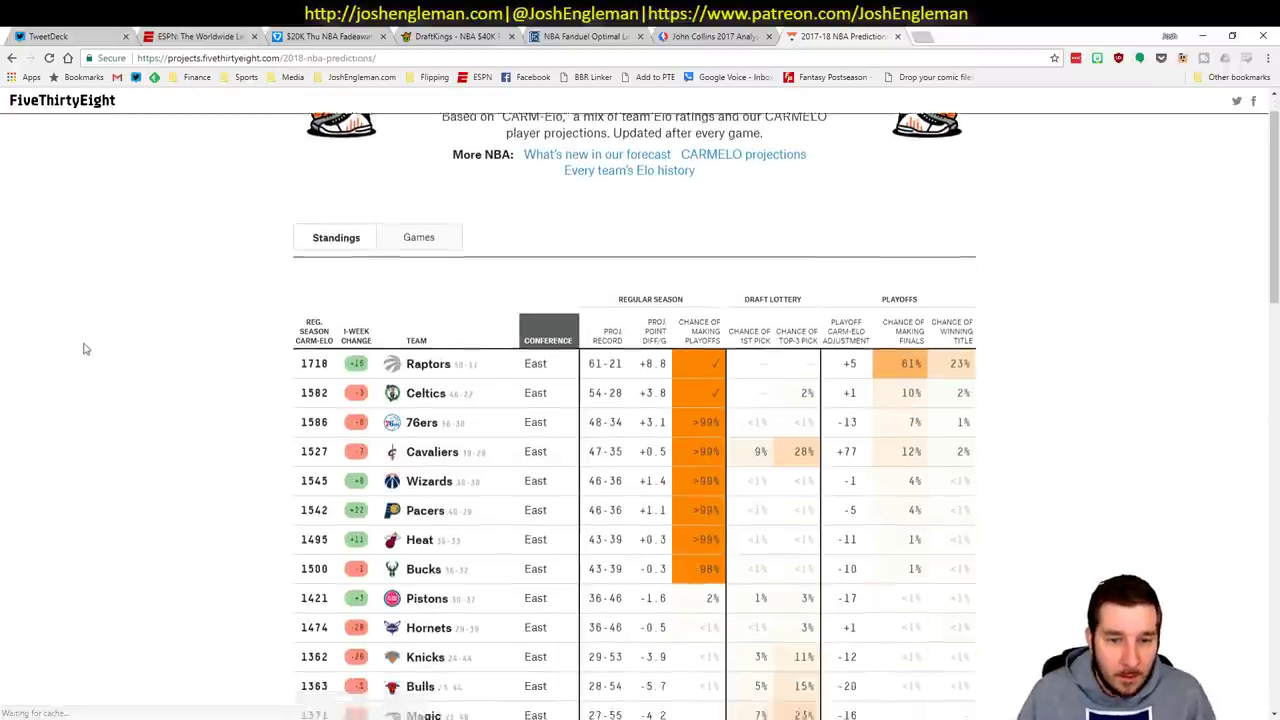
scroll(246, 366, down, 4)
scroll(491, 443, up, 2)
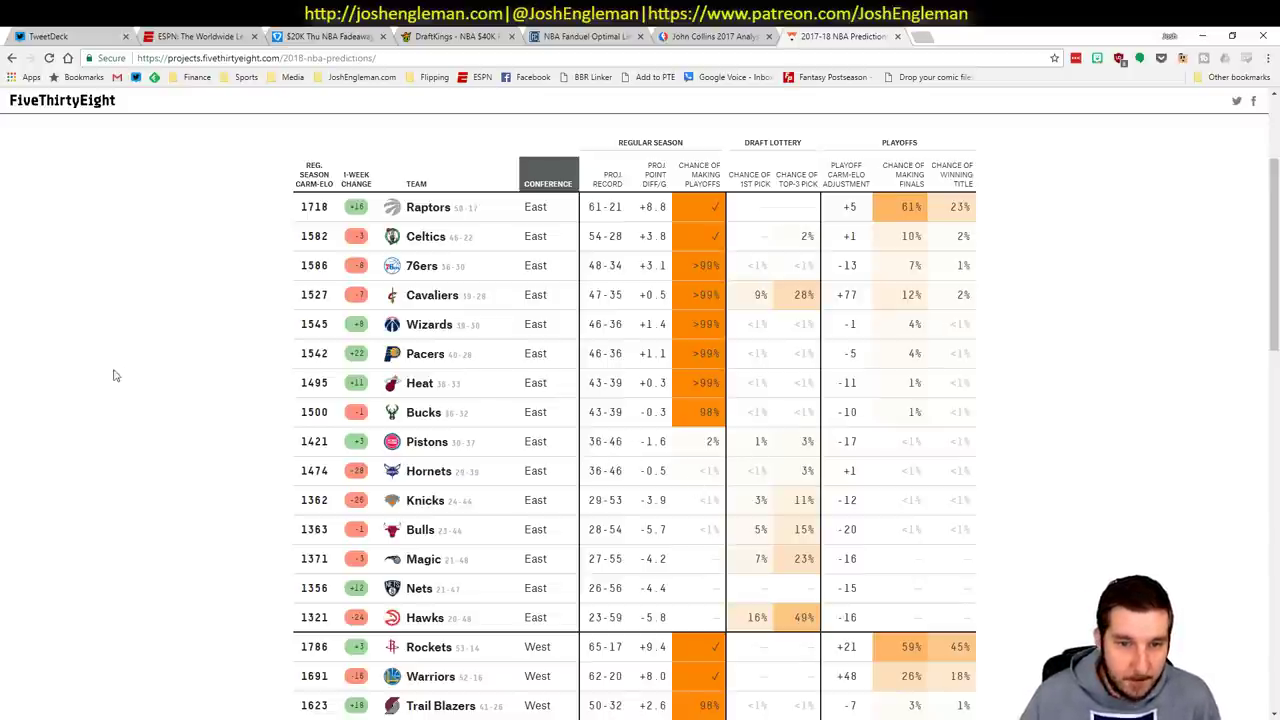
scroll(185, 366, down, 4)
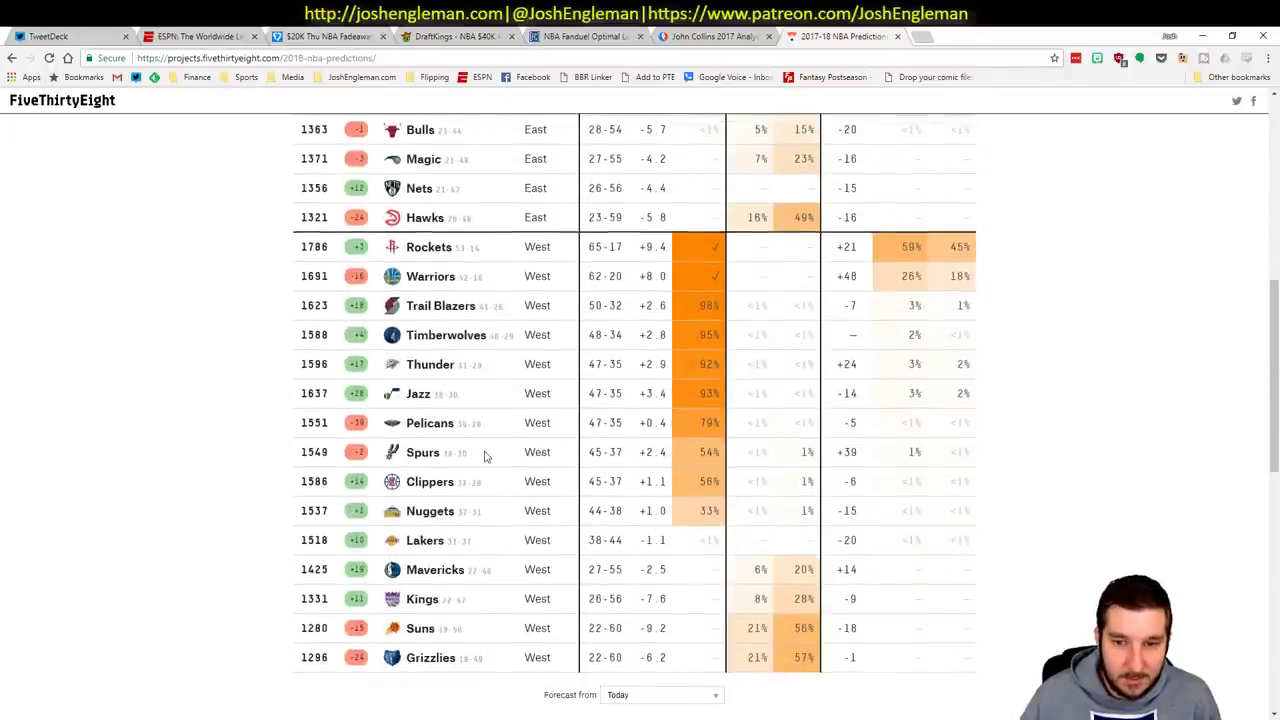
key(alt+Tab)
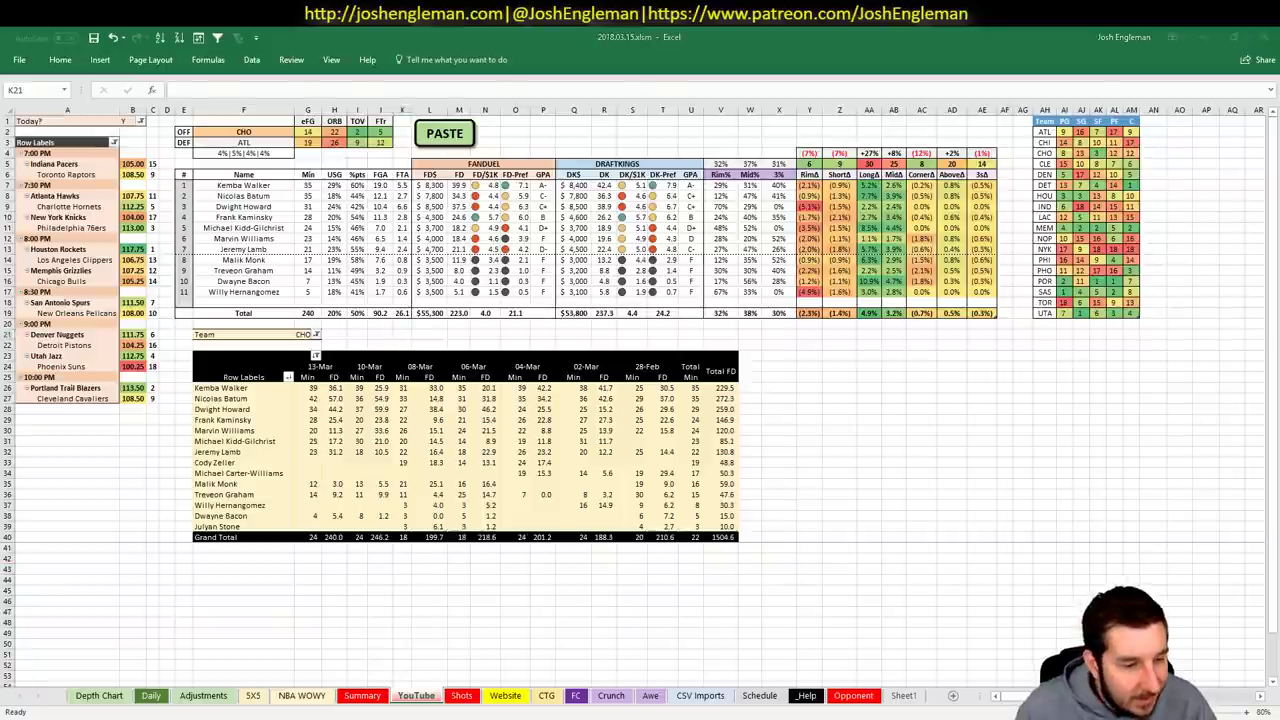
- Open Dwight Howard's game log among the centers on FantasyCruncher, filter it to opponent ATL, review it, and return to the Excel workbook
key(alt+Tab)
click(590, 36)
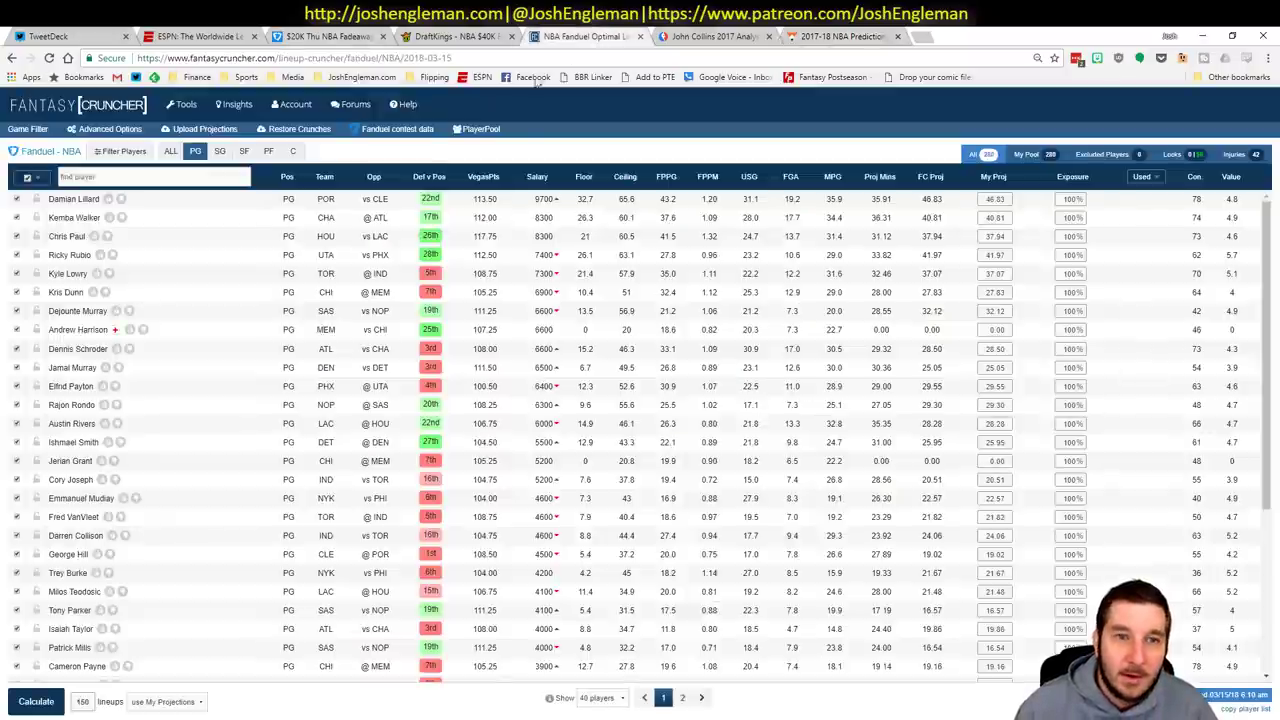
click(294, 151)
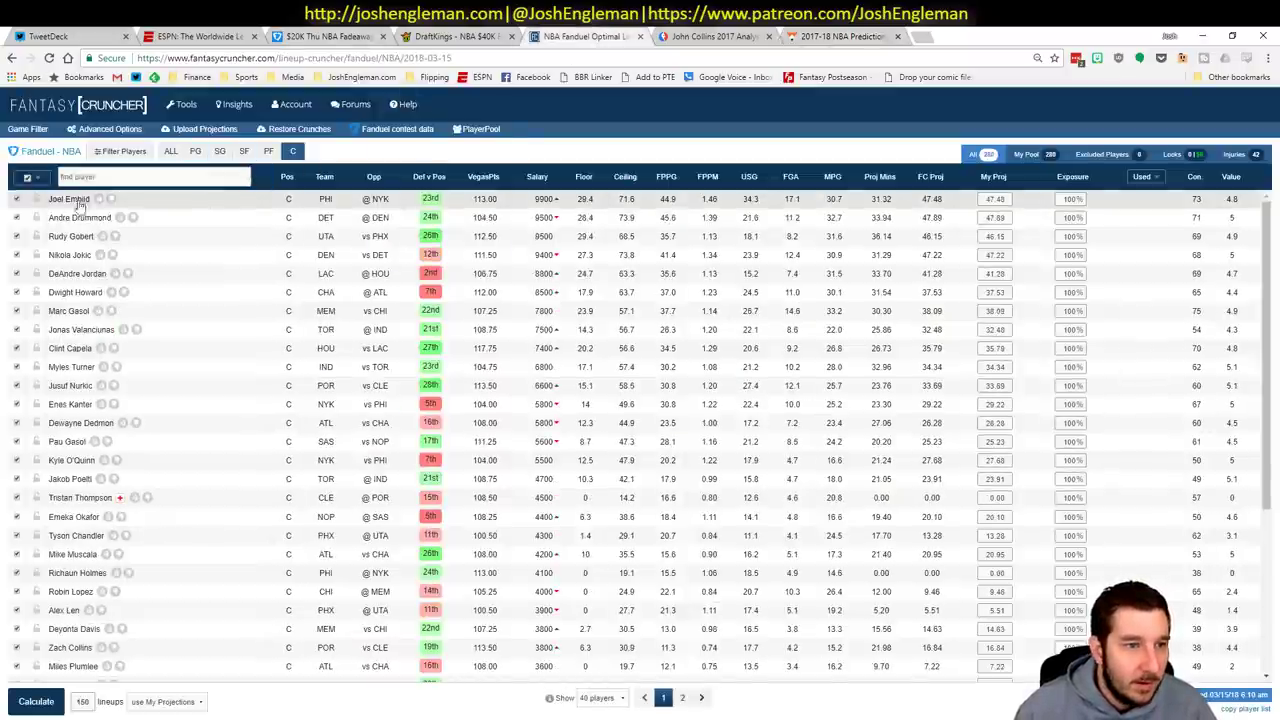
click(72, 292)
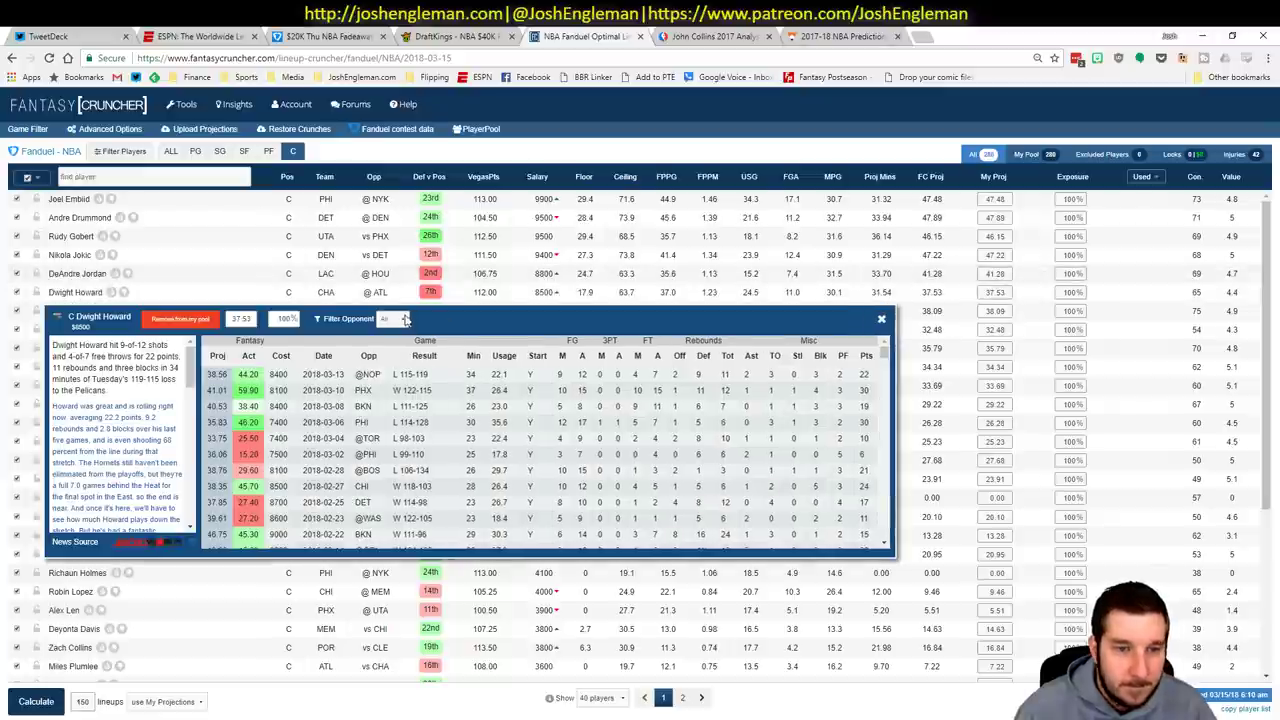
click(390, 320)
click(390, 340)
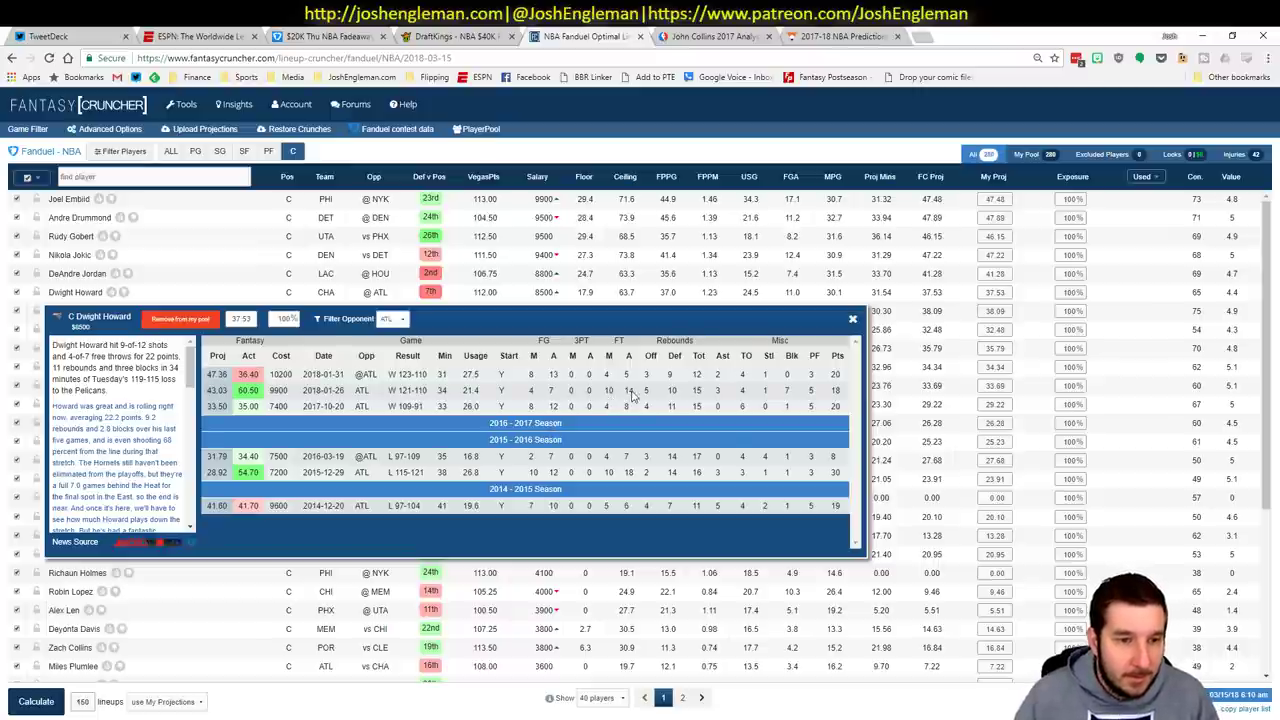
click(853, 320)
key(alt+Tab)
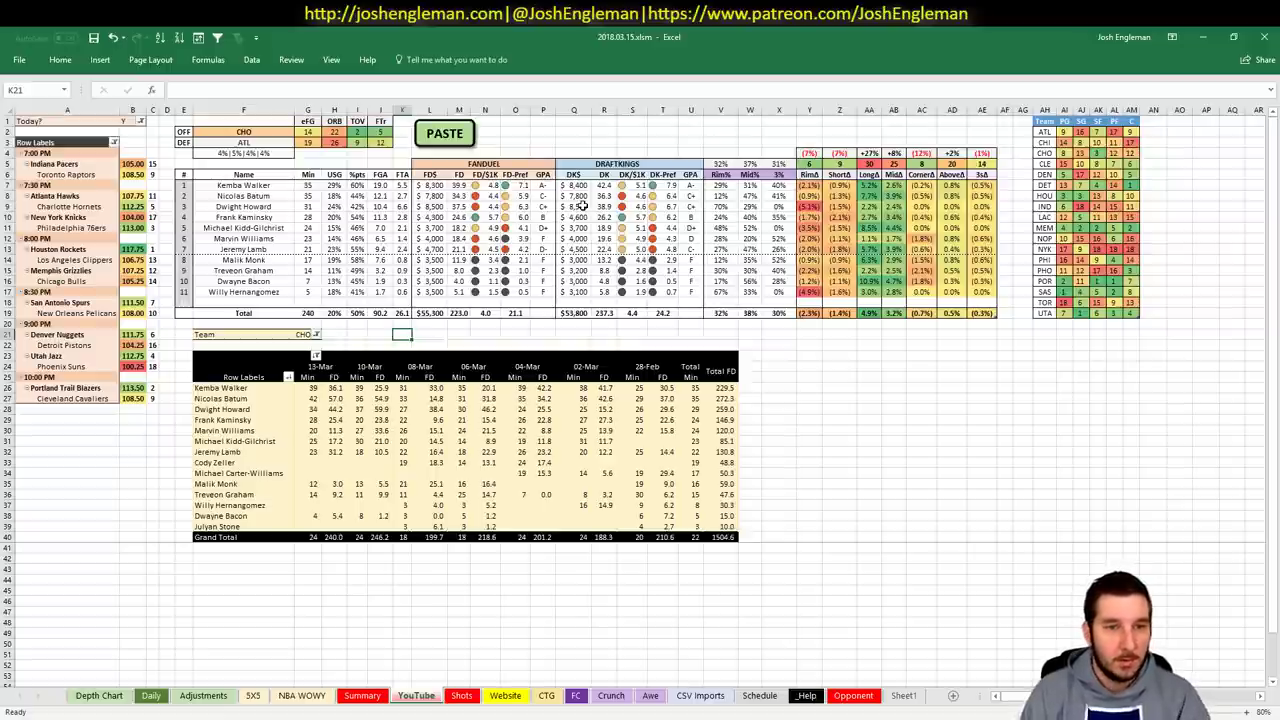
- Set the offensive team in cell F2 to NYK
click(243, 131)
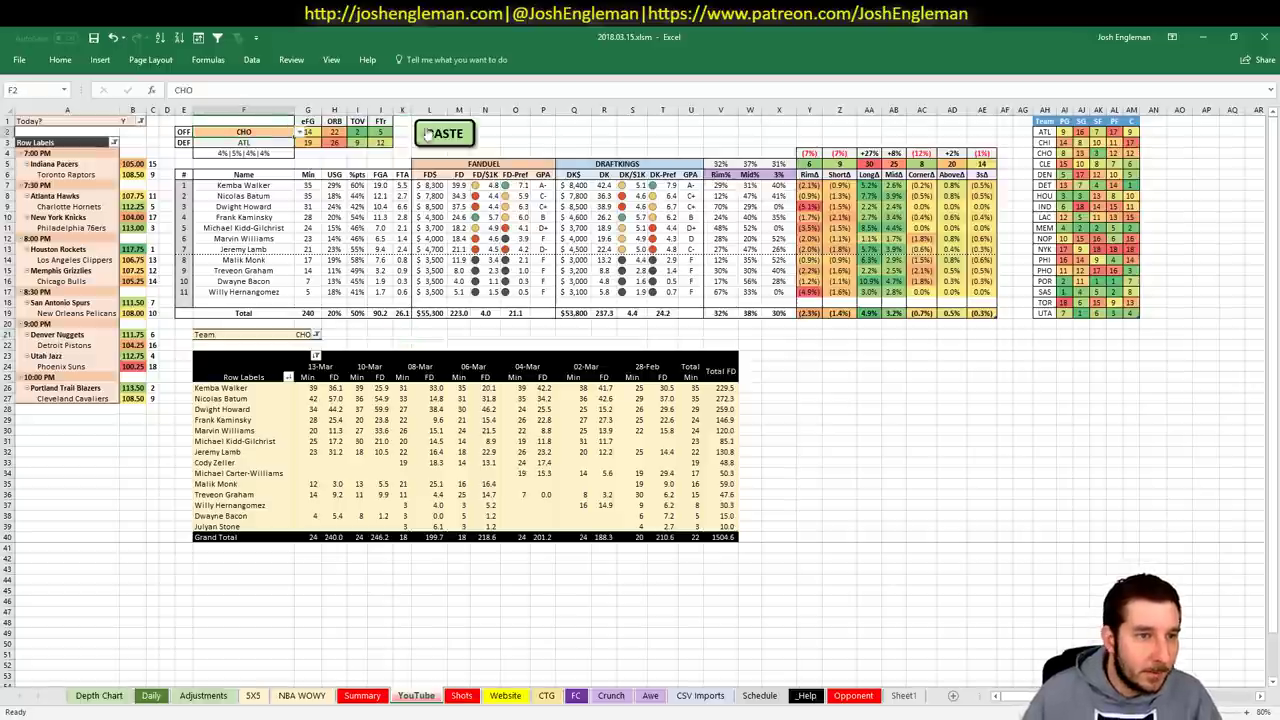
text(NYK)
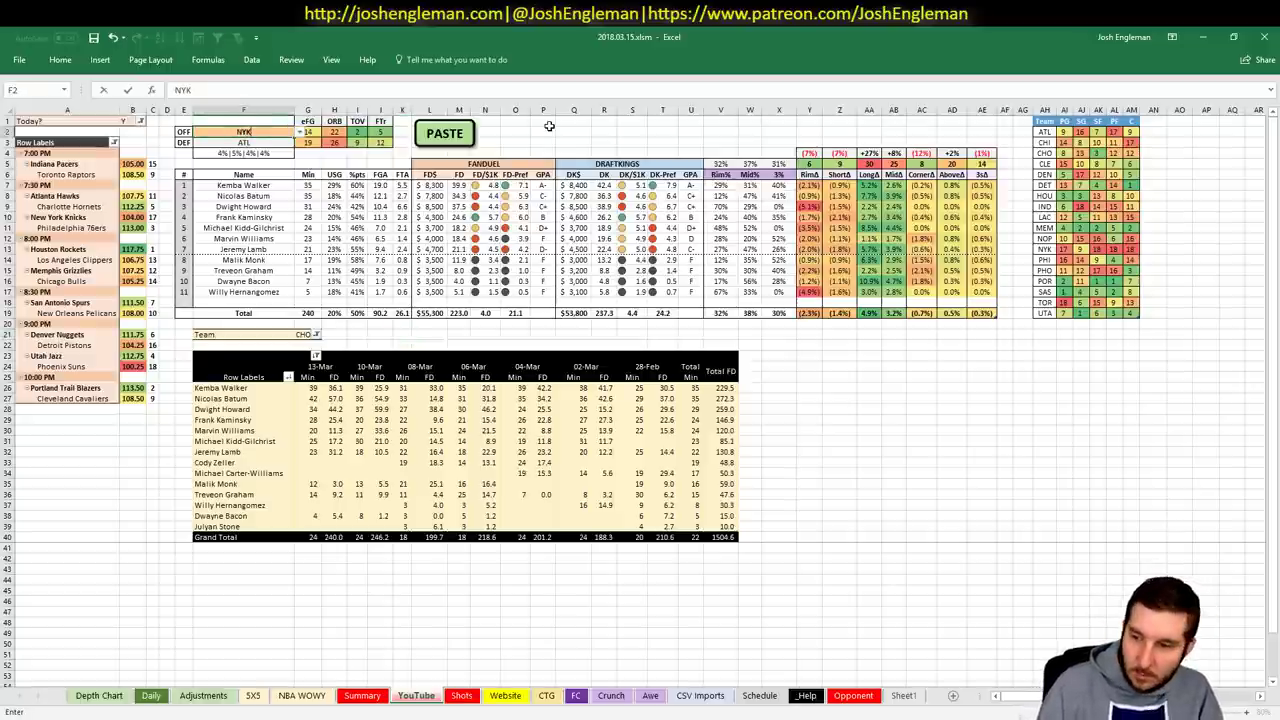
key(Return)
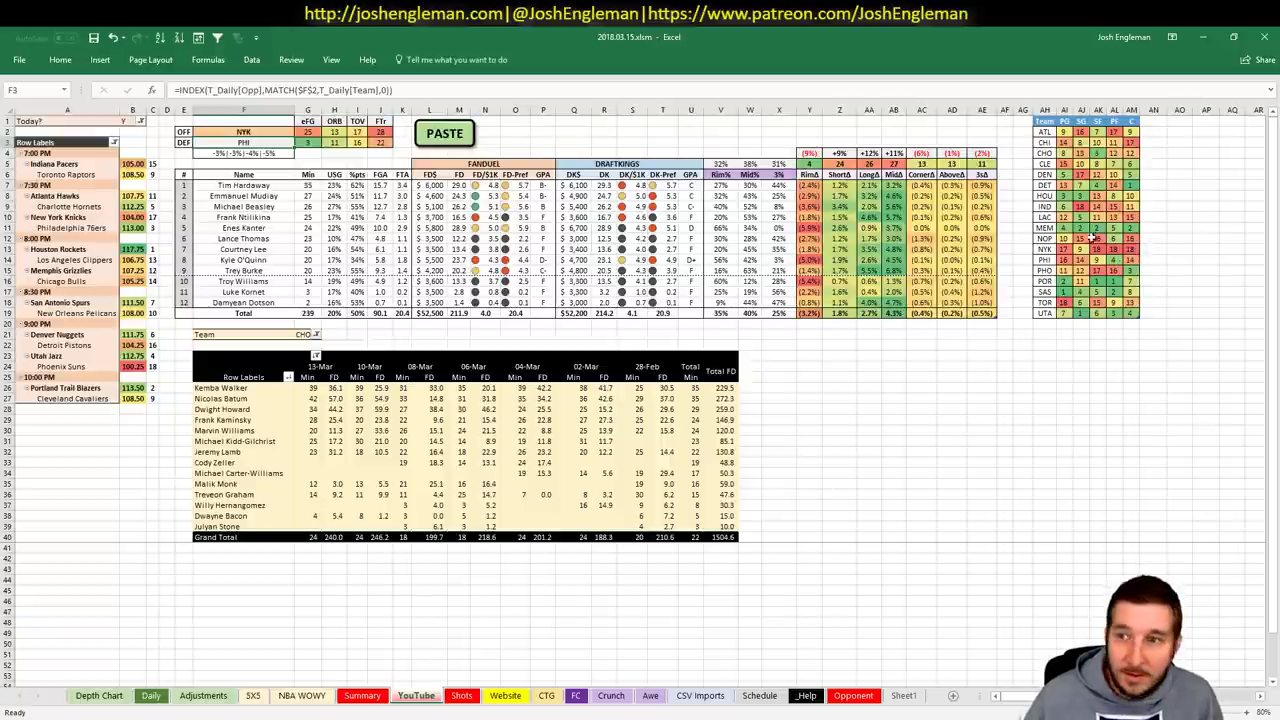
- Check NYK's point guard ranking in the positional table, and set Emmanuel Mudiay's BOOST to -3% on the Adjustments sheet
click(1064, 249)
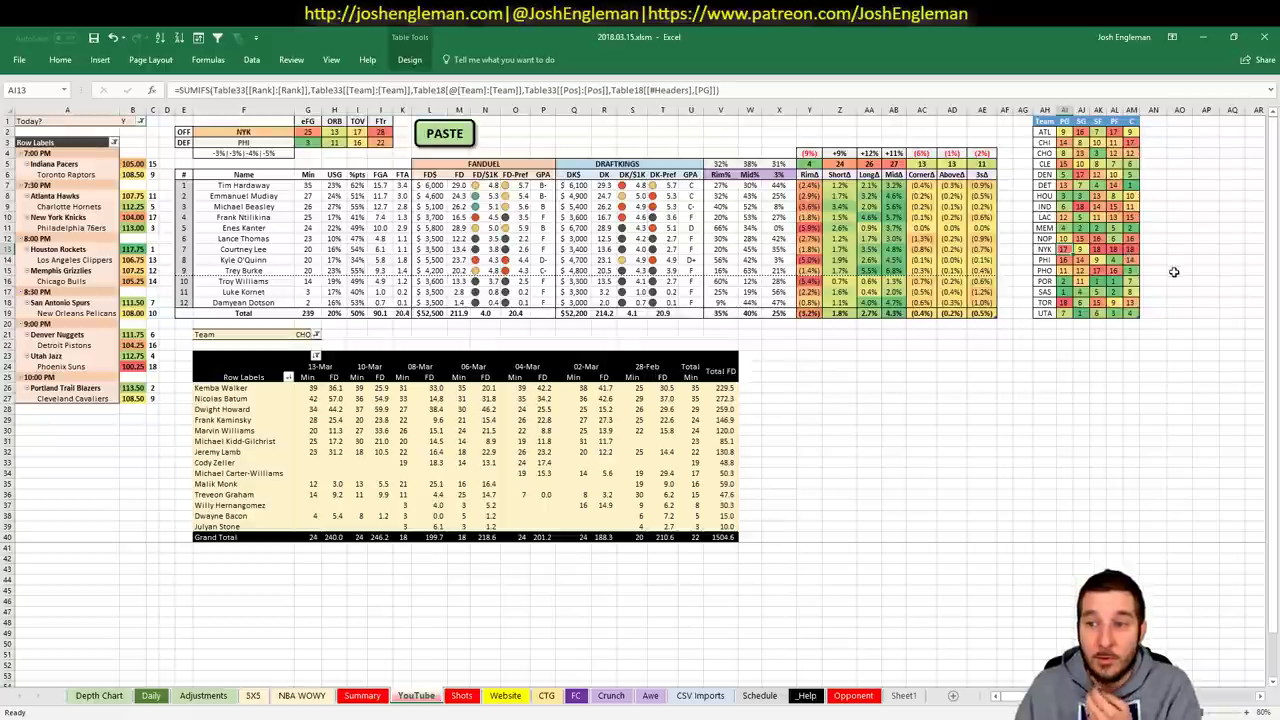
click(799, 430)
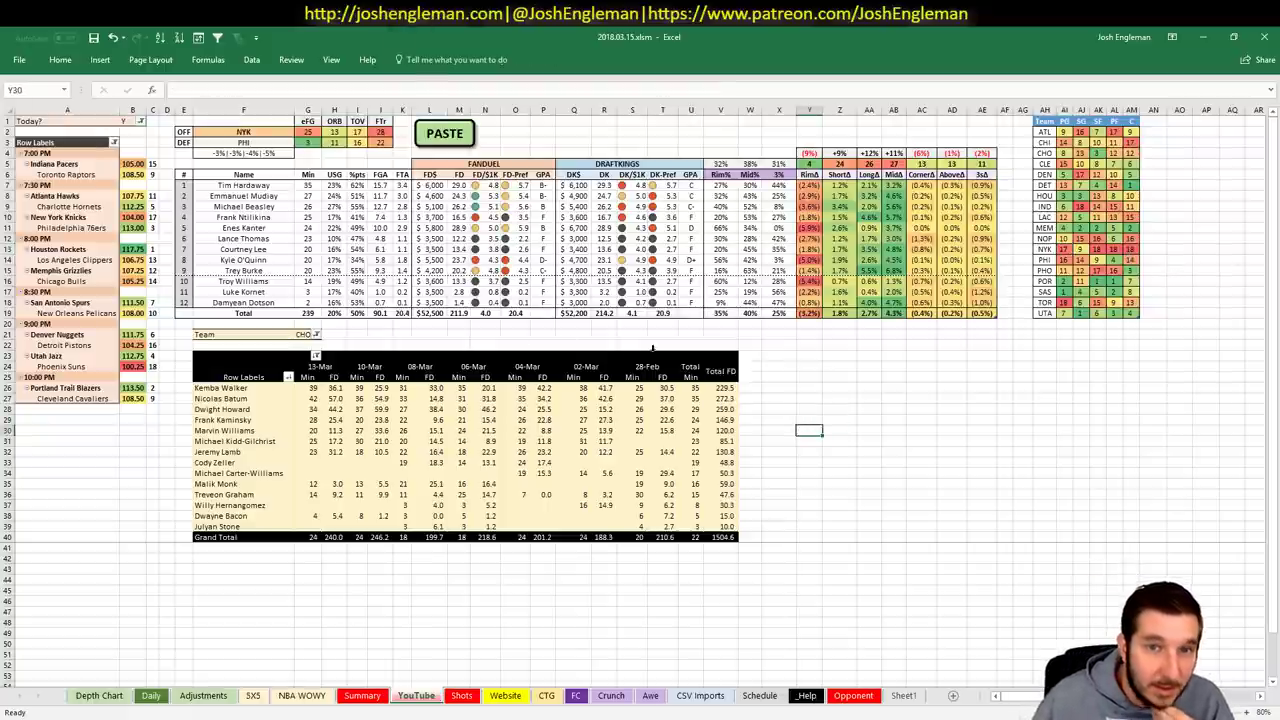
click(202, 695)
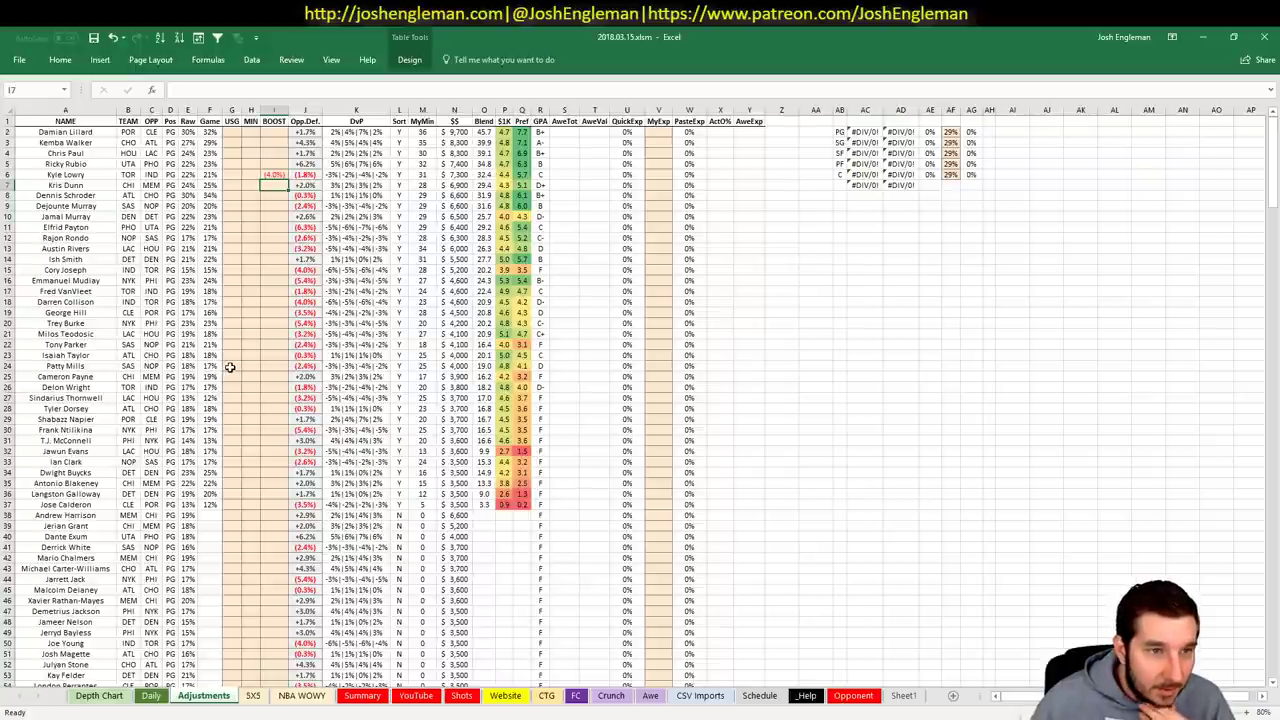
click(276, 280)
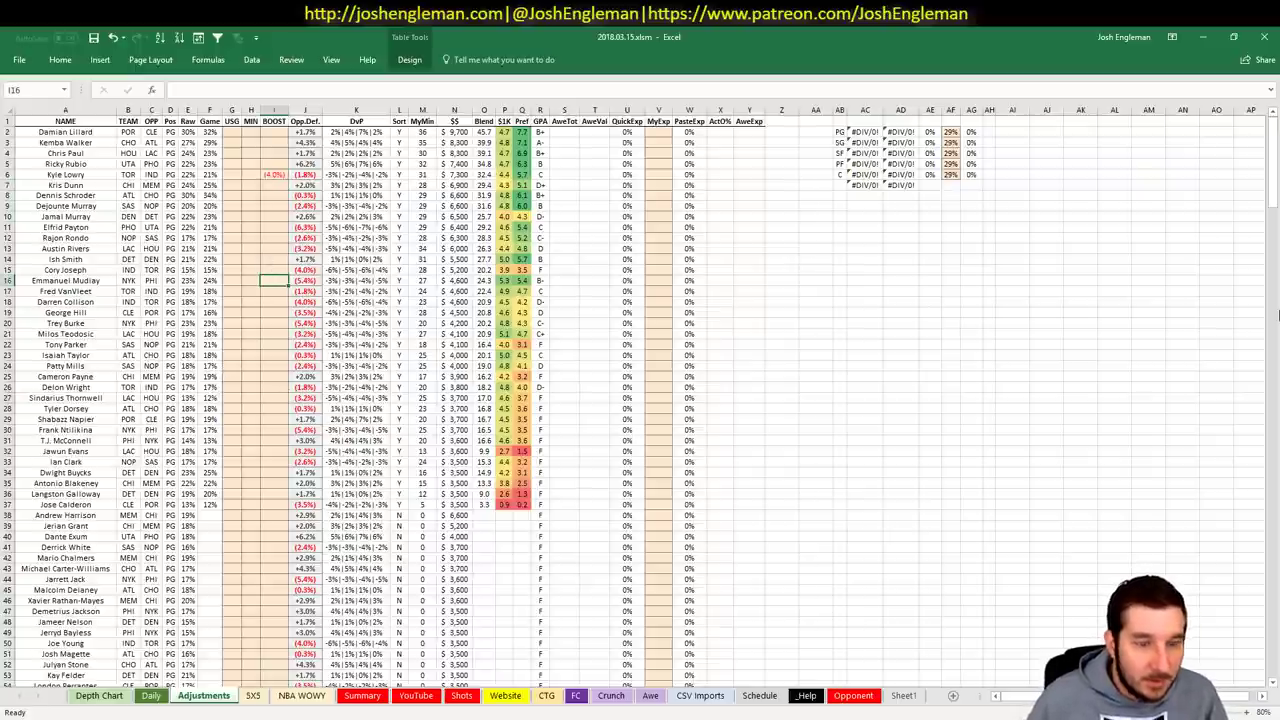
text(-3)
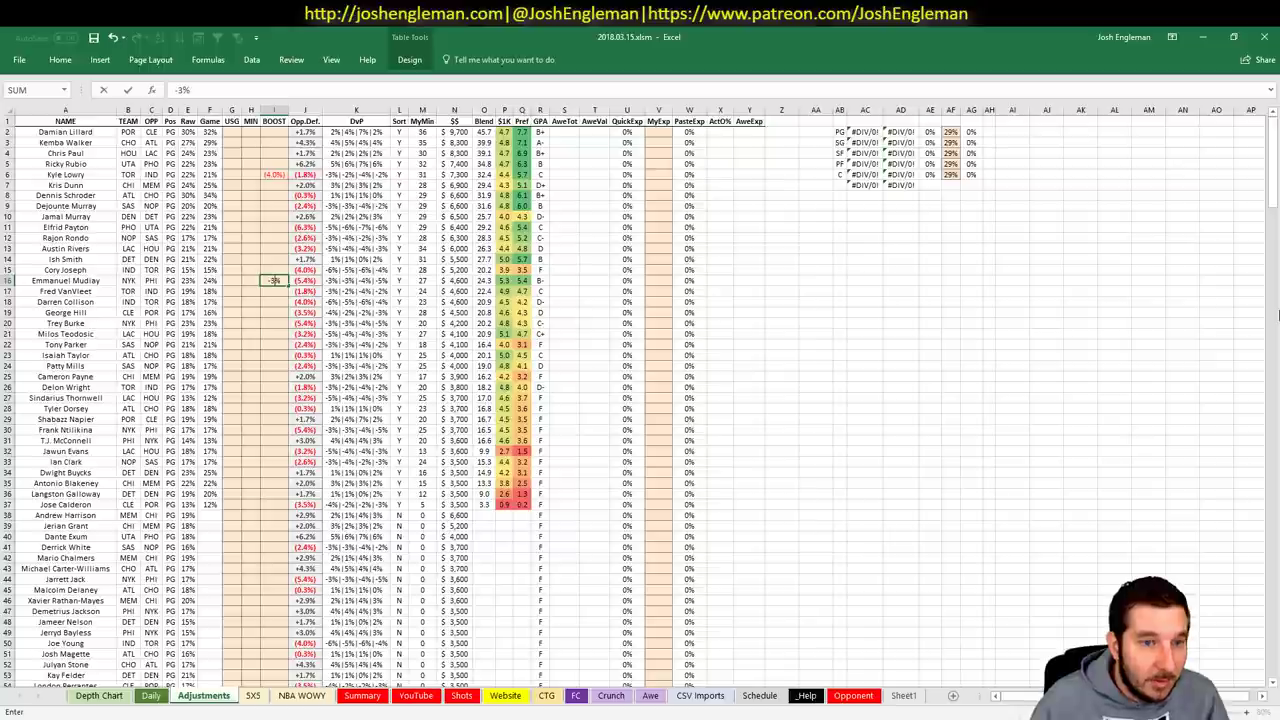
key(Return)
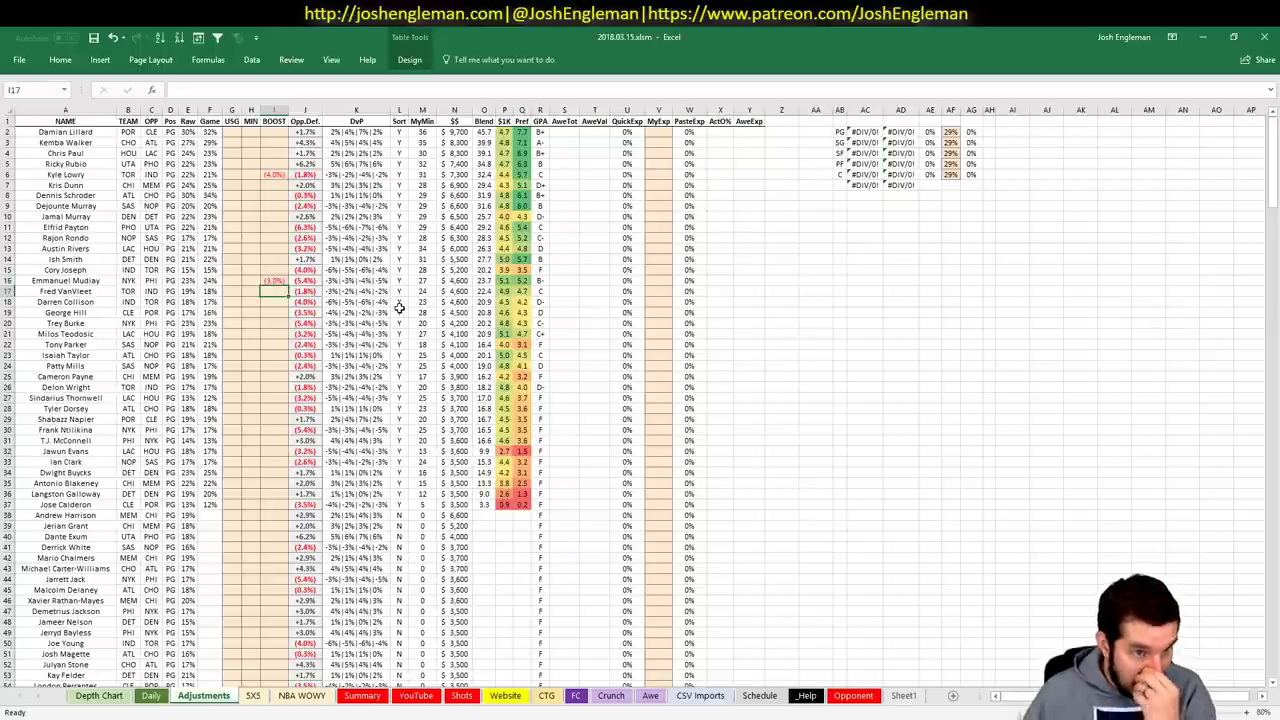
- Set the BOOST of NYK point guards Trey Burke and Frank Ntilikina to -3% each
click(266, 324)
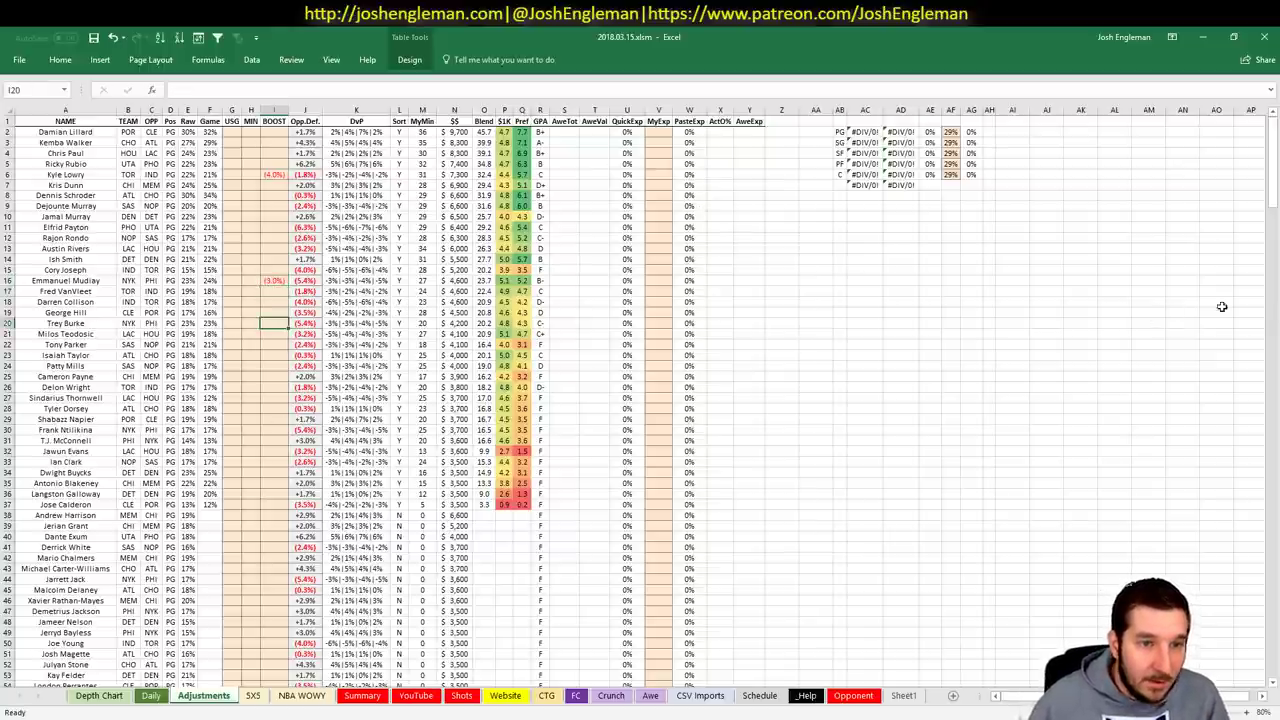
text(-3)
key(Return)
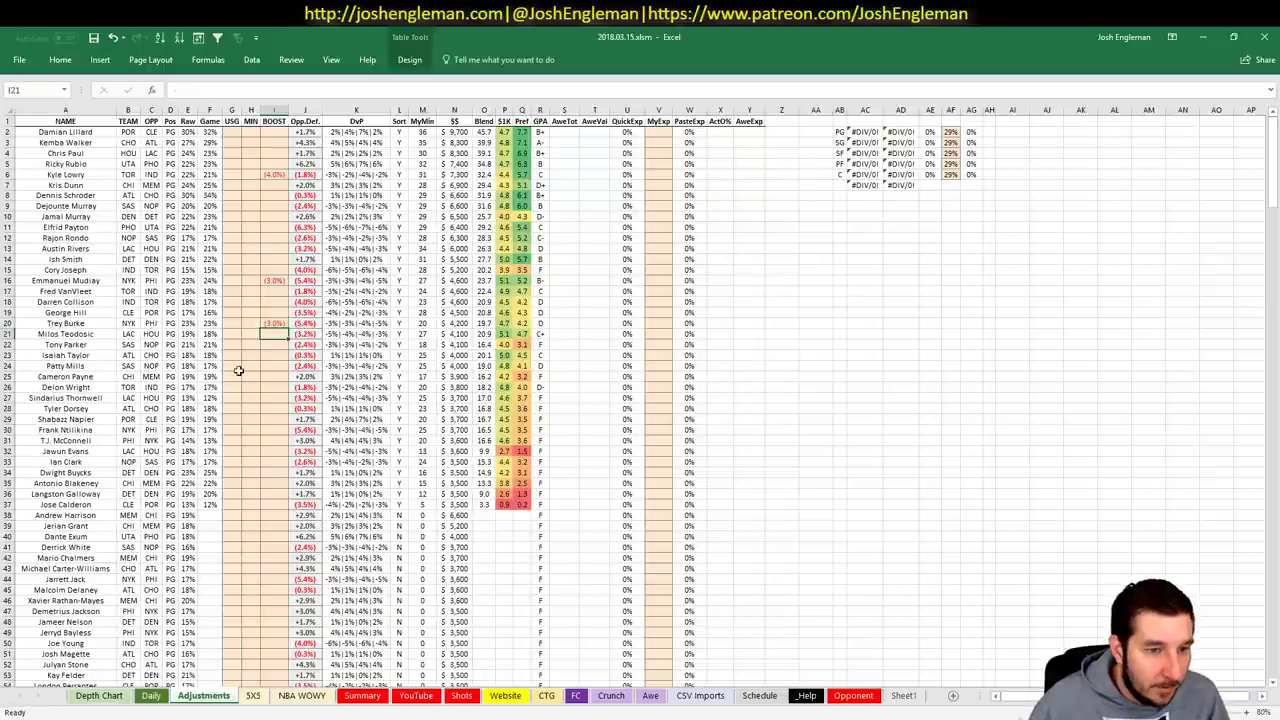
click(266, 430)
text(-3)
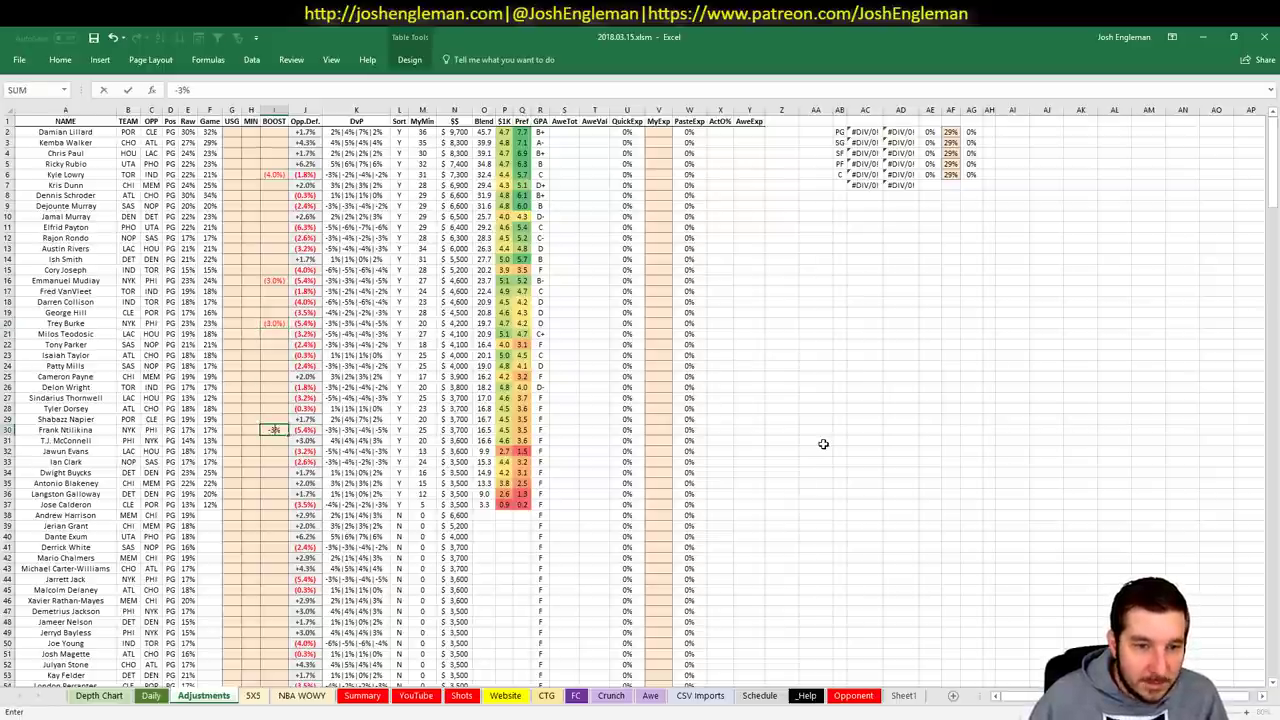
key(Return)
- Set the BOOST of NYK small forward Michael Beasley to -4%
scroll(209, 414, down, 15)
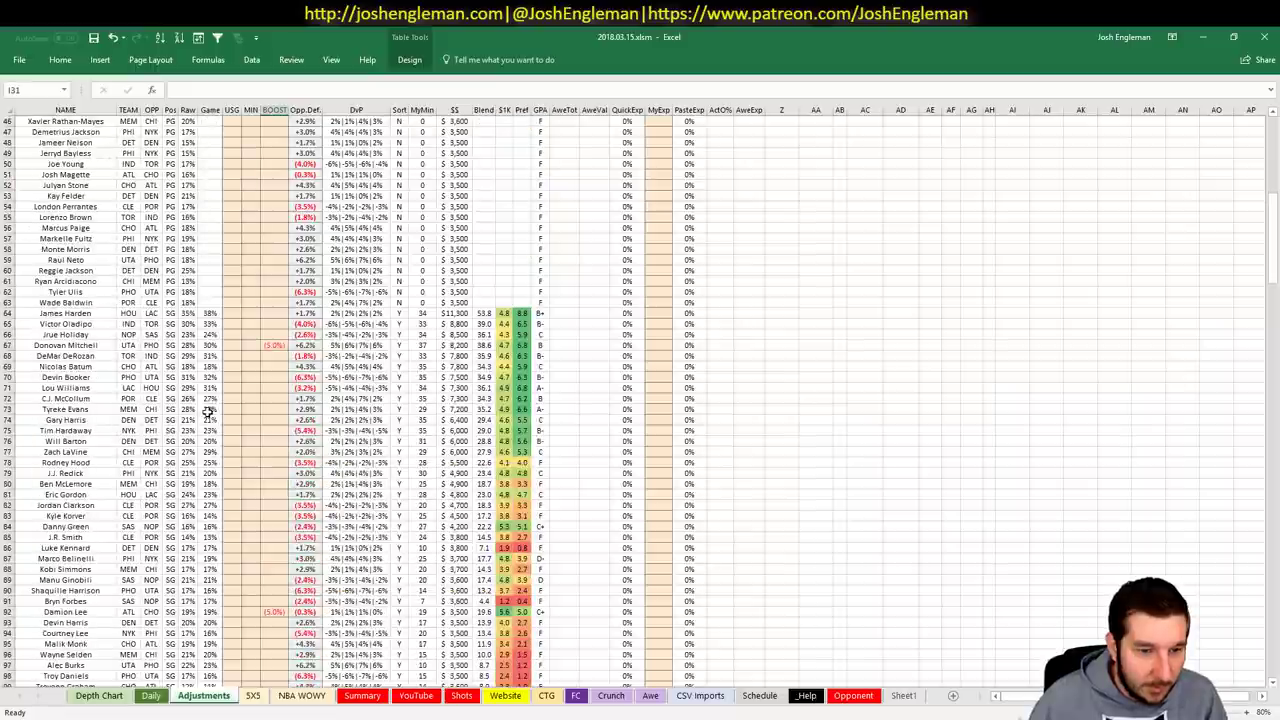
scroll(288, 360, down, 2)
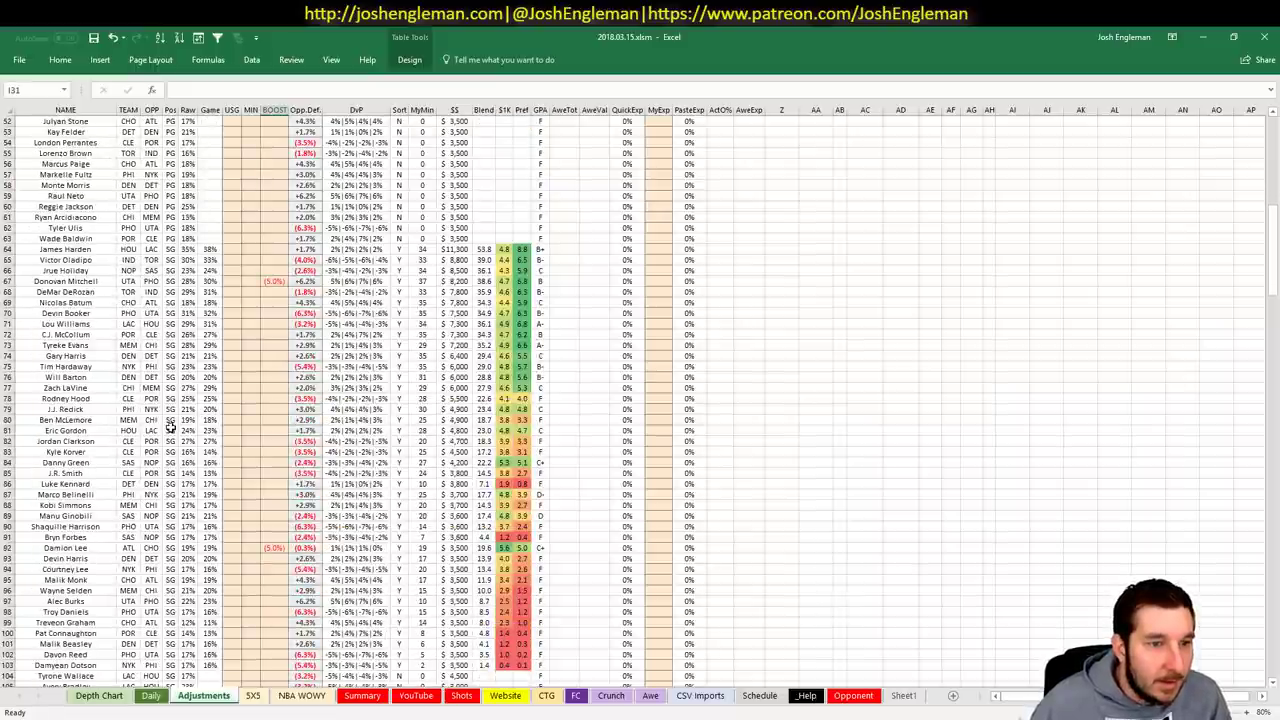
click(266, 368)
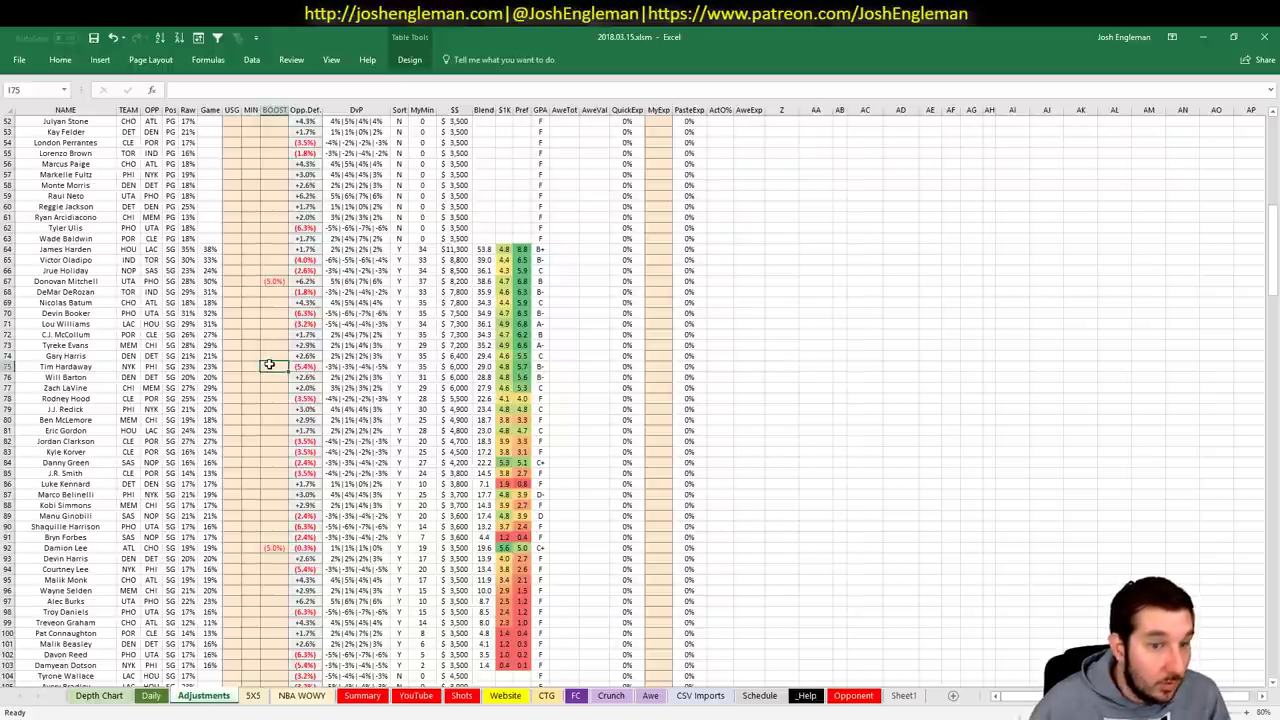
scroll(270, 363, down, 12)
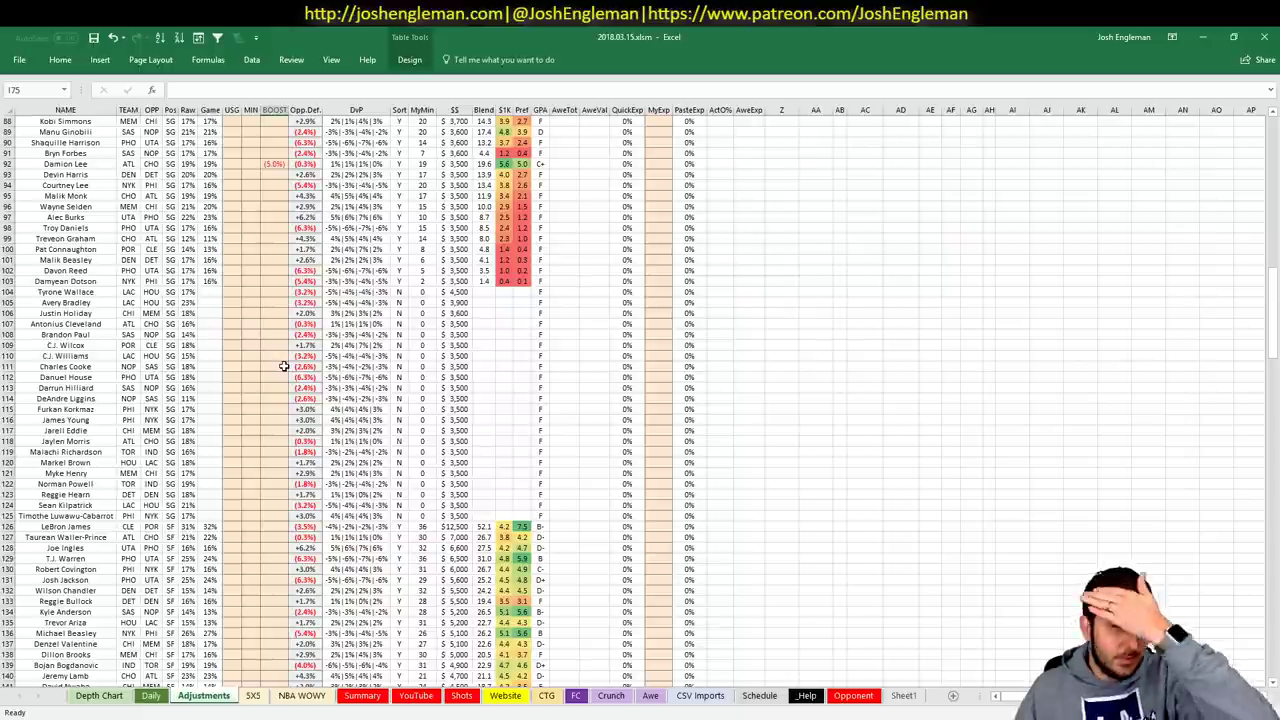
scroll(284, 366, down, 7)
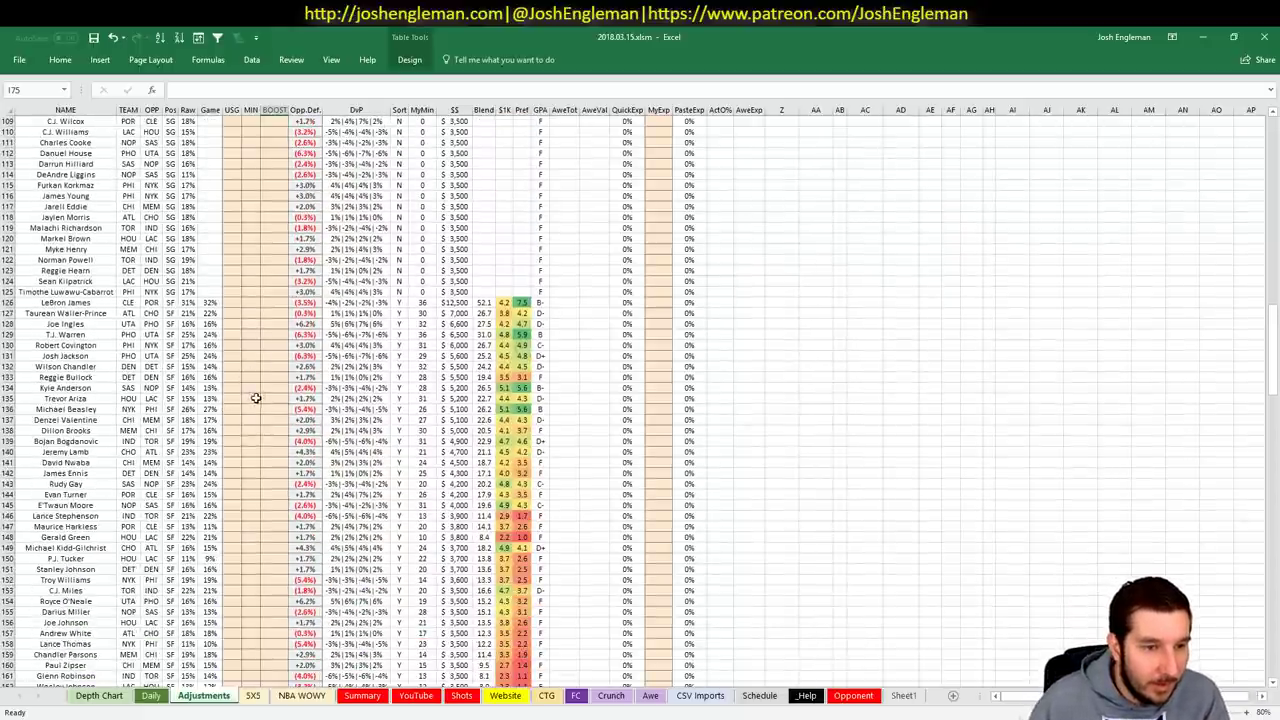
click(272, 409)
text(-)
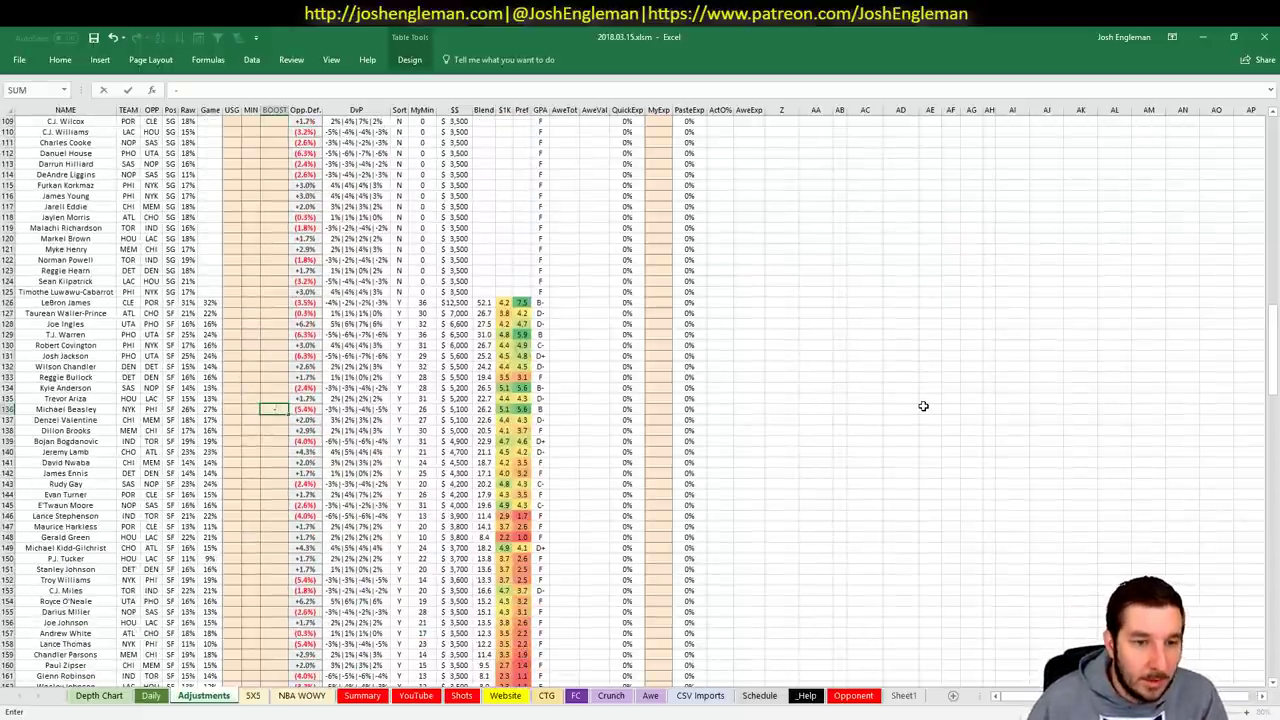
text(4)
key(Return)
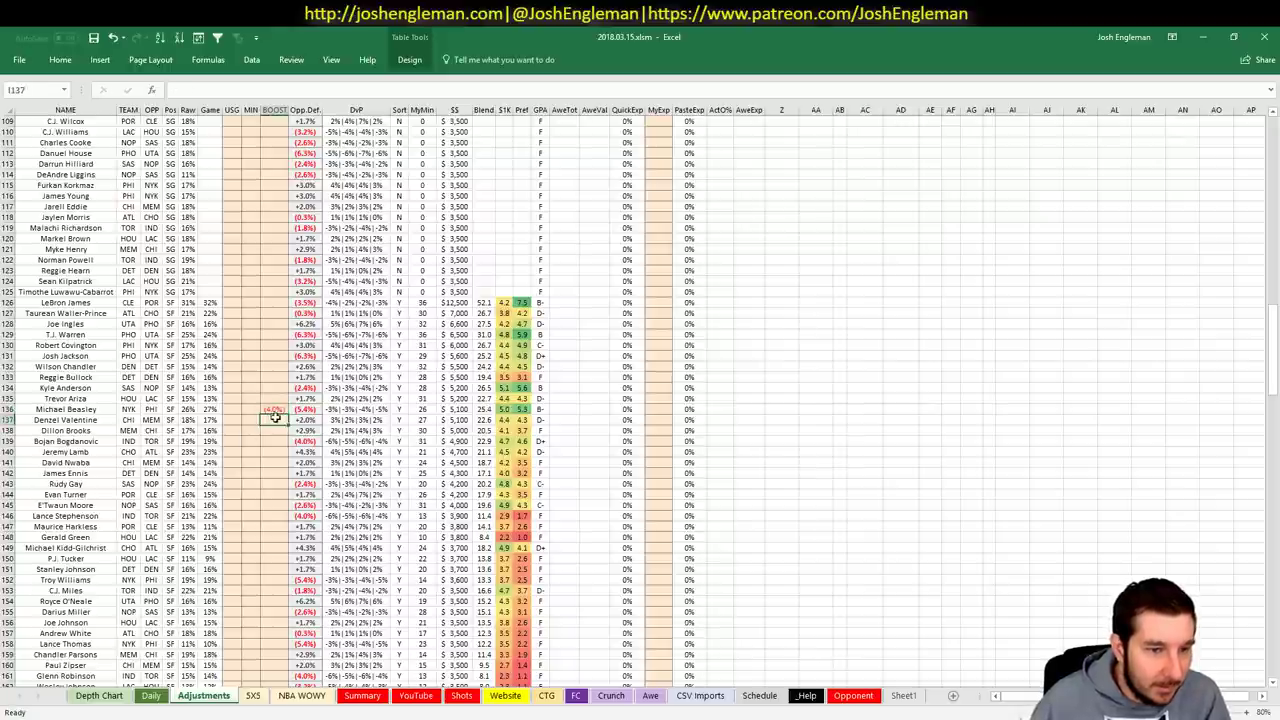
- Set the BOOST of NYK forward Lance Thomas to -4%
scroll(286, 413, down, 3)
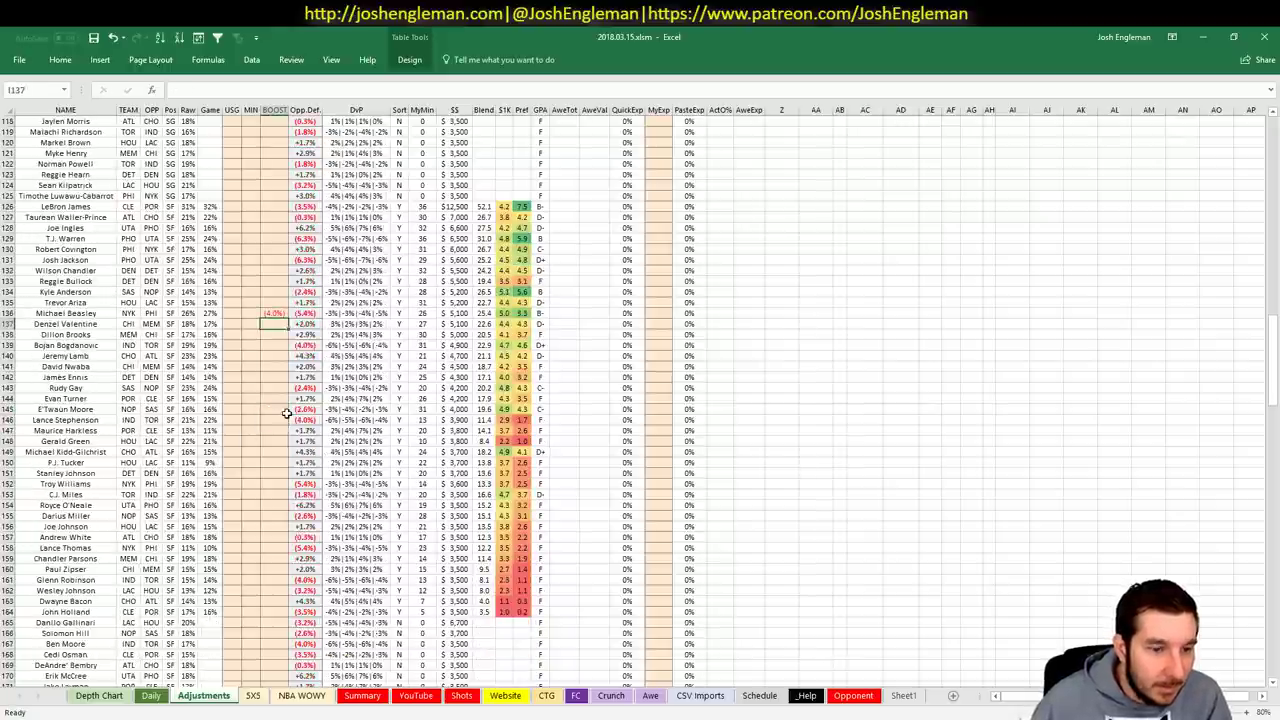
click(276, 552)
text(-4)
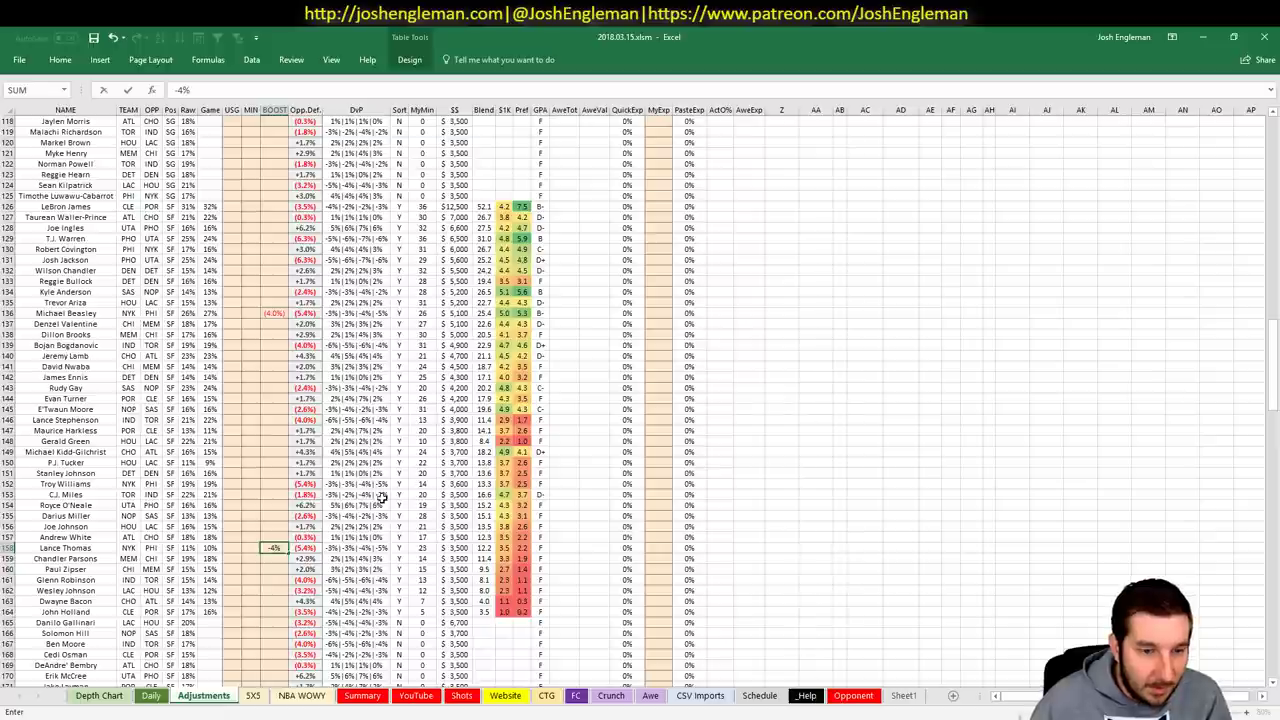
key(Return)
- Set the BOOST of the NYK centers, entering -3% for Kyle O'Quinn and -4% for Enes Kanter
scroll(222, 449, down, 15)
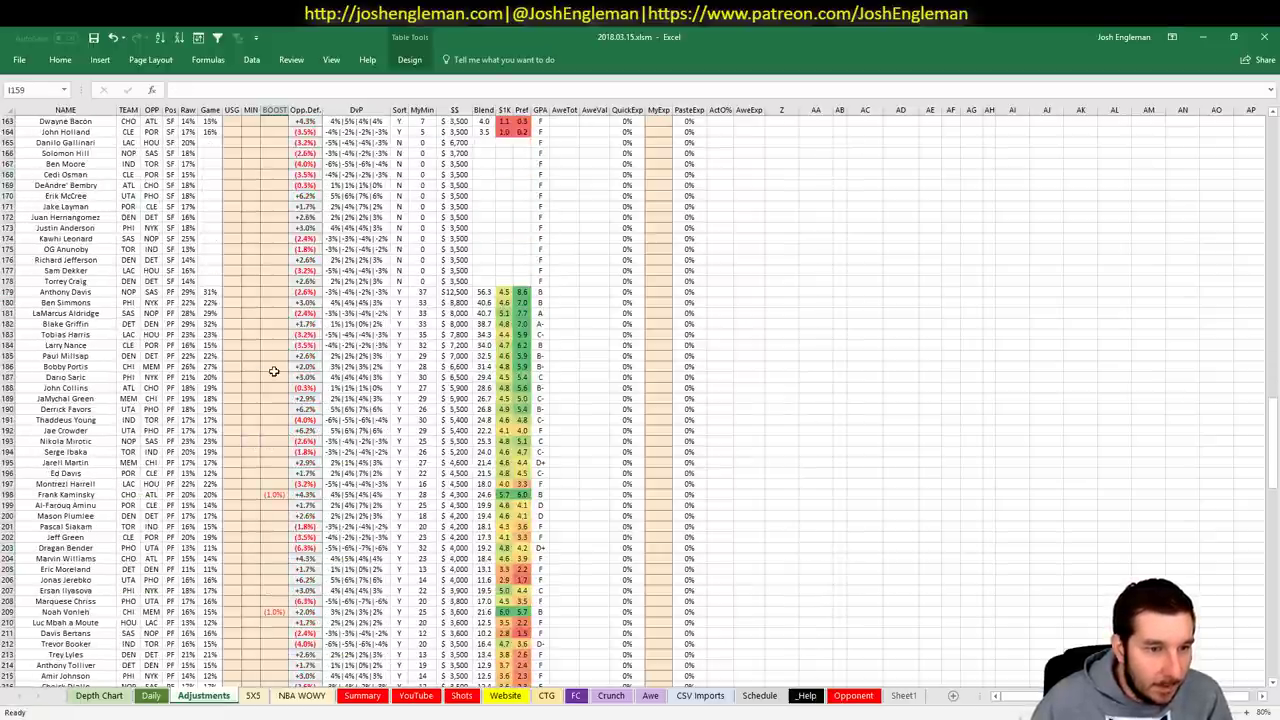
scroll(293, 400, down, 1)
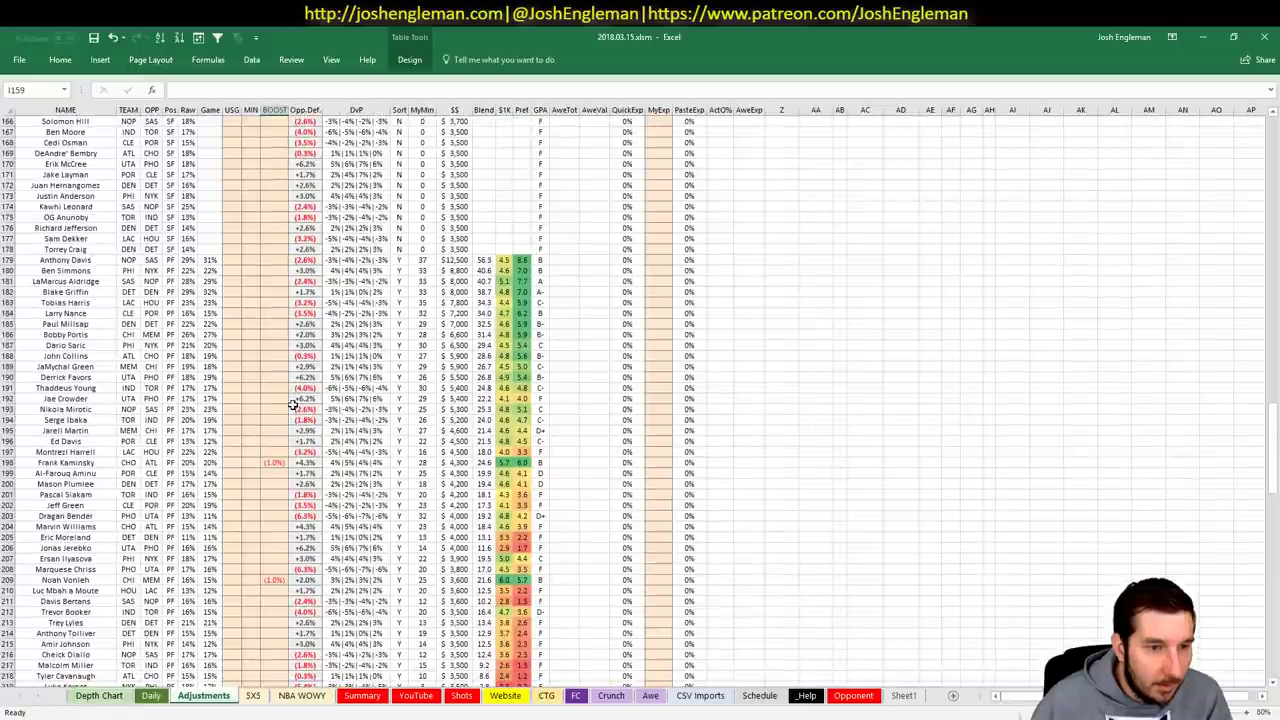
scroll(293, 404, down, 20)
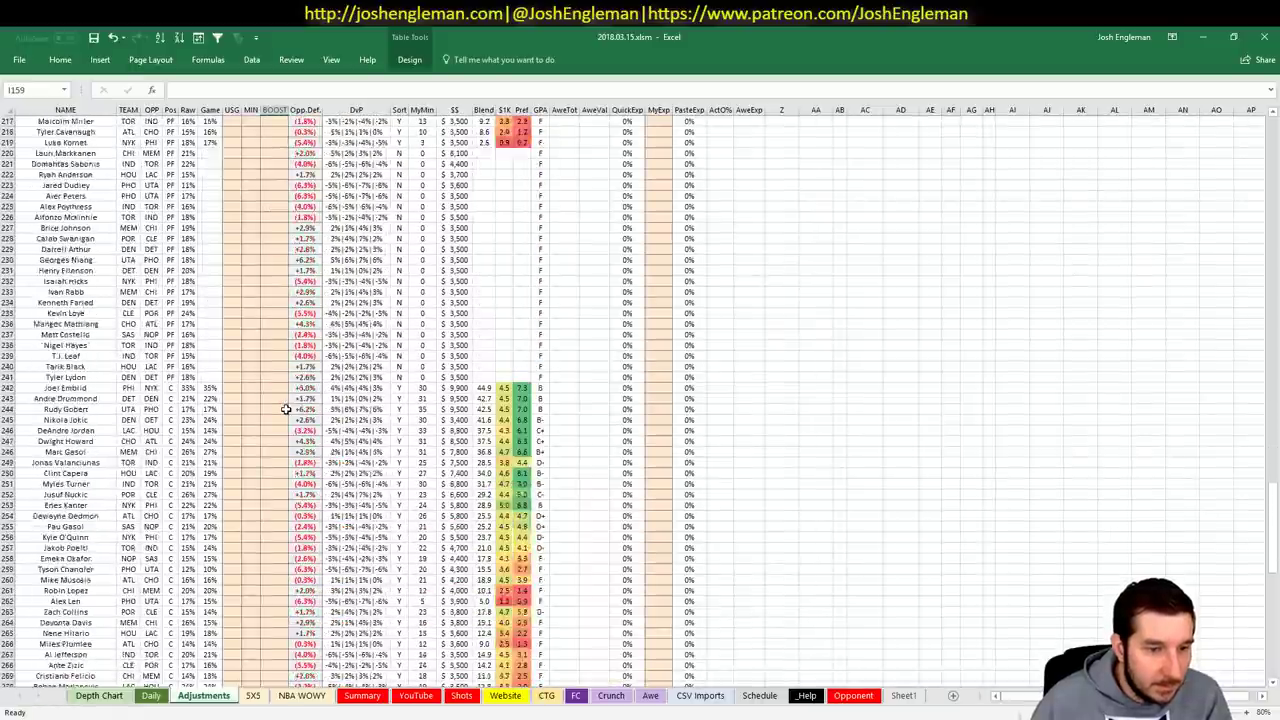
click(278, 441)
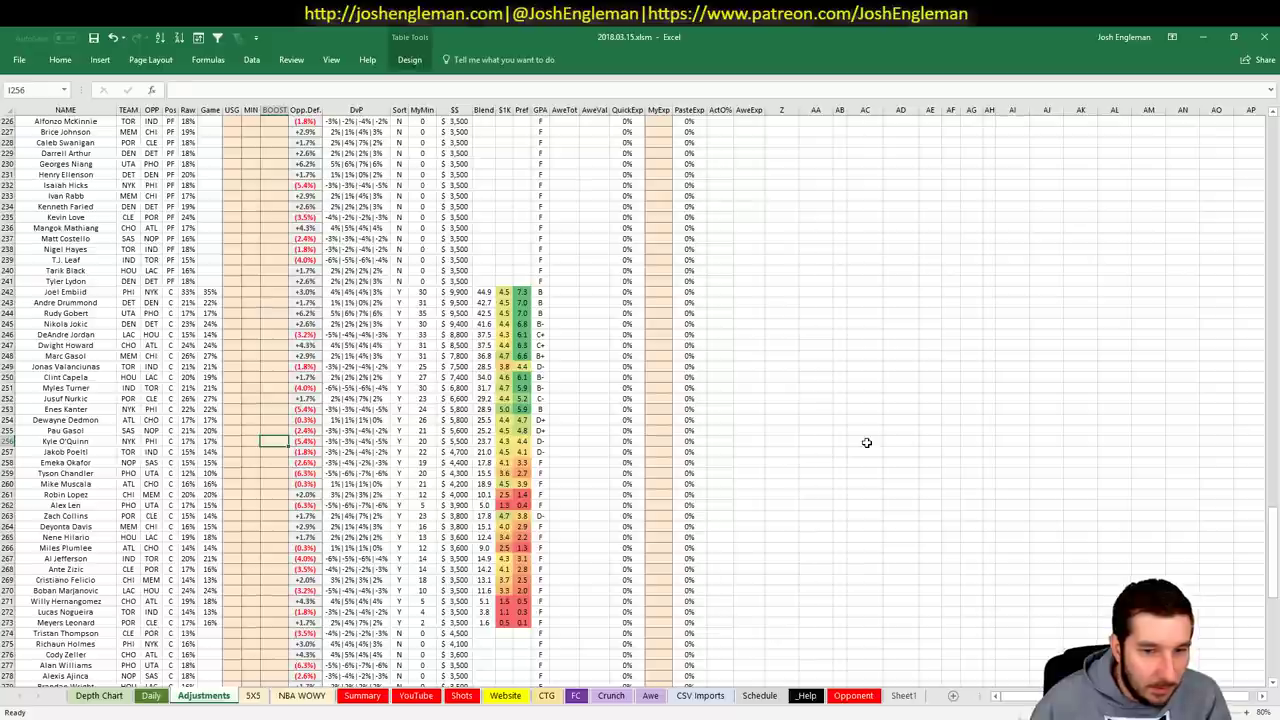
text(=)
click(273, 397)
key(Return)
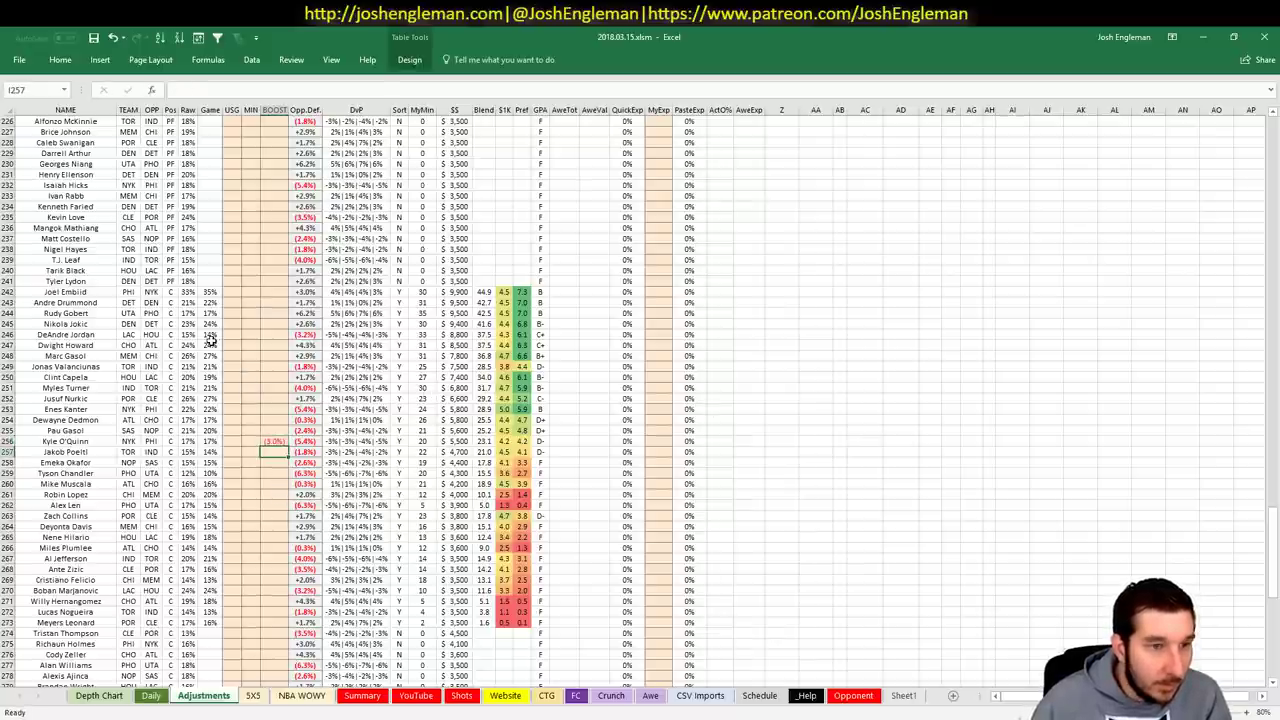
click(274, 409)
text(-4%)
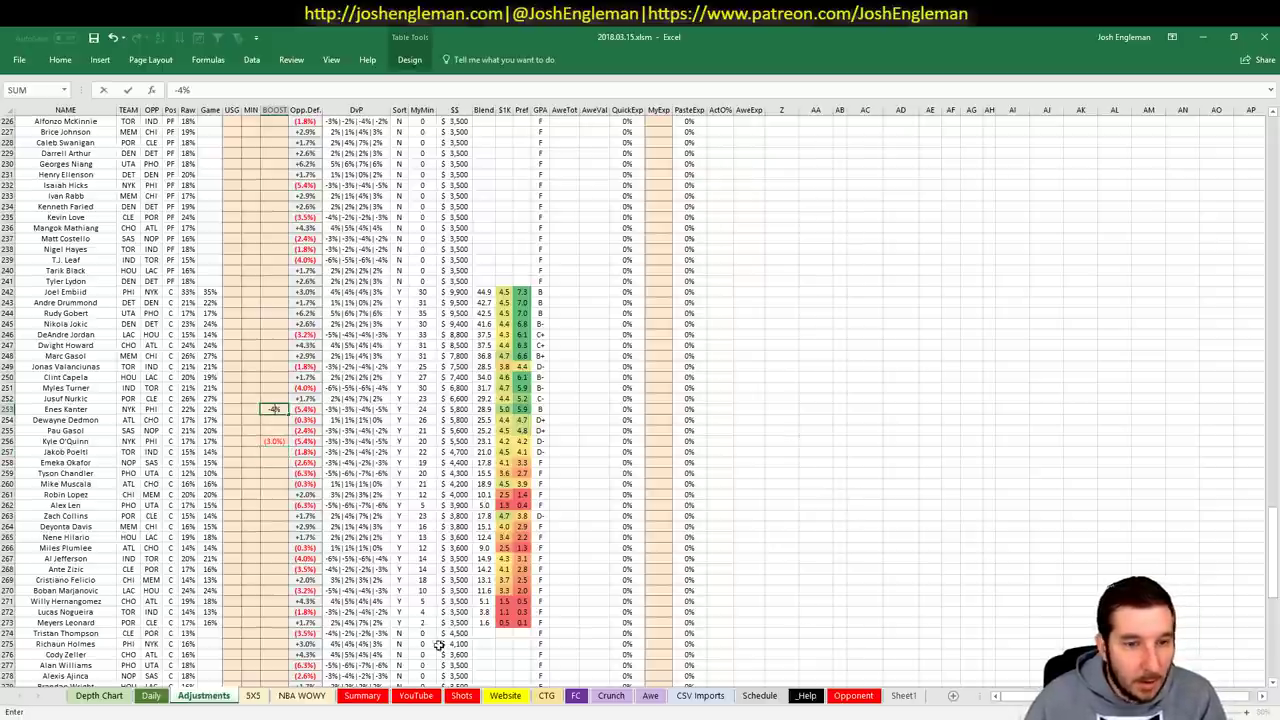
key(Return)
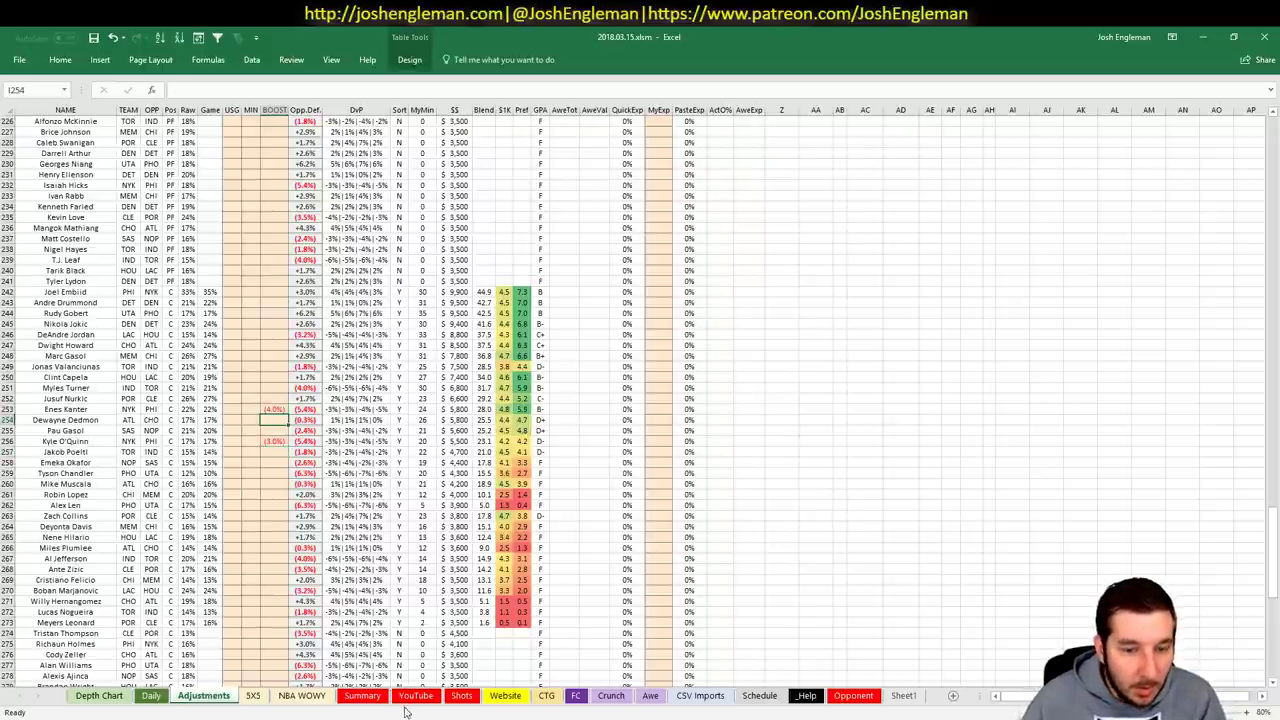
- On the YouTube sheet, set the recent-games pivot table's Team filter to NYK
click(416, 695)
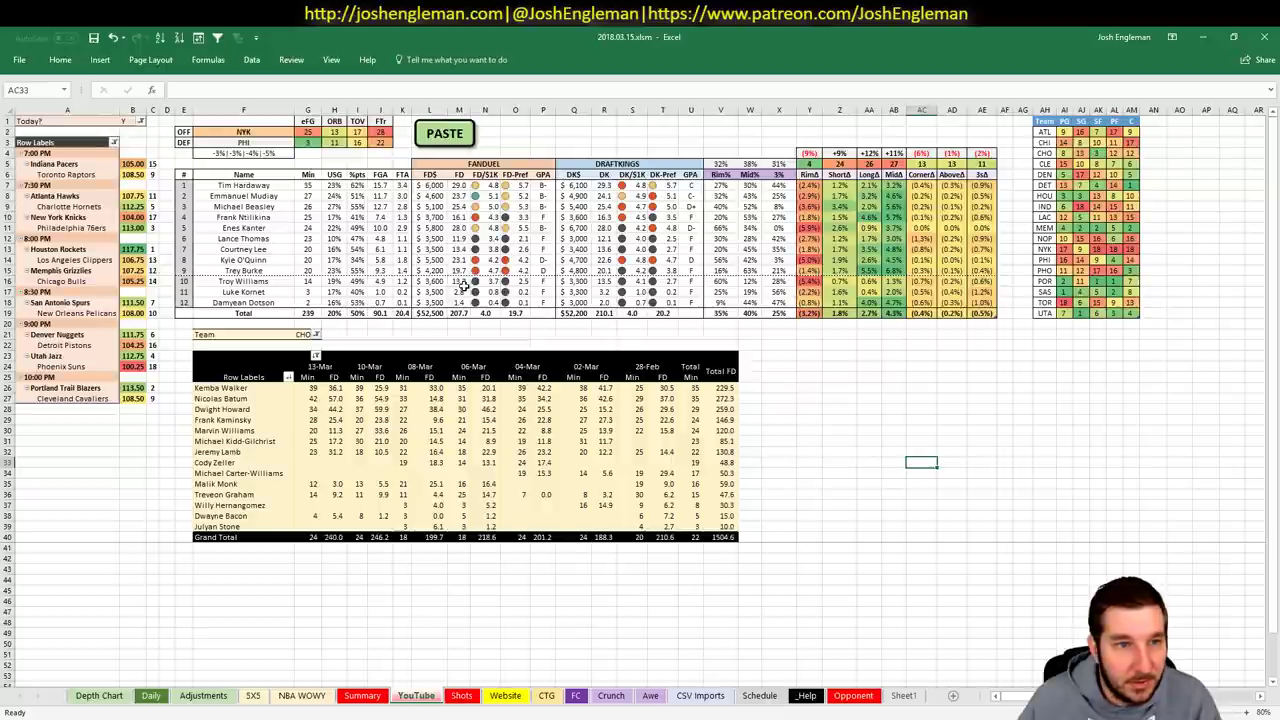
click(302, 336)
text(NYK)
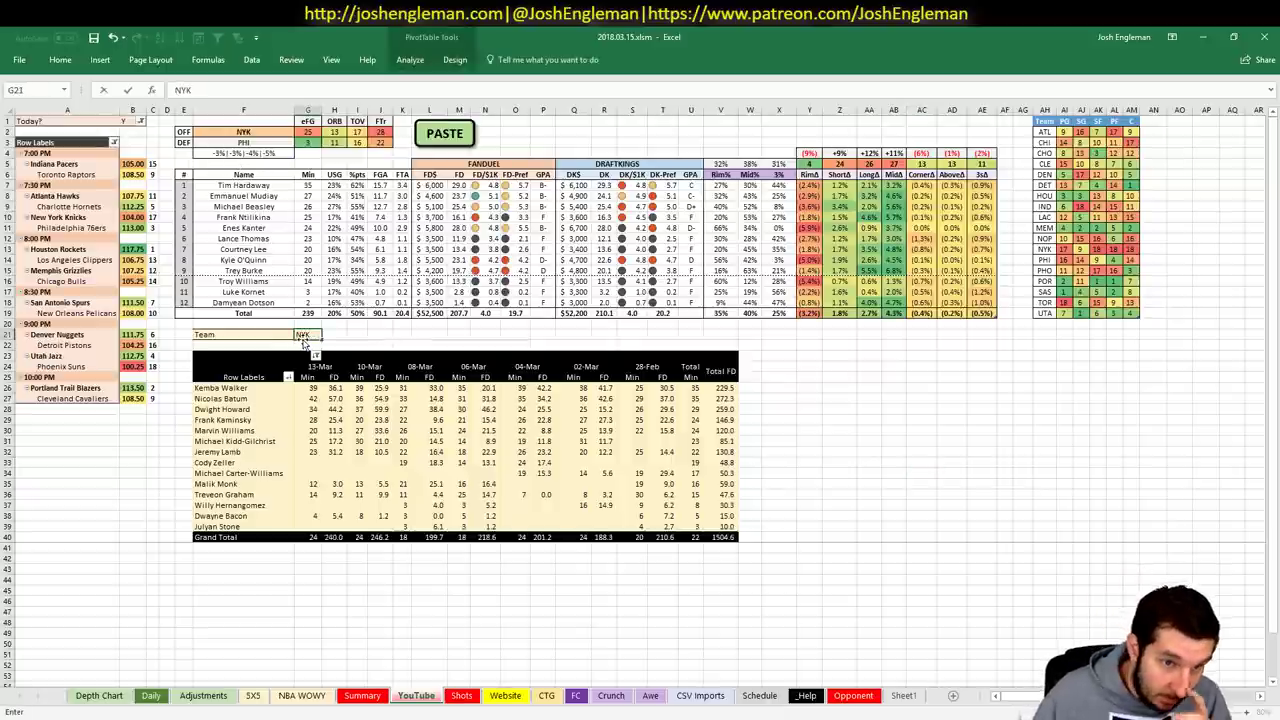
key(Return)
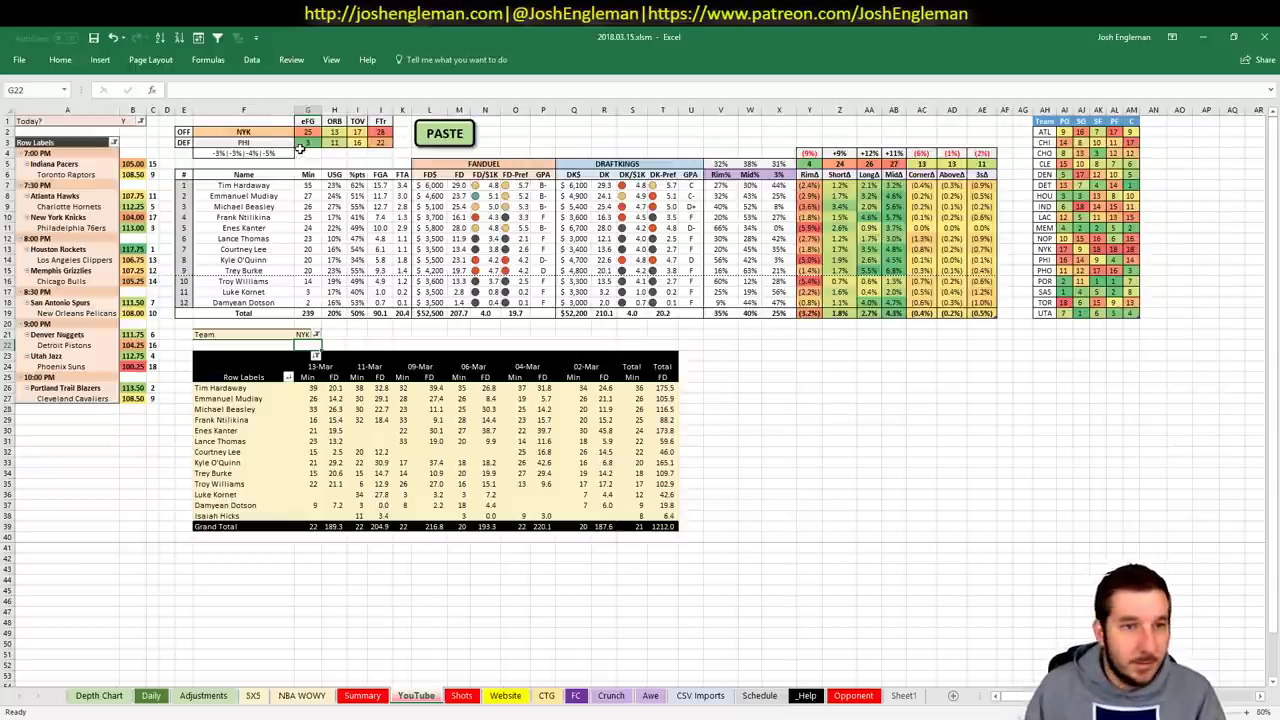
- Set the offensive team in cell F2 to PHI and the recent-games pivot table's Team filter to PHI
click(268, 132)
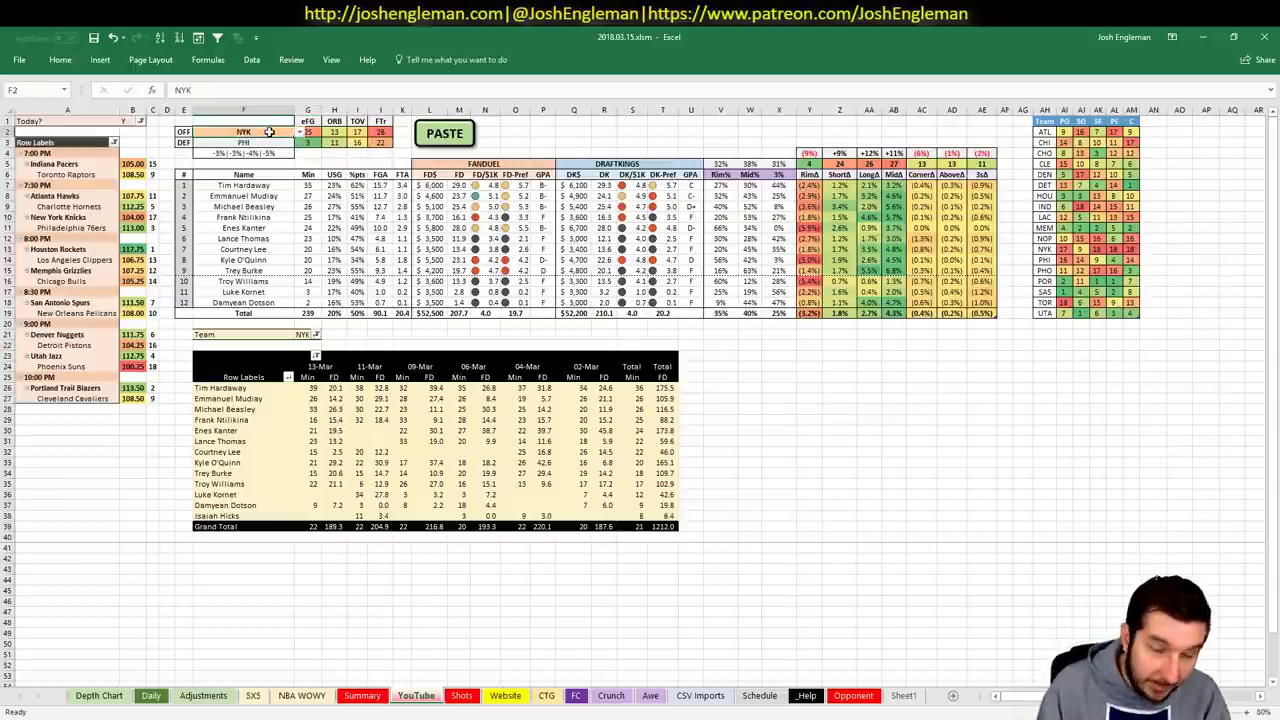
text(PHI)
key(Return)
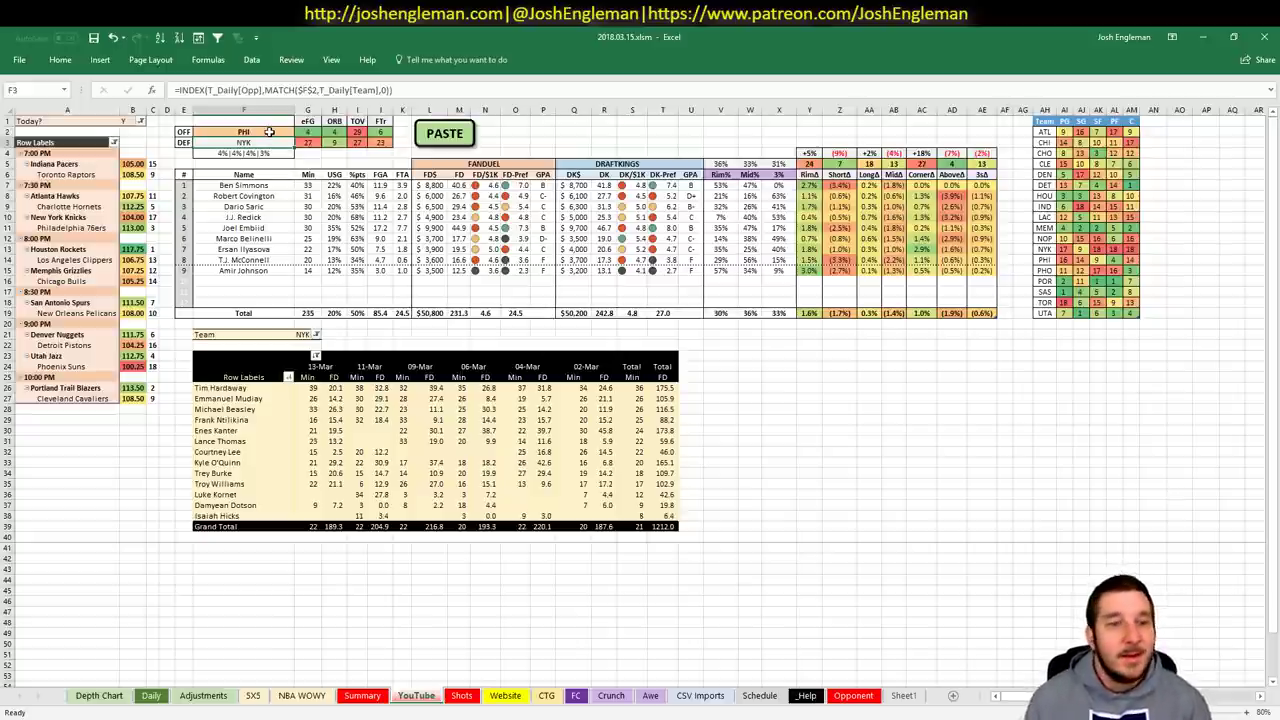
click(302, 334)
text(PHI)
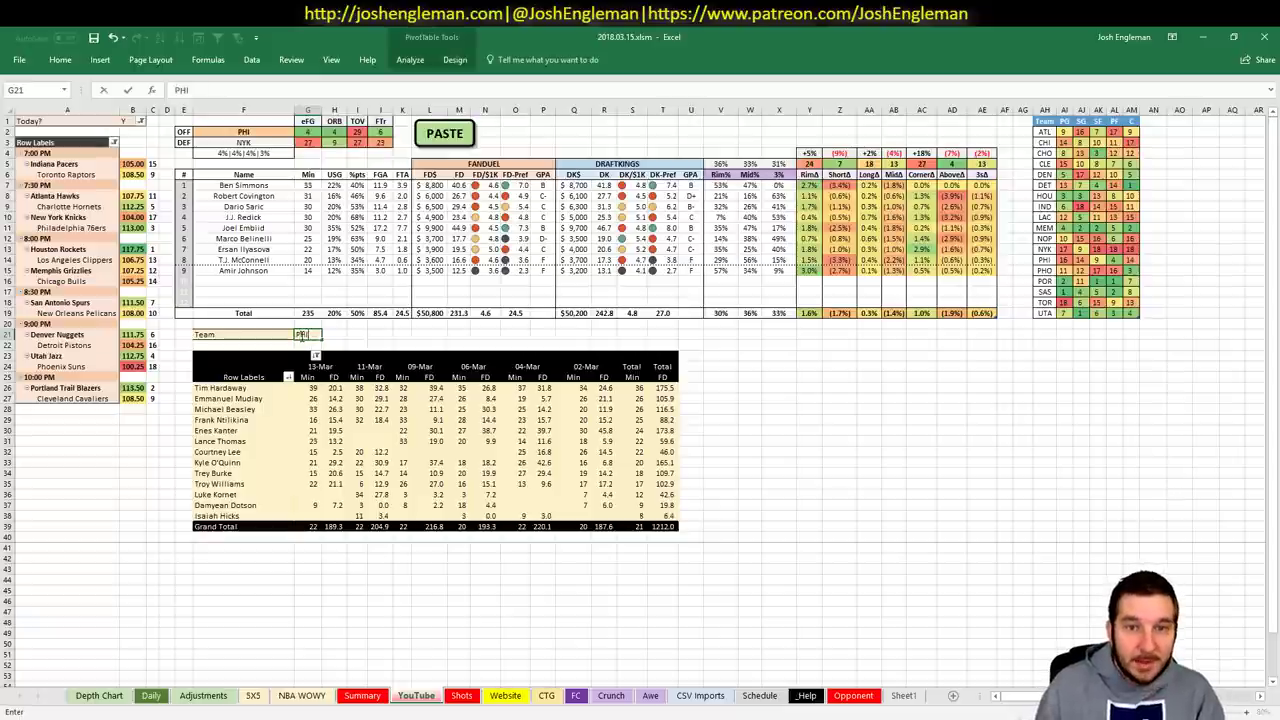
key(Return)
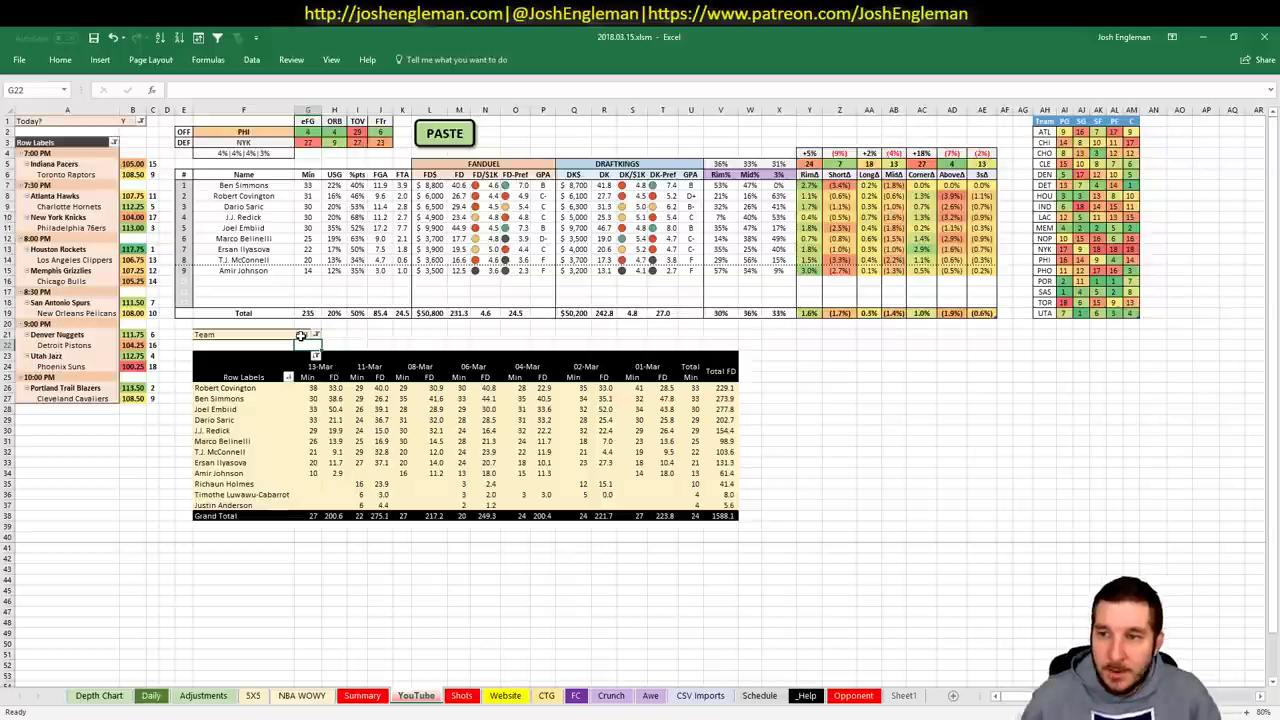
- Examine Robert Covington's Big, Dud and monster-game figures among the small forwards on the 5X5 sheet
click(204, 695)
click(252, 695)
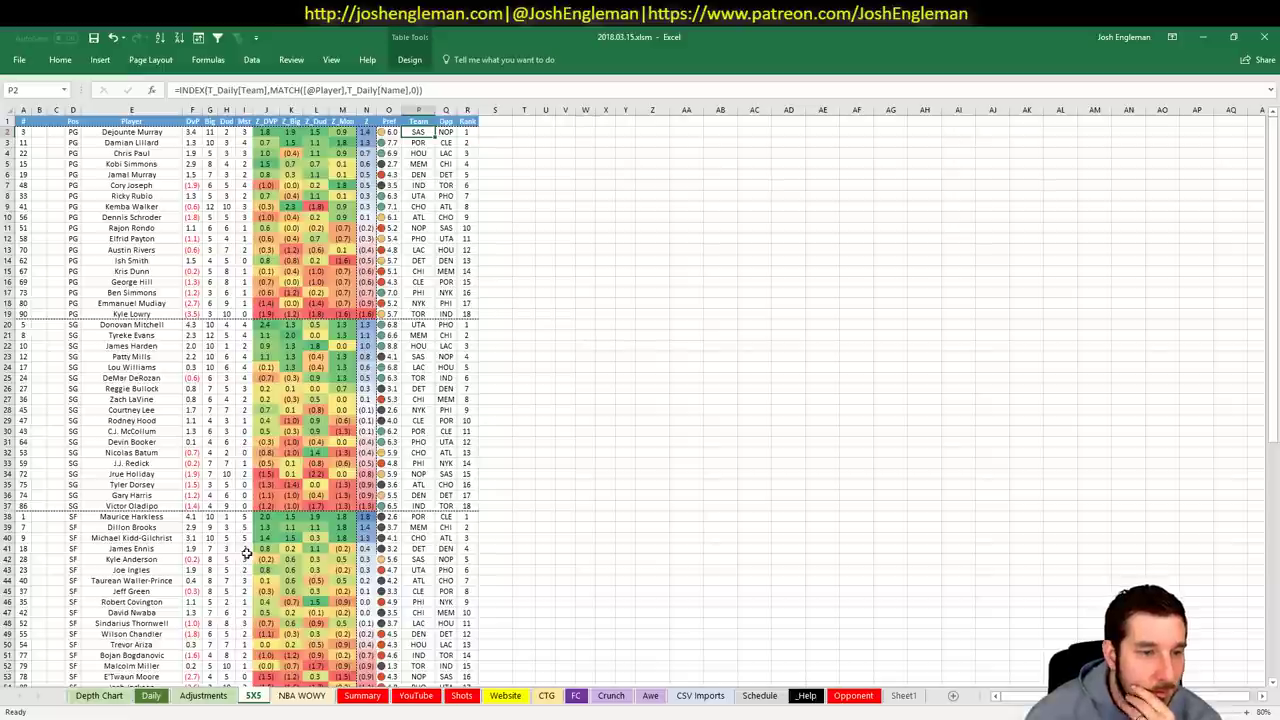
scroll(110, 480, down, 7)
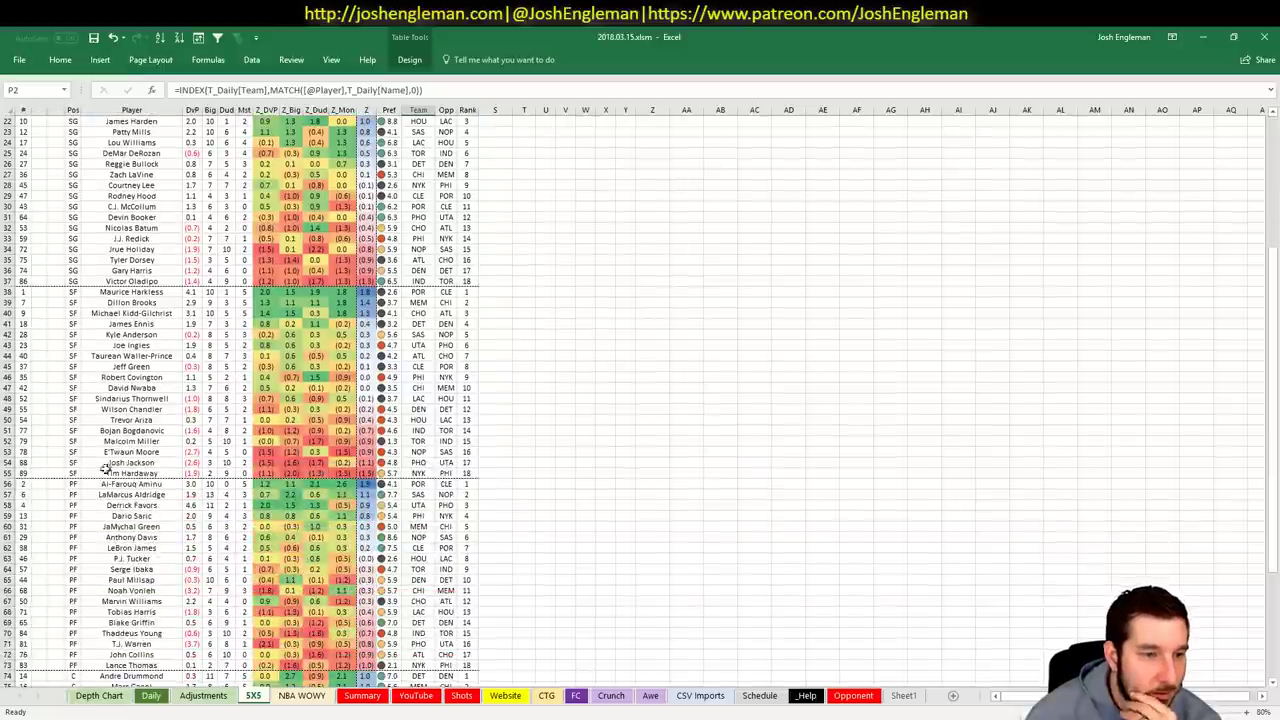
click(212, 378)
click(228, 378)
click(245, 378)
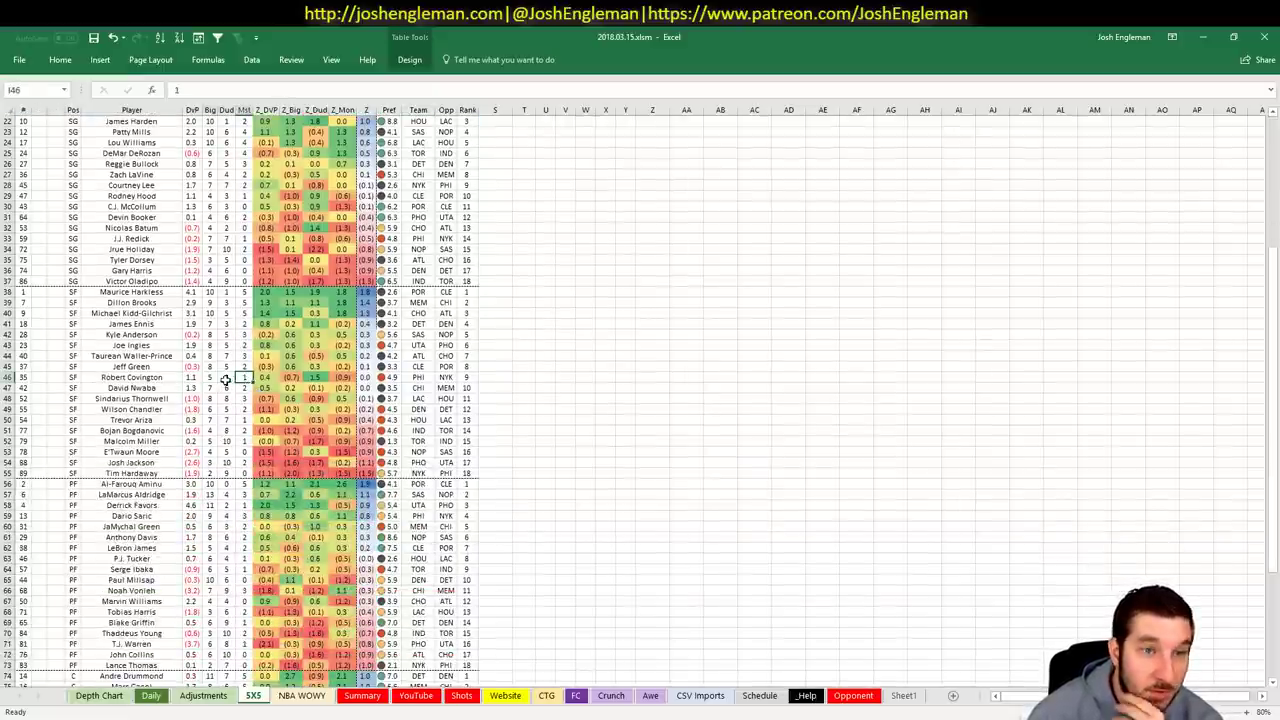
- On the YouTube sheet, review the FanDuel GPA grades of Dario Saric, J.J. Redick and Joel Embiid, plus Embiid's 13-Mar FD score
click(230, 378)
click(416, 695)
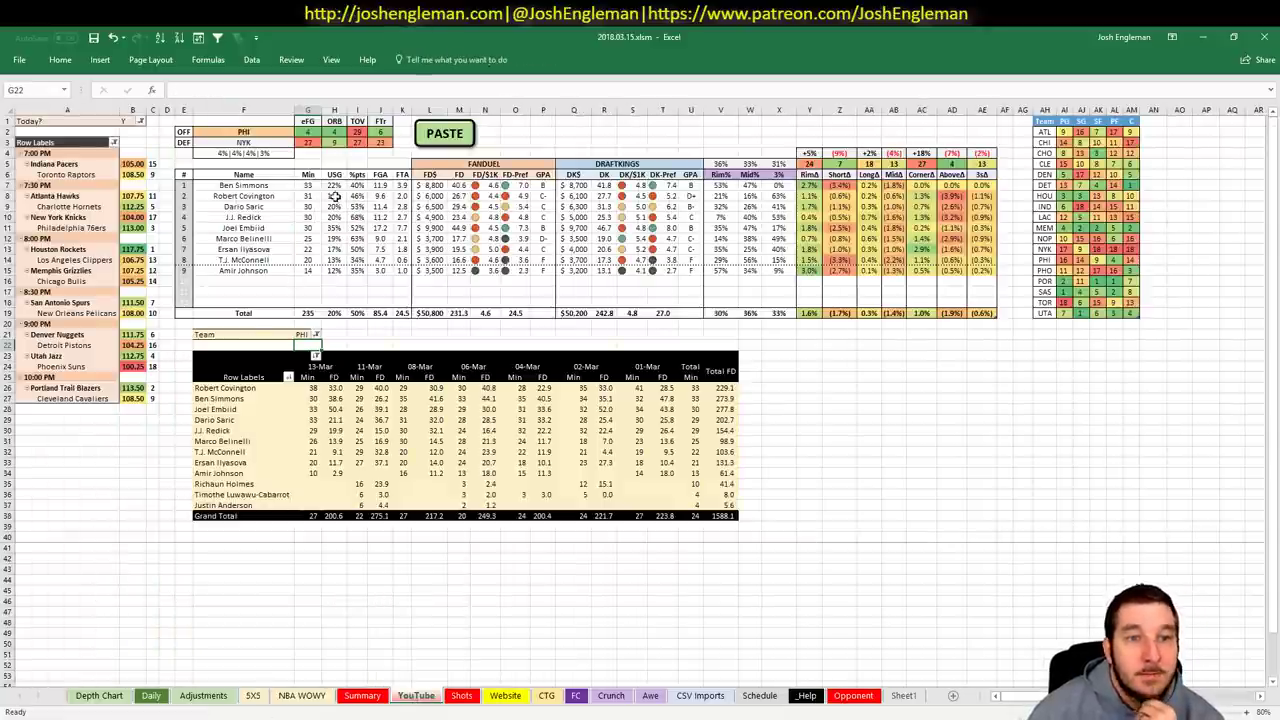
click(548, 207)
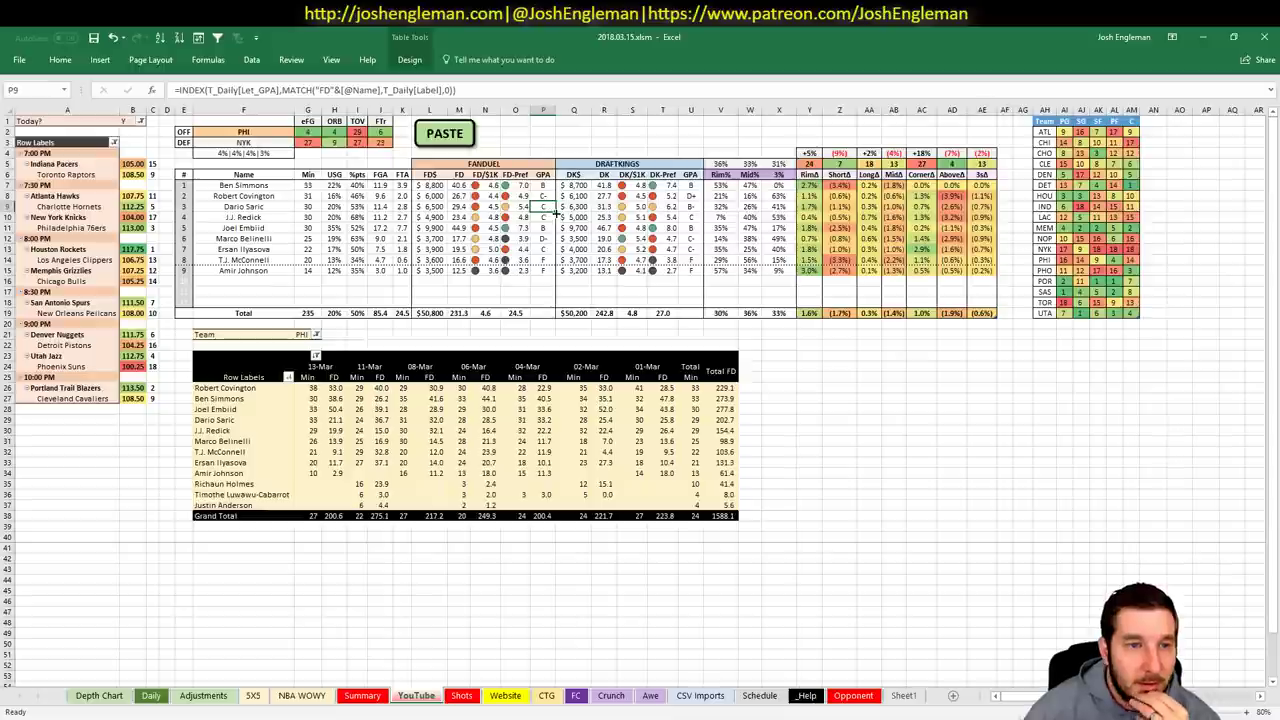
click(543, 218)
click(543, 227)
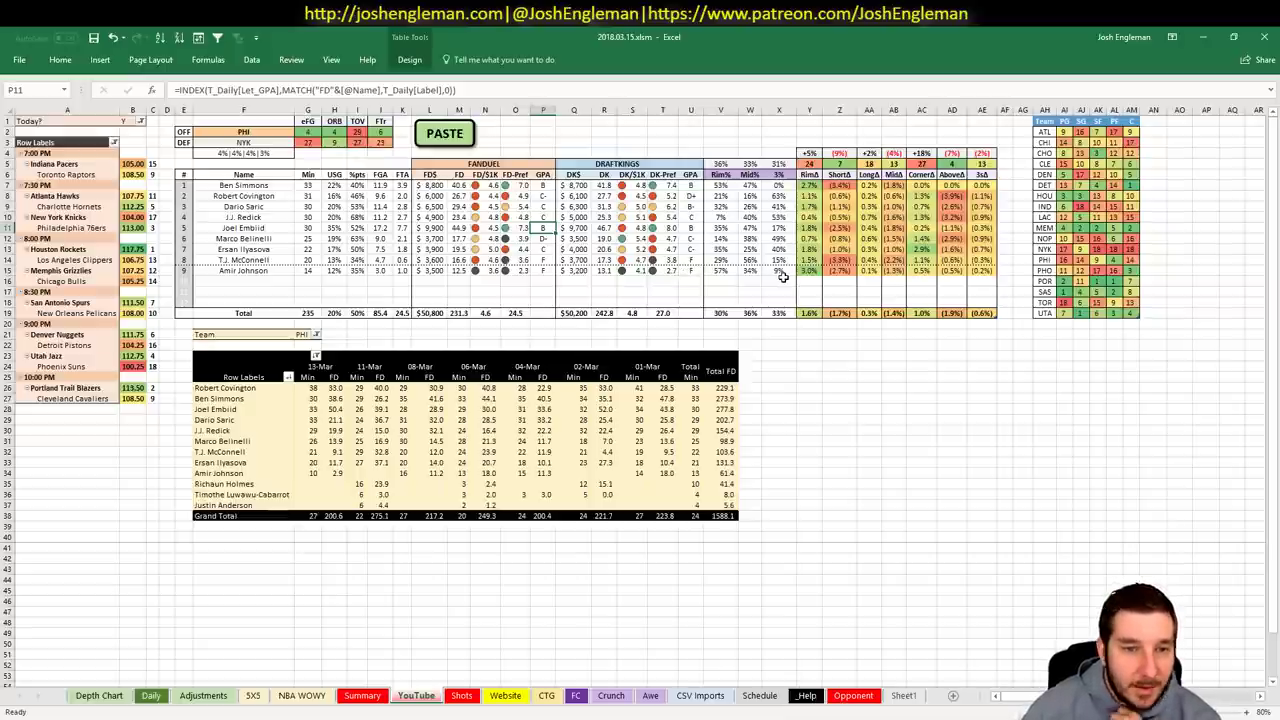
click(337, 409)
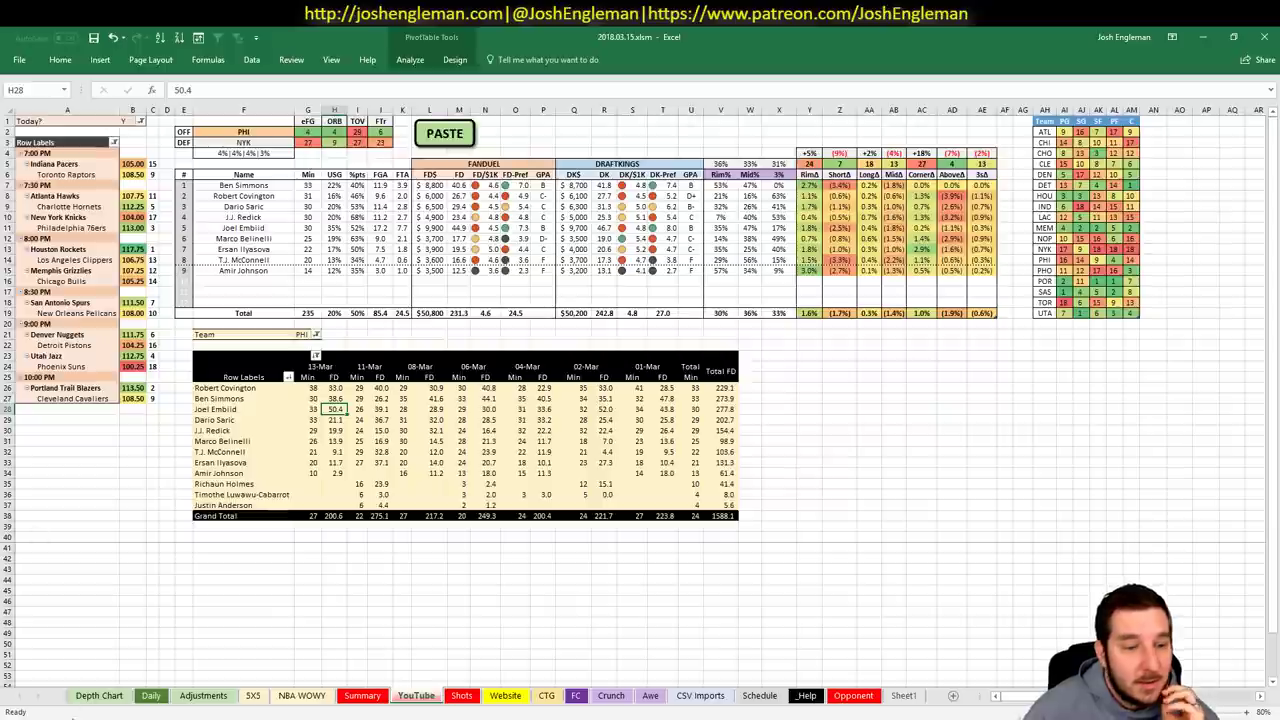
- Switch to FantasyCruncher in the browser and check Joel Embiid's game log filtered to opponent NYK, closing it when done
key(alt+Tab)
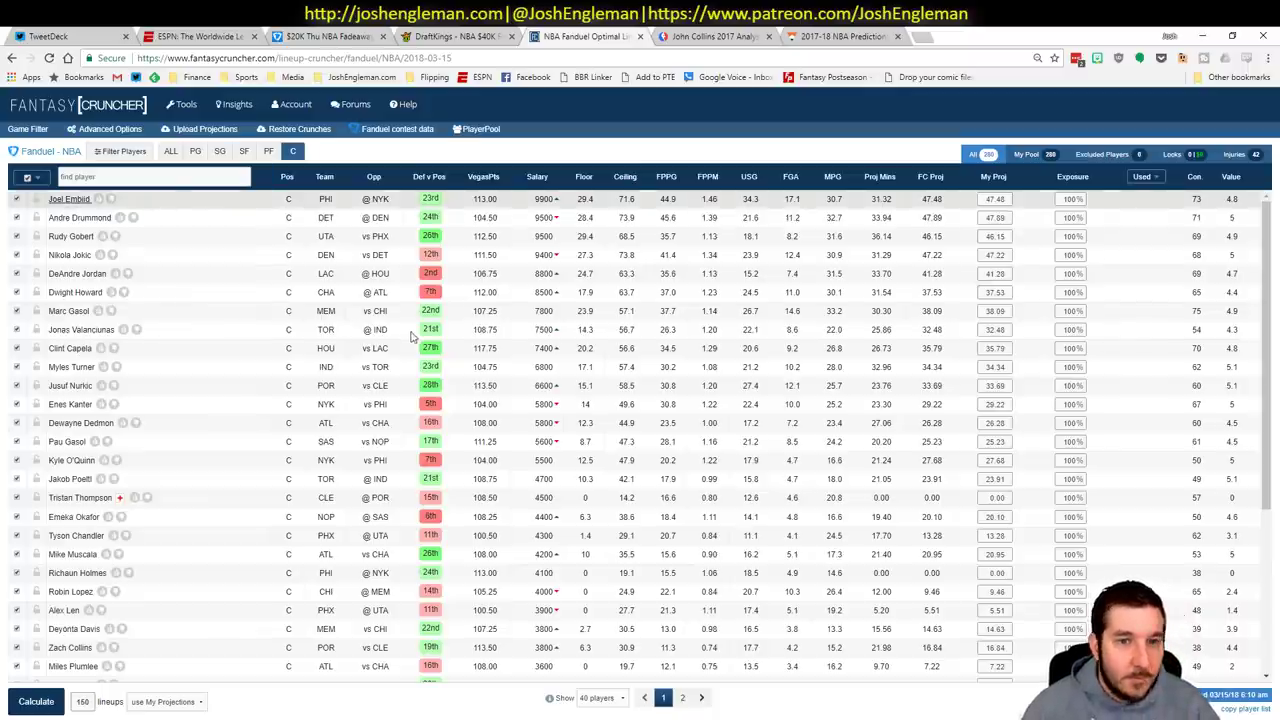
click(70, 200)
click(380, 226)
click(384, 250)
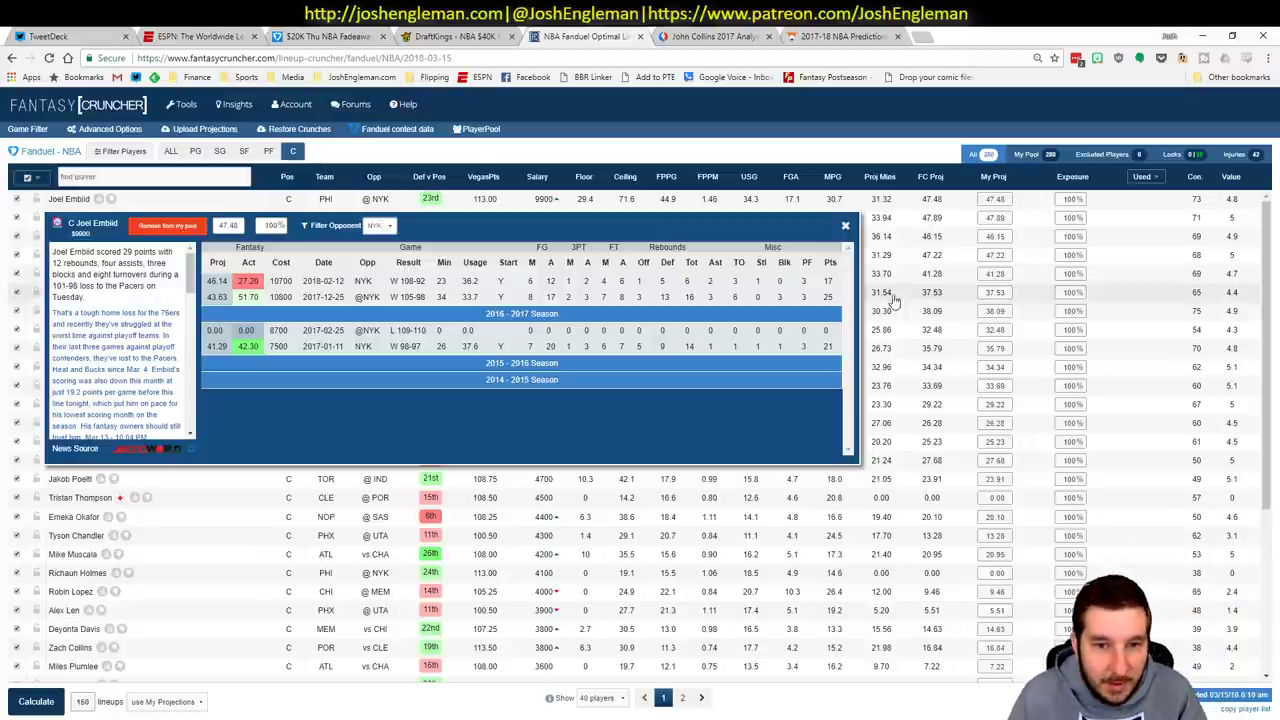
click(845, 229)
- Return to the Excel workbook and set the offensive team in cell F2 of the YouTube sheet to HOU
key(alt+Tab)
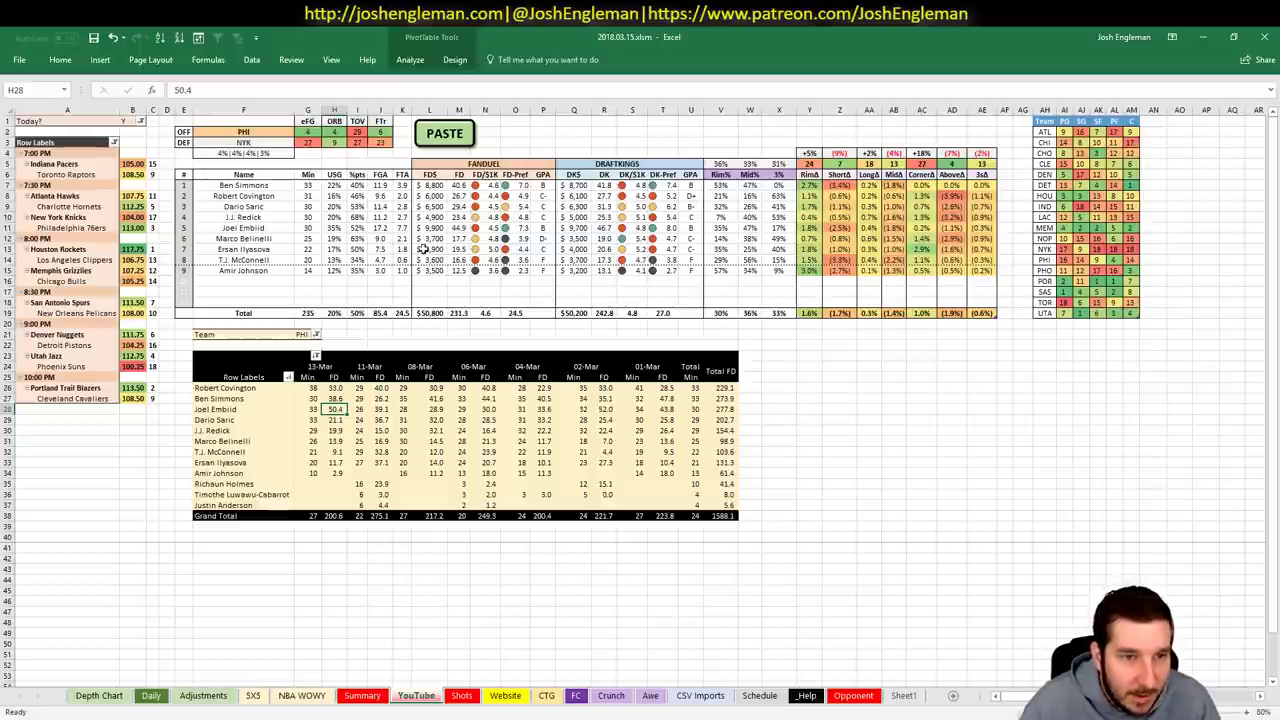
click(256, 131)
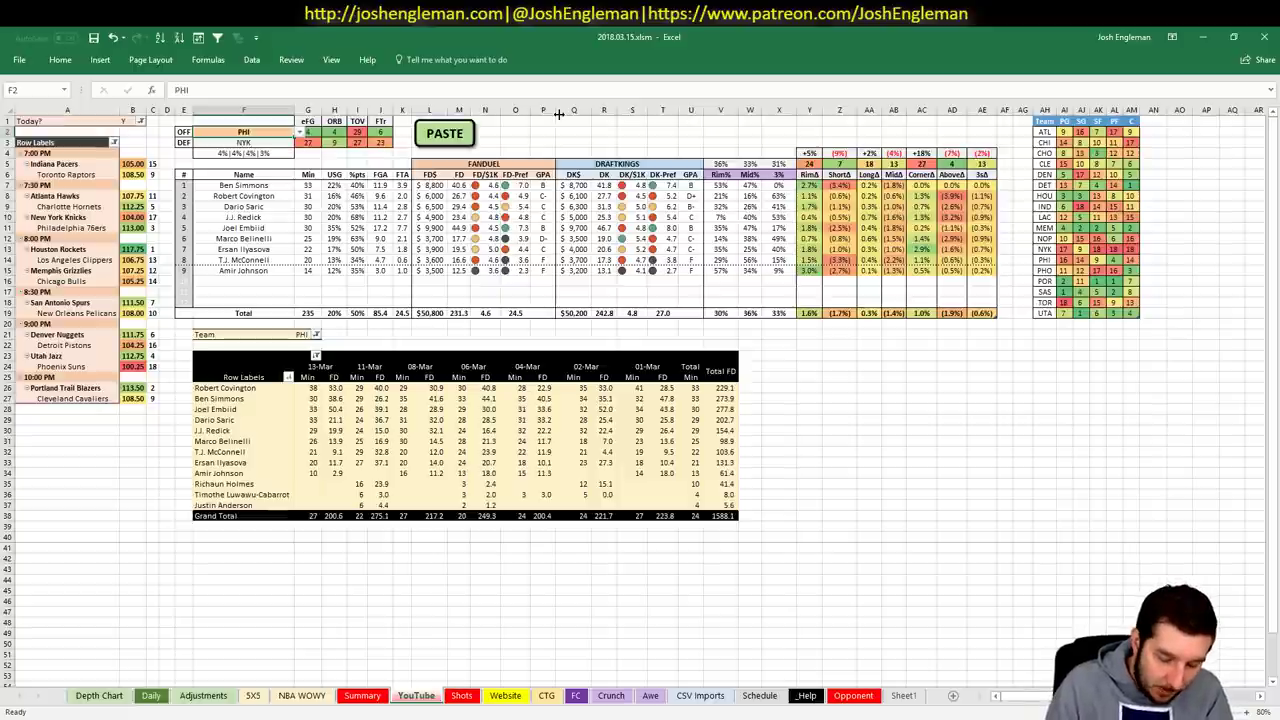
text(HOU)
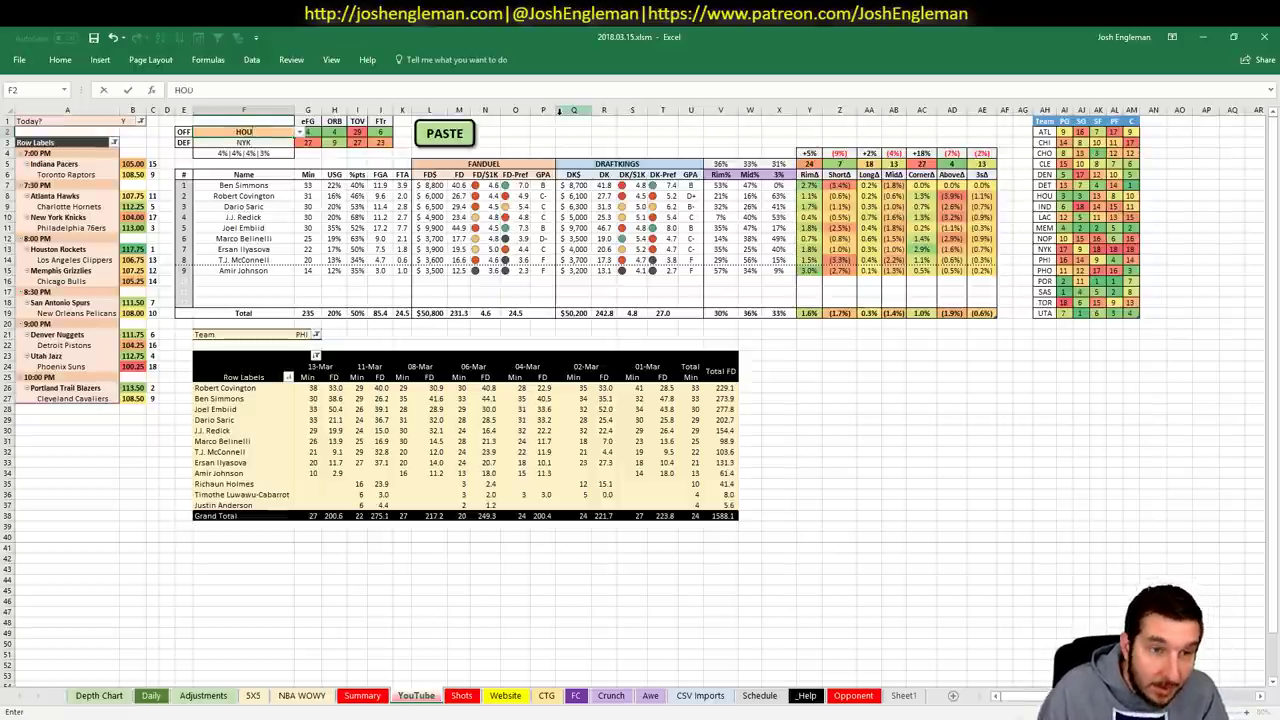
key(Return)
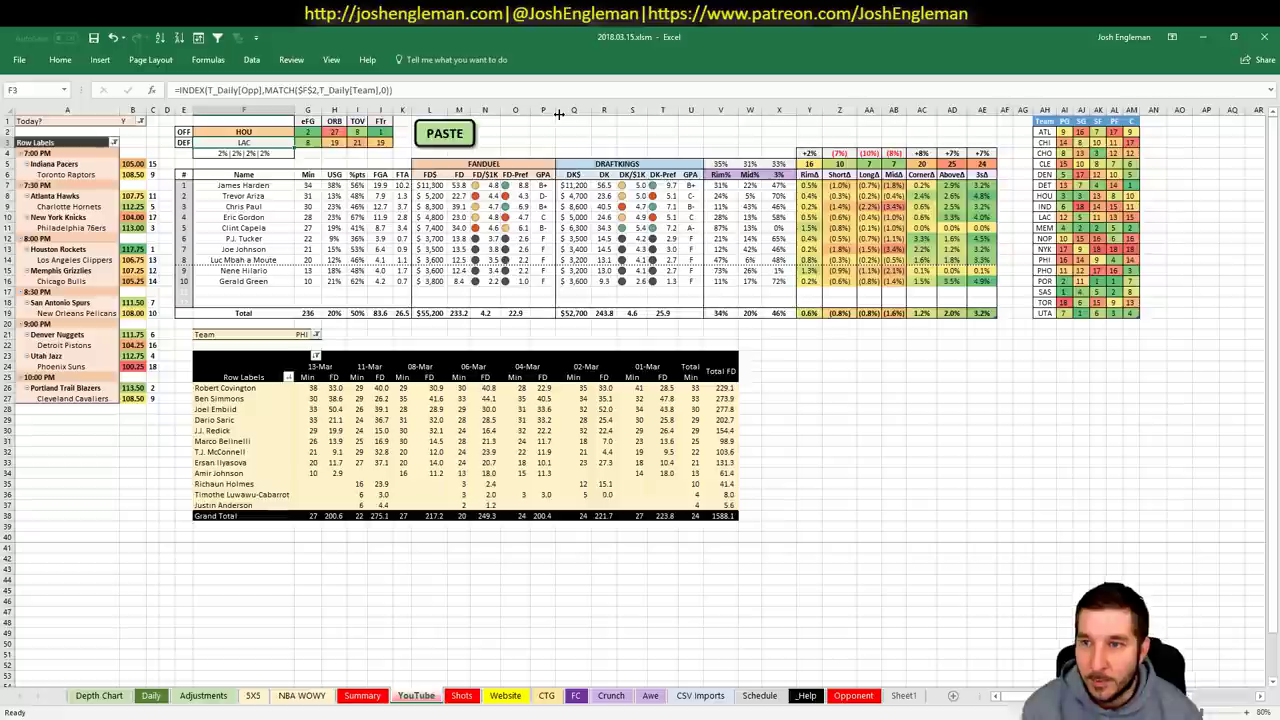
- Examine HOU's PG, SG, SF and PF ranks in the team-by-position table
drag(1064, 196, 1098, 196)
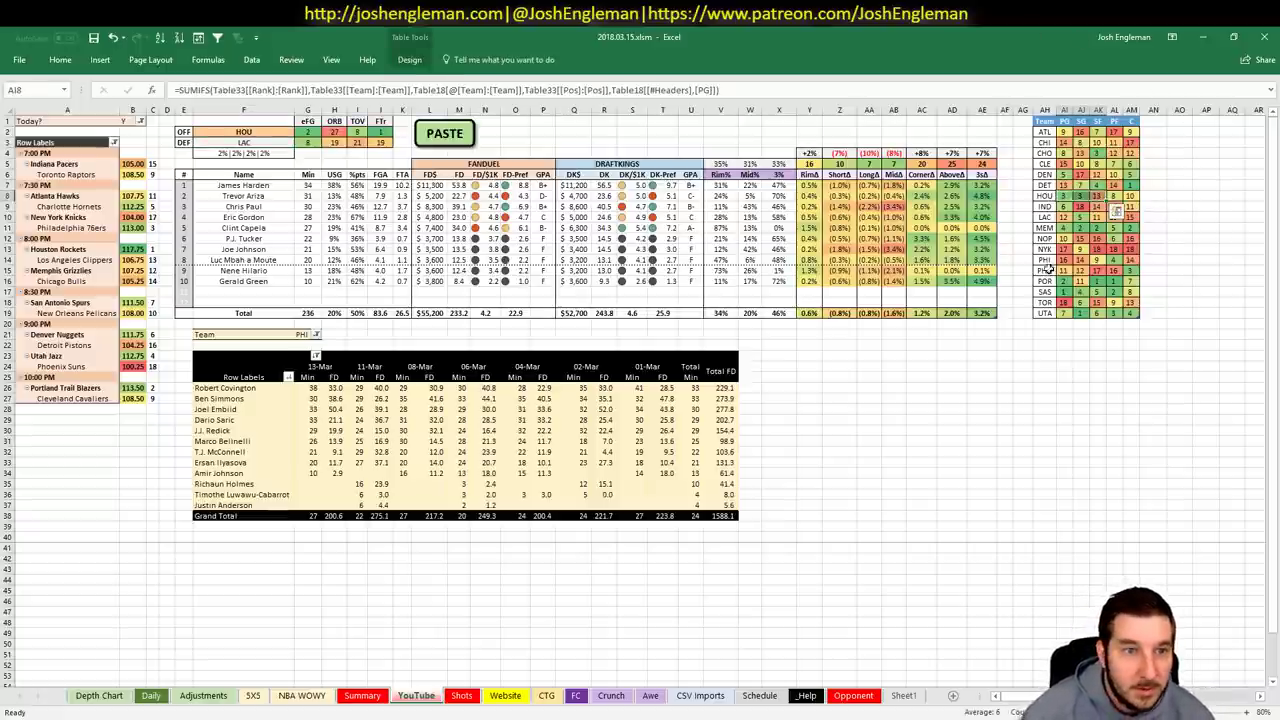
click(1178, 206)
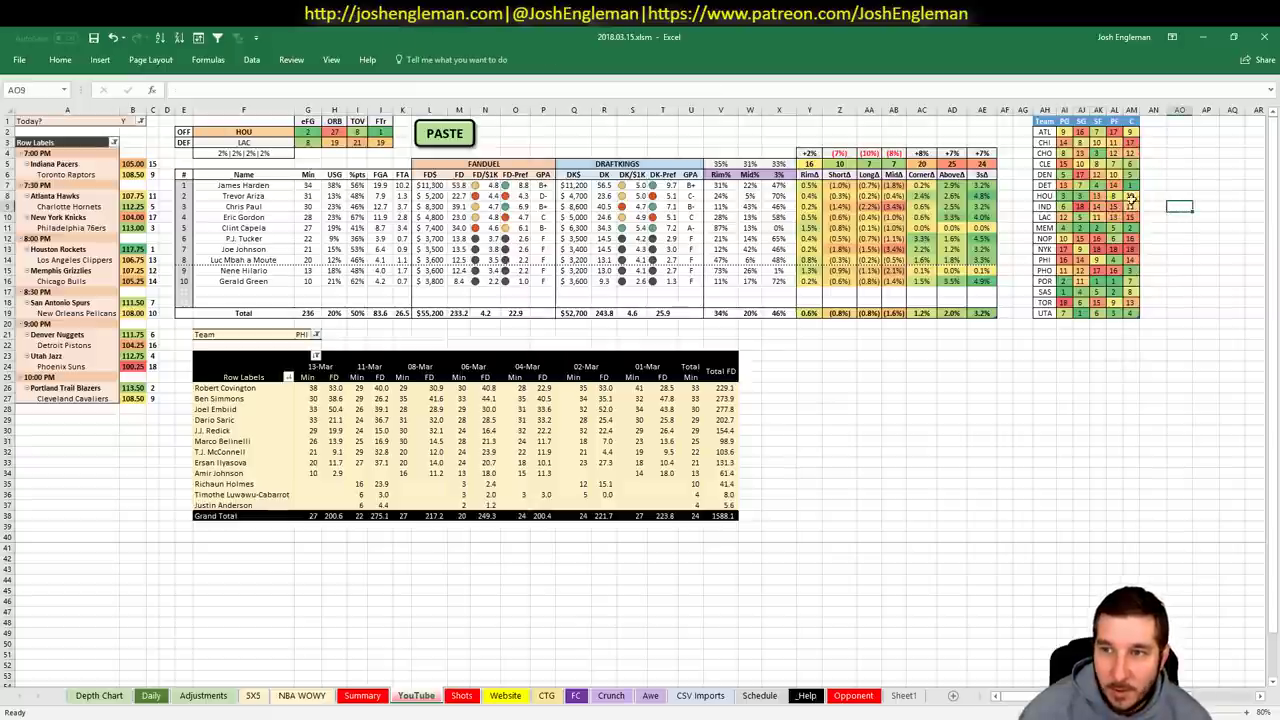
click(1121, 195)
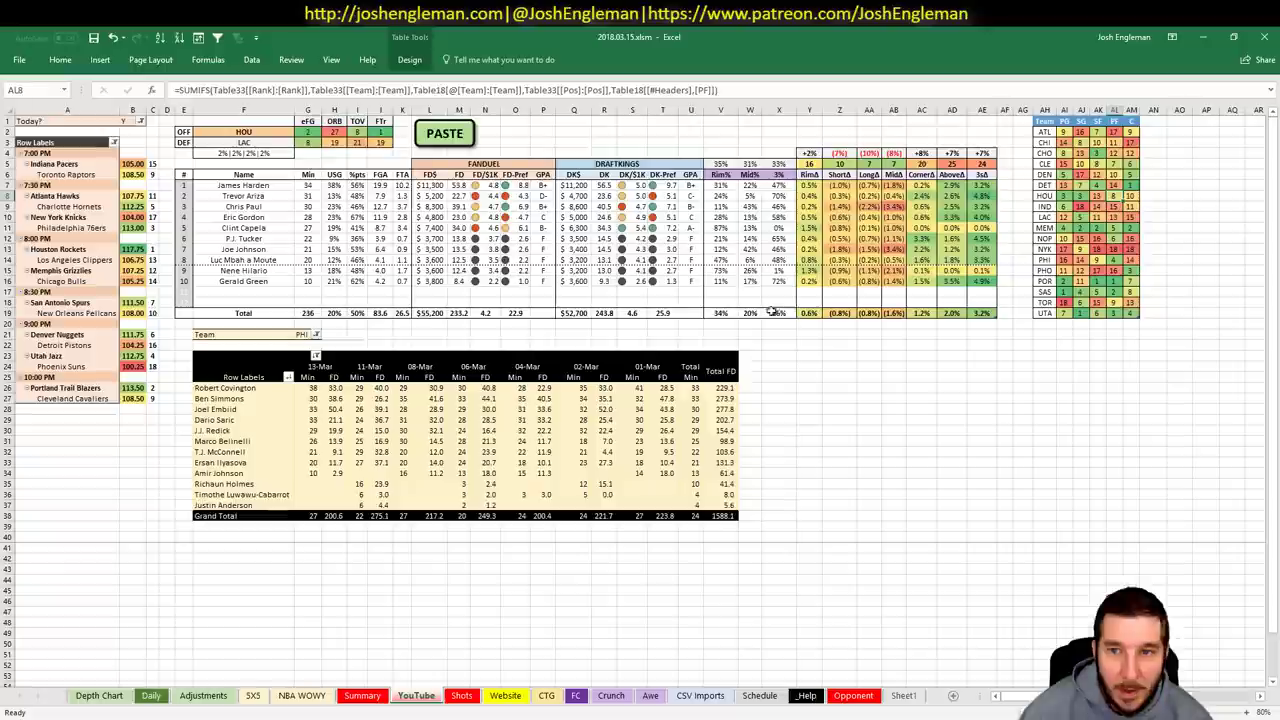
- Set the recent-games pivot table's Team filter to HOU
click(303, 334)
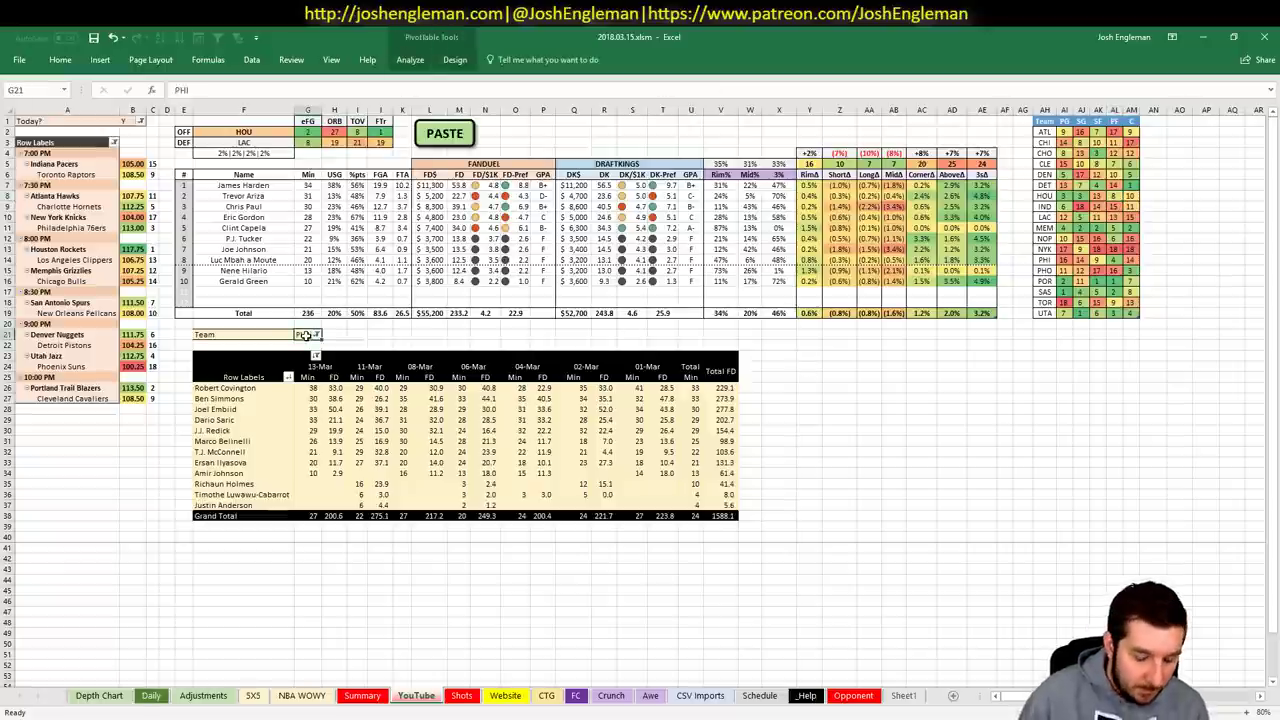
text(HOU)
key(Return)
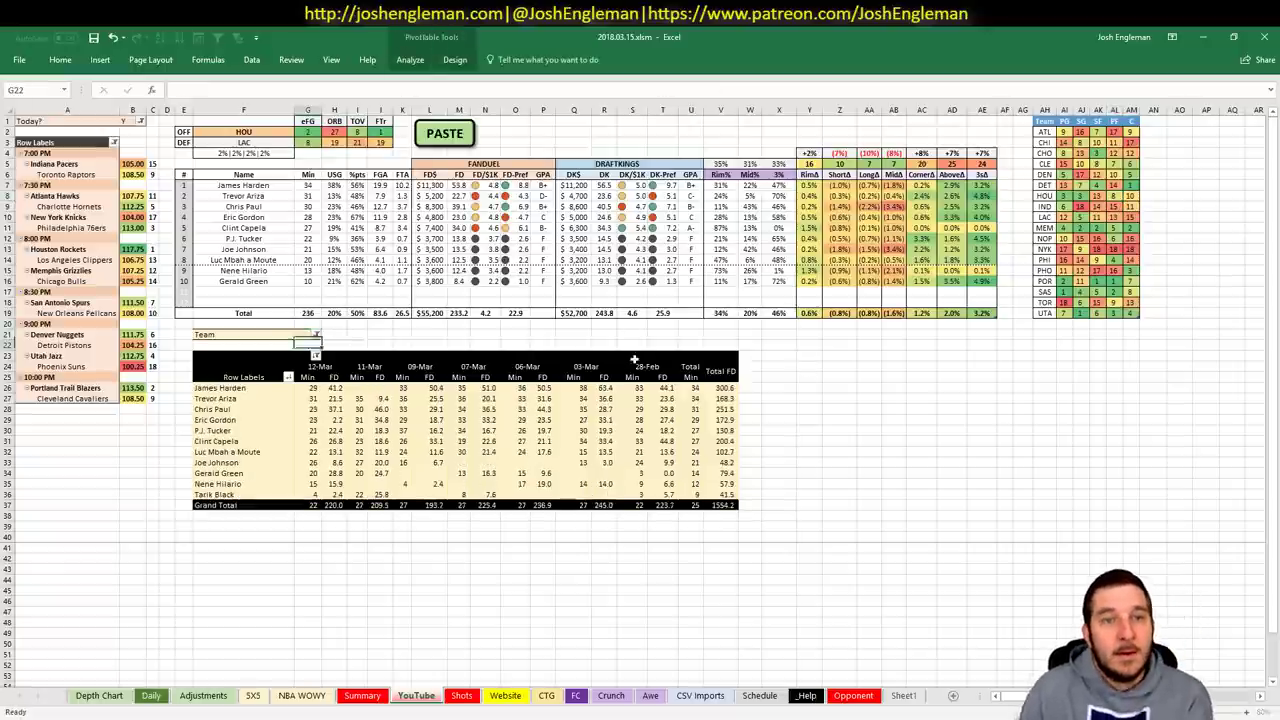
click(893, 398)
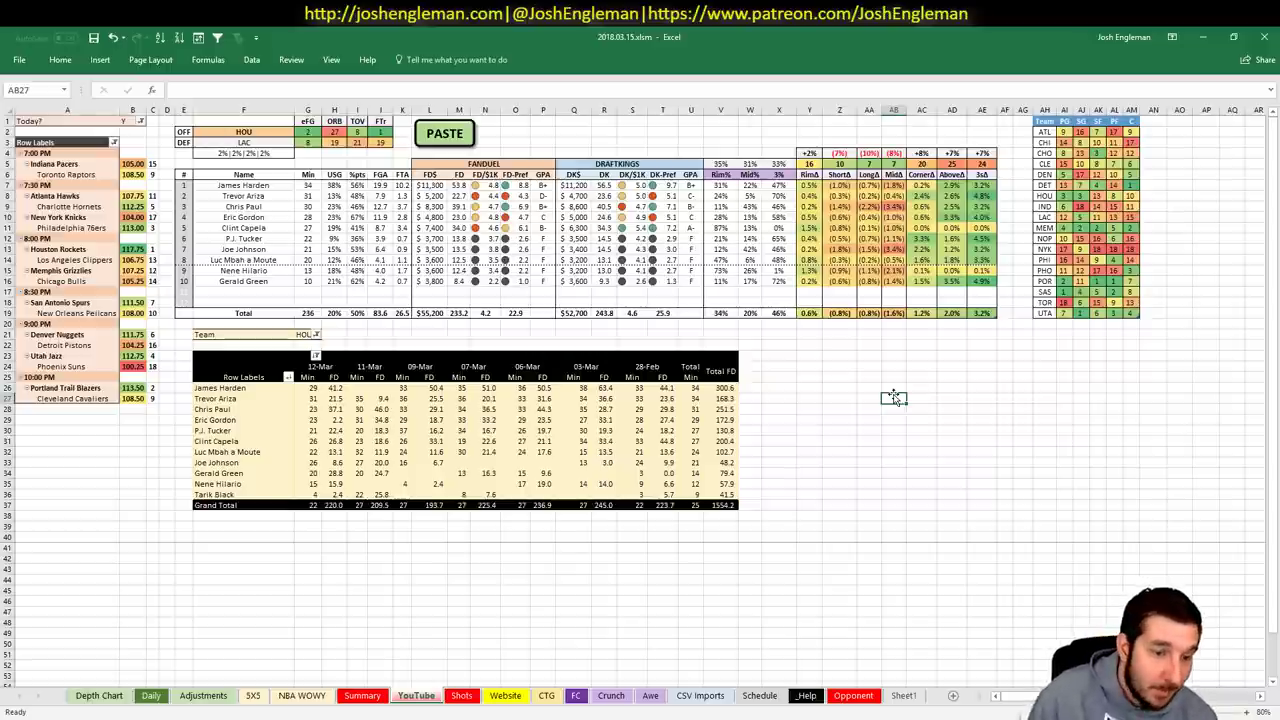
- Look through the graded player lists by position on the Daily sheet, view the Adjustments sheet, and return to the YouTube sheet
click(151, 695)
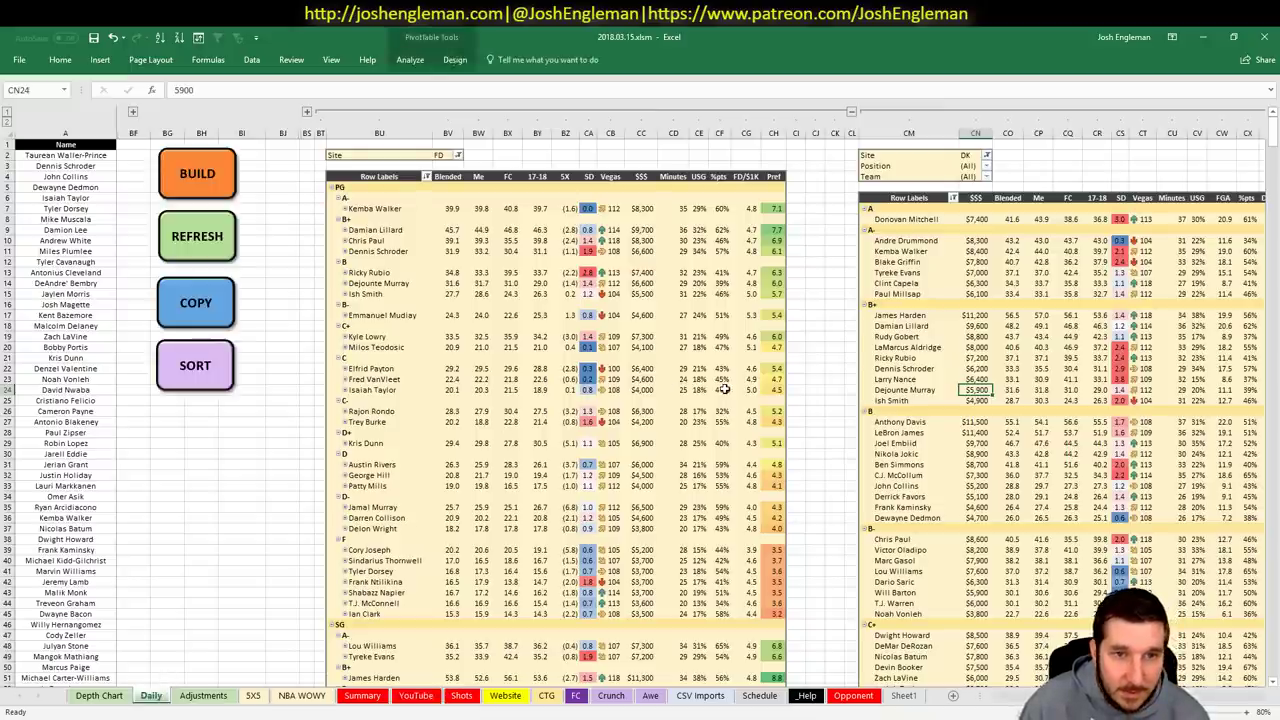
scroll(722, 389, down, 18)
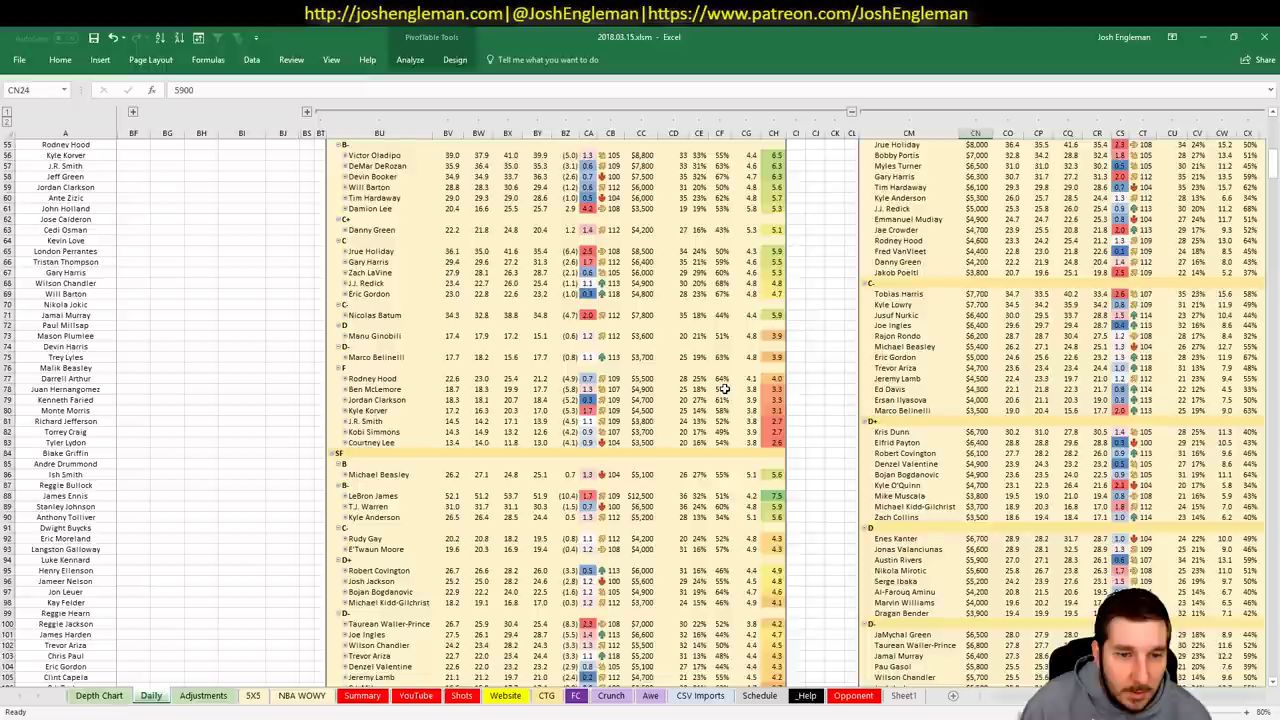
scroll(722, 389, down, 6)
scroll(722, 389, down, 10)
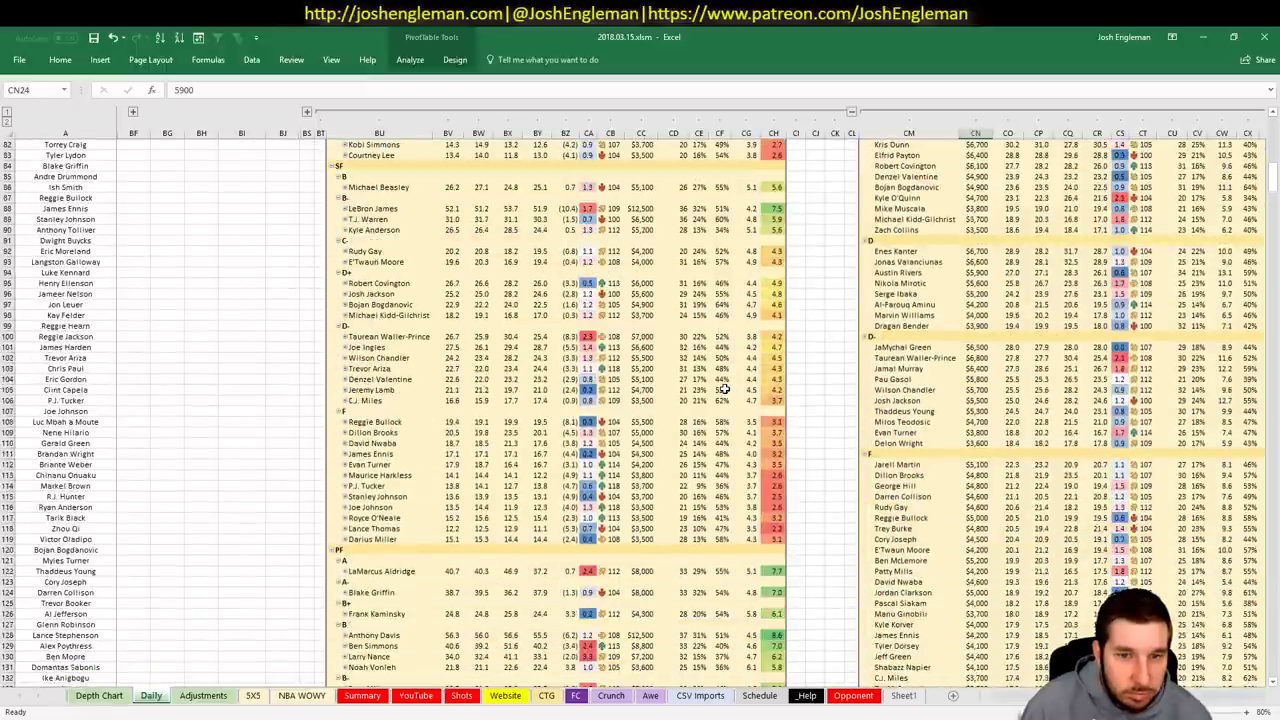
scroll(722, 389, down, 11)
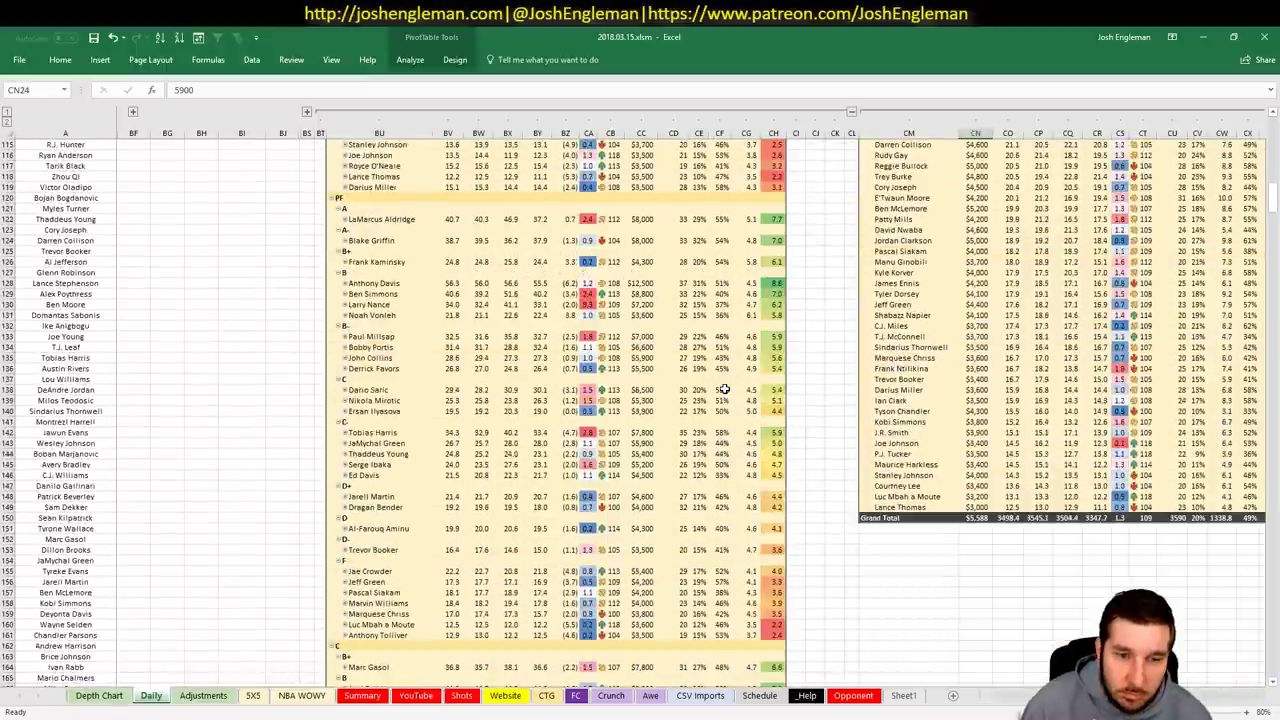
scroll(722, 389, up, 10)
scroll(722, 389, up, 20)
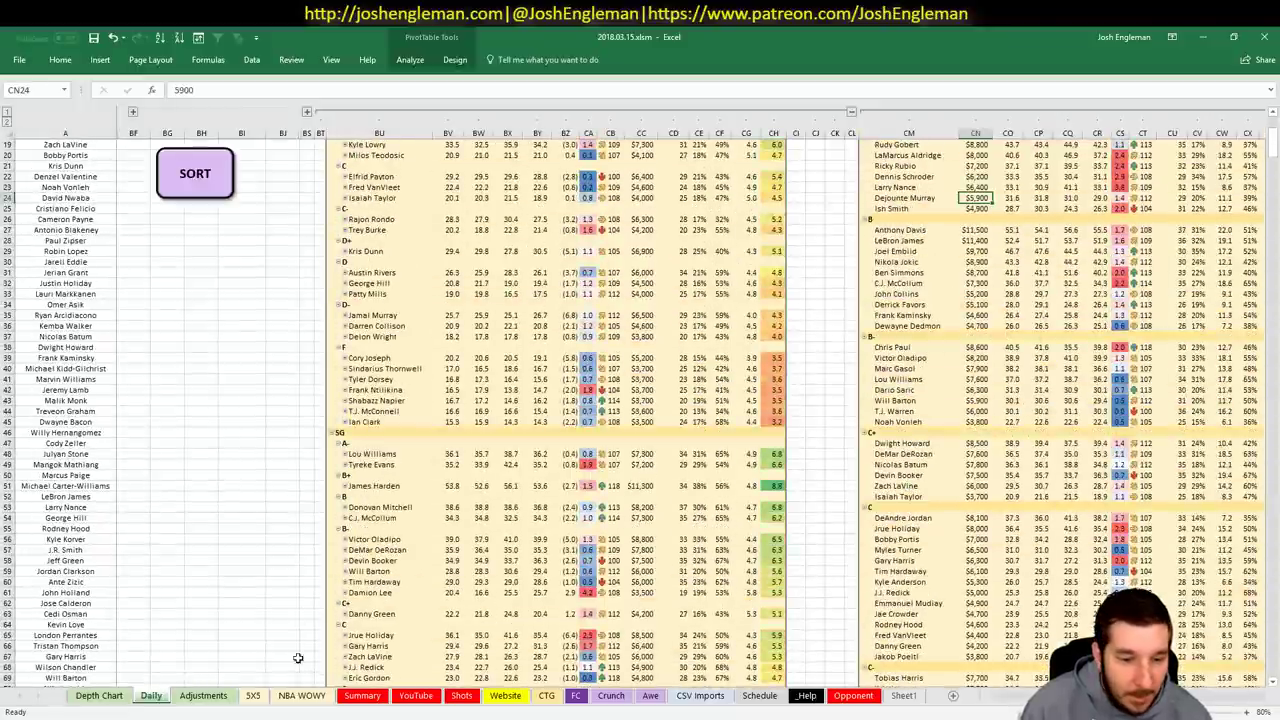
click(204, 695)
click(415, 695)
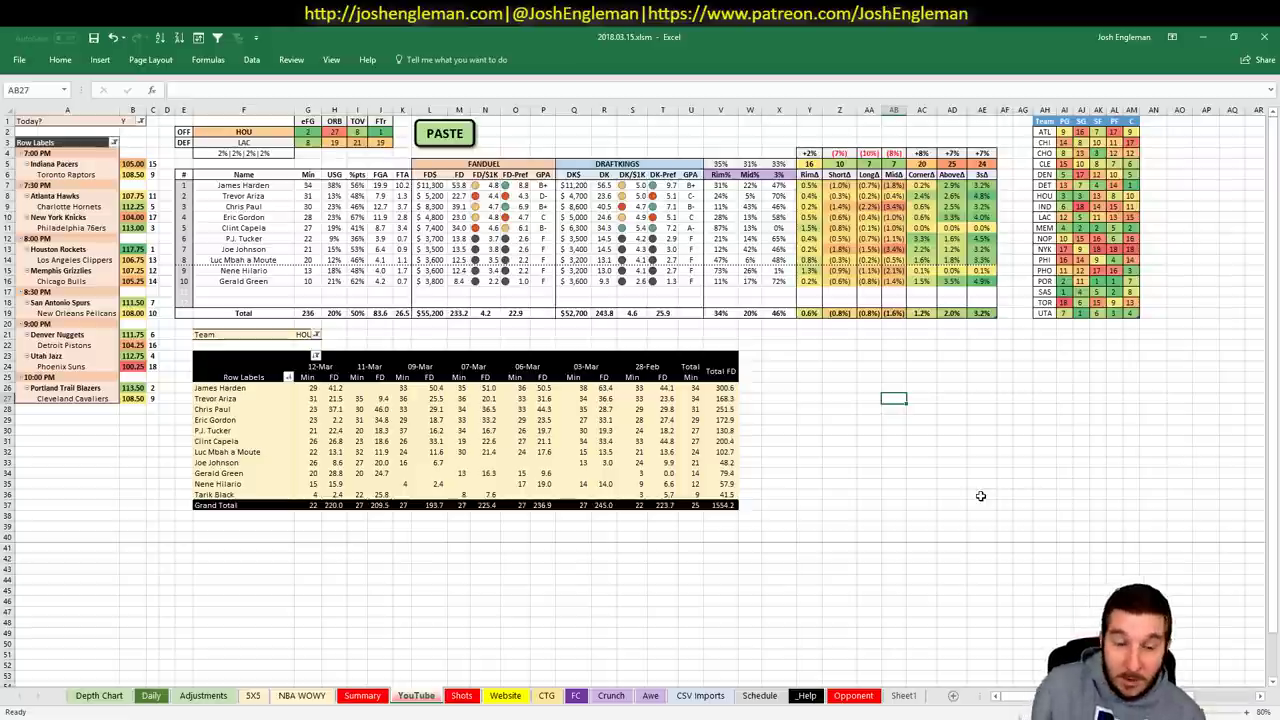
- Switch to FantasyCruncher in the browser and check Clint Capela's game log filtered to opponent LAC, closing it when done
key(alt+Tab)
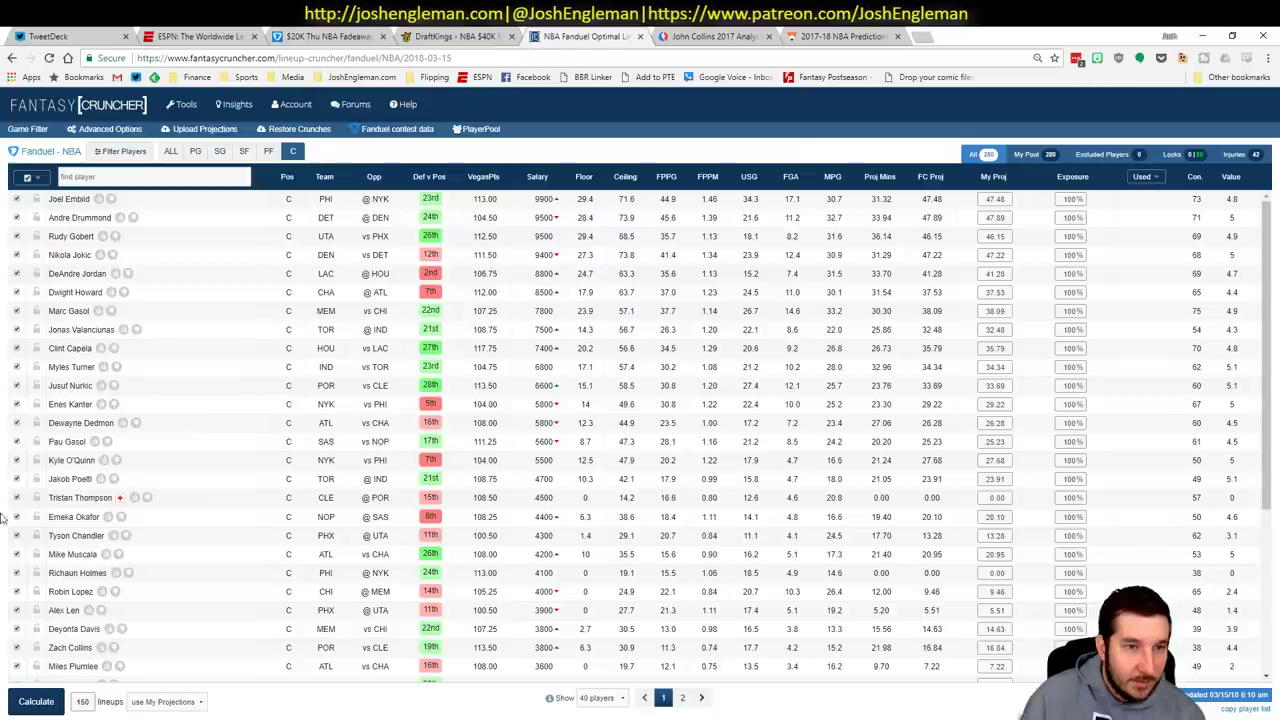
click(385, 348)
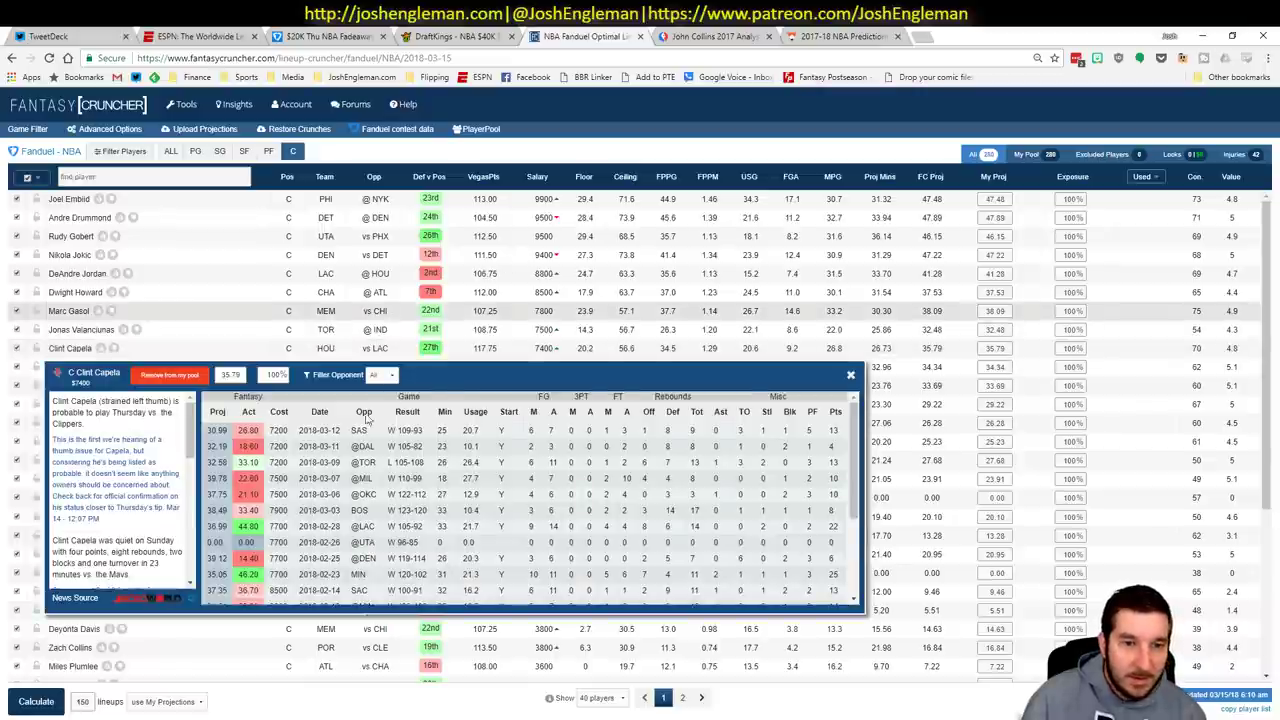
click(382, 375)
click(378, 398)
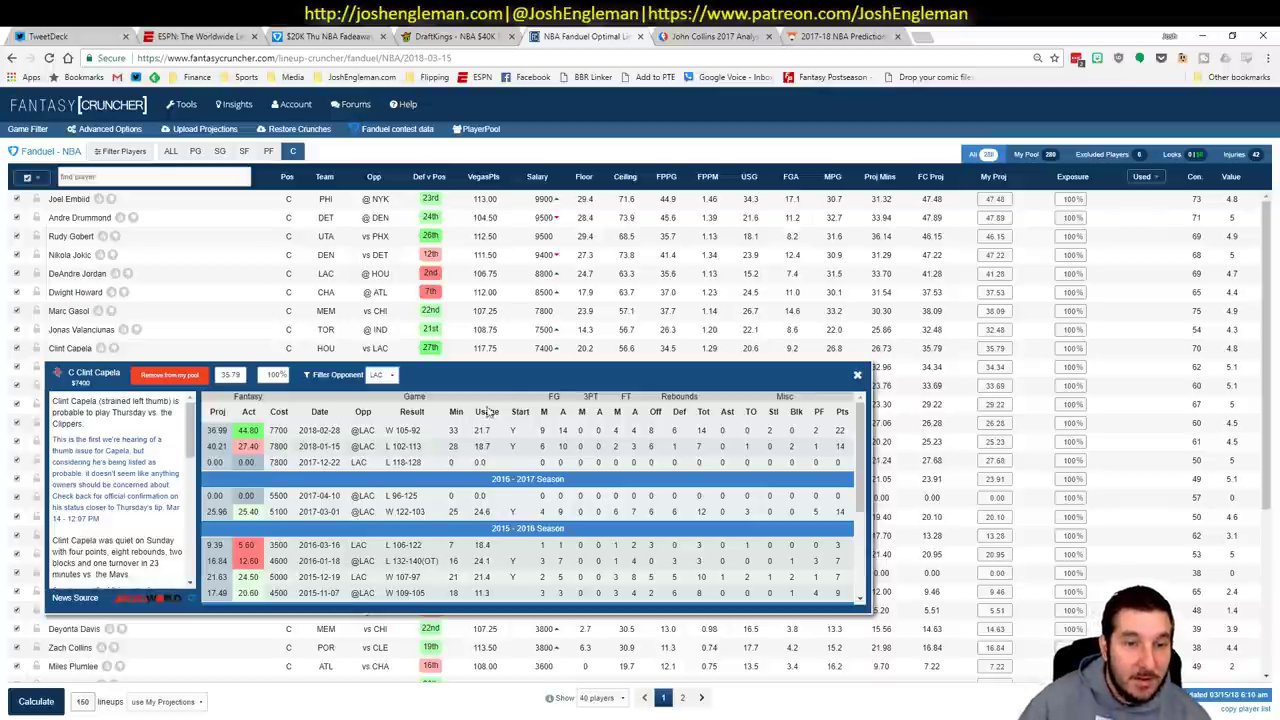
click(857, 376)
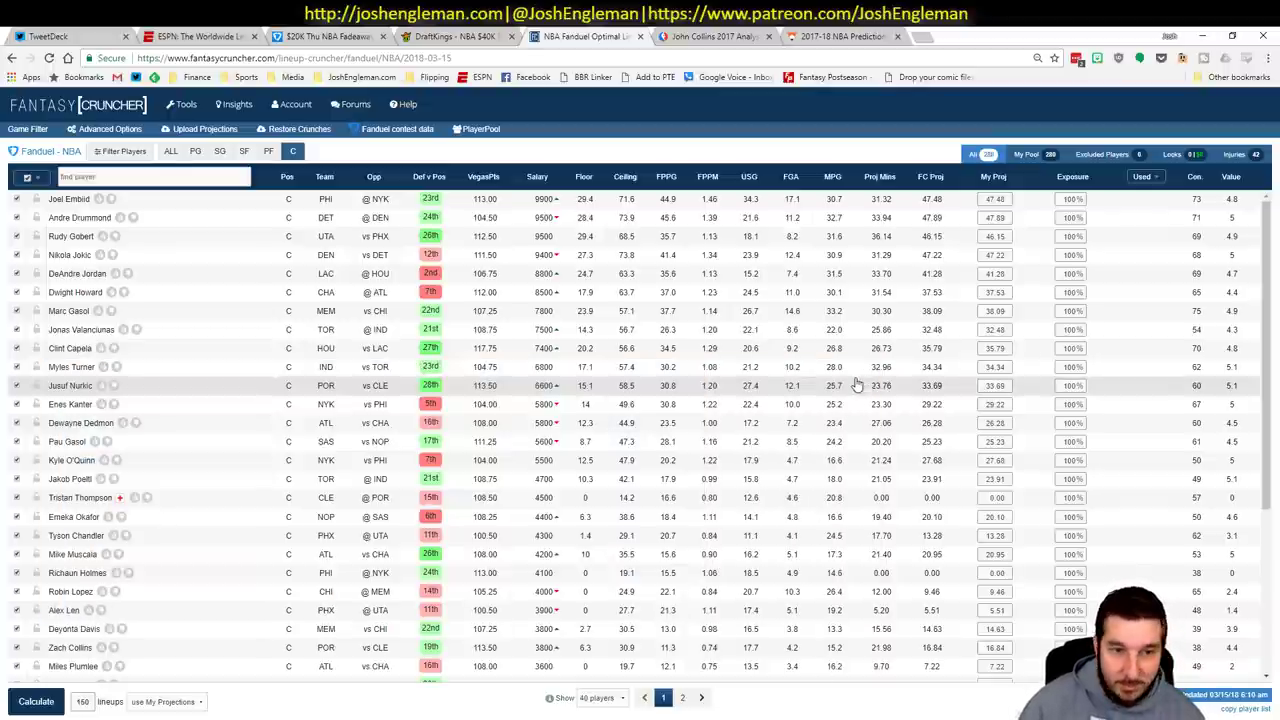
- Return to the Excel workbook and set the offensive team in cell F2 of the YouTube sheet to LAC
key(alt+Tab)
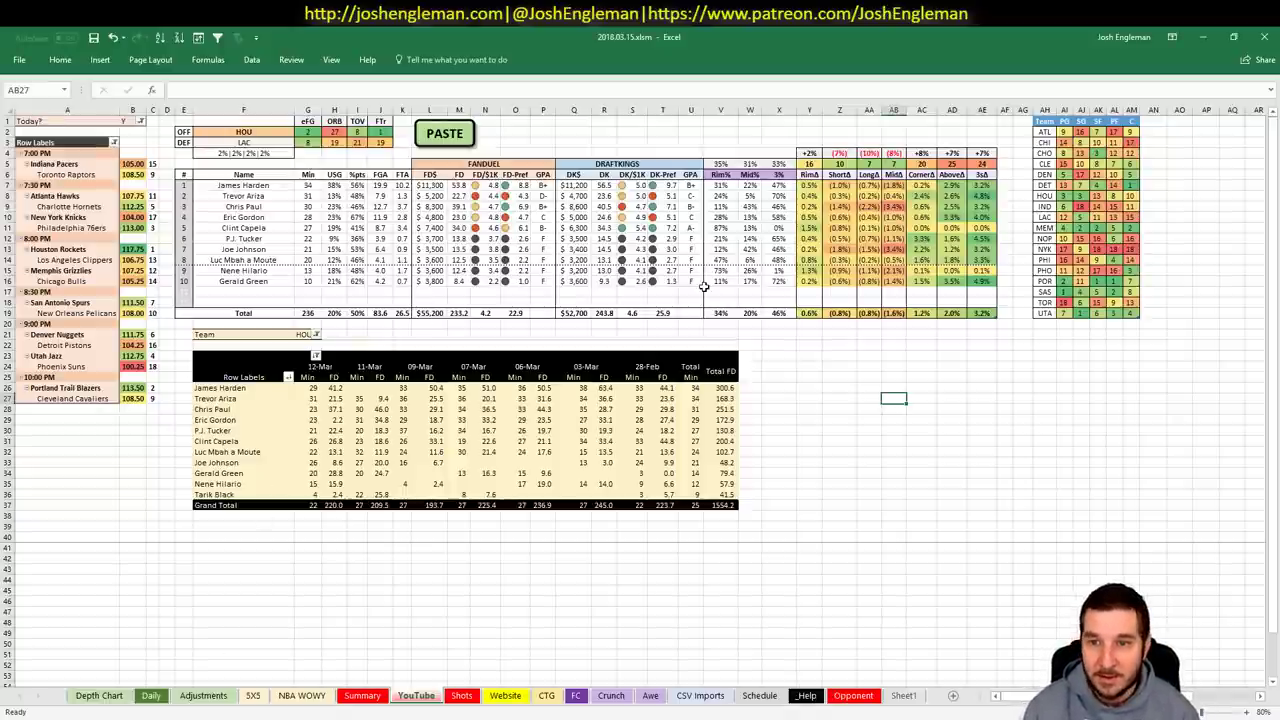
click(271, 133)
text(LAC)
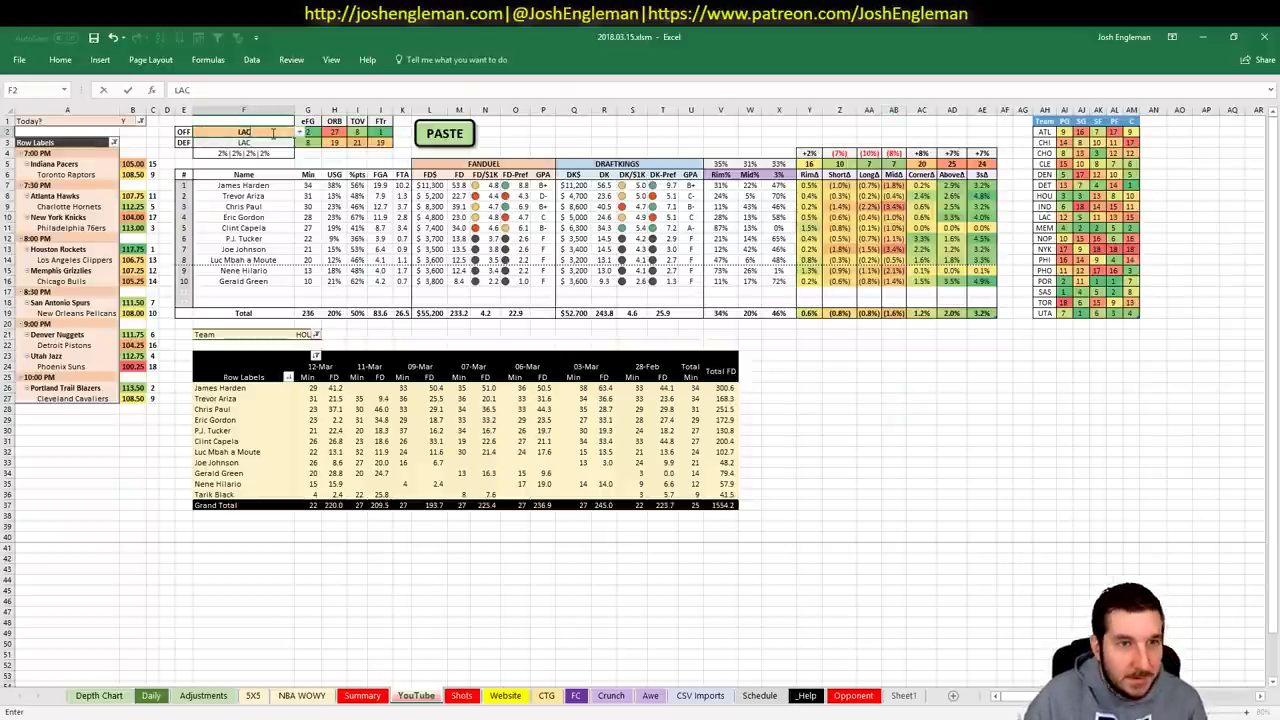
key(Return)
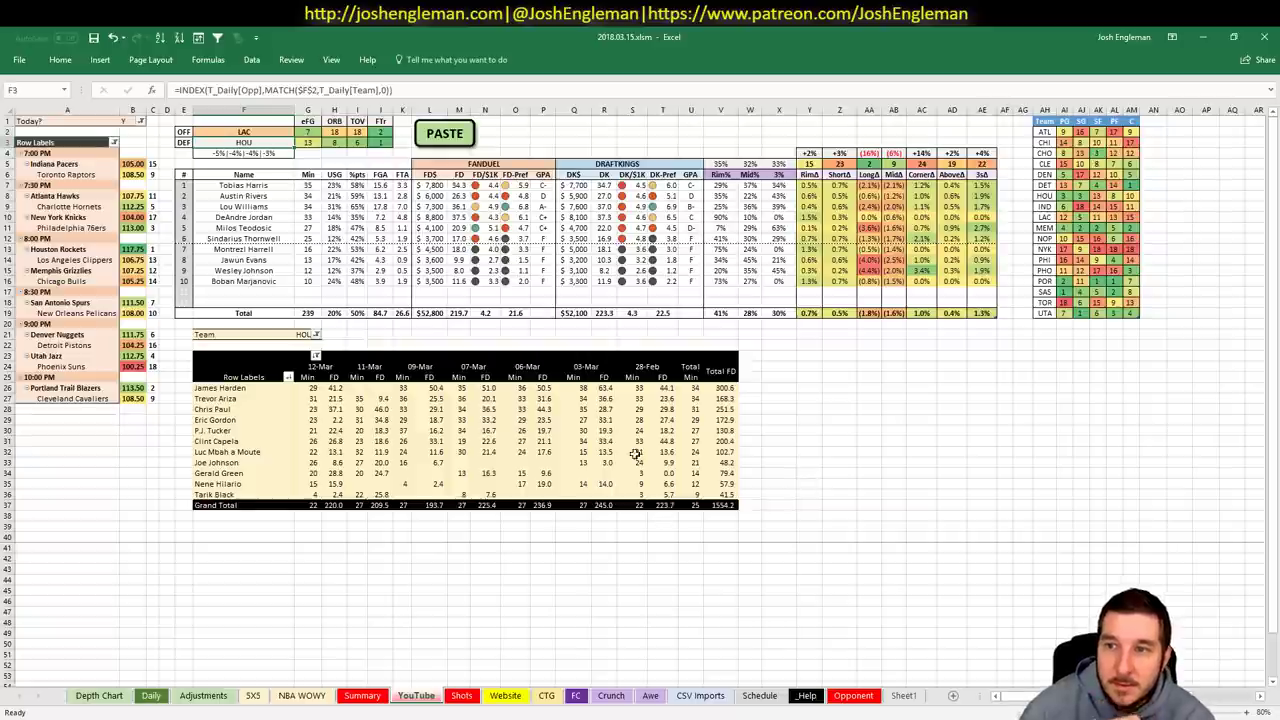
- Examine Lou Williams's DvP, Dud and monster-game figures among the shooting guards on the 5X5 sheet, and view the centers on the Adjustments sheet
click(253, 695)
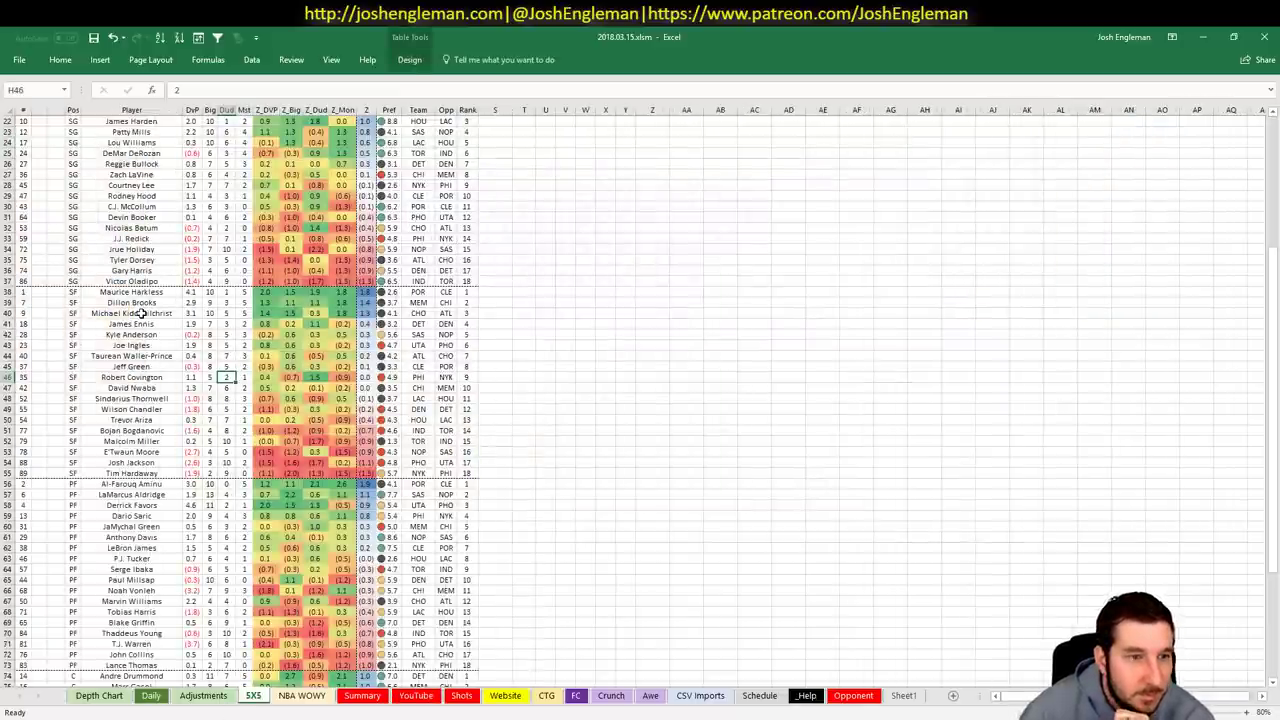
scroll(142, 314, up, 7)
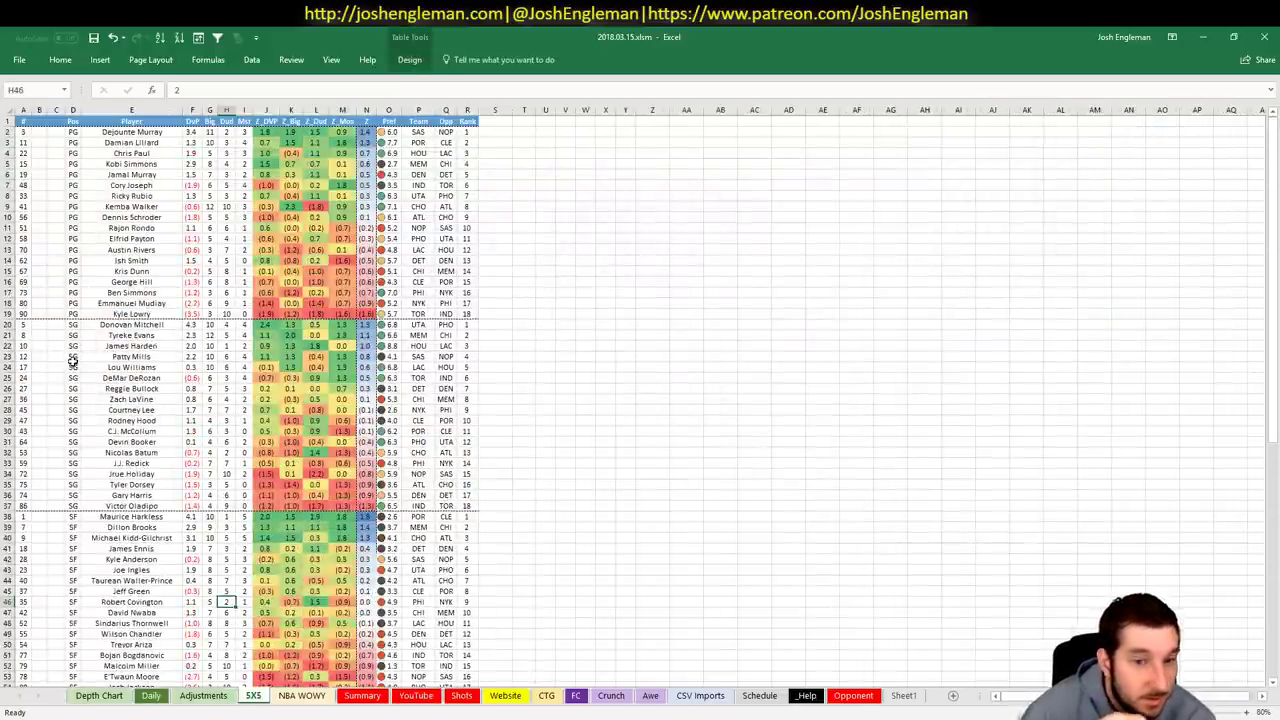
click(192, 367)
click(230, 367)
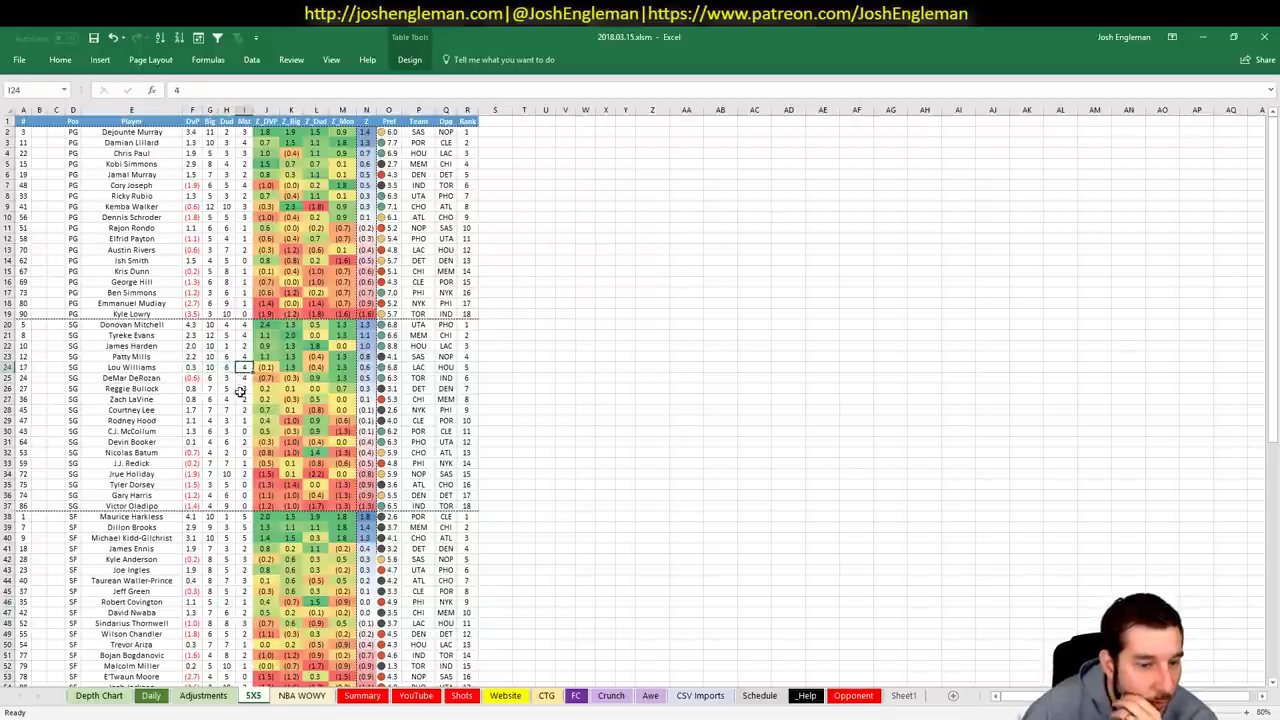
click(212, 696)
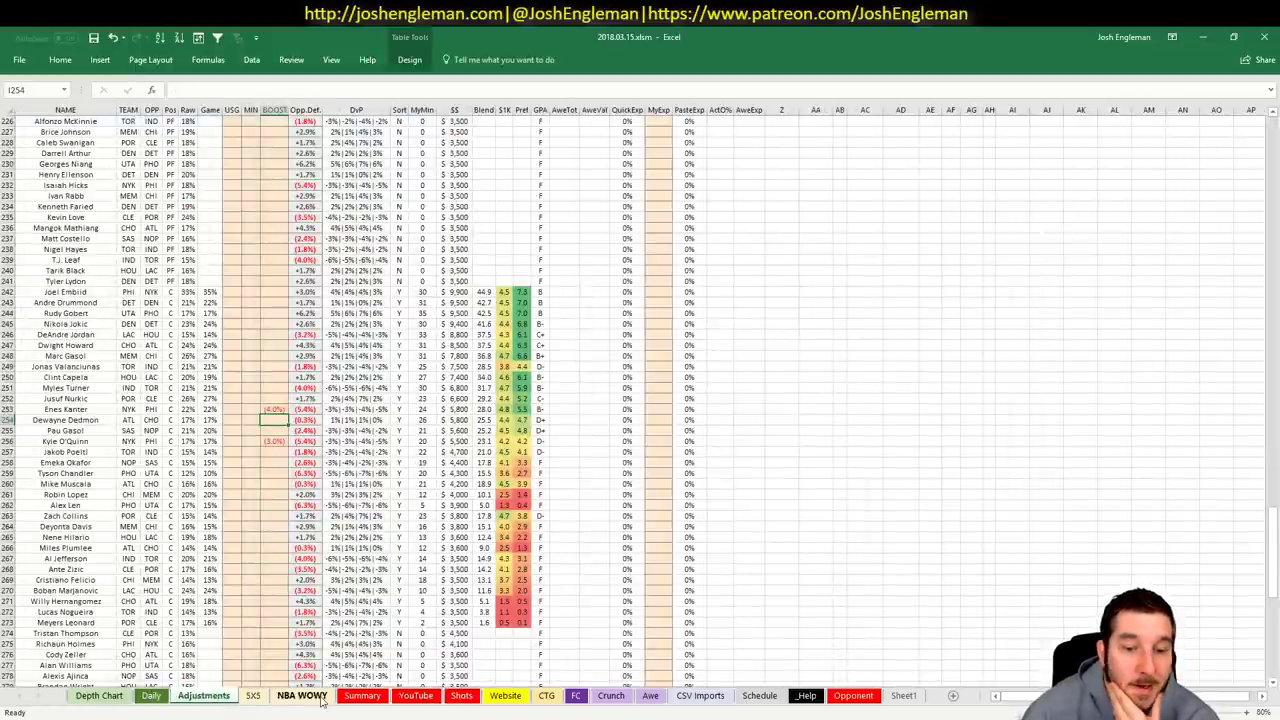
- Return to the YouTube sheet and set the Team filter of the recent-games pivot table to LAC
click(418, 697)
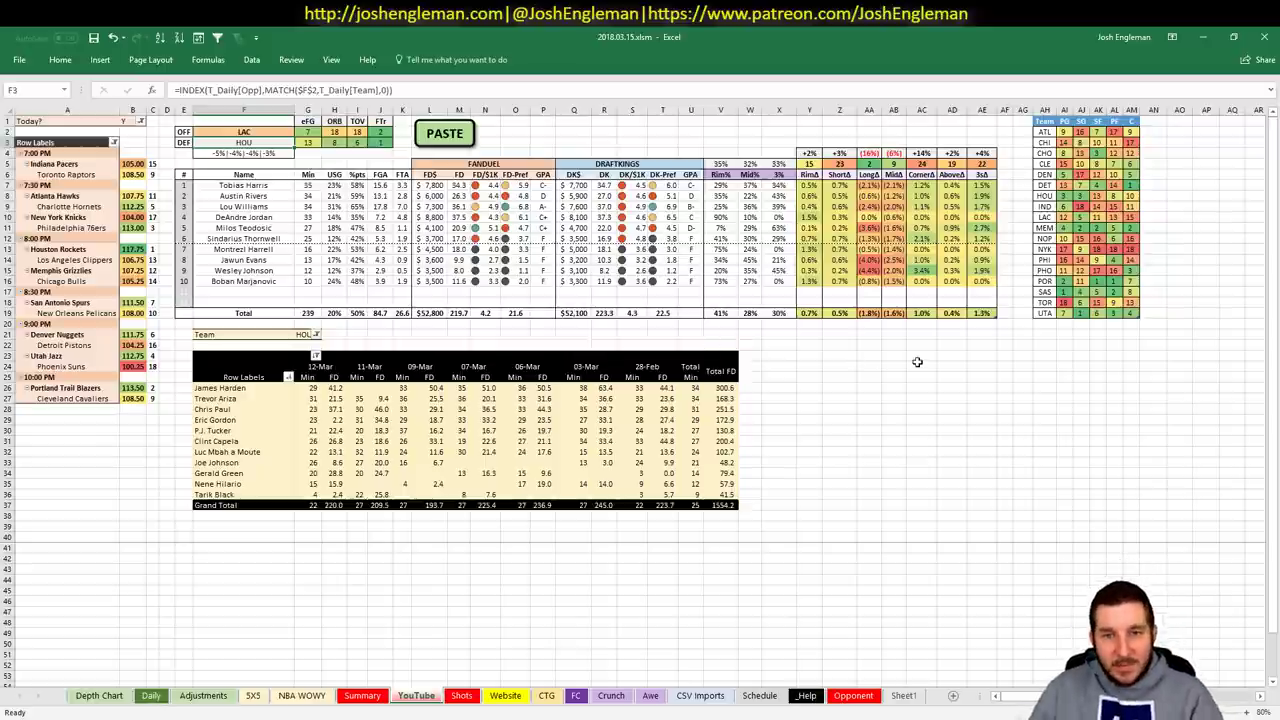
click(300, 334)
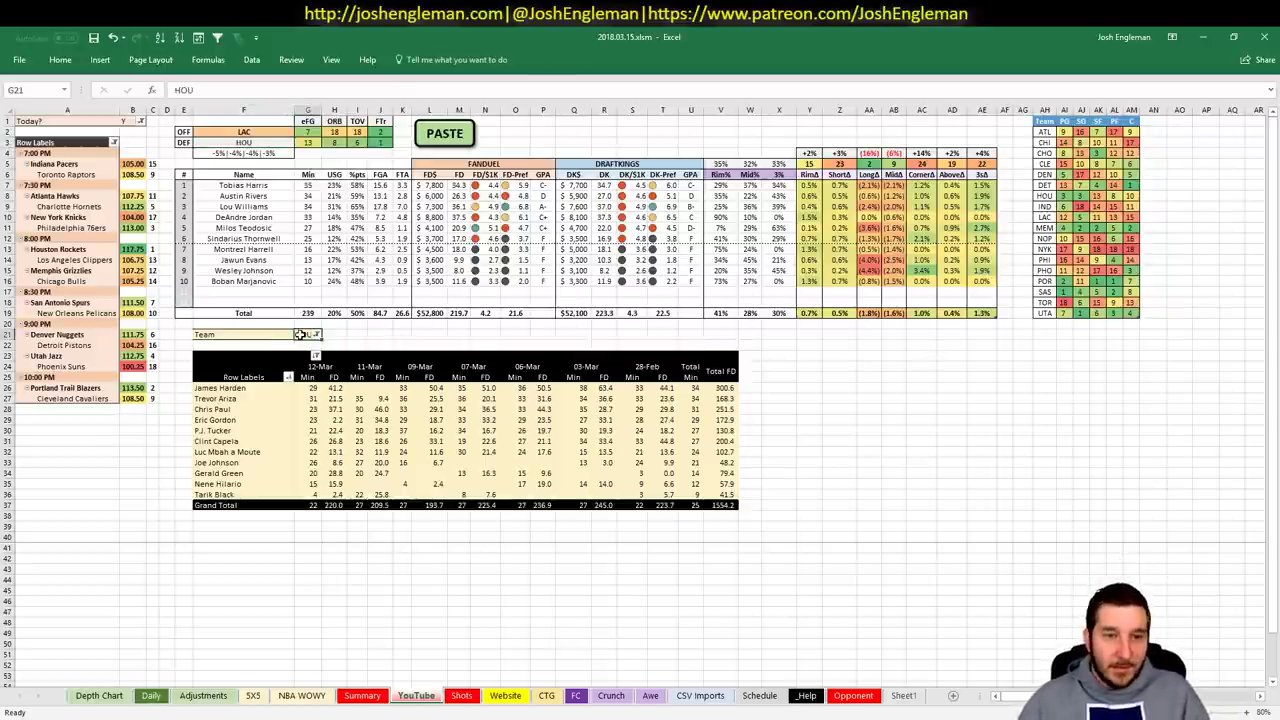
text(LAC)
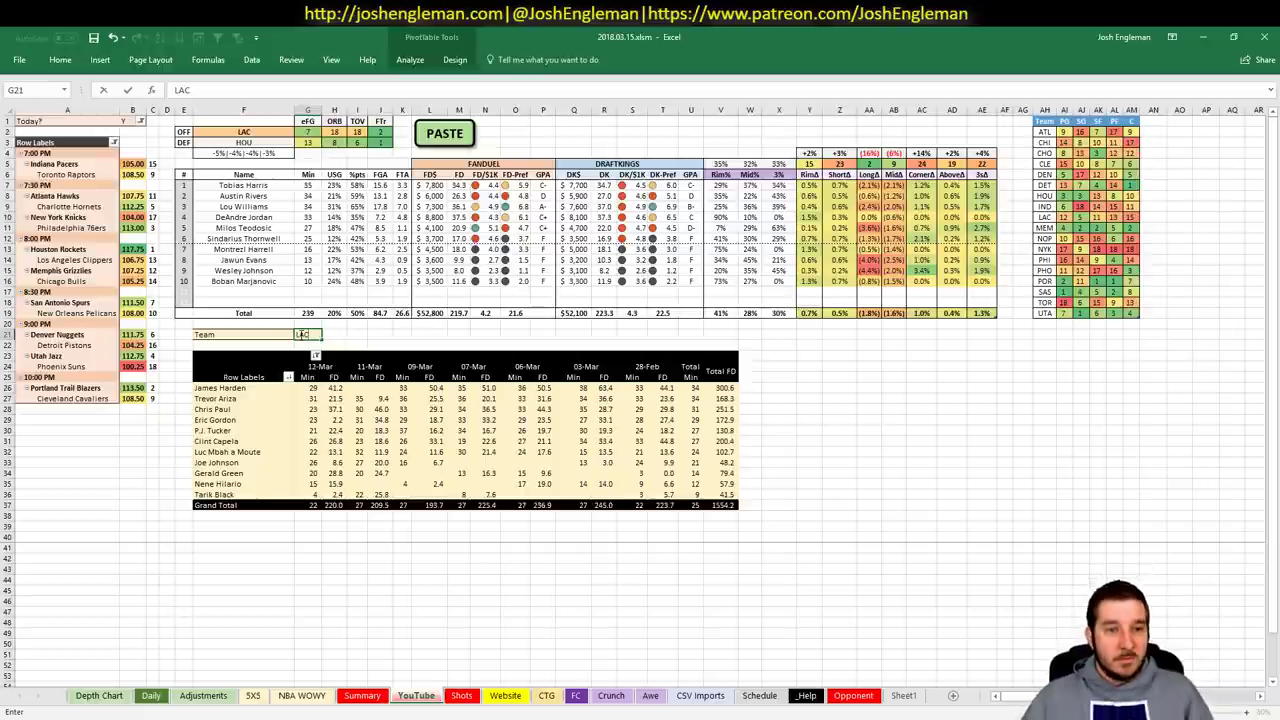
key(Return)
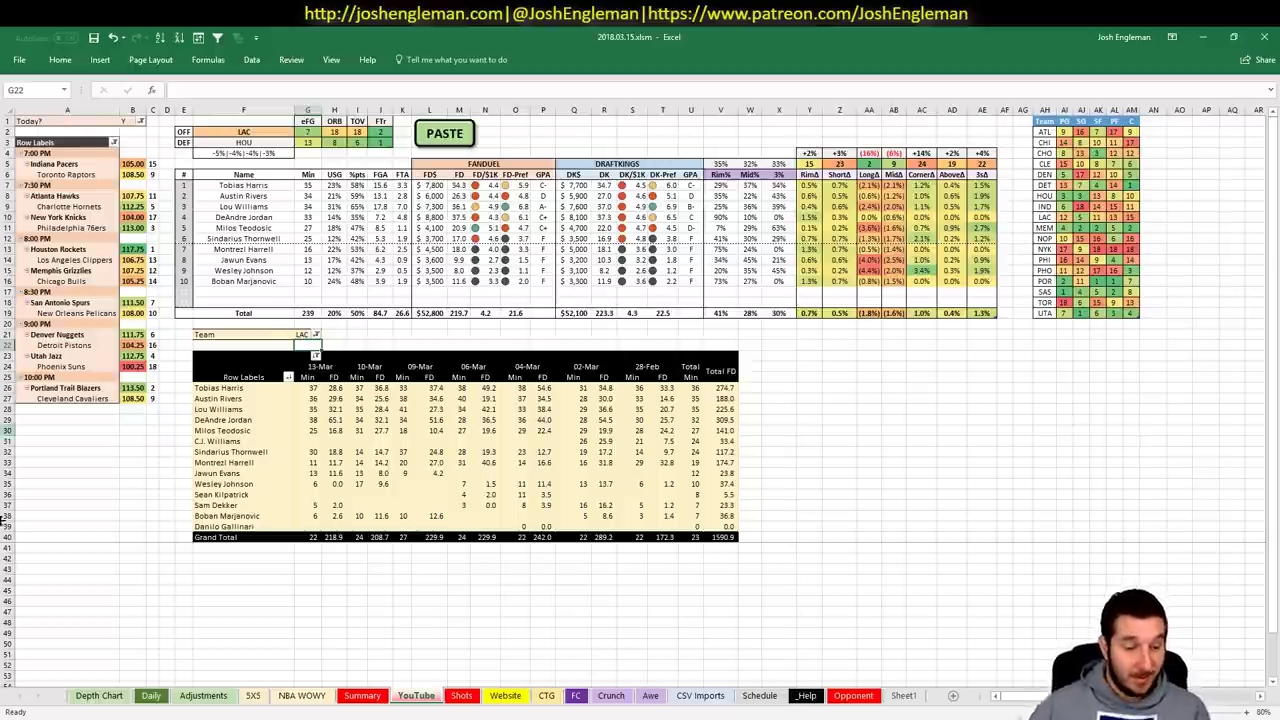
- Switch to FantasyCruncher, check Lou Williams's game log among the shooting guards, close it and return to the Excel workbook
key(alt+Tab)
mouse_move(205, 175)
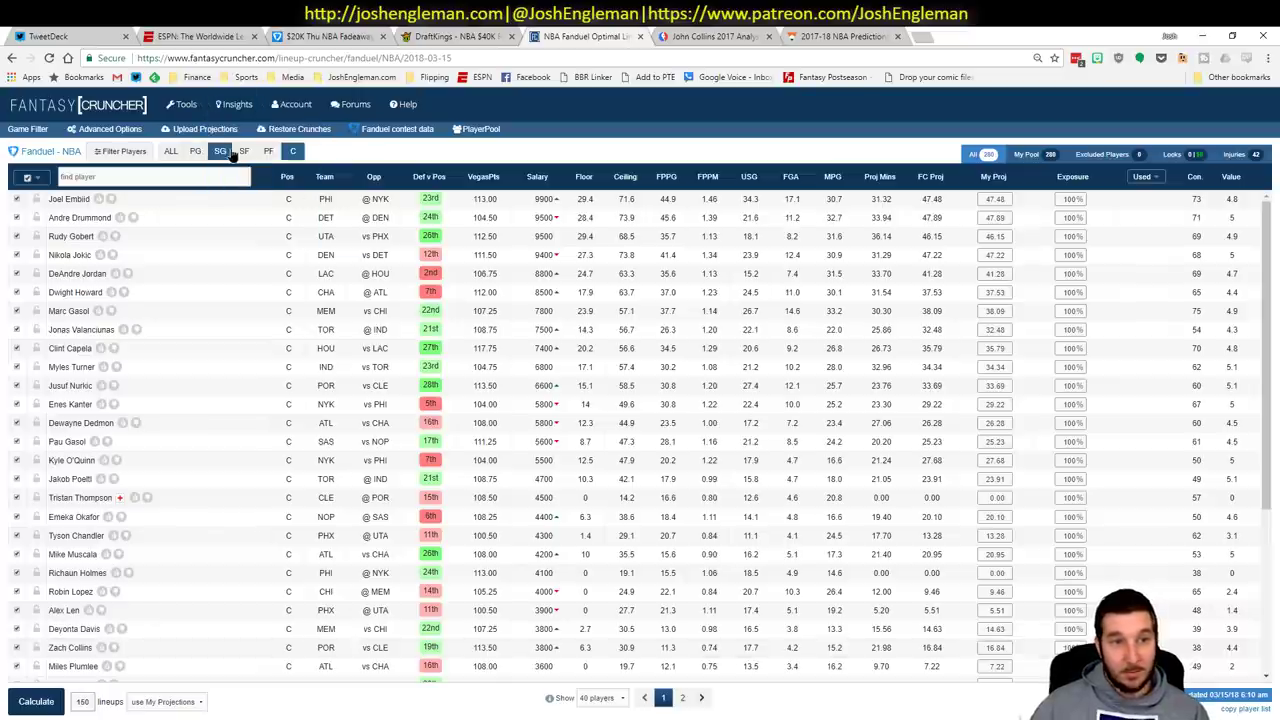
click(220, 151)
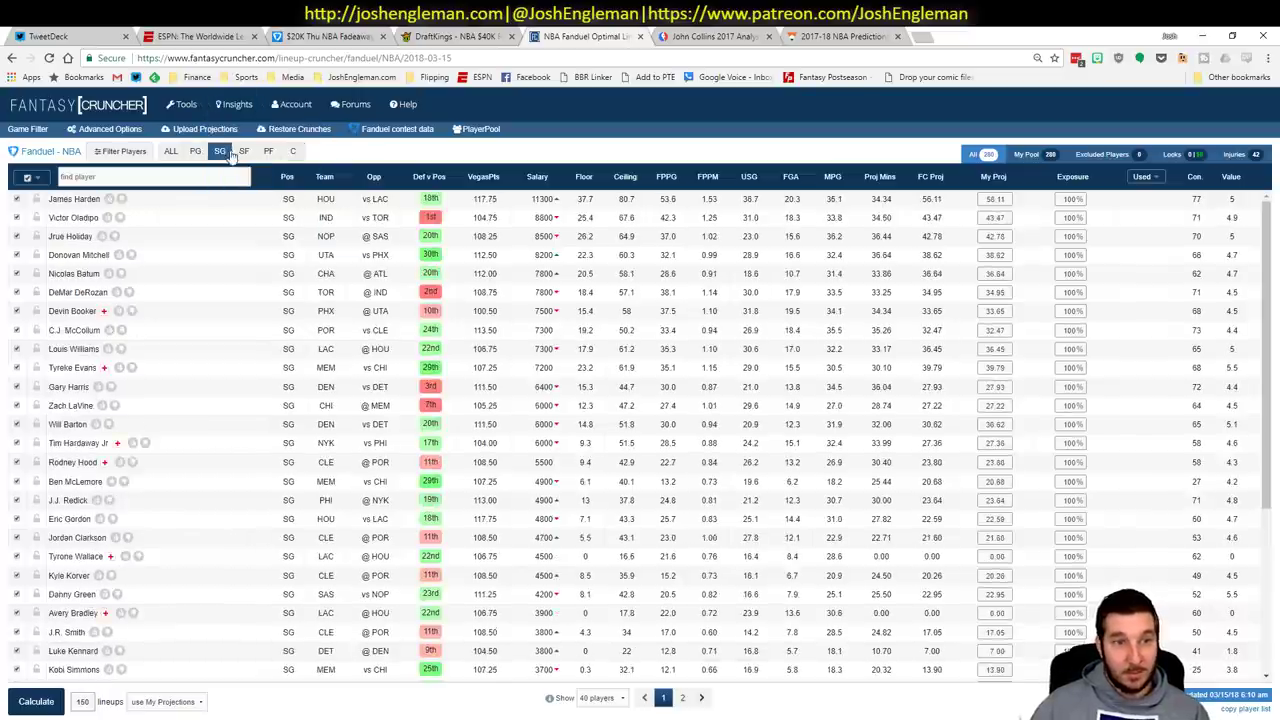
click(80, 351)
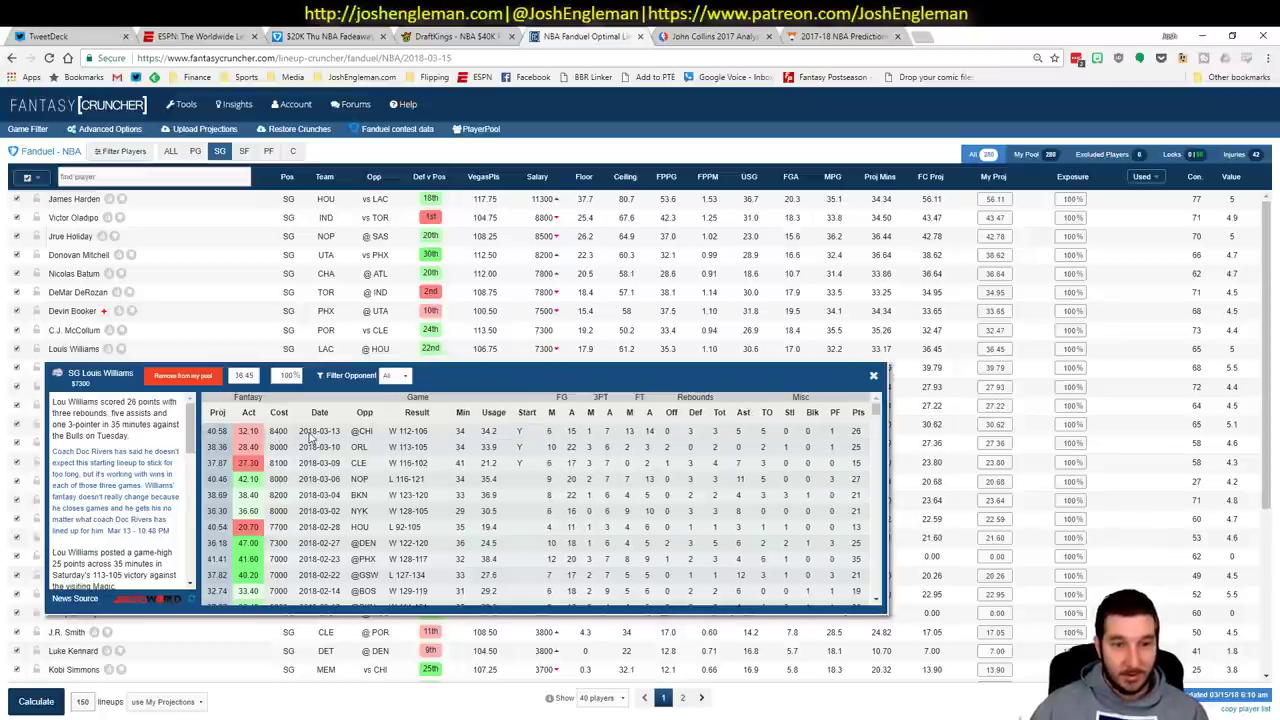
click(873, 376)
key(alt+Tab)
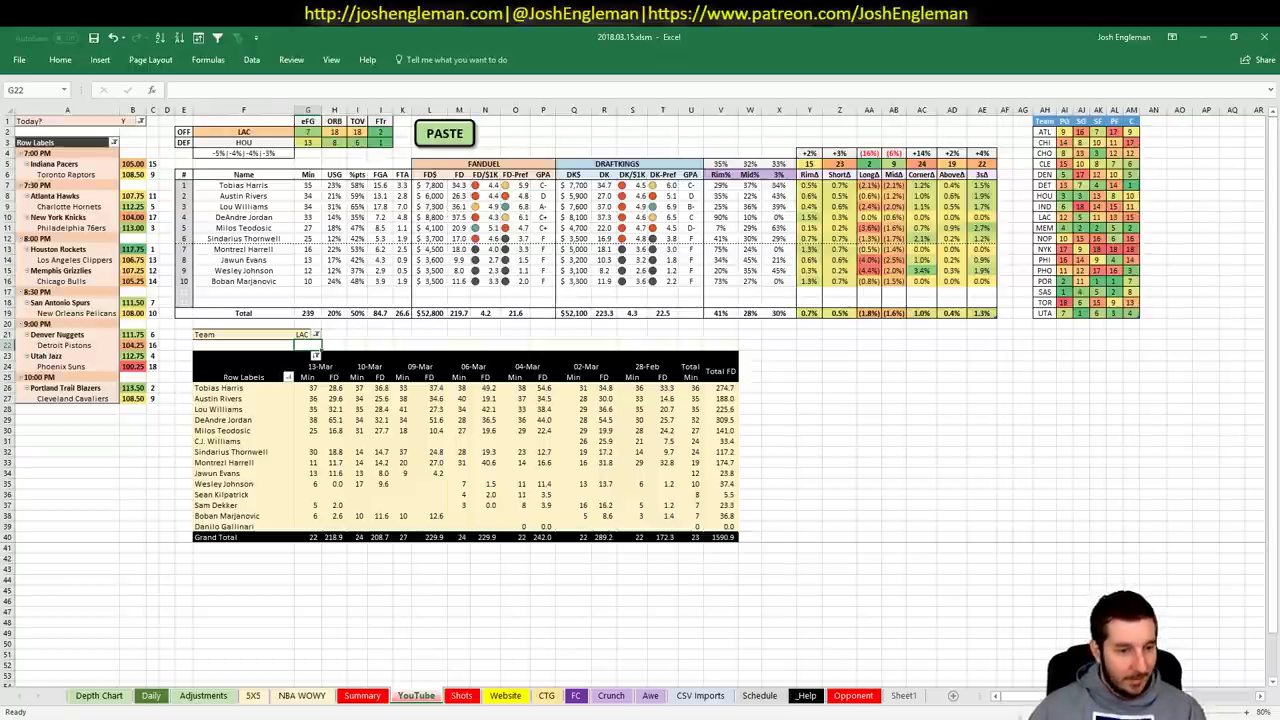
- Check DeAndre Jordan's FantasyCruncher game log filtered to opponent HOU, close it and return to the Excel workbook
key(alt+Tab)
click(292, 151)
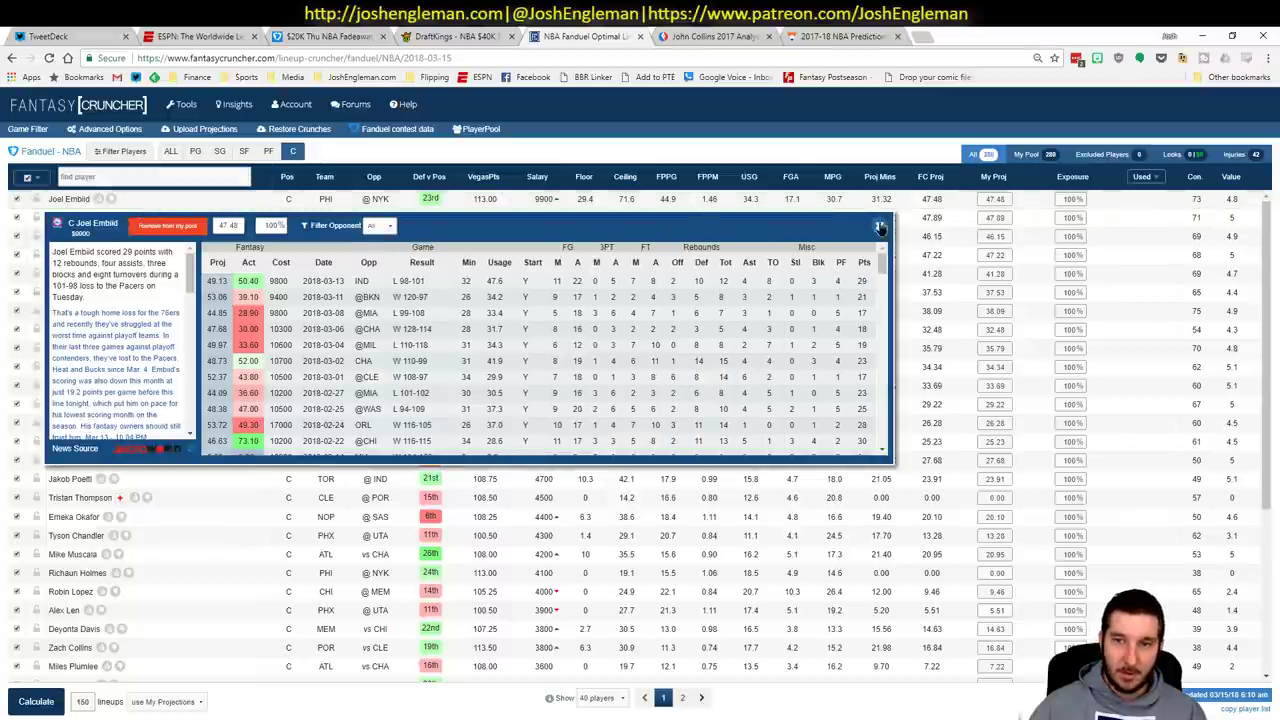
mouse_move(85, 276)
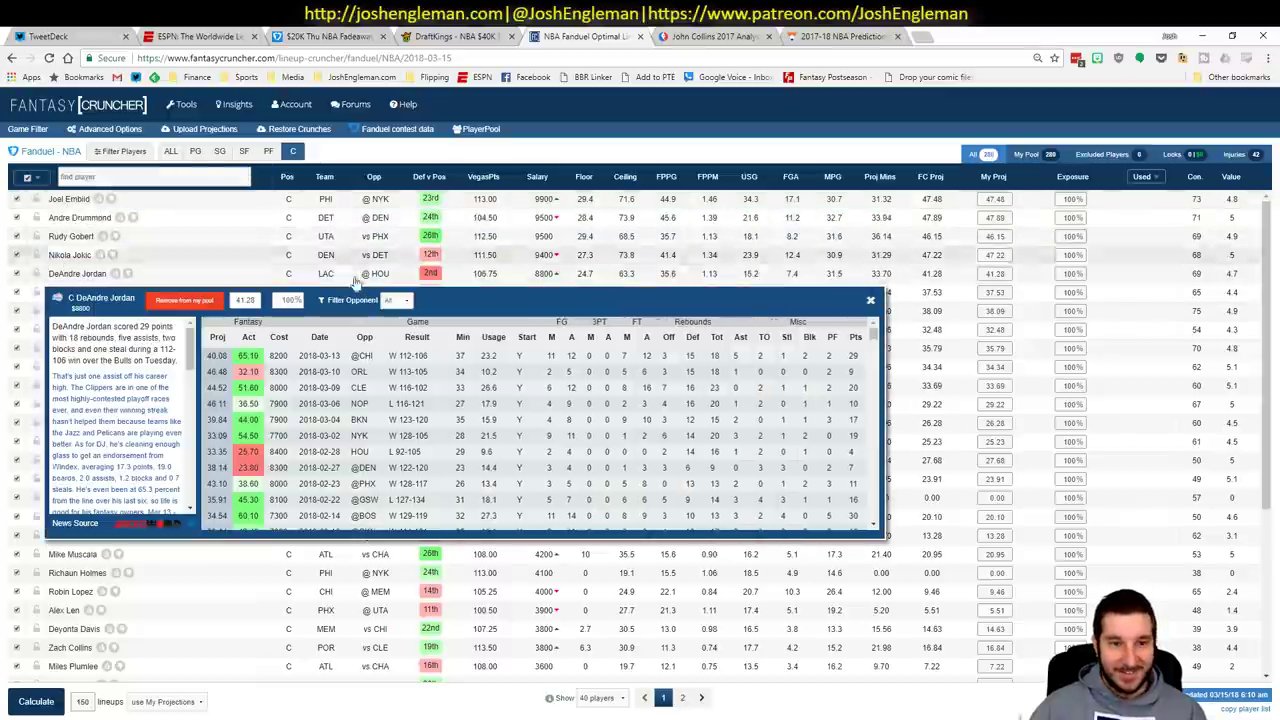
click(395, 300)
click(391, 322)
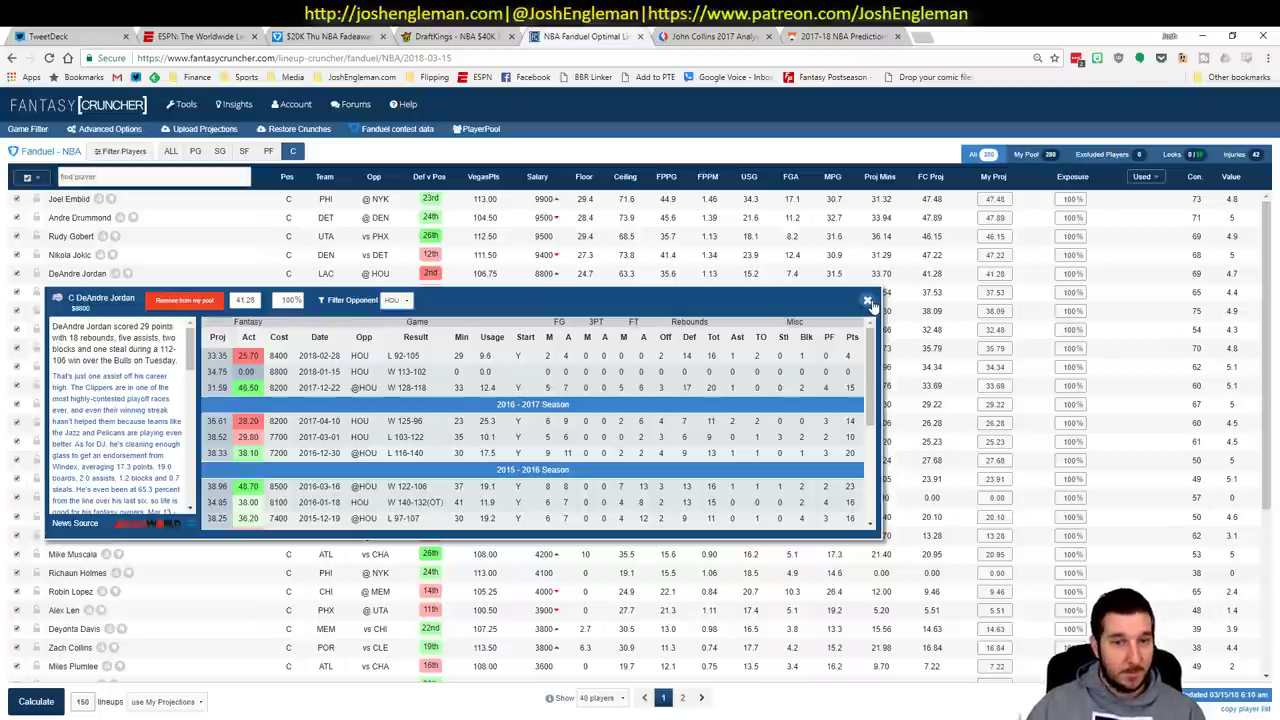
click(868, 301)
key(alt+Tab)
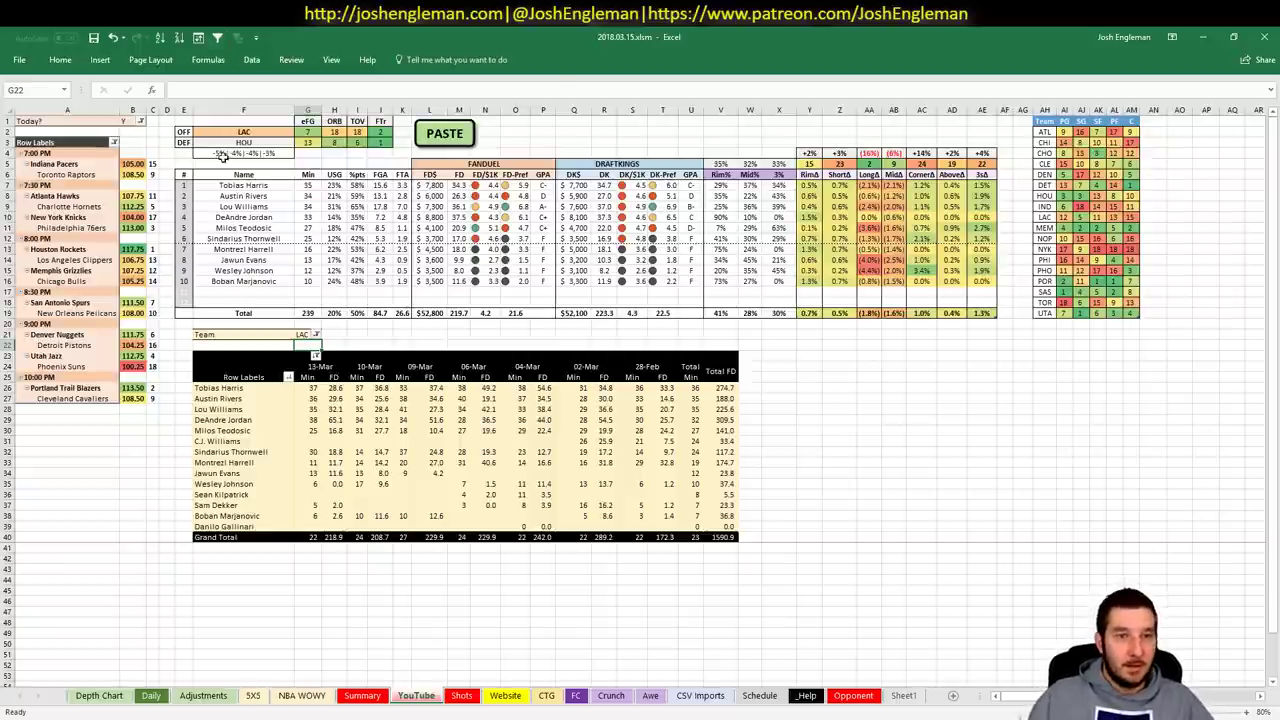
- Set the offensive team in cell F2 of the YouTube sheet to MEM
click(255, 133)
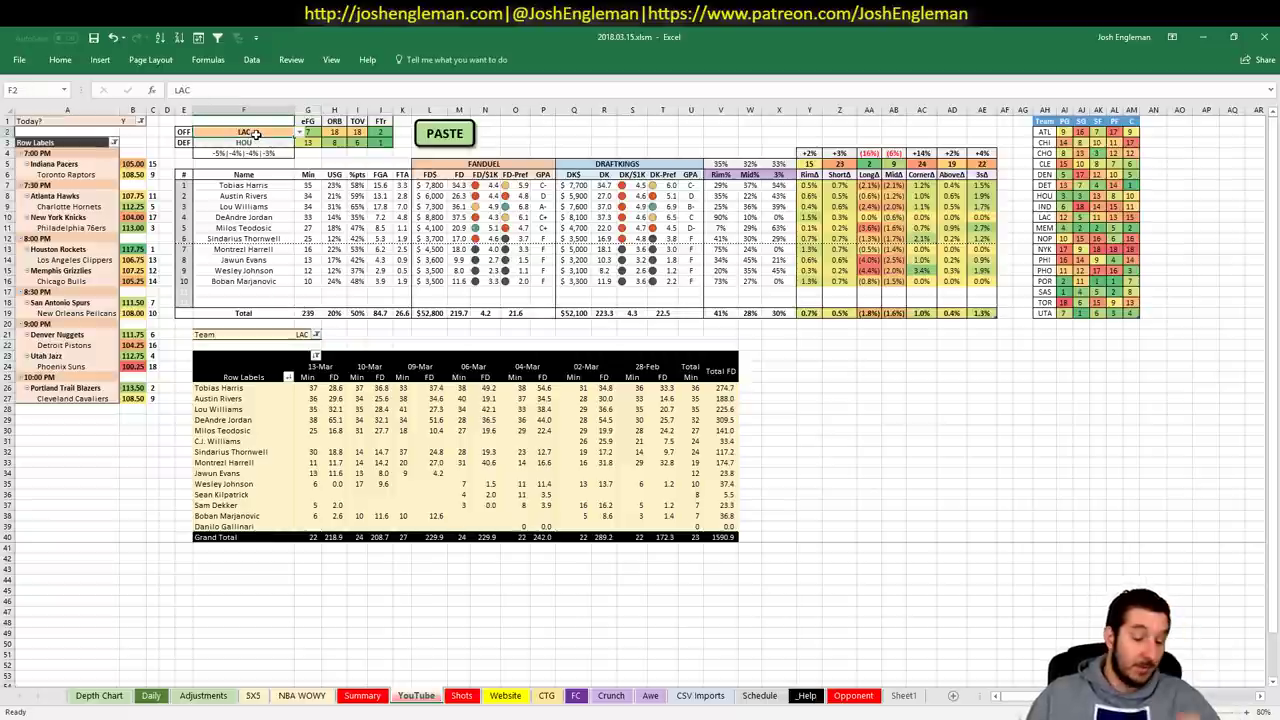
text(MEM)
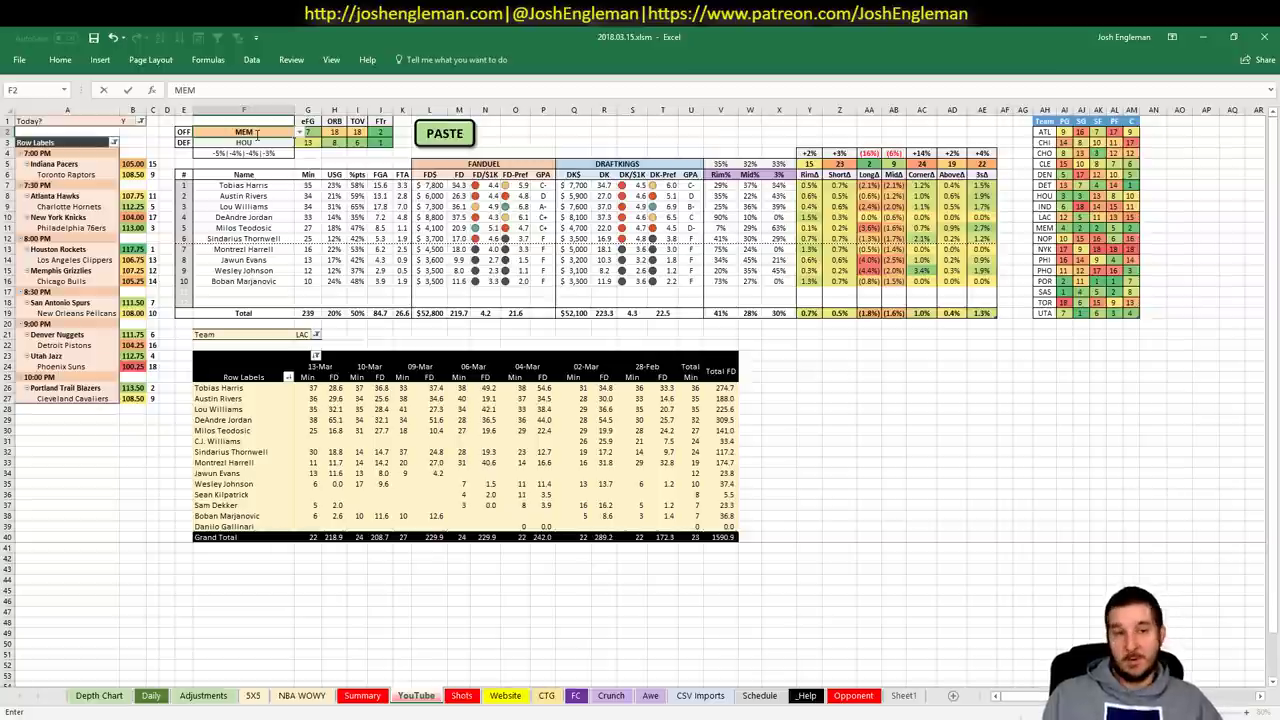
key(Return)
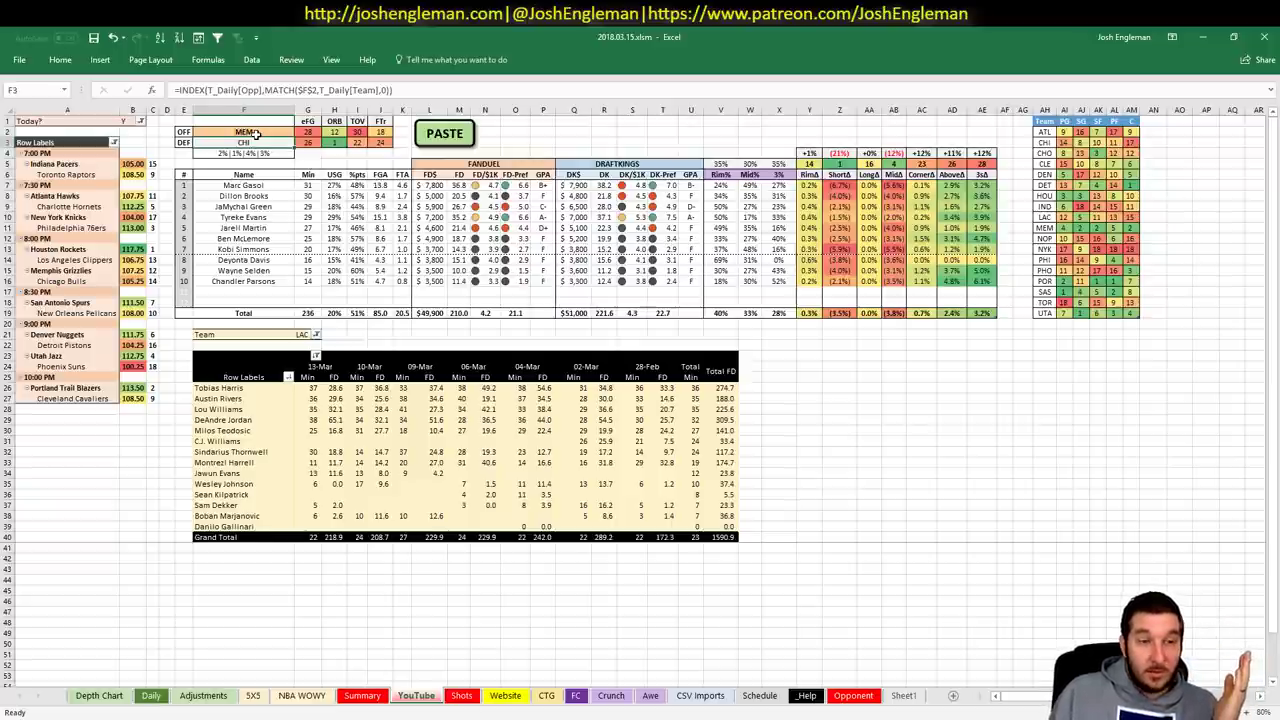
- Open the bookmarked Sportsbook Review page of NBA spreads with totals in the browser, examine the March 15 lines, and return to Excel
key(alt+Tab)
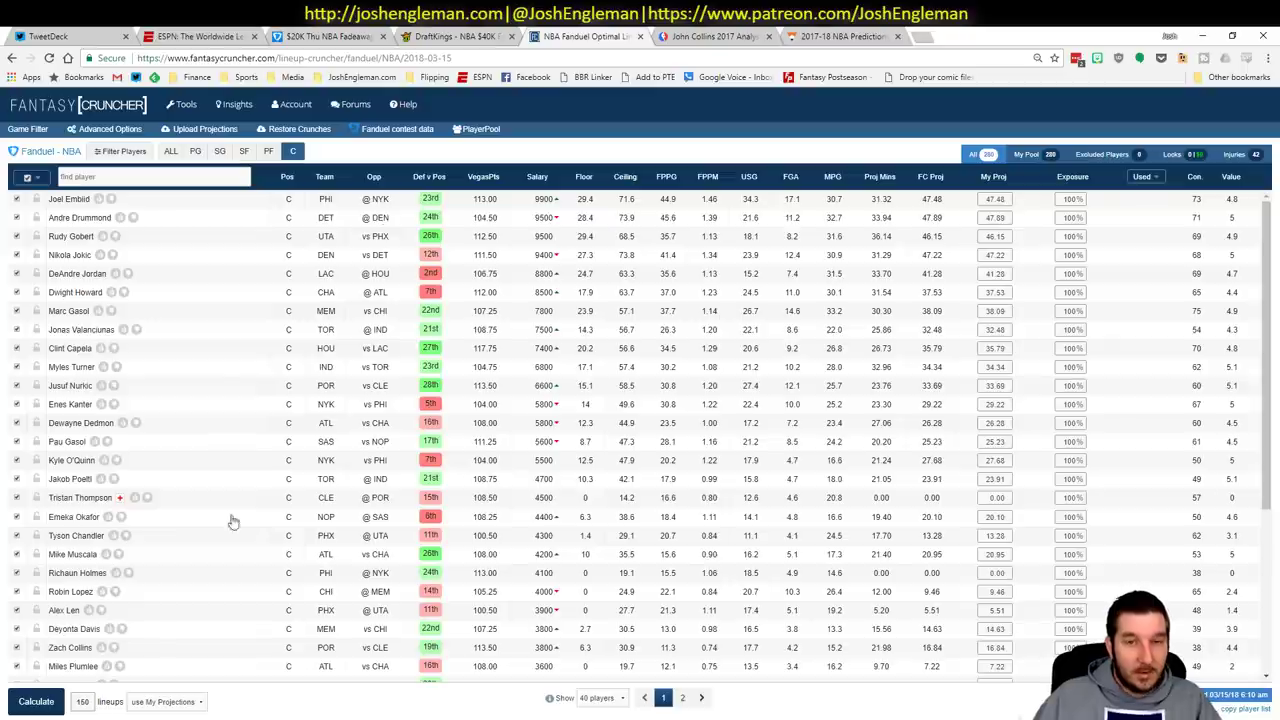
click(700, 37)
click(362, 77)
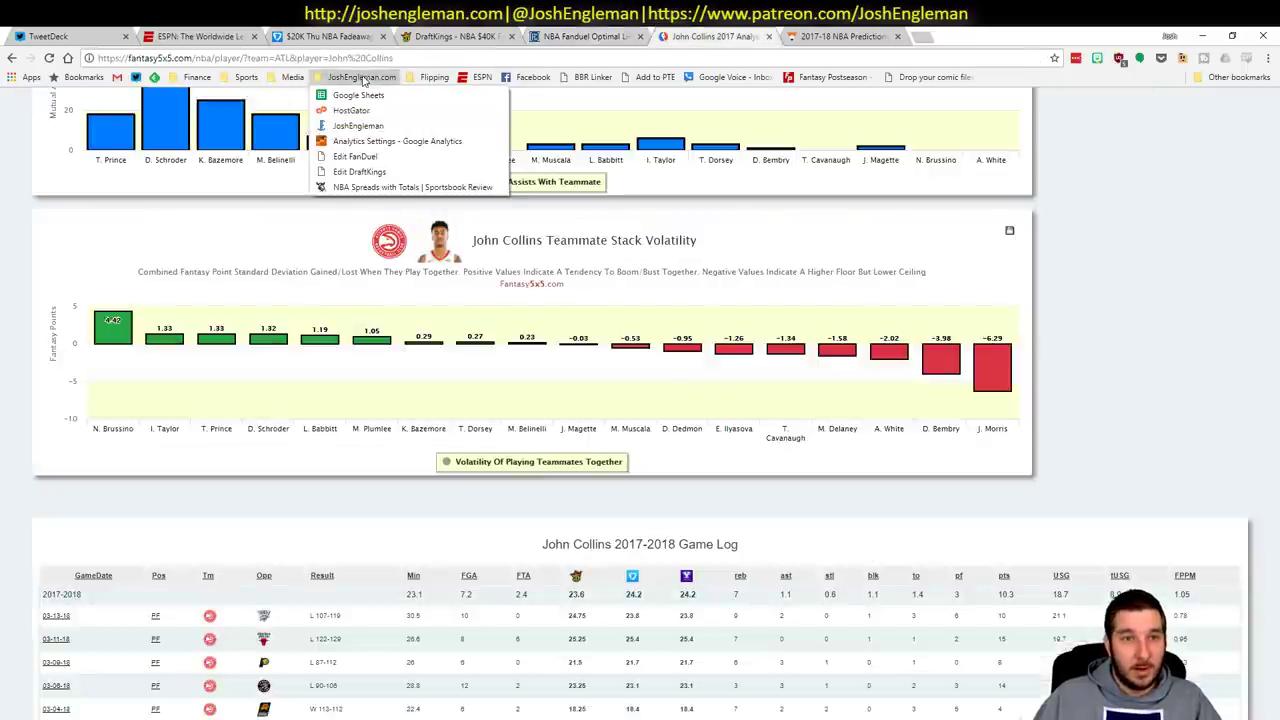
click(390, 186)
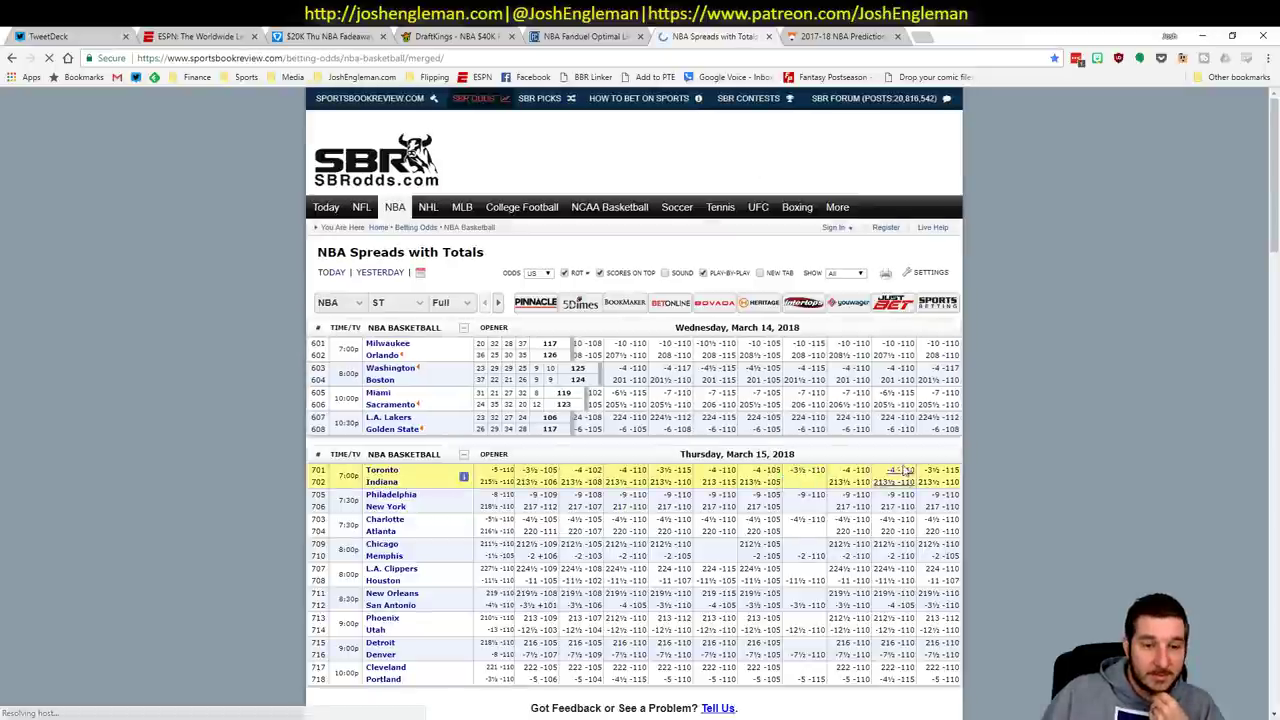
scroll(640, 487, down, 1)
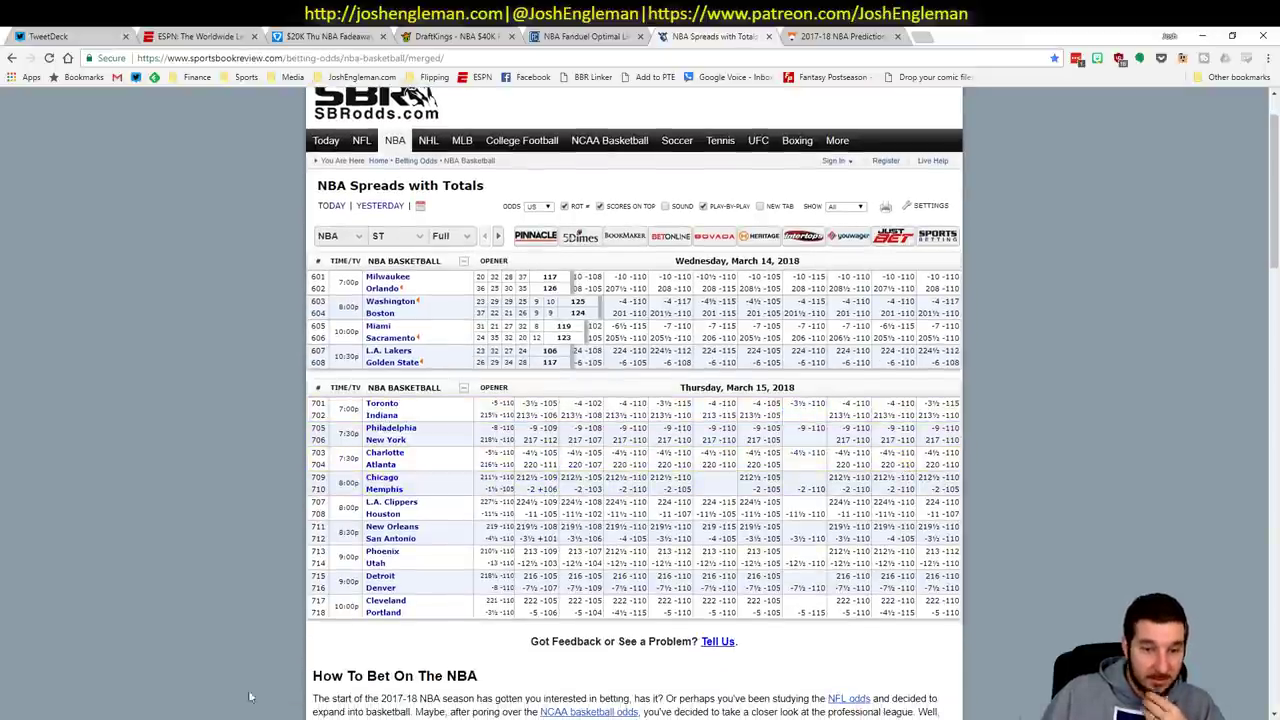
key(alt+Tab)
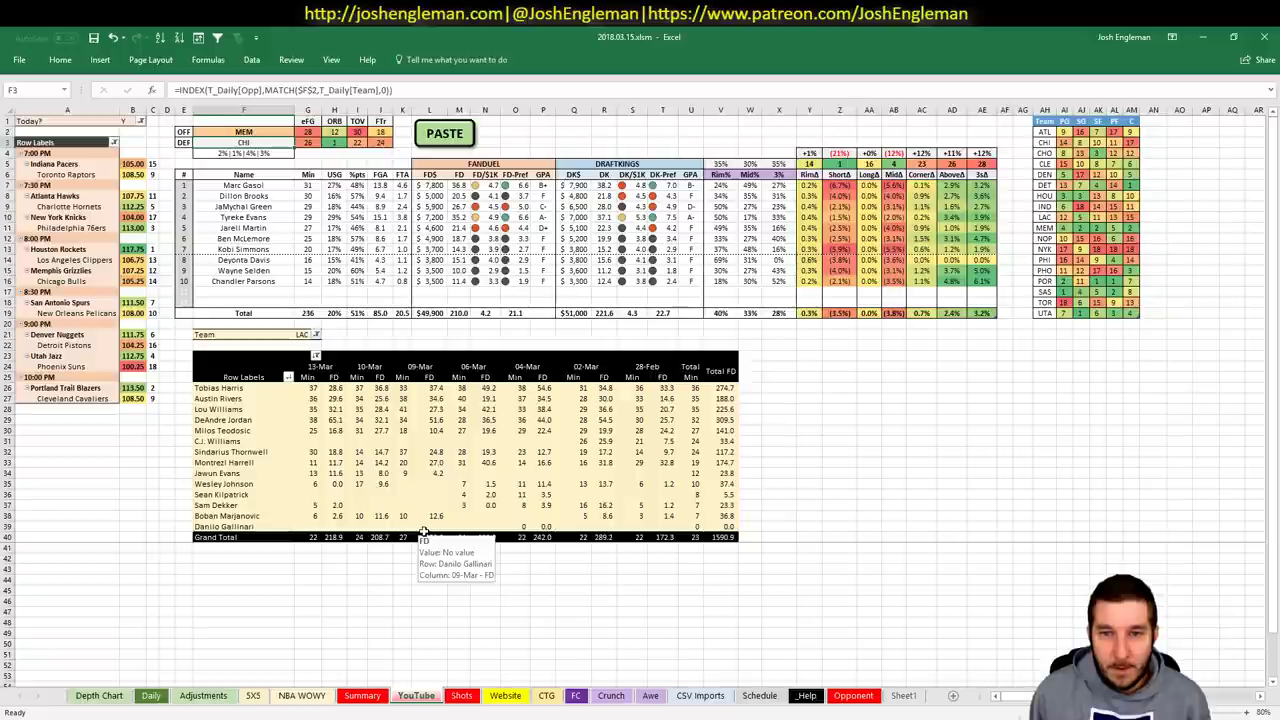
- Set the Team filter of the recent-games pivot table to MEM
click(305, 336)
text(MEM)
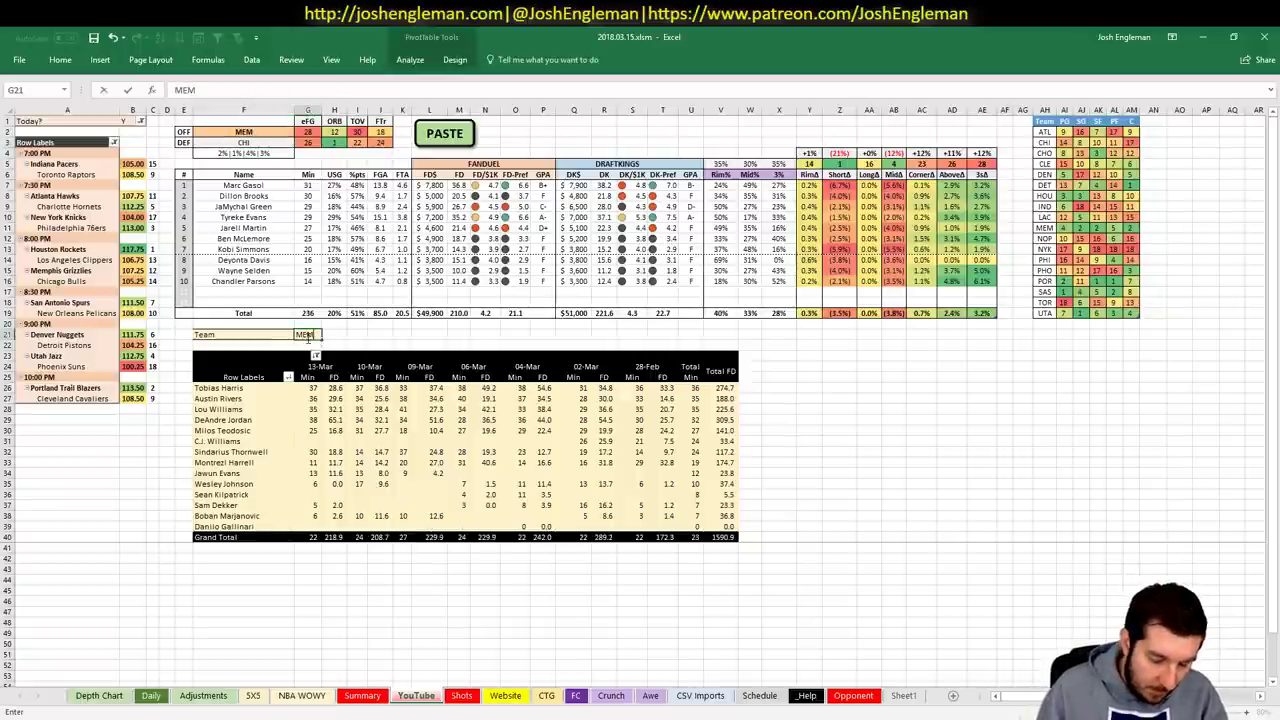
key(Return)
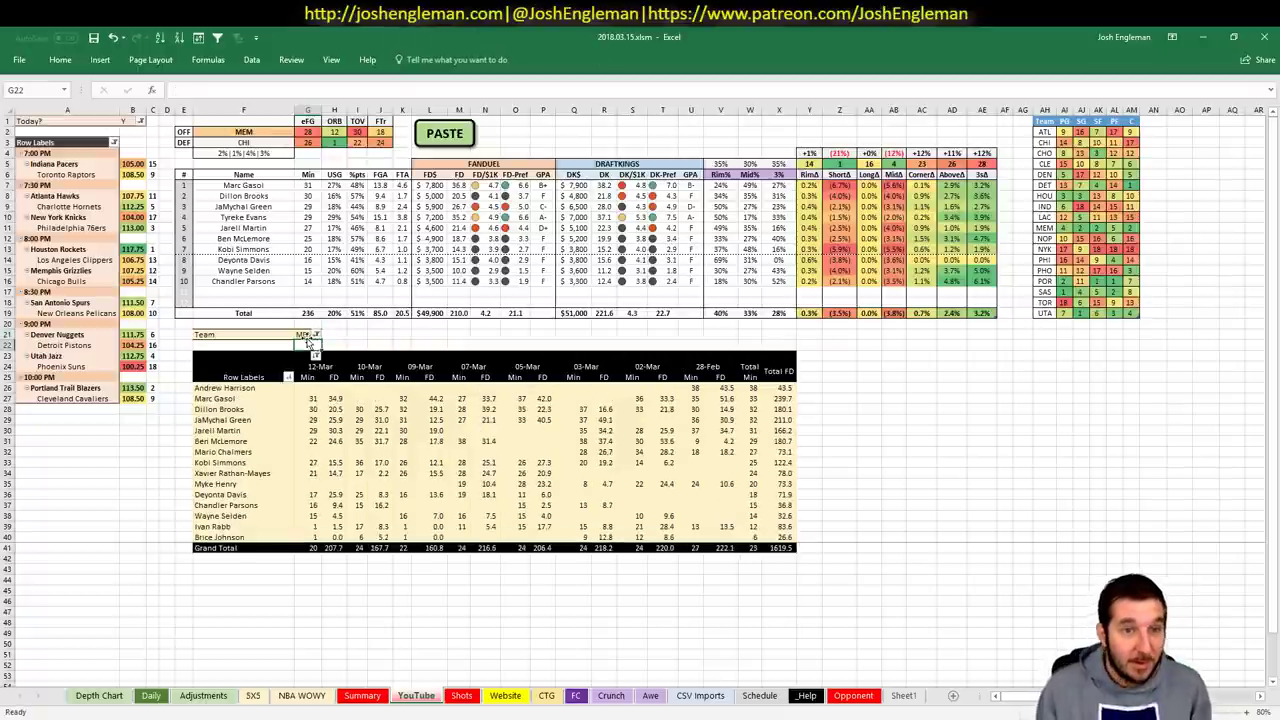
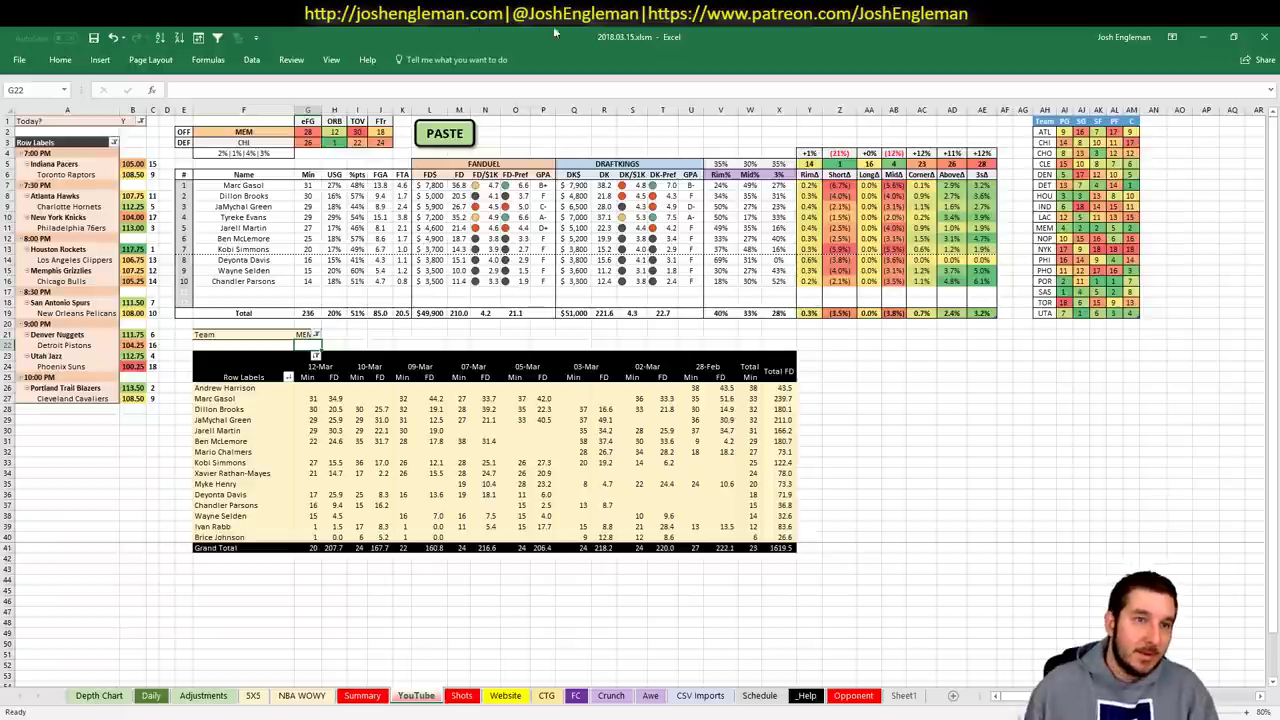
- Set both the offensive team in cell F2 and the recent-games pivot table's Team filter to CHI
click(212, 131)
text(CHI)
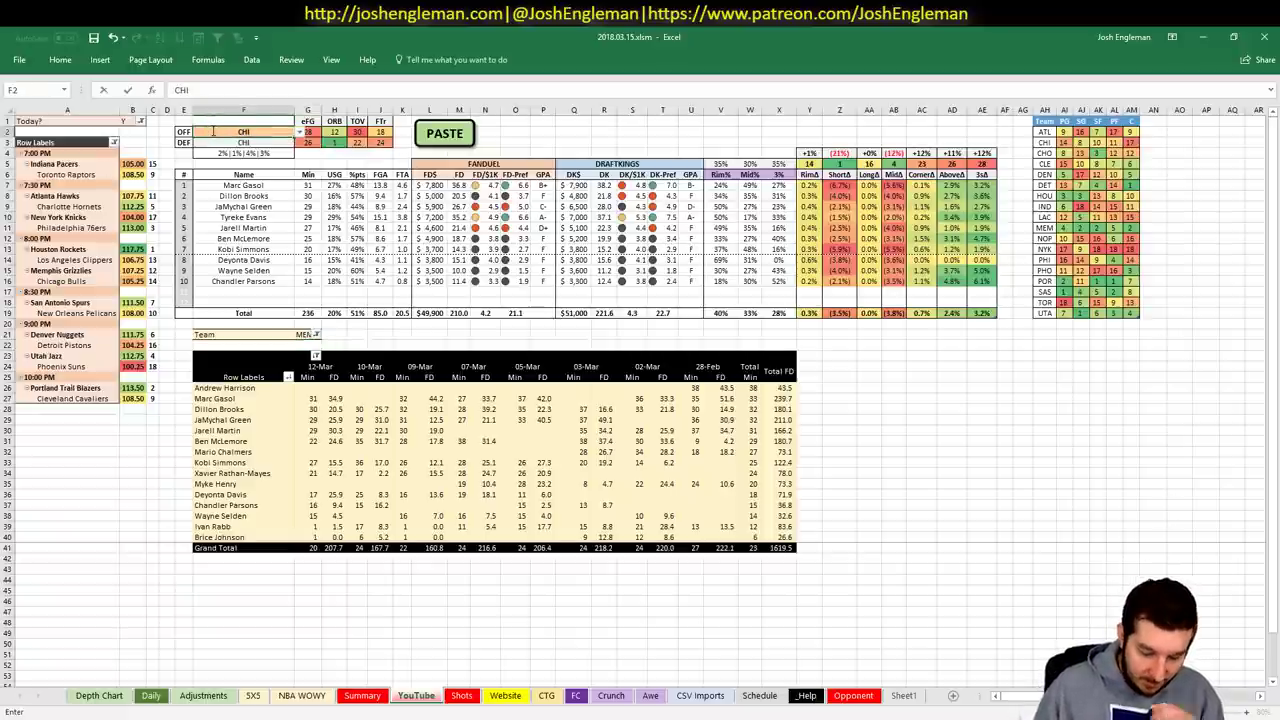
key(Escape)
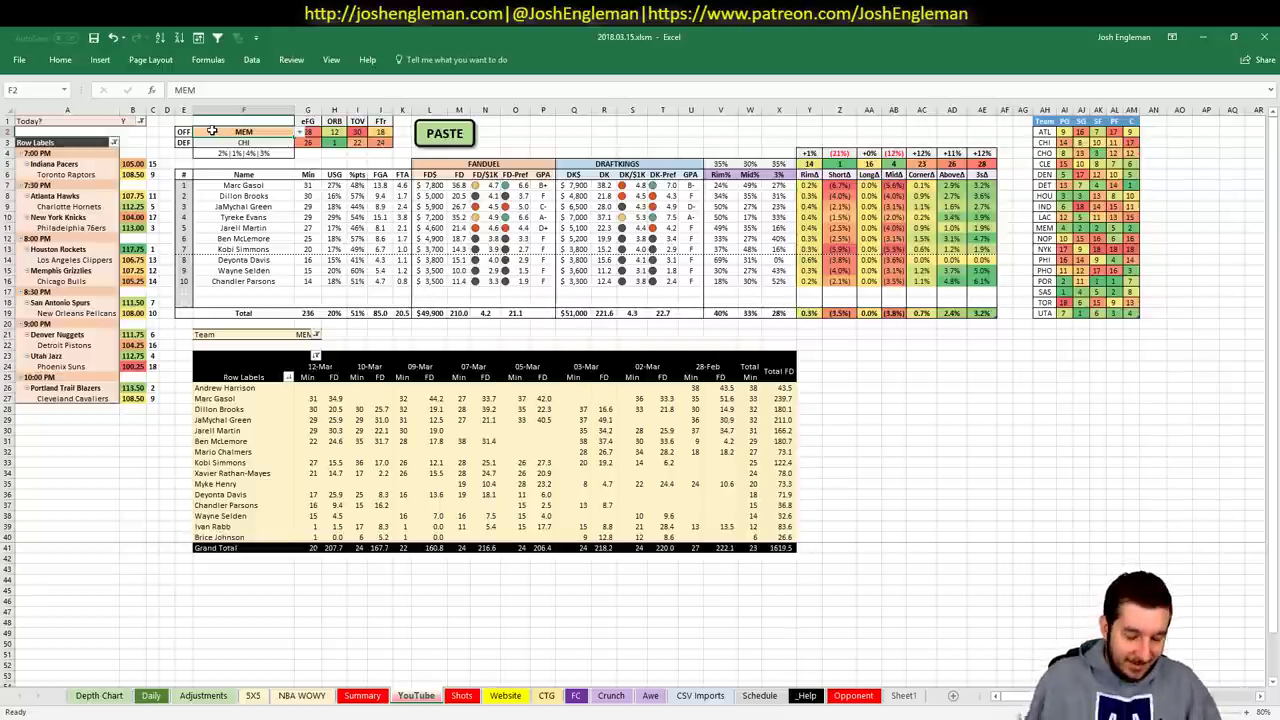
text(CHI)
key(Return)
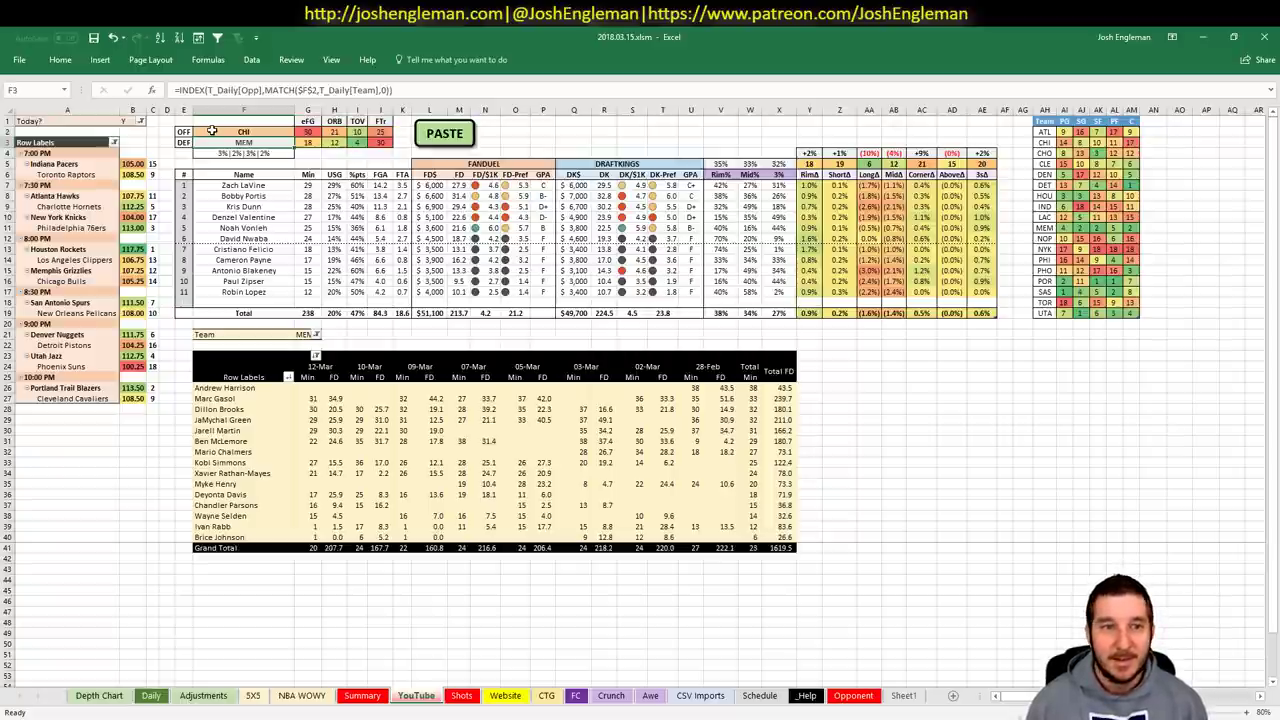
click(303, 335)
text(CHI)
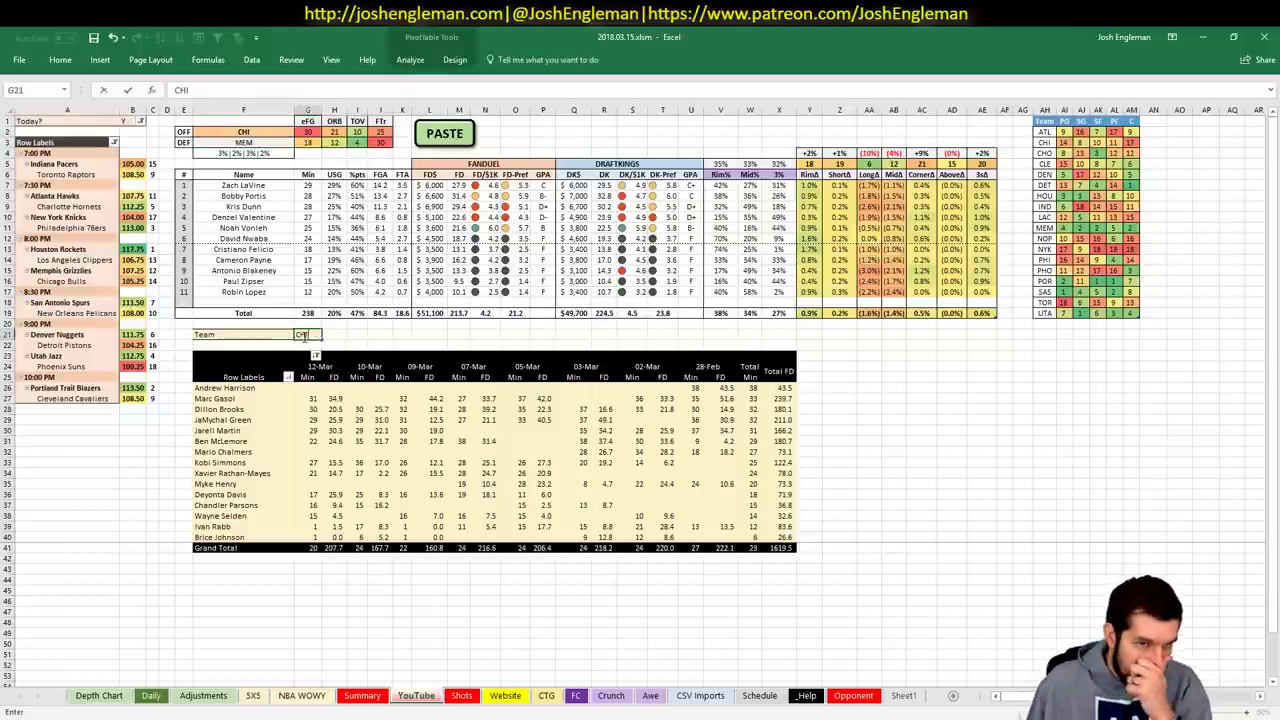
key(Return)
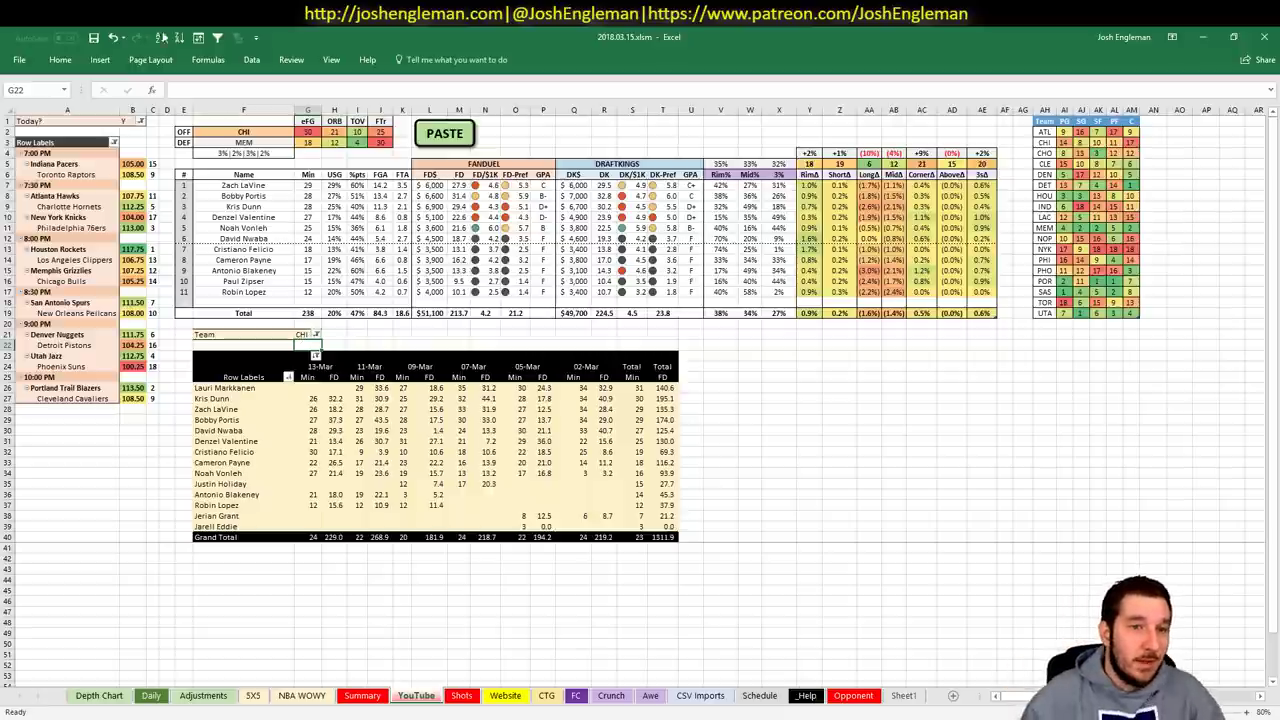
- Set the offensive team in cell F2 and the pivot's Team filter to SAS, and select Kyle Anderson's 12-Mar FD value
click(240, 131)
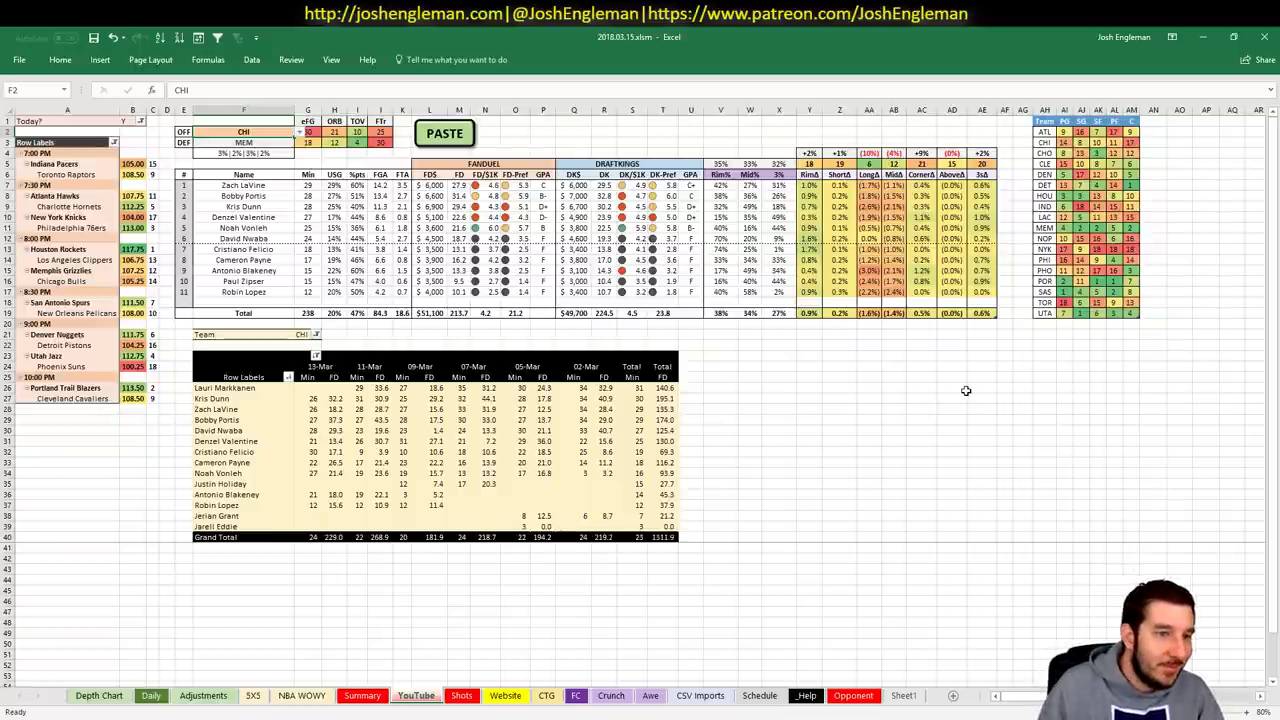
text(SAS)
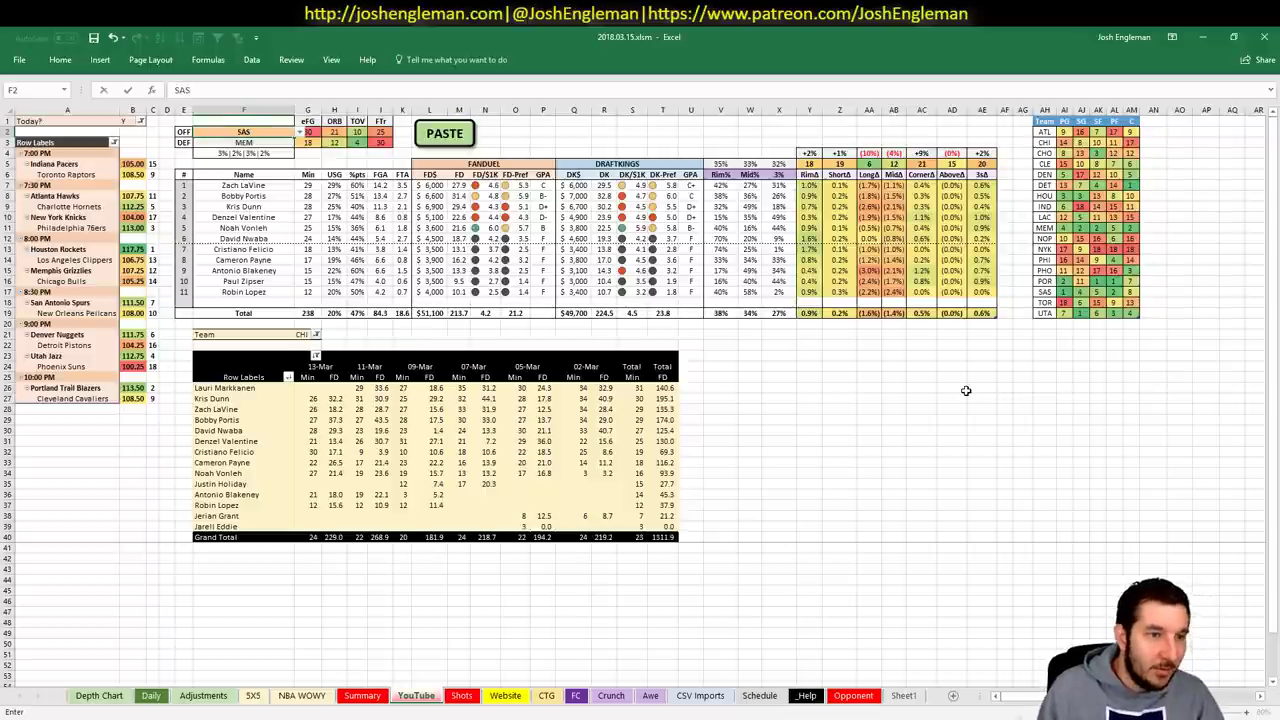
key(Return)
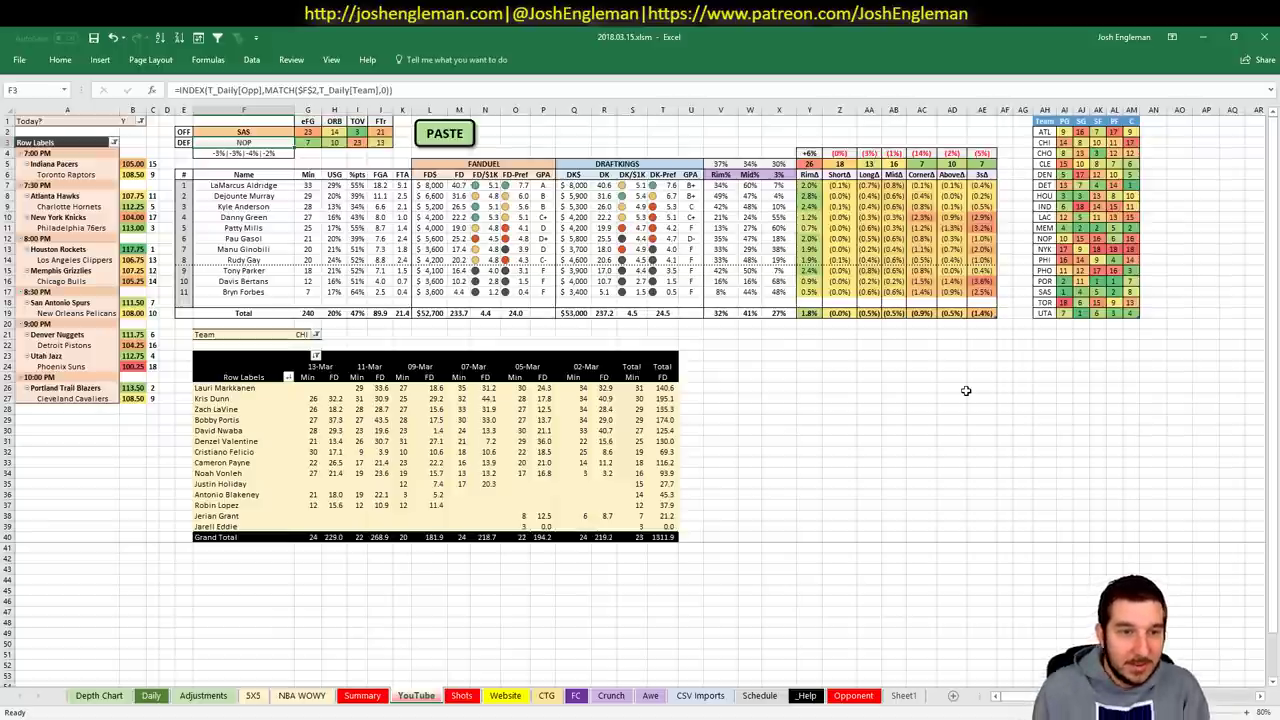
click(302, 334)
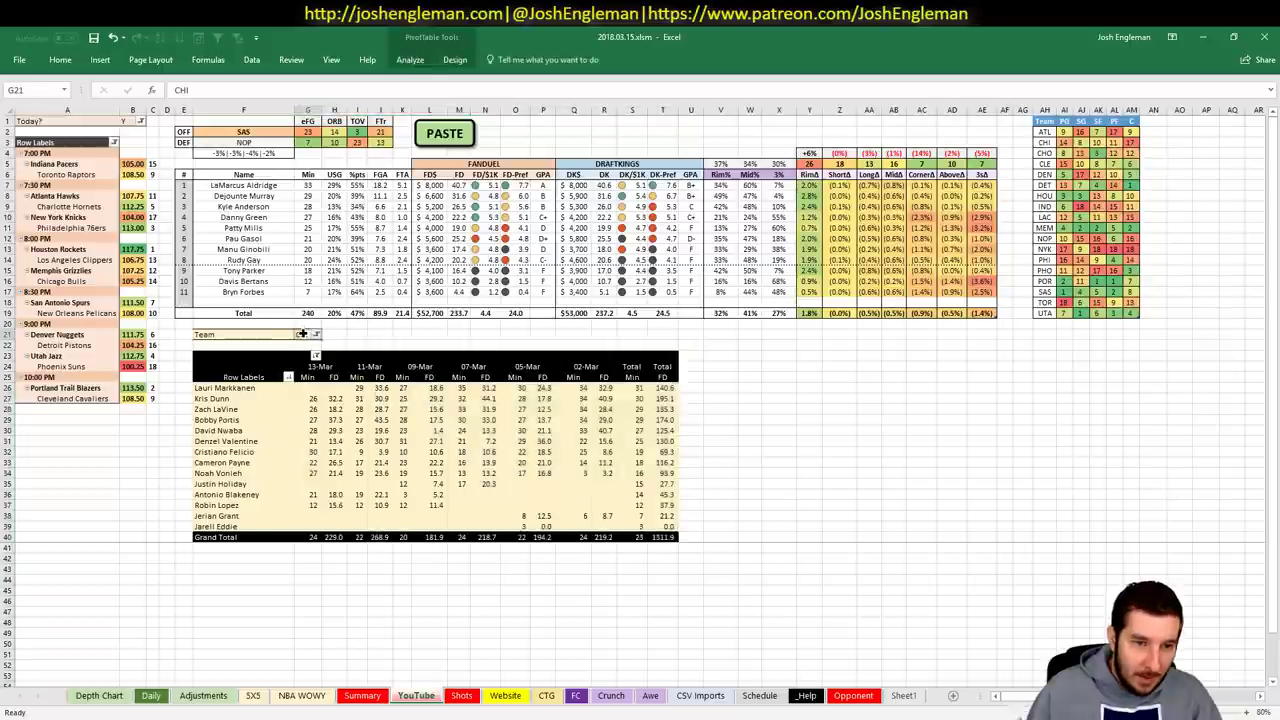
text(SAS)
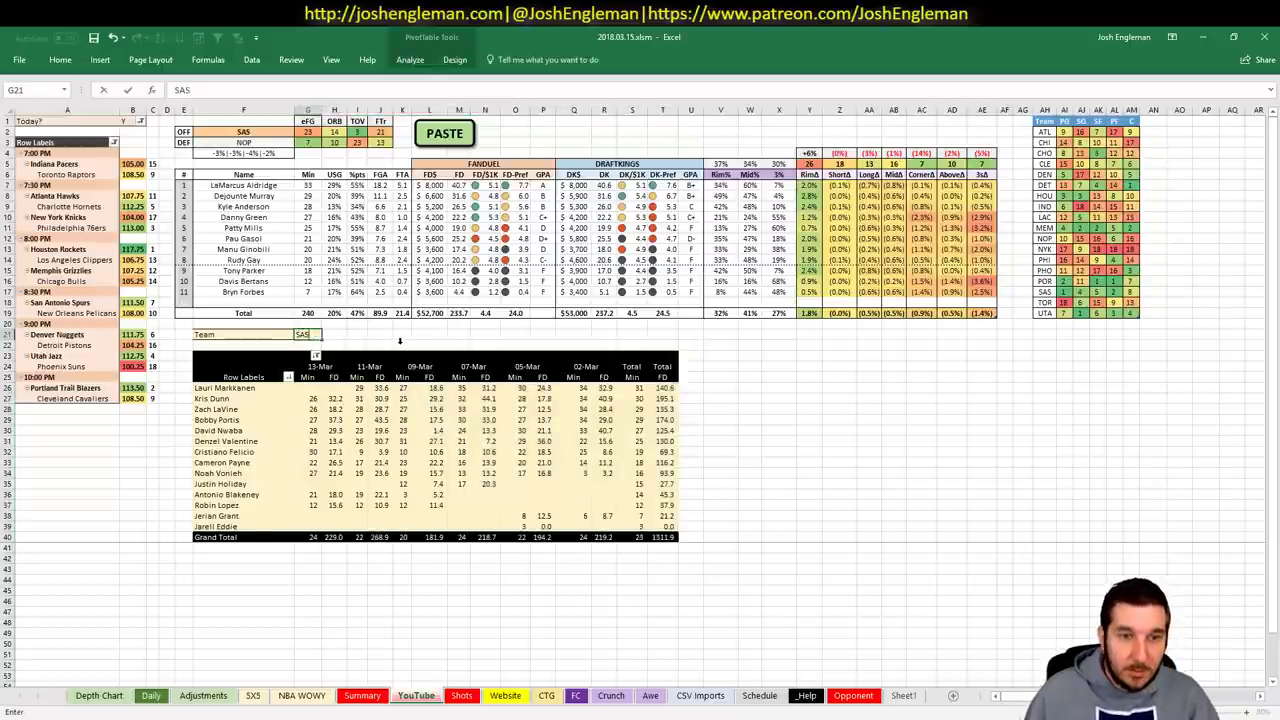
key(Tab)
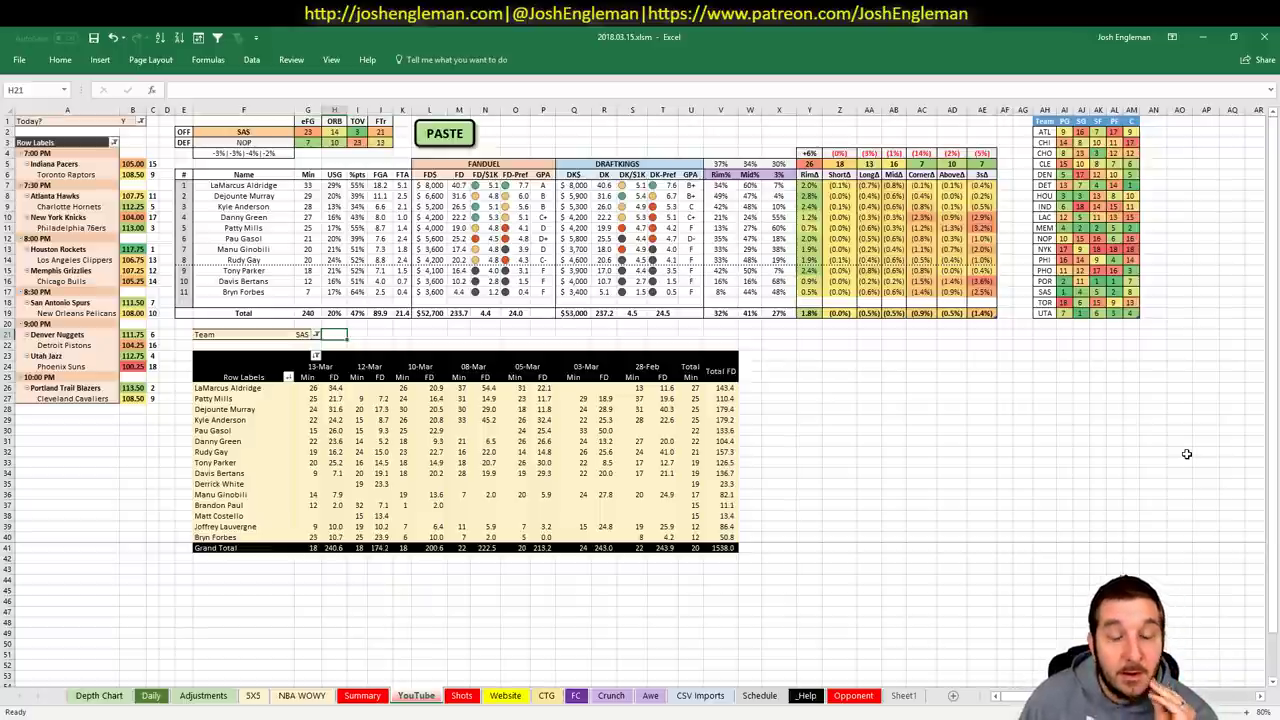
click(388, 421)
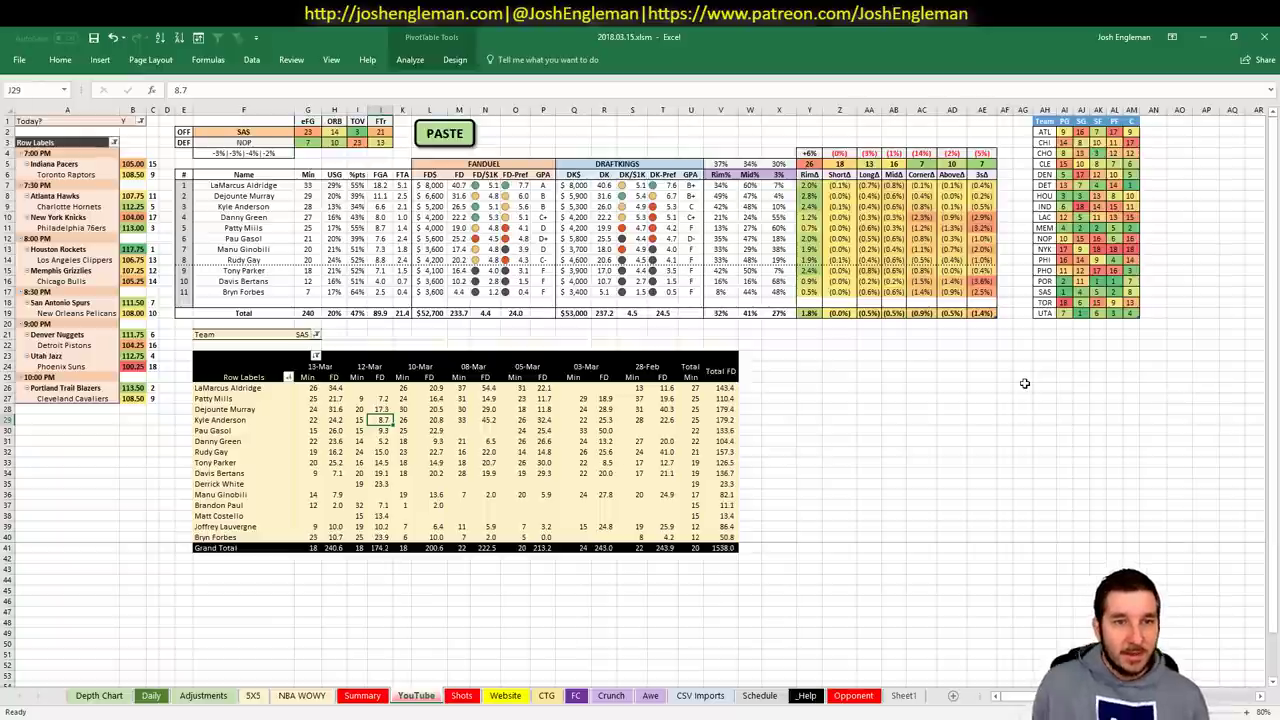
- Switch to the browser's FantasyCruncher FanDuel page, filter to power forwards, examine LaMarcus Aldridge's game log, and return to Excel
key(alt+Tab)
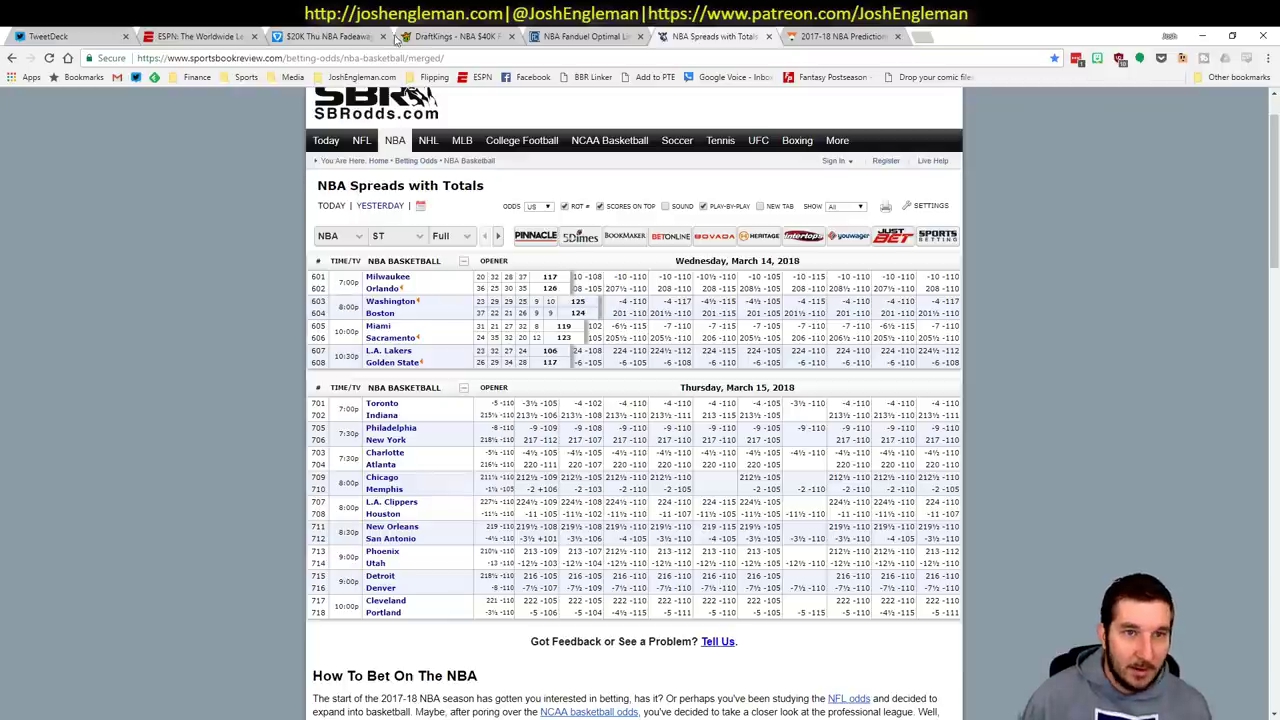
click(618, 36)
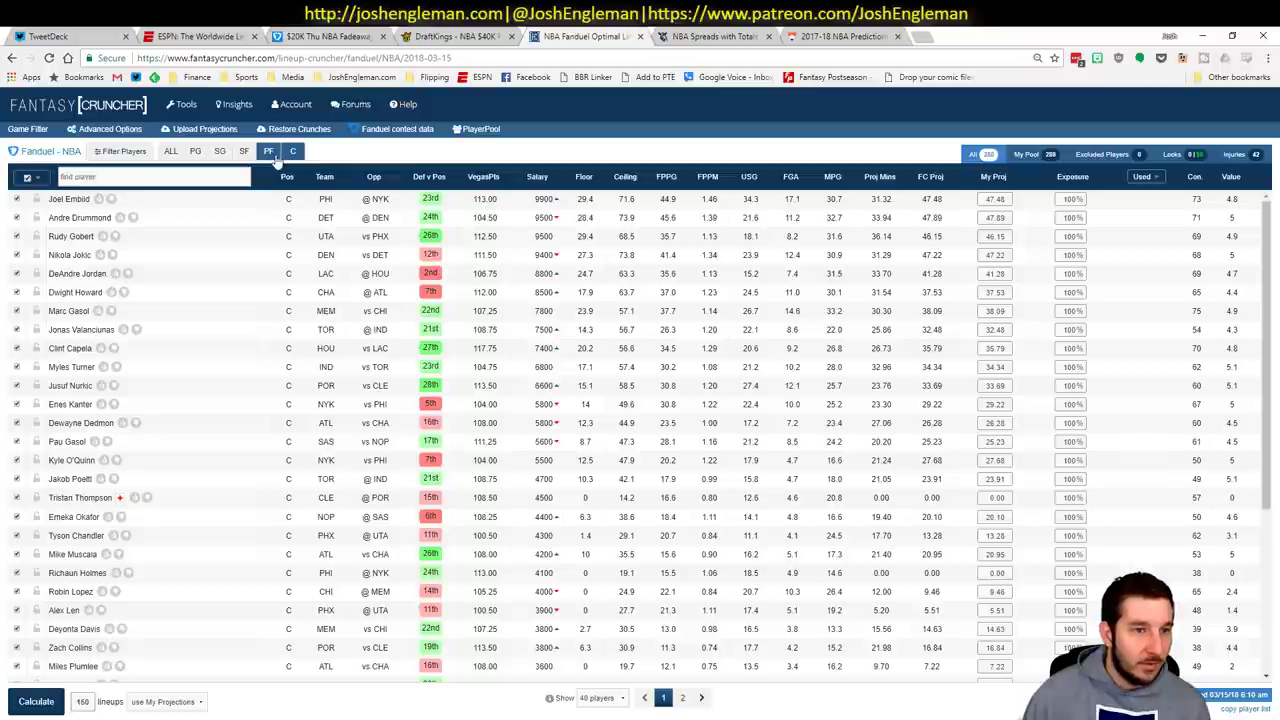
click(272, 155)
click(78, 255)
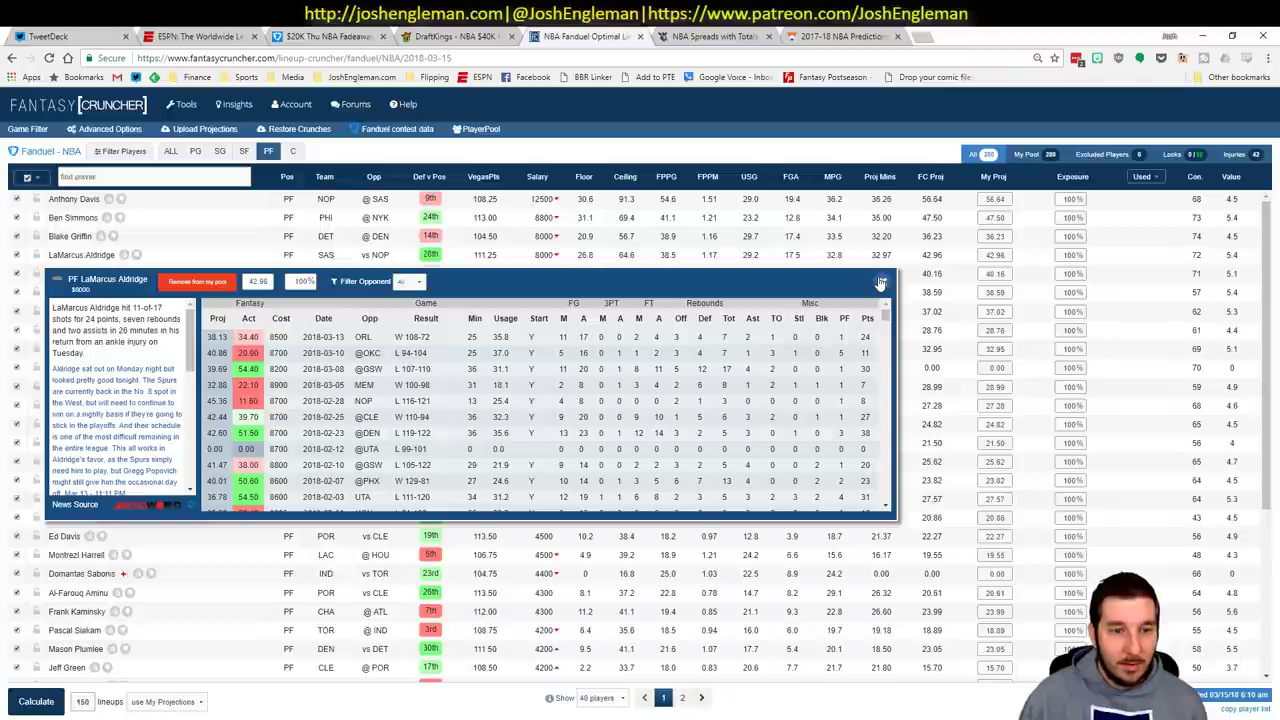
click(881, 284)
key(alt+Tab)
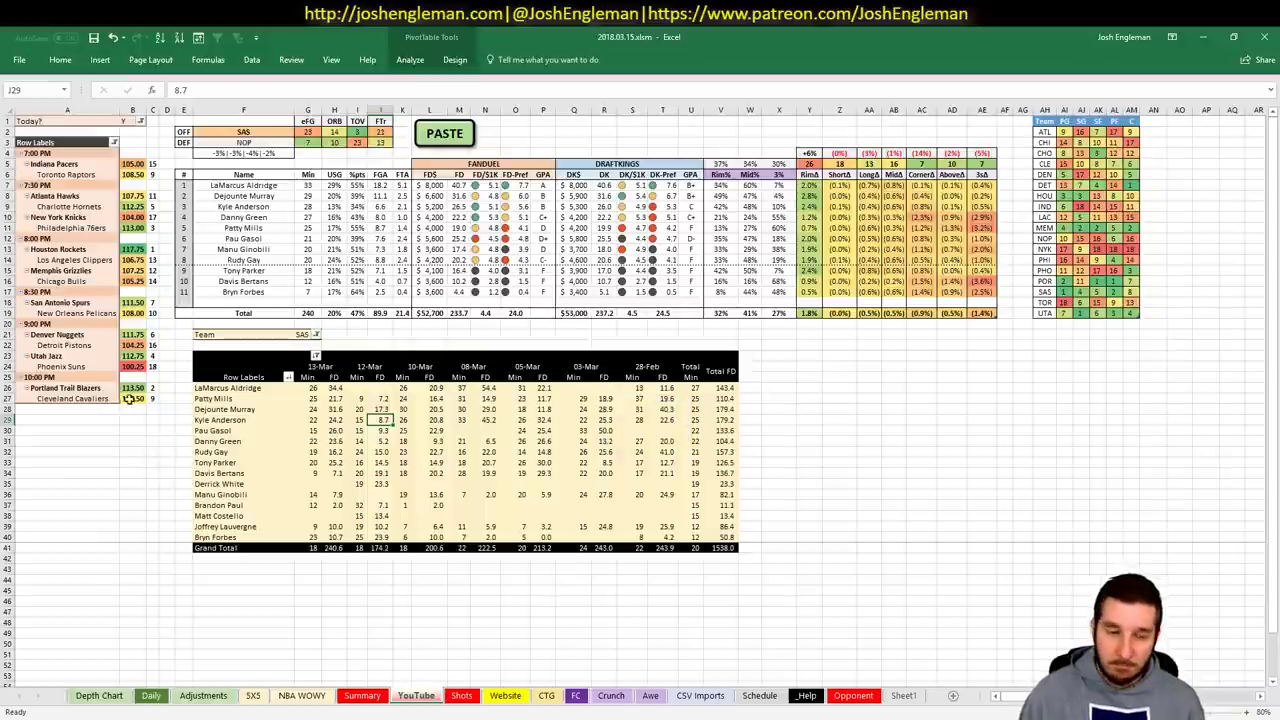
- Set the offensive team in cell F2 and the recent-games pivot table's Team filter to NOP
click(252, 134)
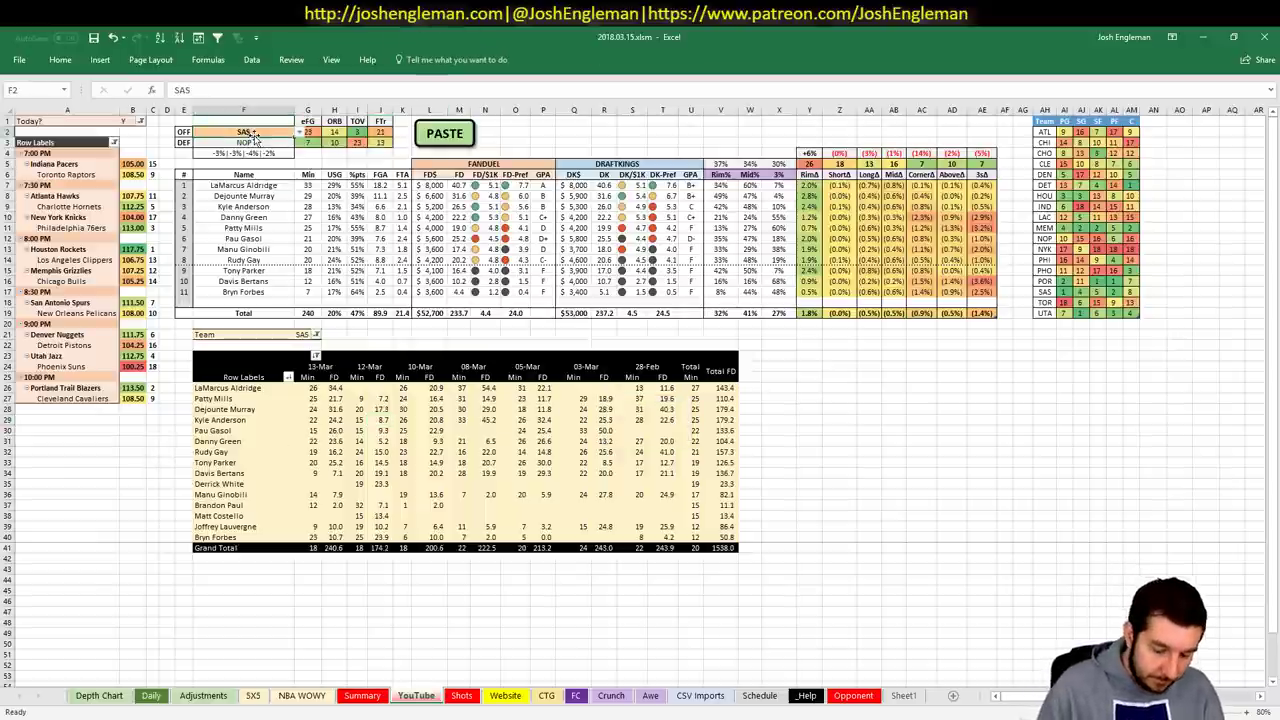
text(NOP)
key(Return)
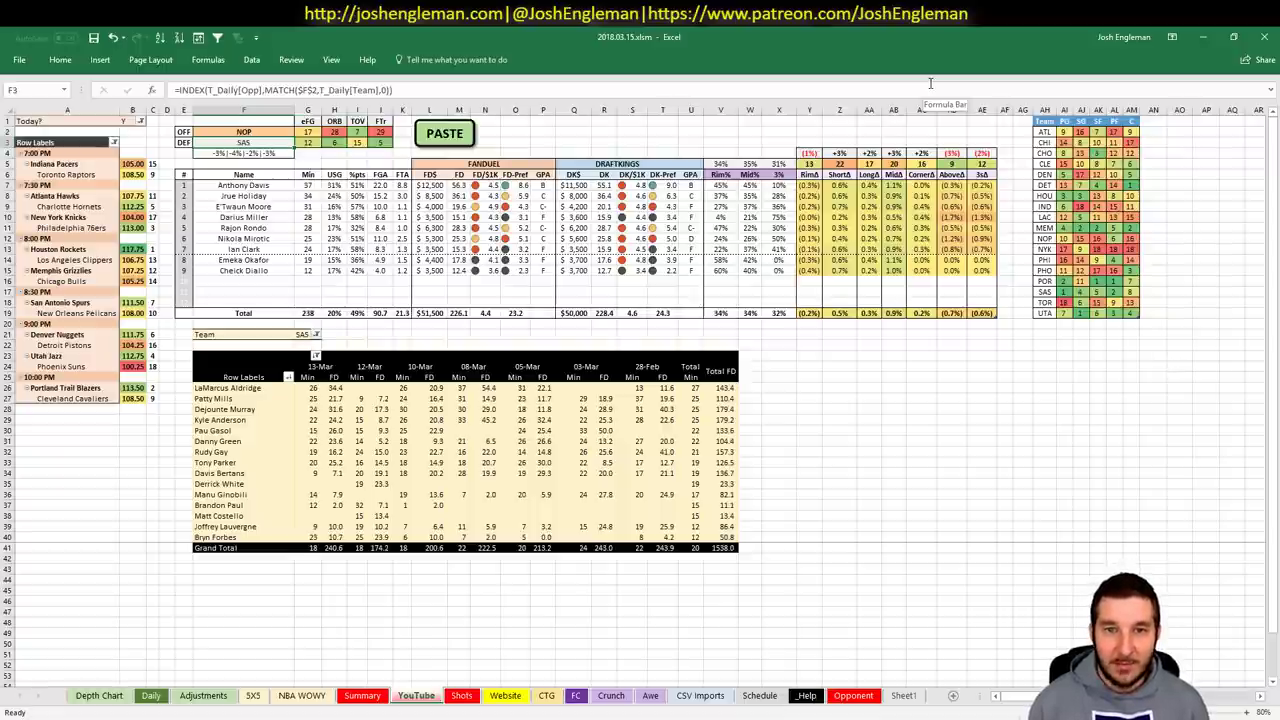
click(304, 334)
text(NOP)
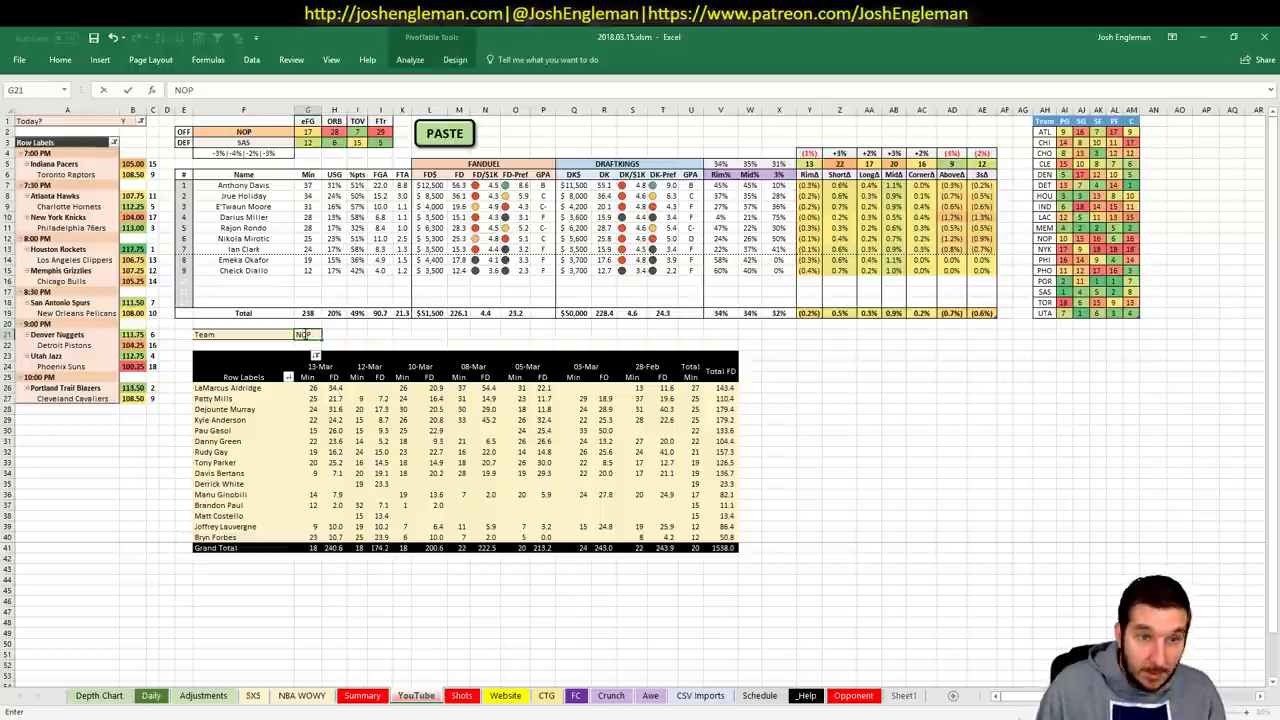
key(Return)
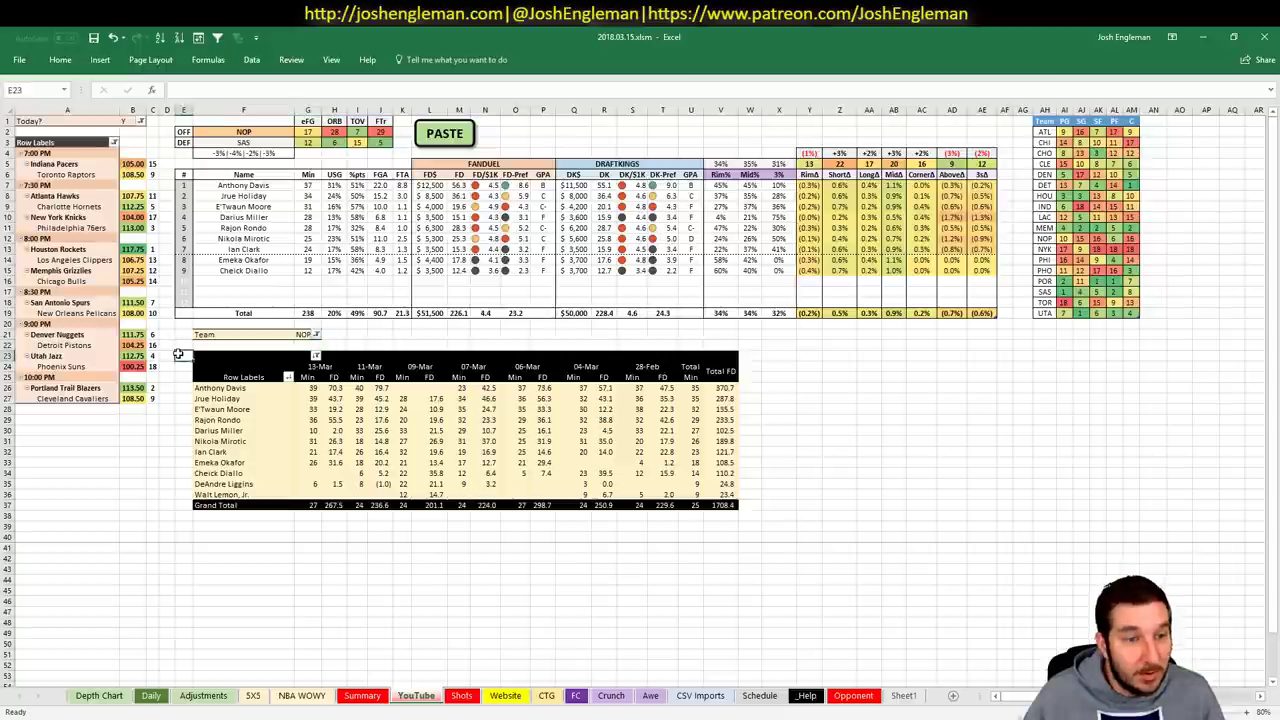
click(170, 345)
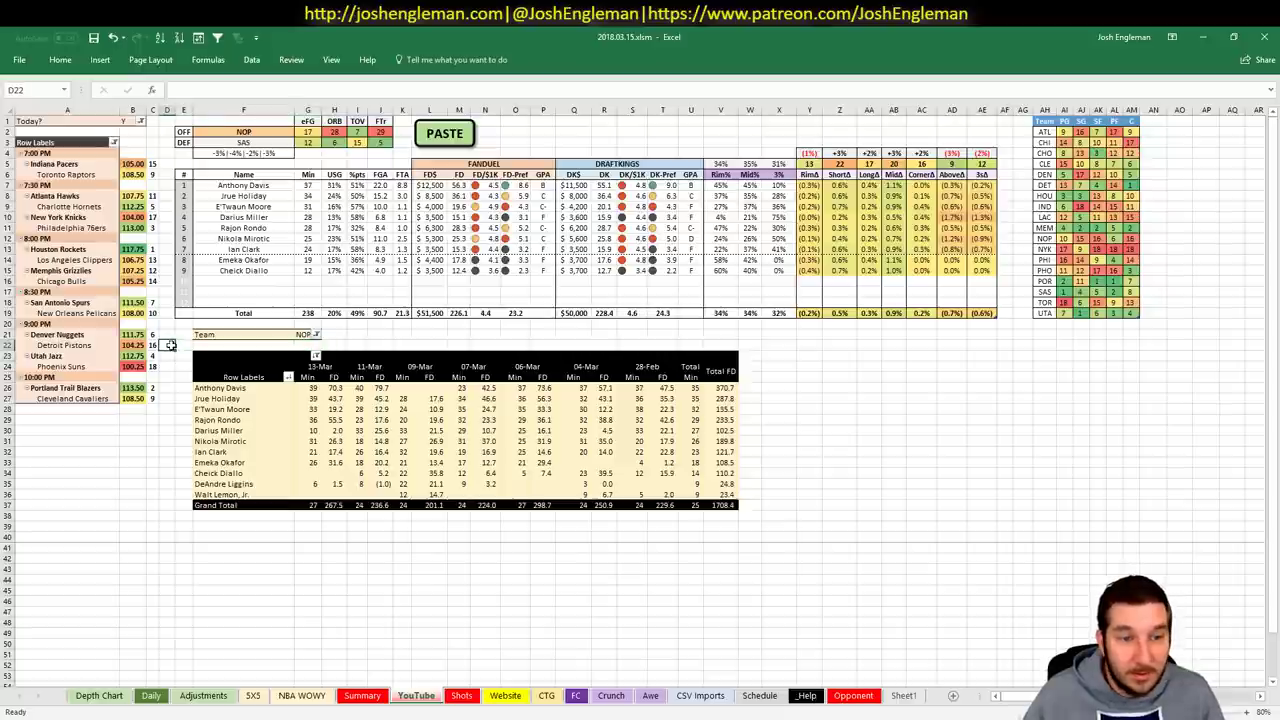
- Set the offensive team in cell F2 to DEN and autofit column Y so the RimΔ values fit
click(250, 132)
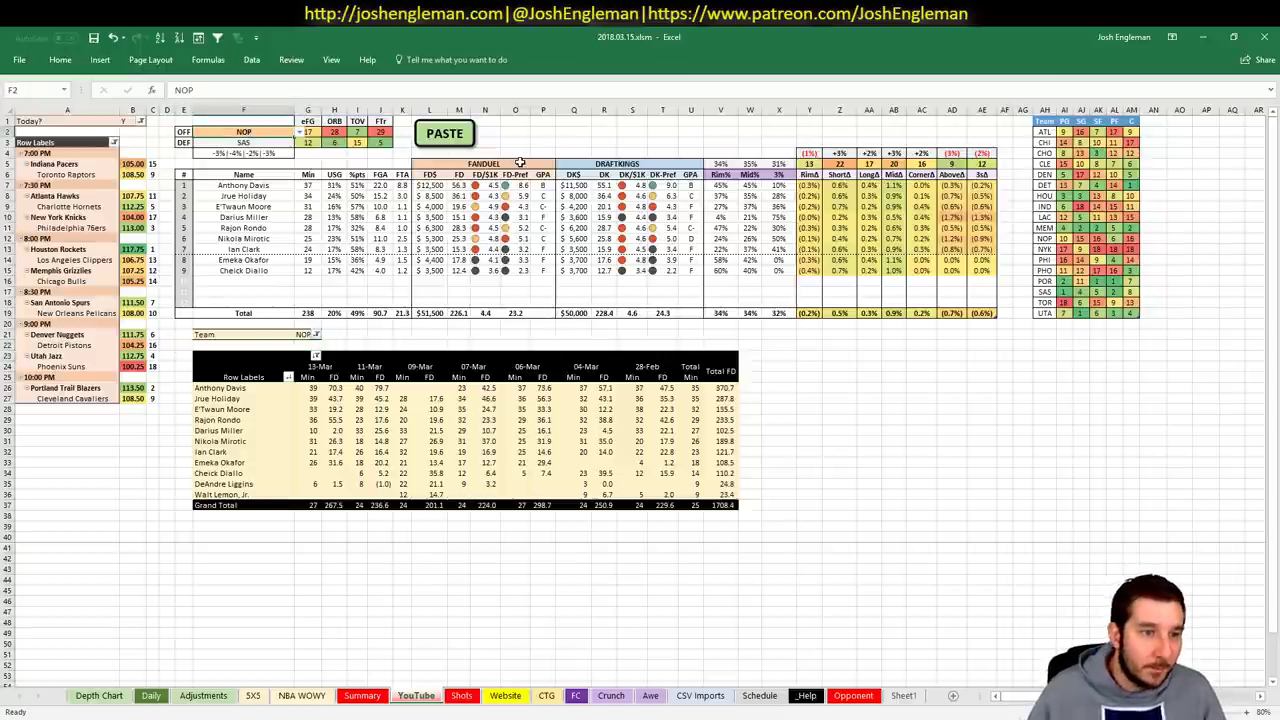
text(DEN)
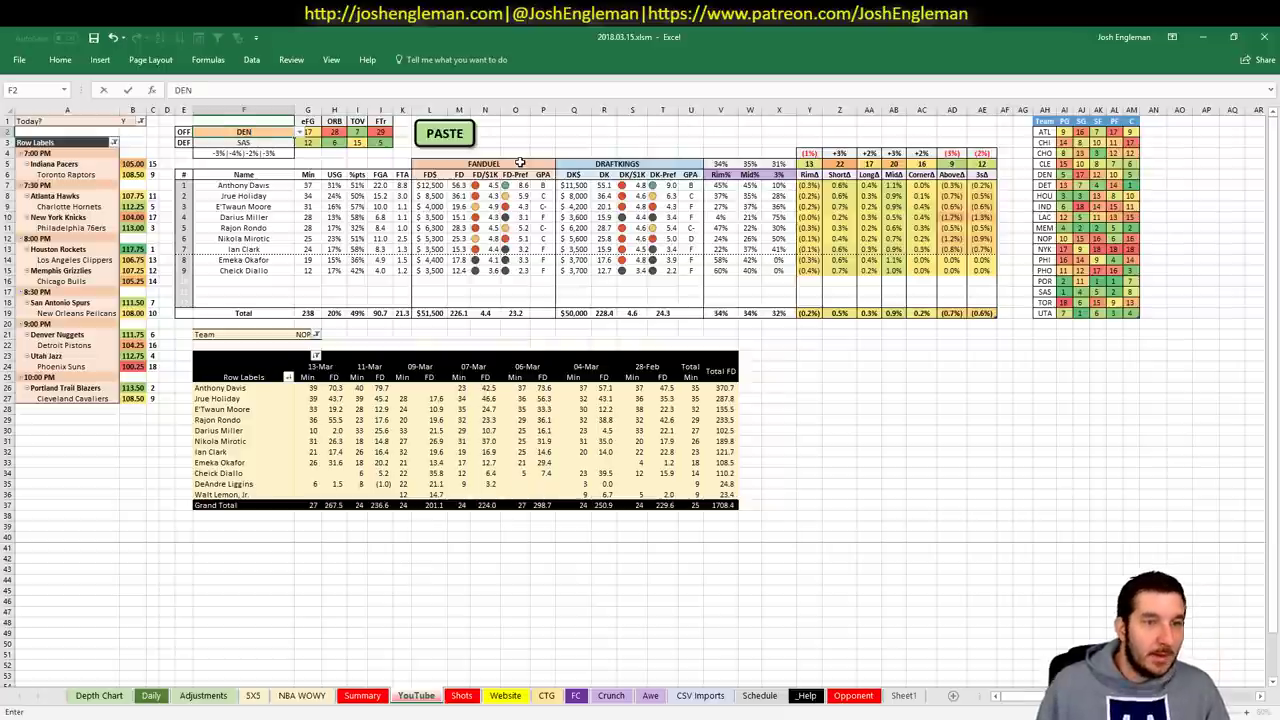
key(Return)
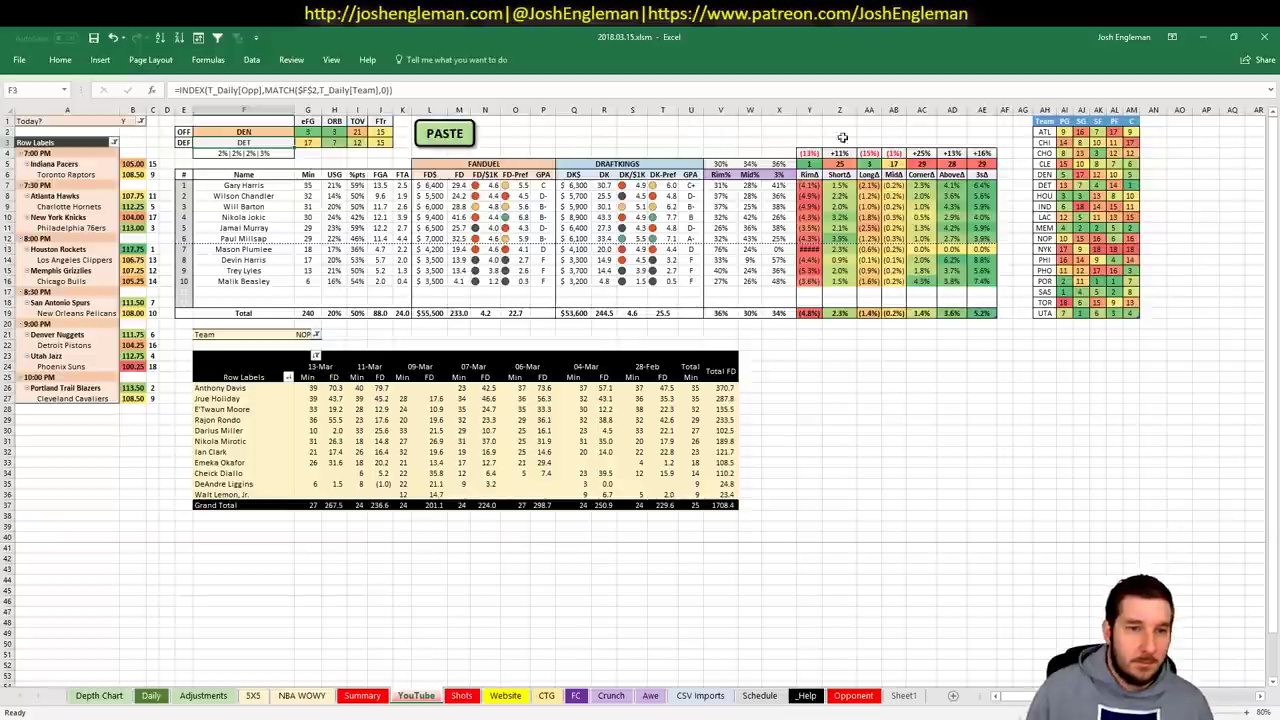
double_click(822, 108)
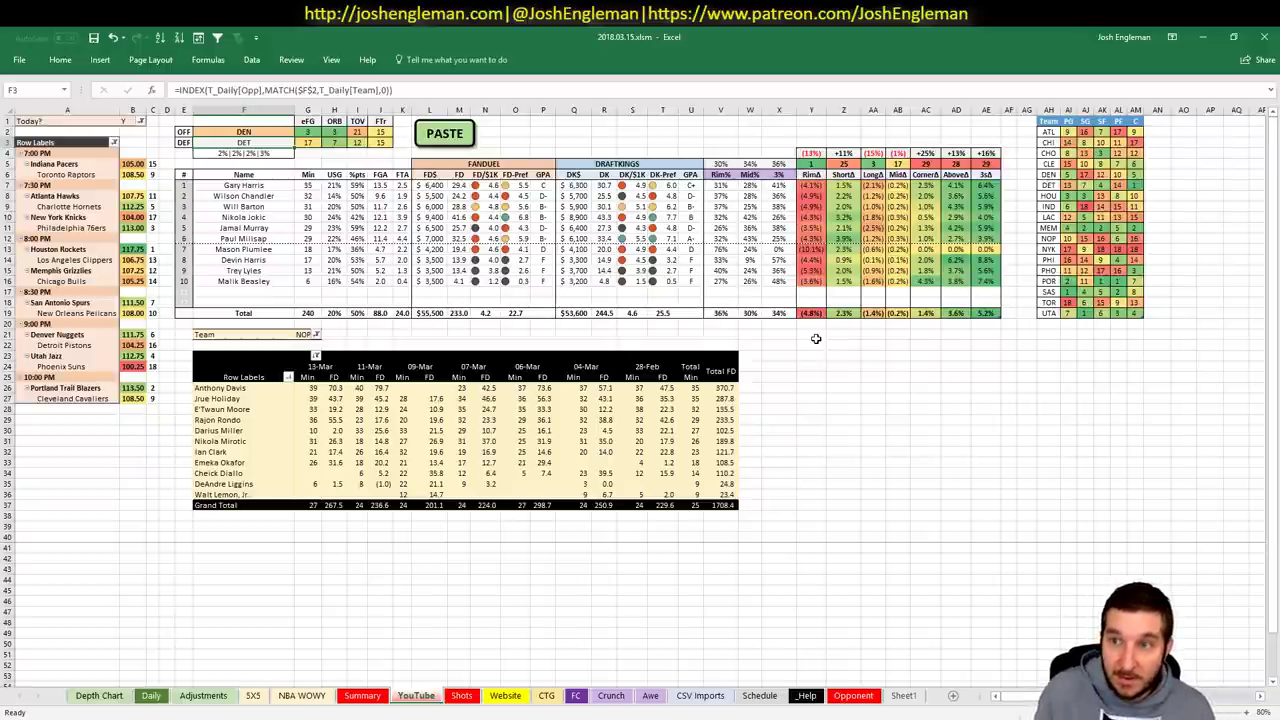
- Check Denver's PG and C ranks in the team-by-position table, ending on an empty cell
click(1068, 176)
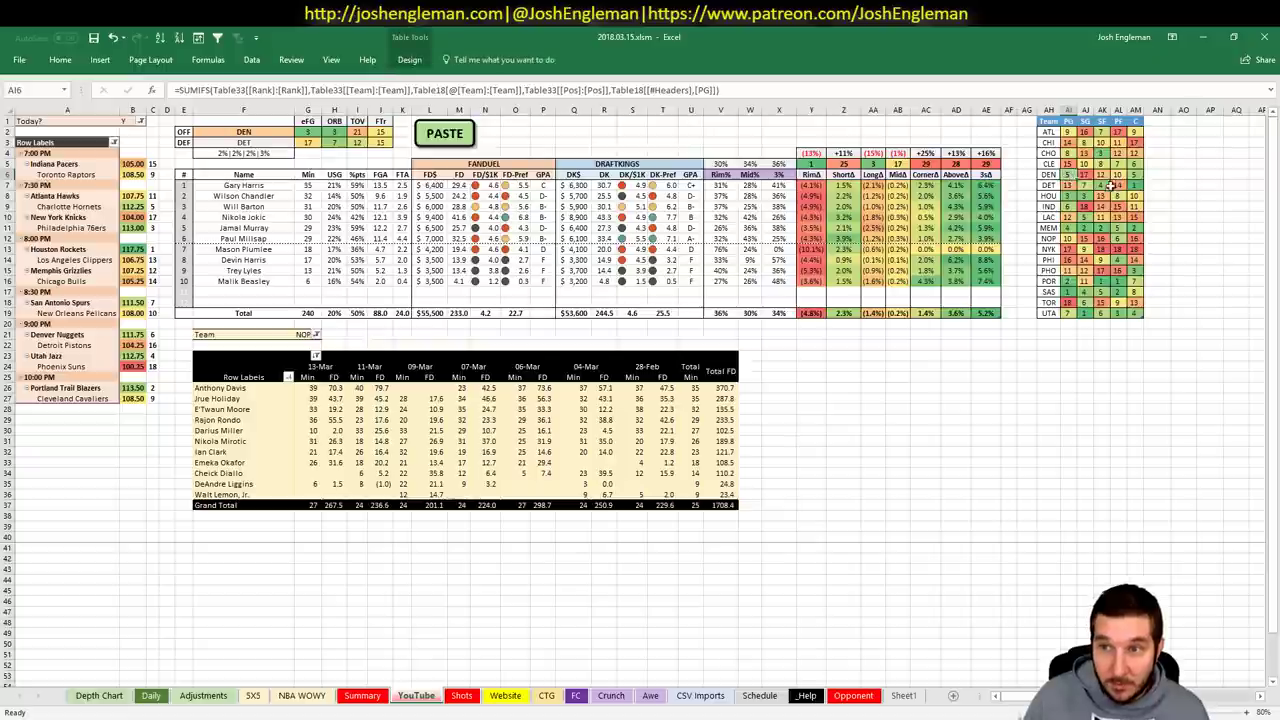
click(1136, 175)
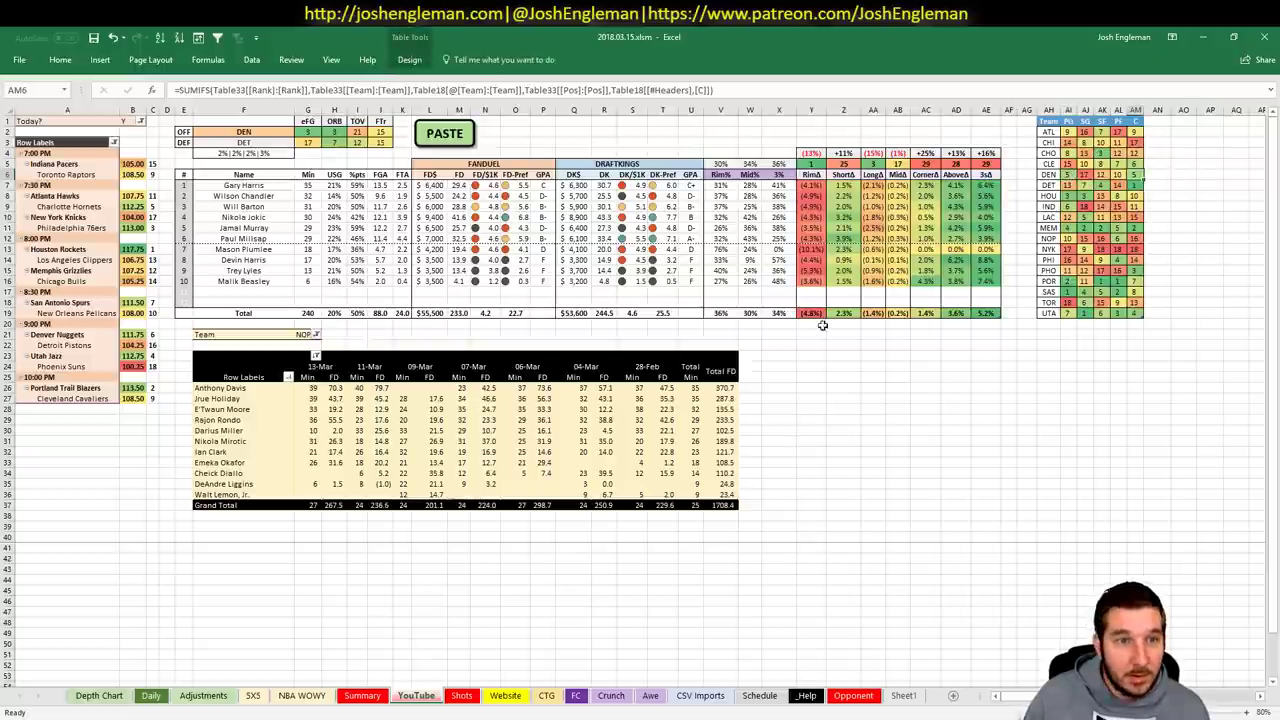
click(898, 451)
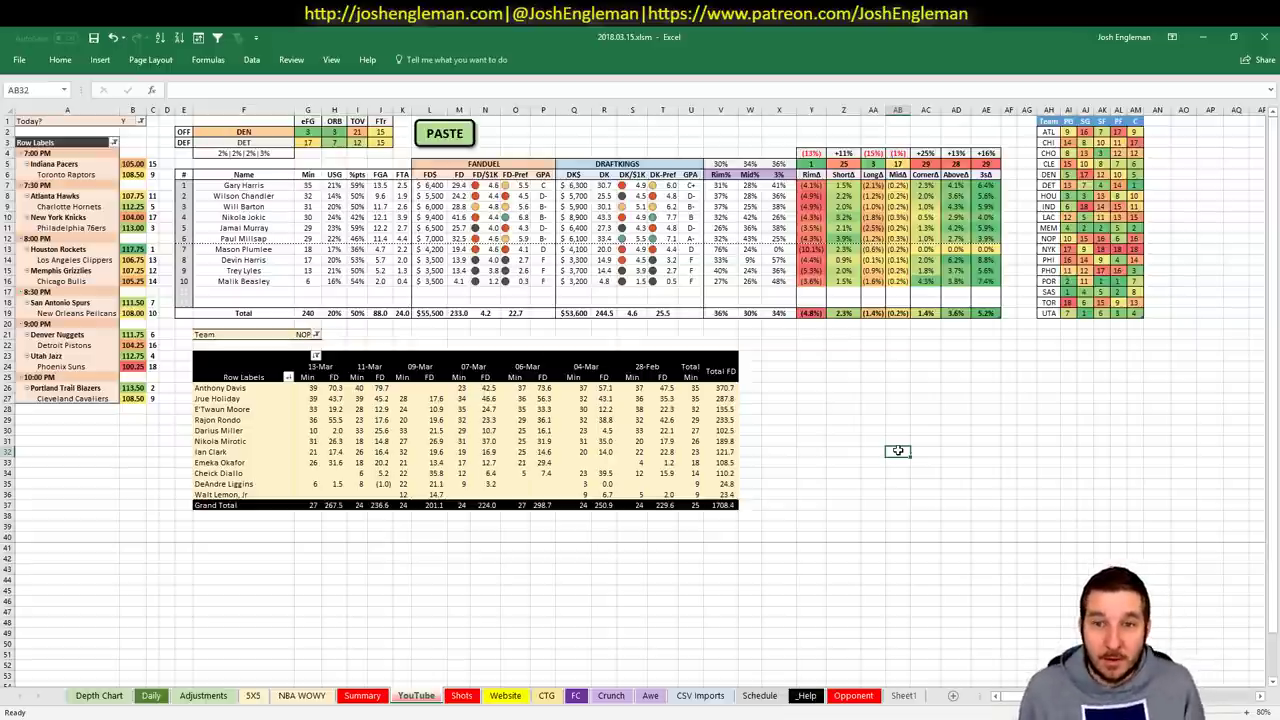
- Set the Team filter of the recent-games pivot table to DEN
click(303, 334)
text(DEN)
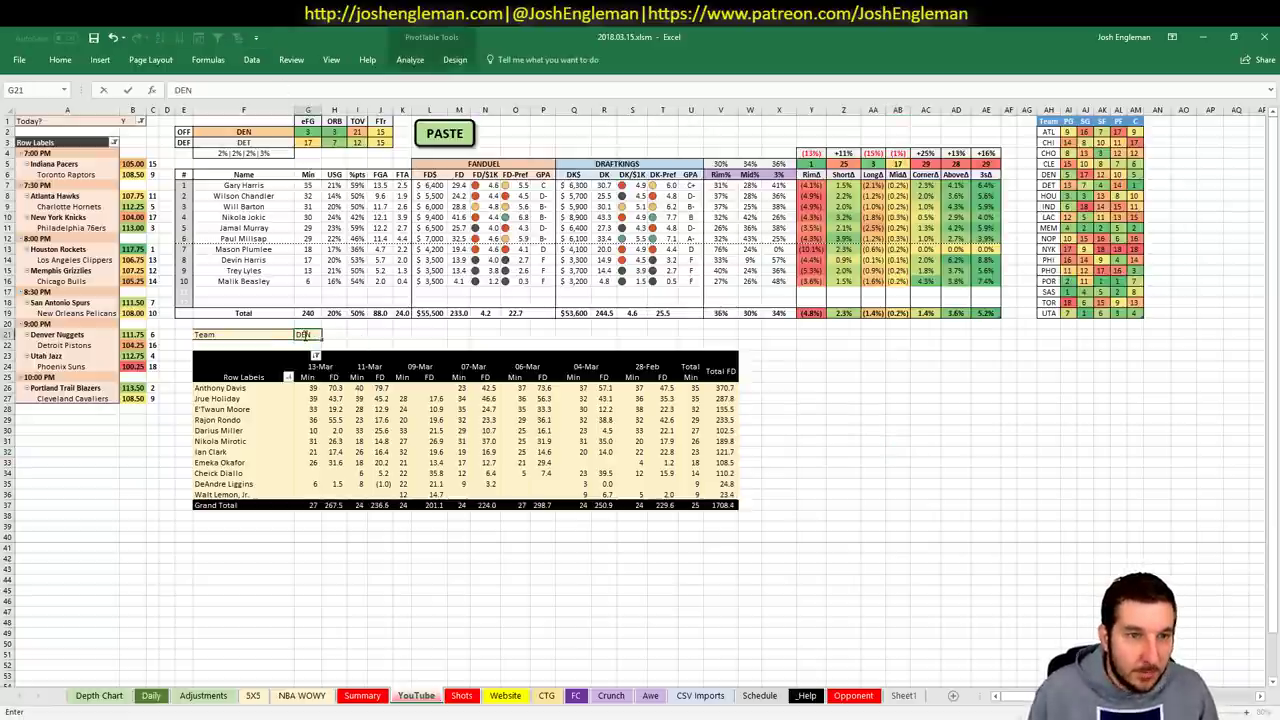
key(Return)
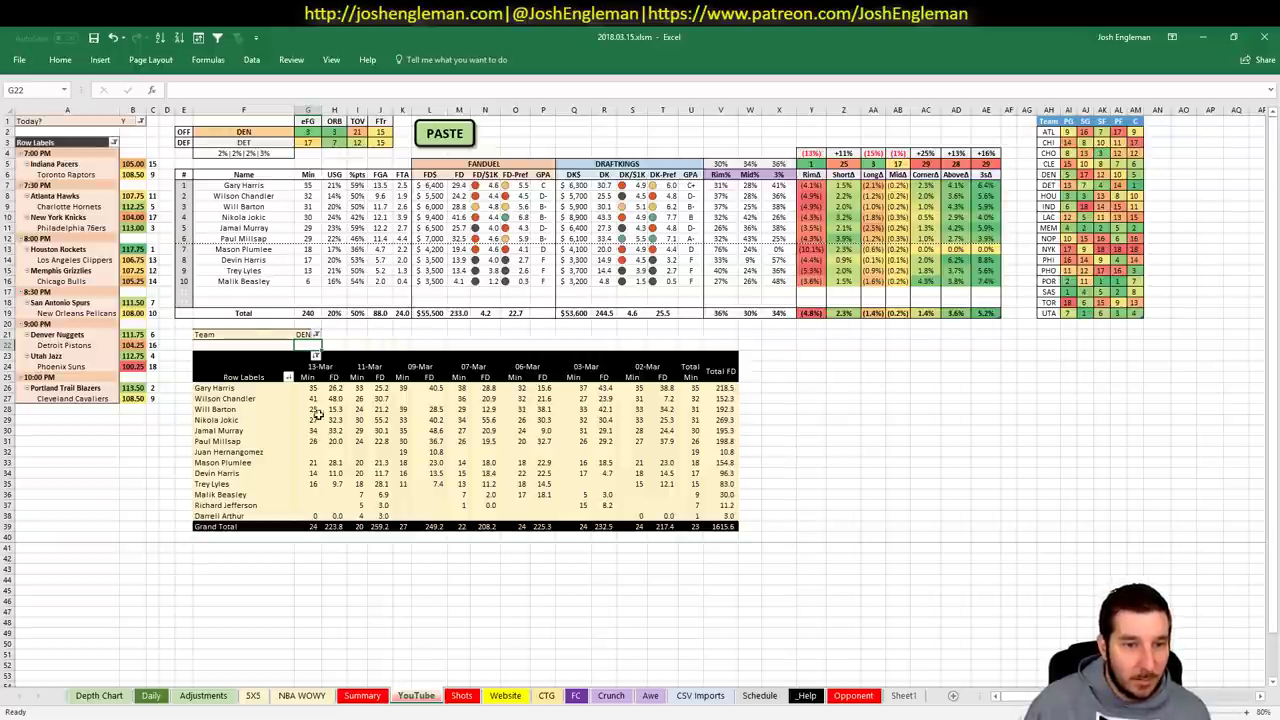
- Set both the offensive team in cell F2 and the pivot table's Team filter to DET
click(287, 131)
text(DET)
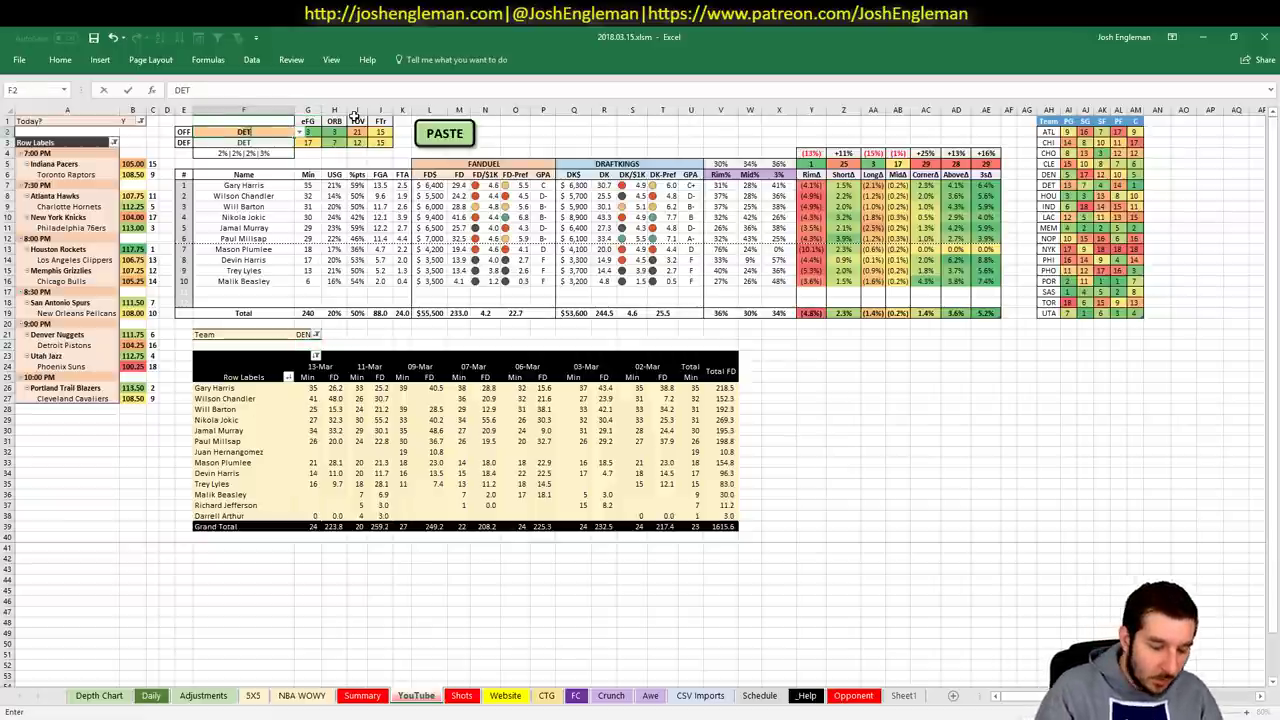
key(Return)
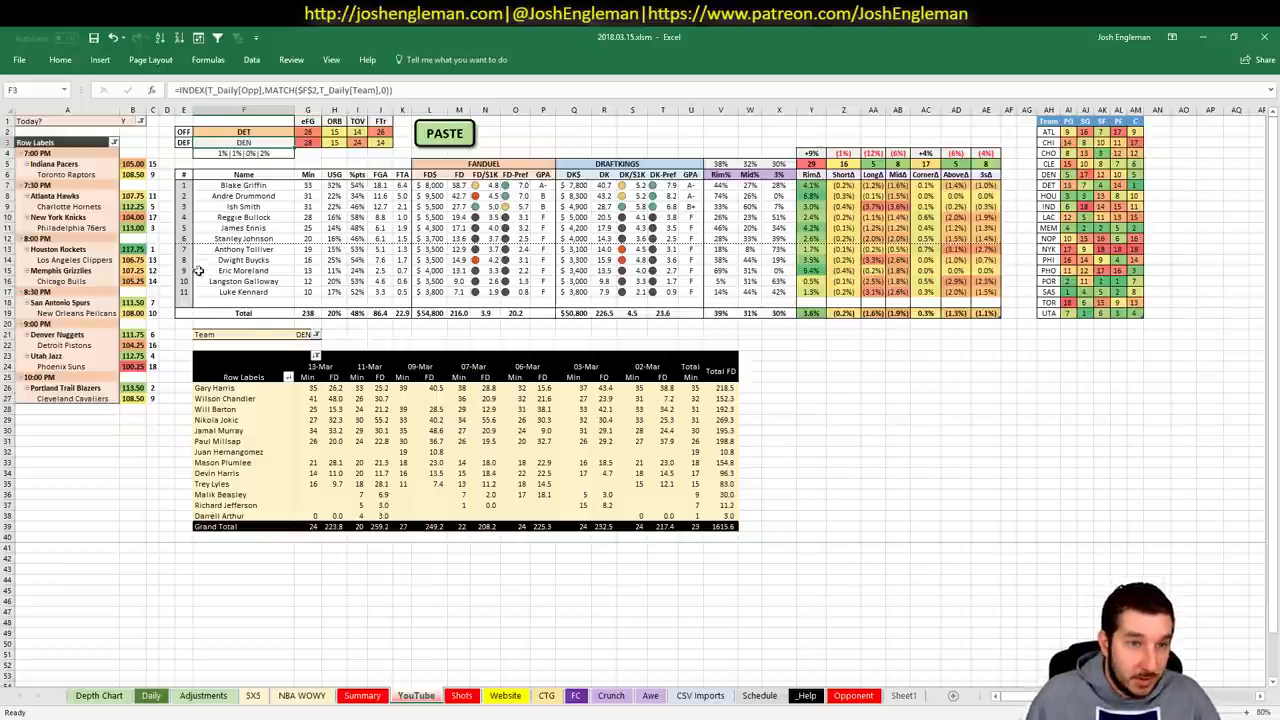
click(302, 334)
text(DET)
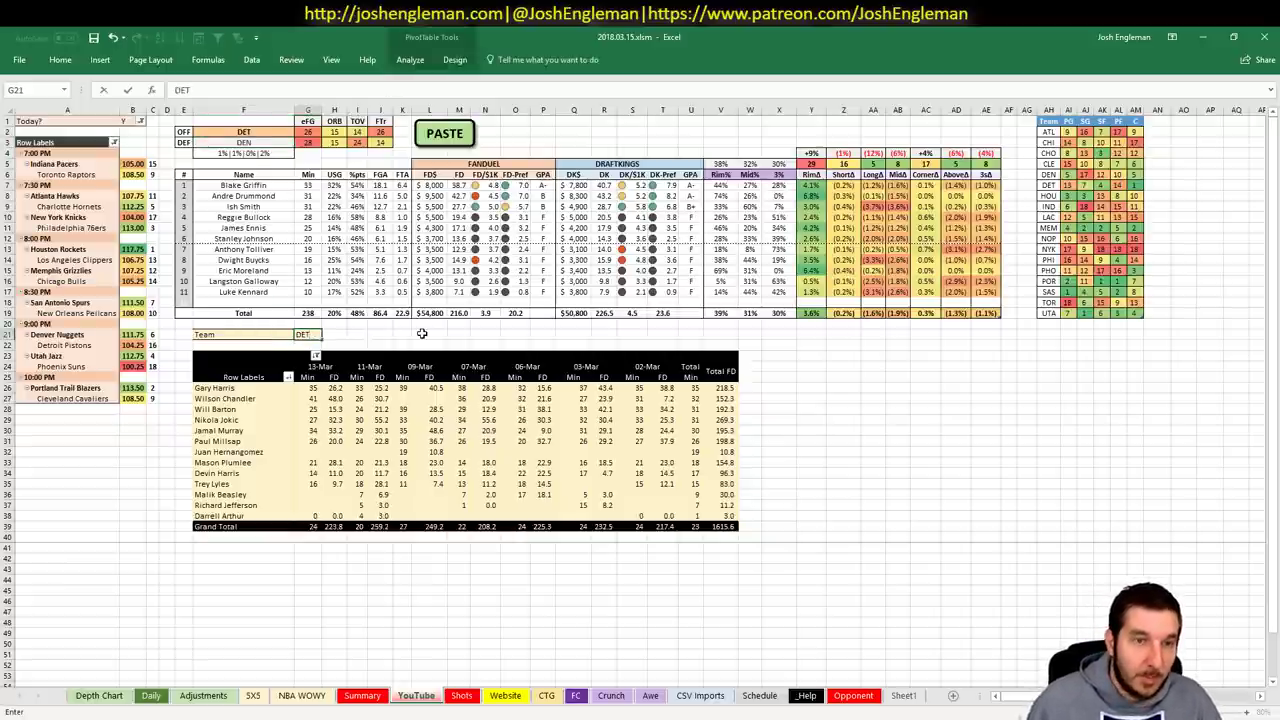
key(Return)
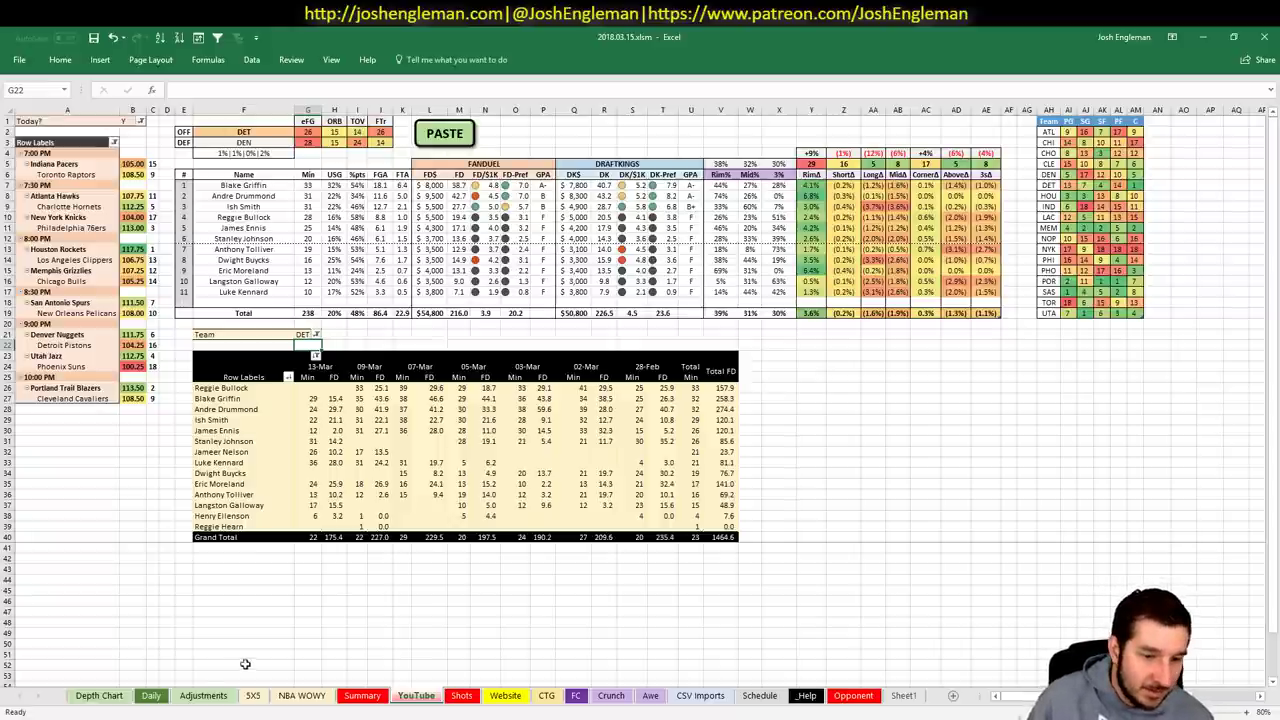
- Examine Andre Drummond's Big, Dud and Mst values among the centers on the 5X5 sheet, and return to the YouTube sheet
click(253, 695)
scroll(390, 395, down, 14)
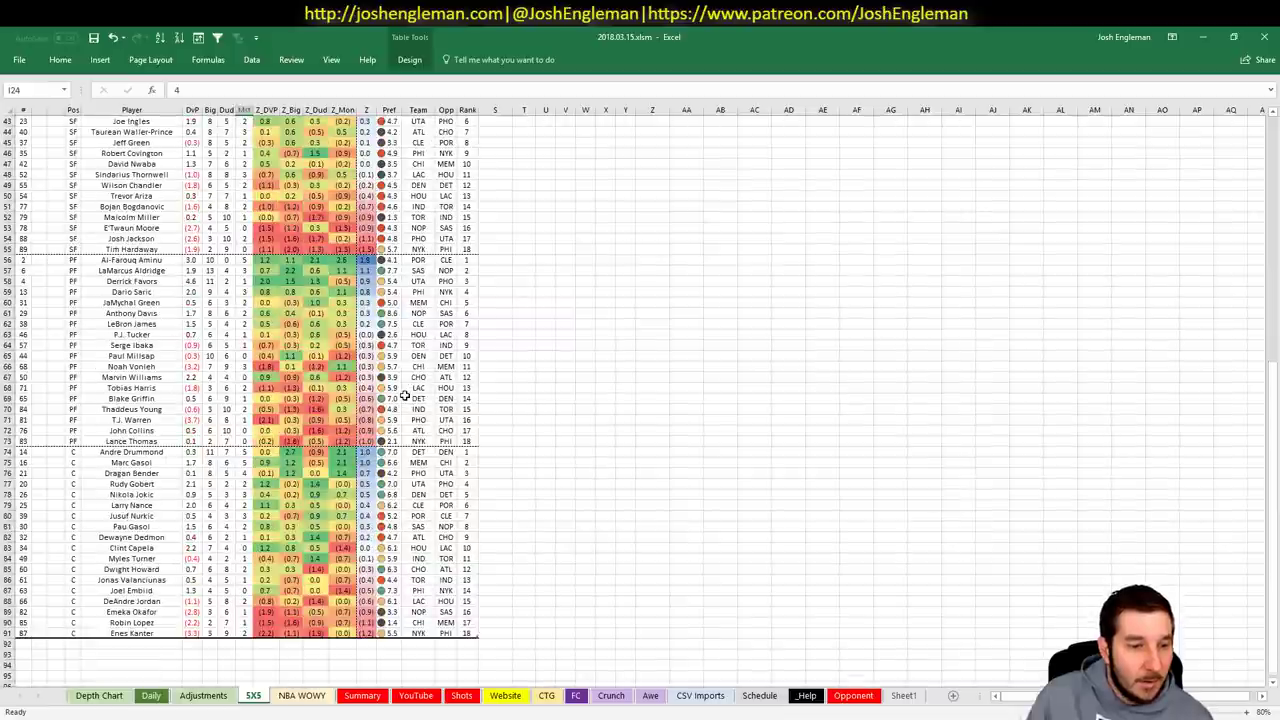
click(210, 452)
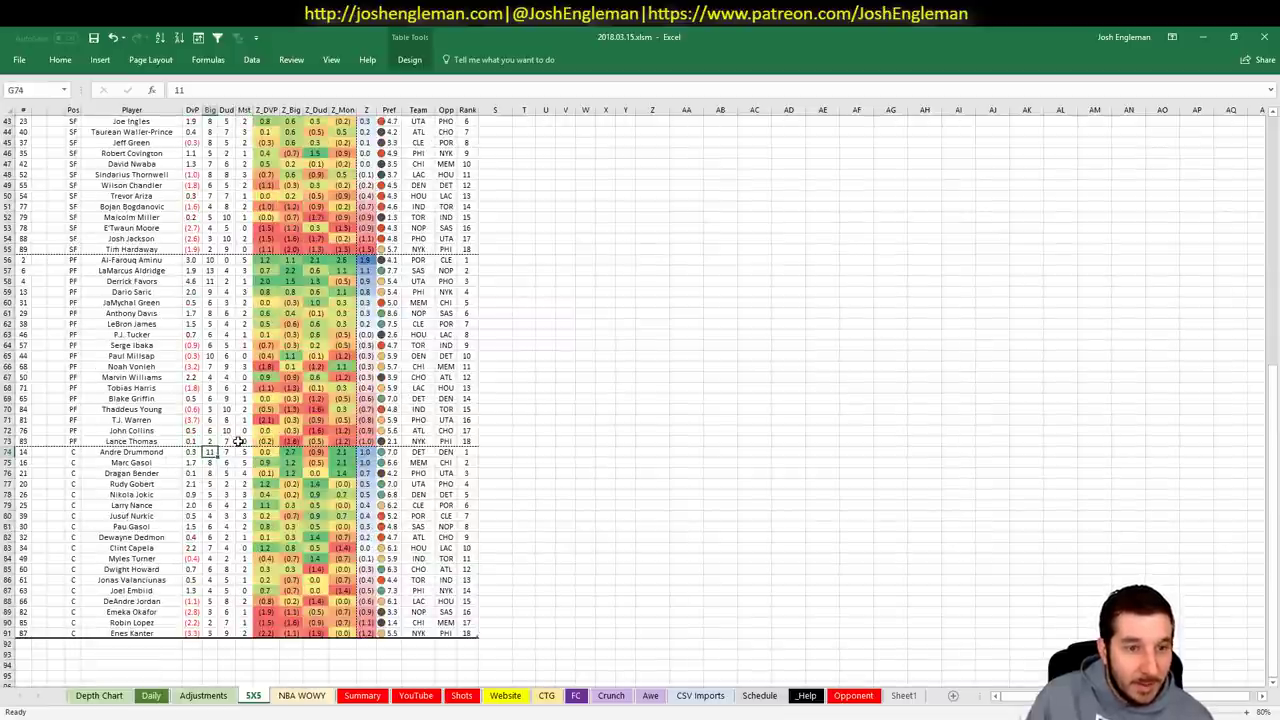
click(227, 452)
click(242, 452)
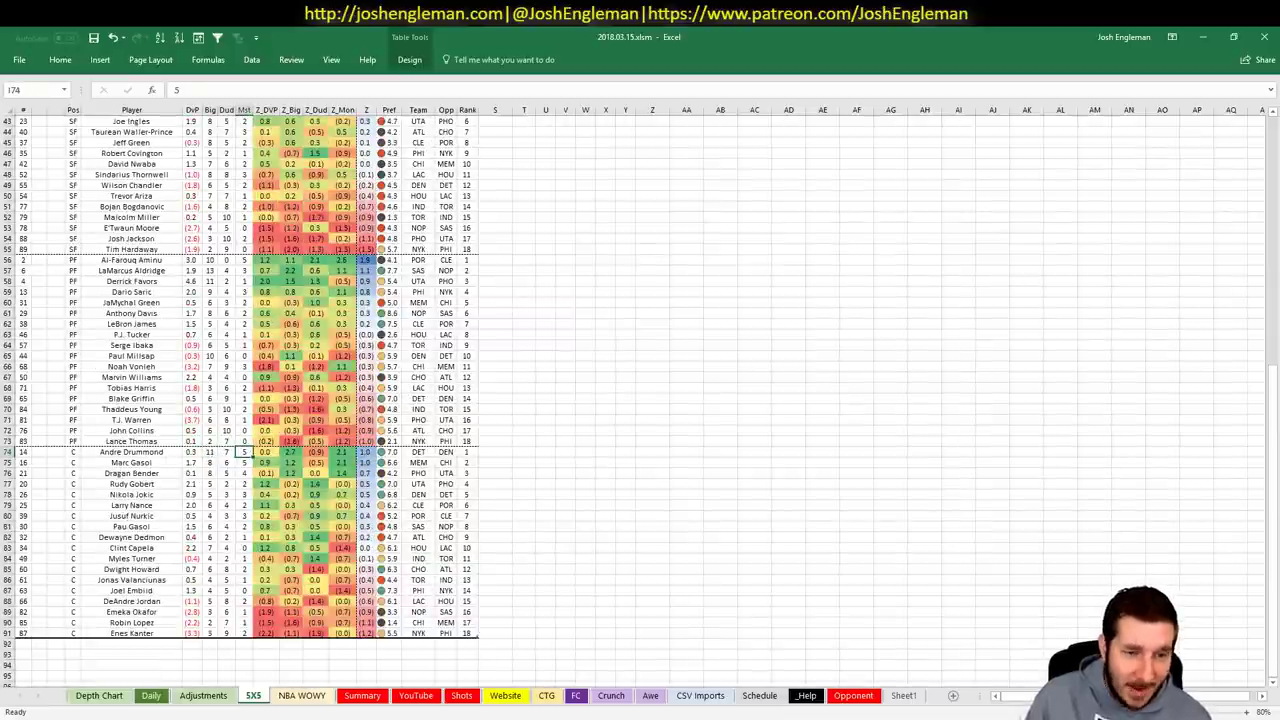
click(420, 694)
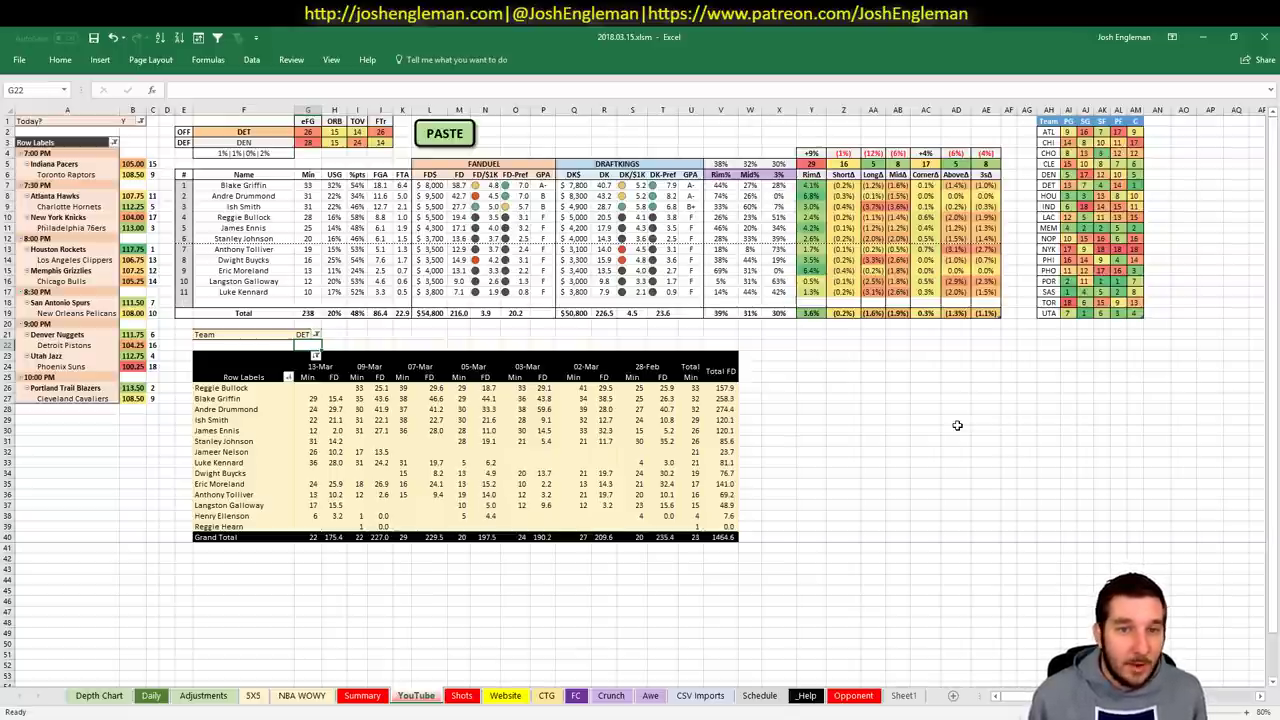
- Change the offensive team in cell F2 and the recent-games pivot's Team filter to UTA
click(233, 131)
text(UTA)
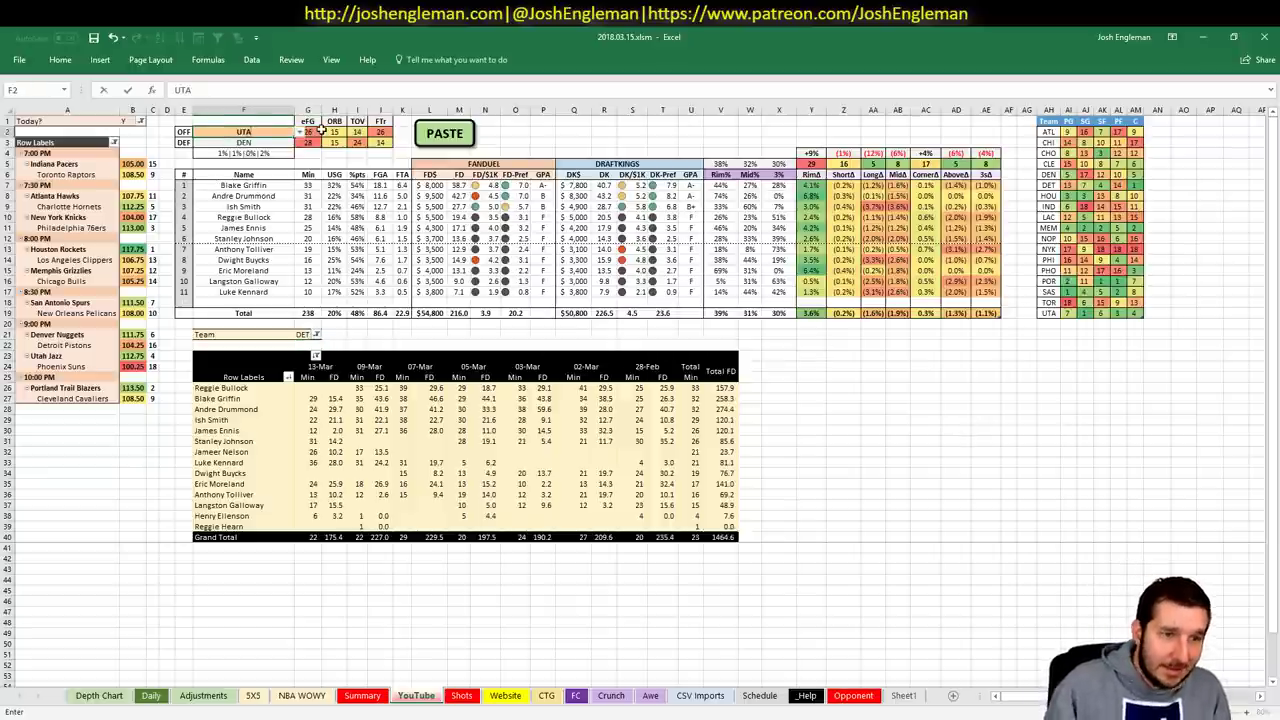
key(Return)
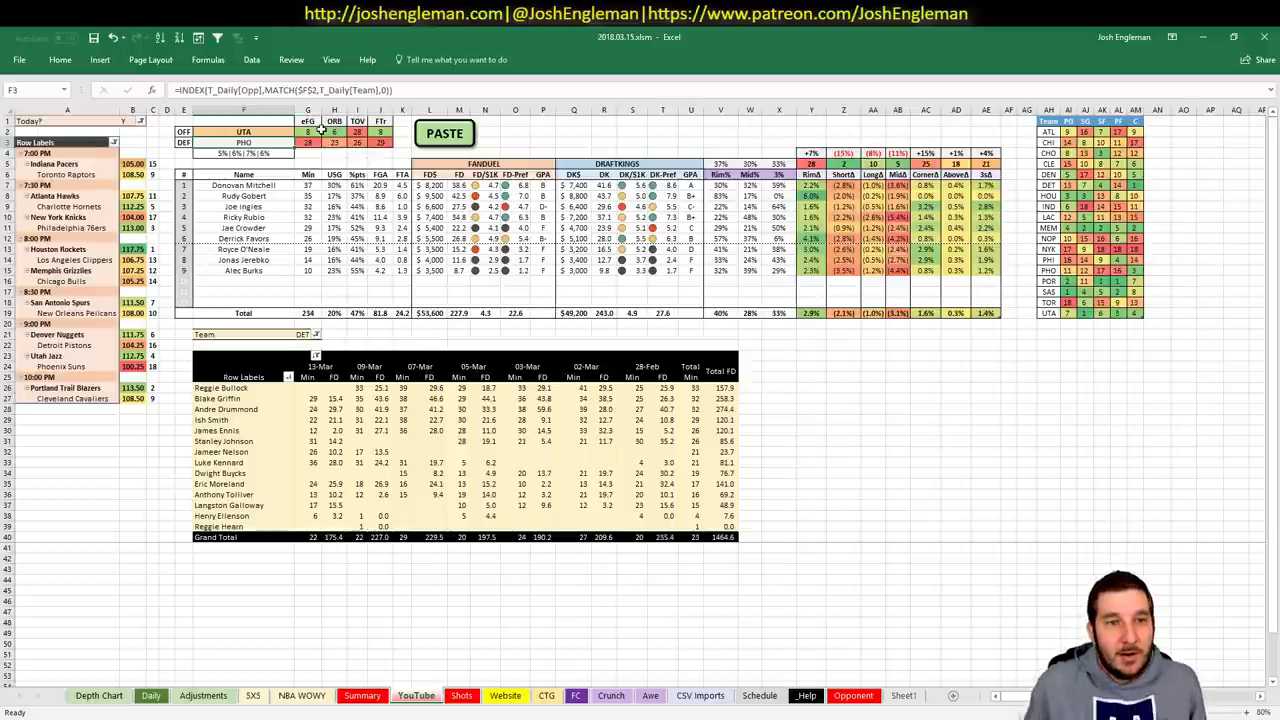
click(302, 334)
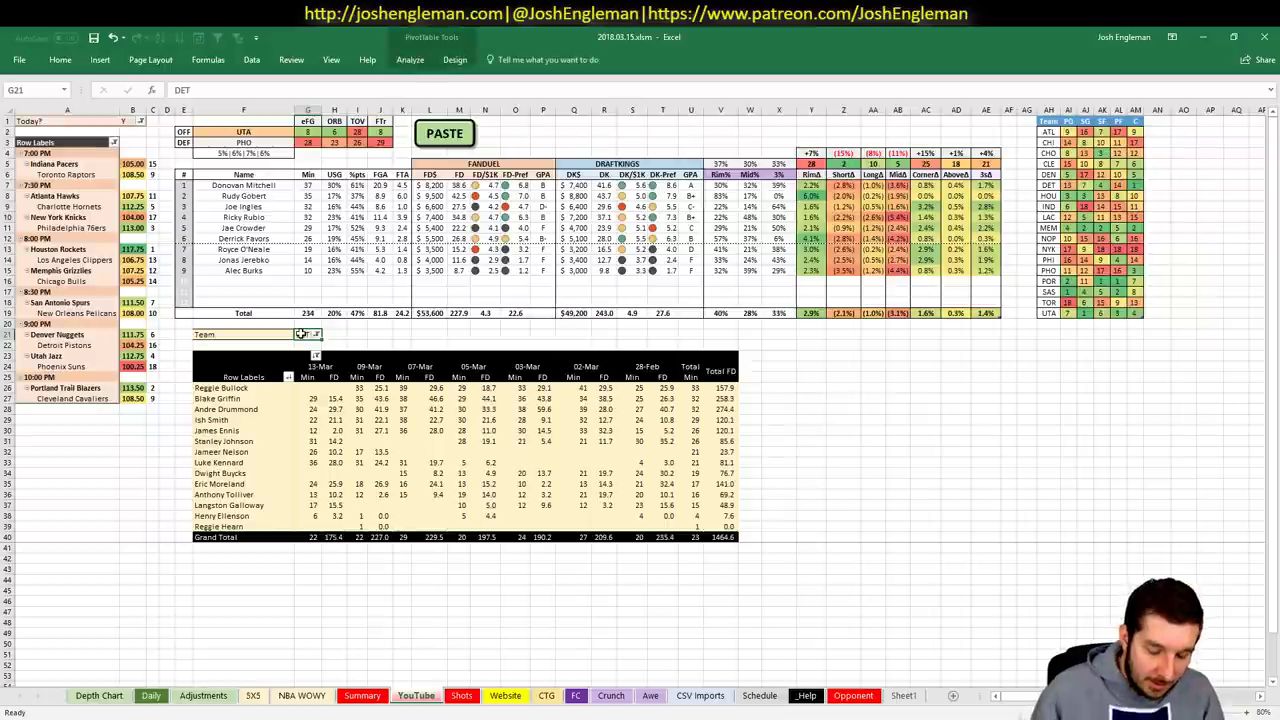
text(UTA)
key(Return)
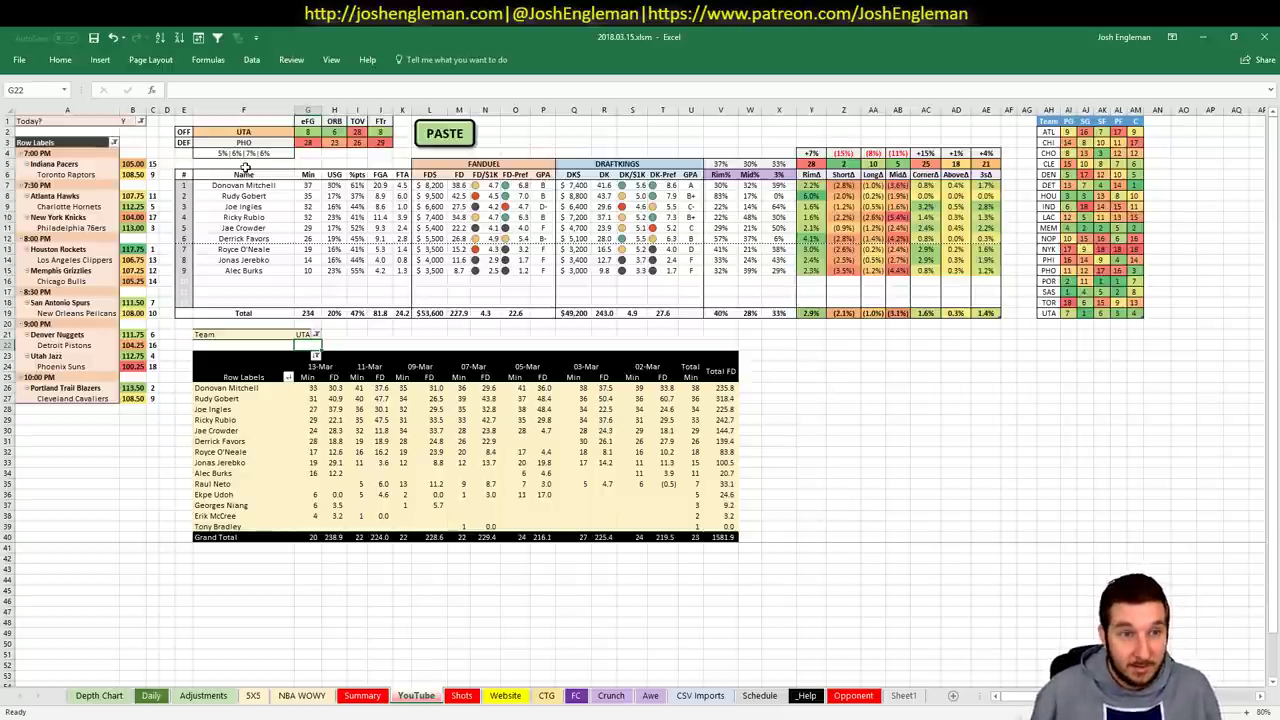
- Set the offensive team in cell F2 and the Team filter of the recent-games pivot table to PHO
click(275, 131)
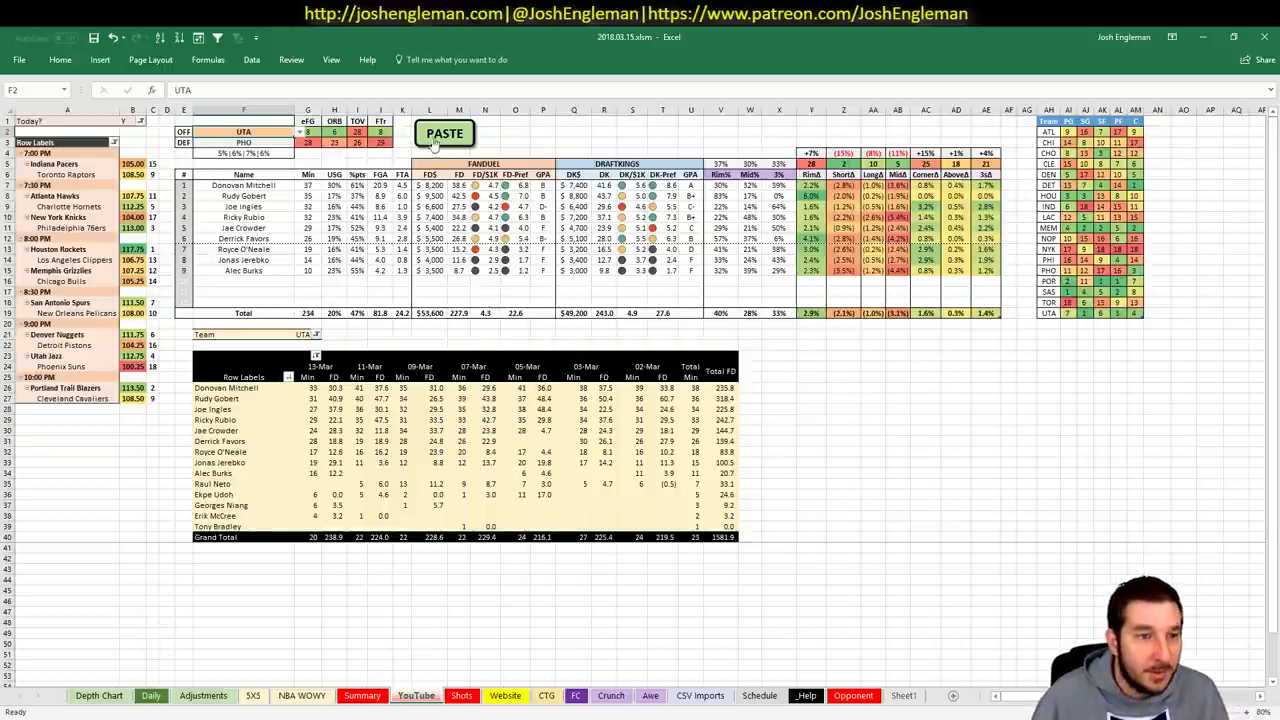
text(PHO)
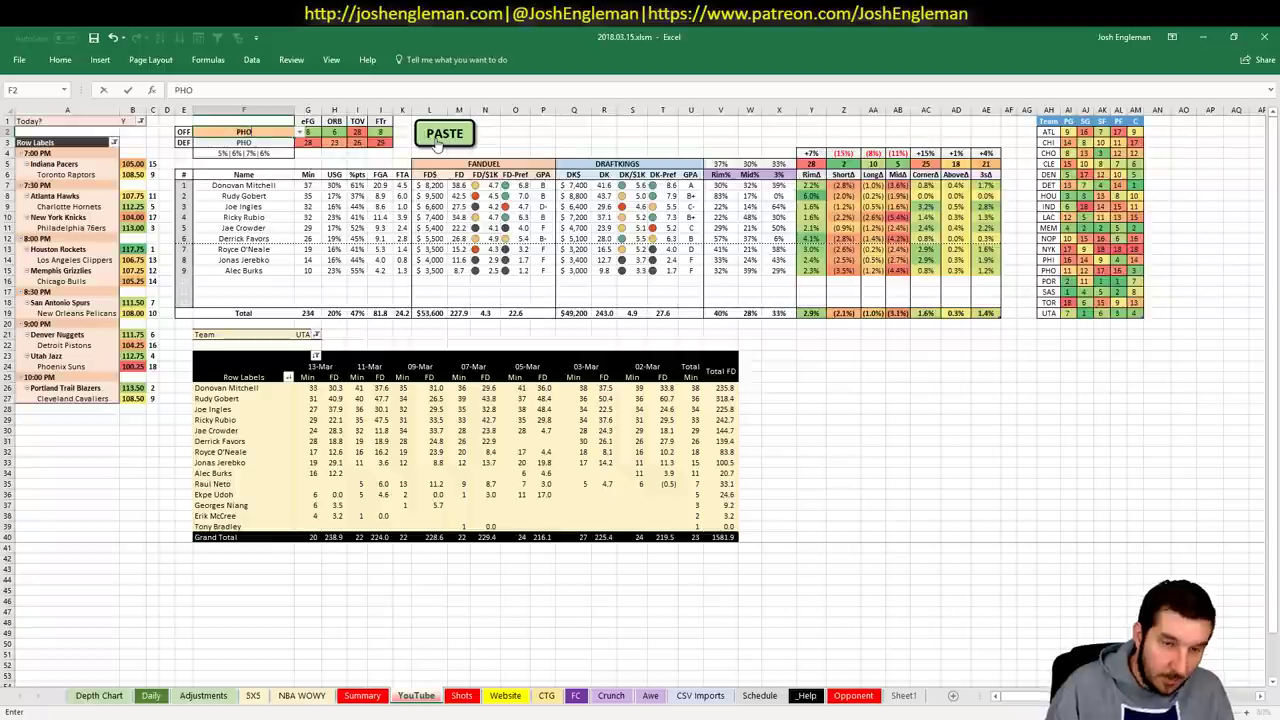
key(Return)
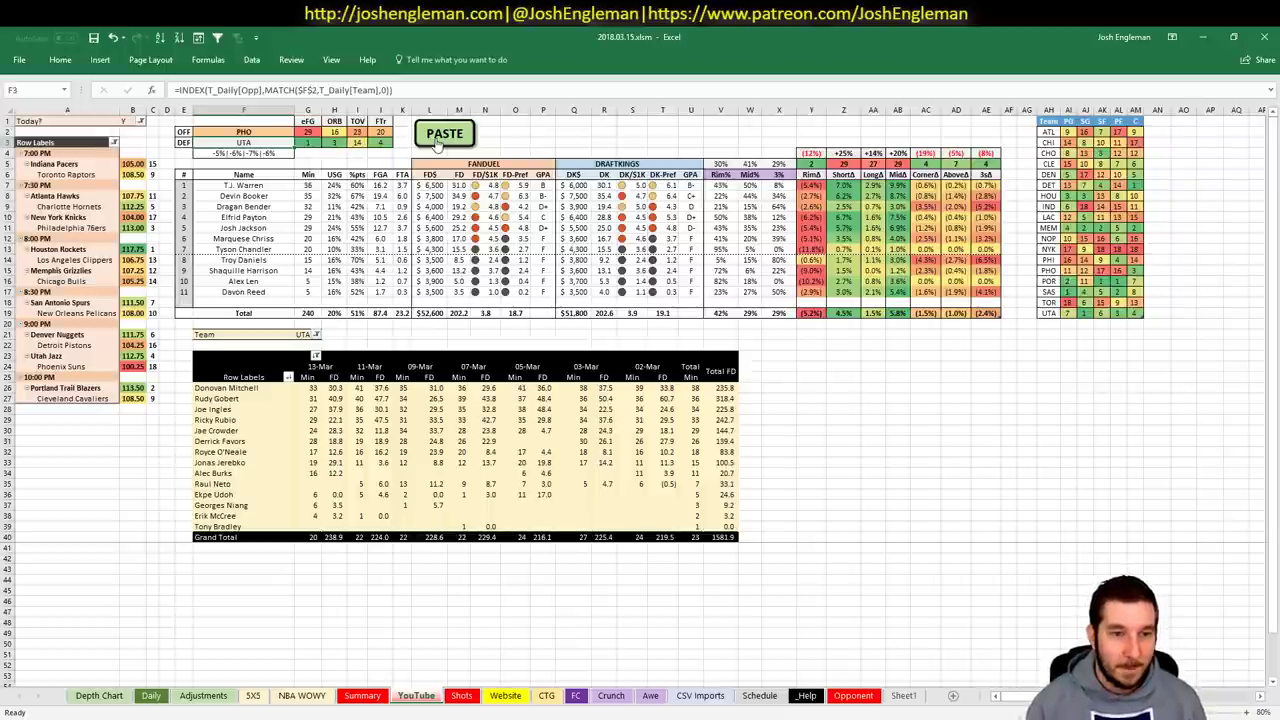
click(302, 334)
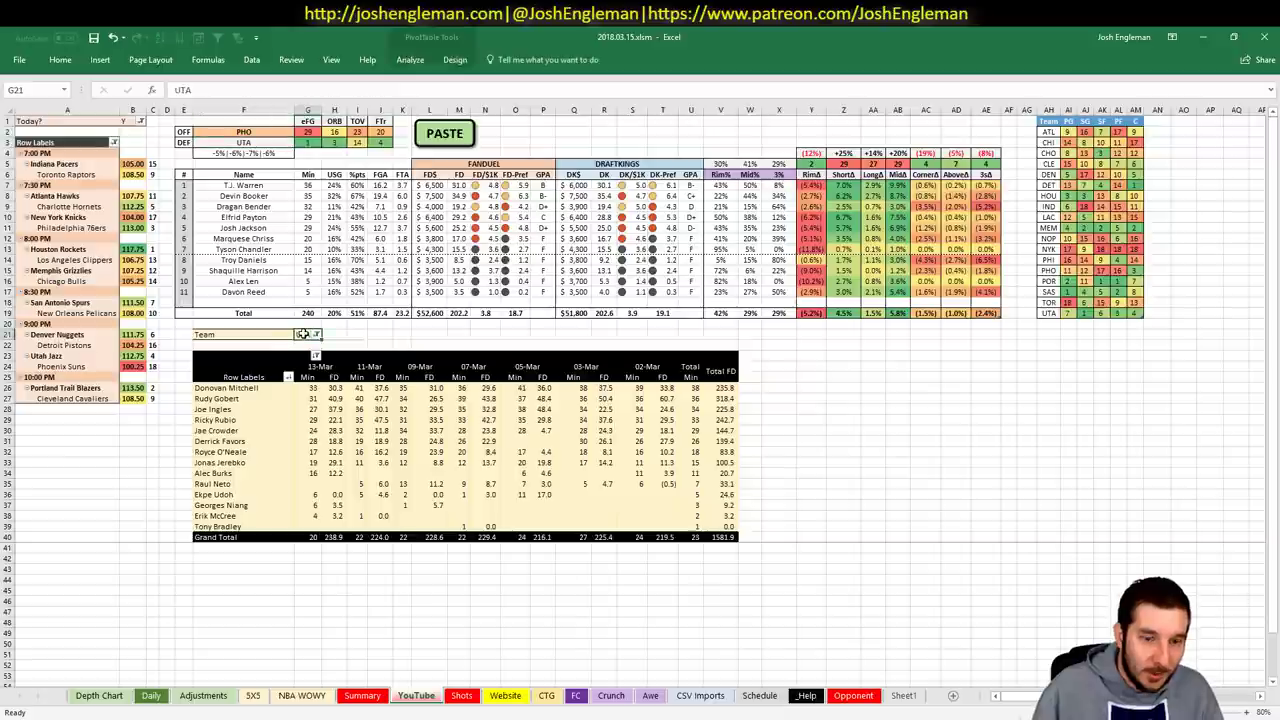
text(PHO)
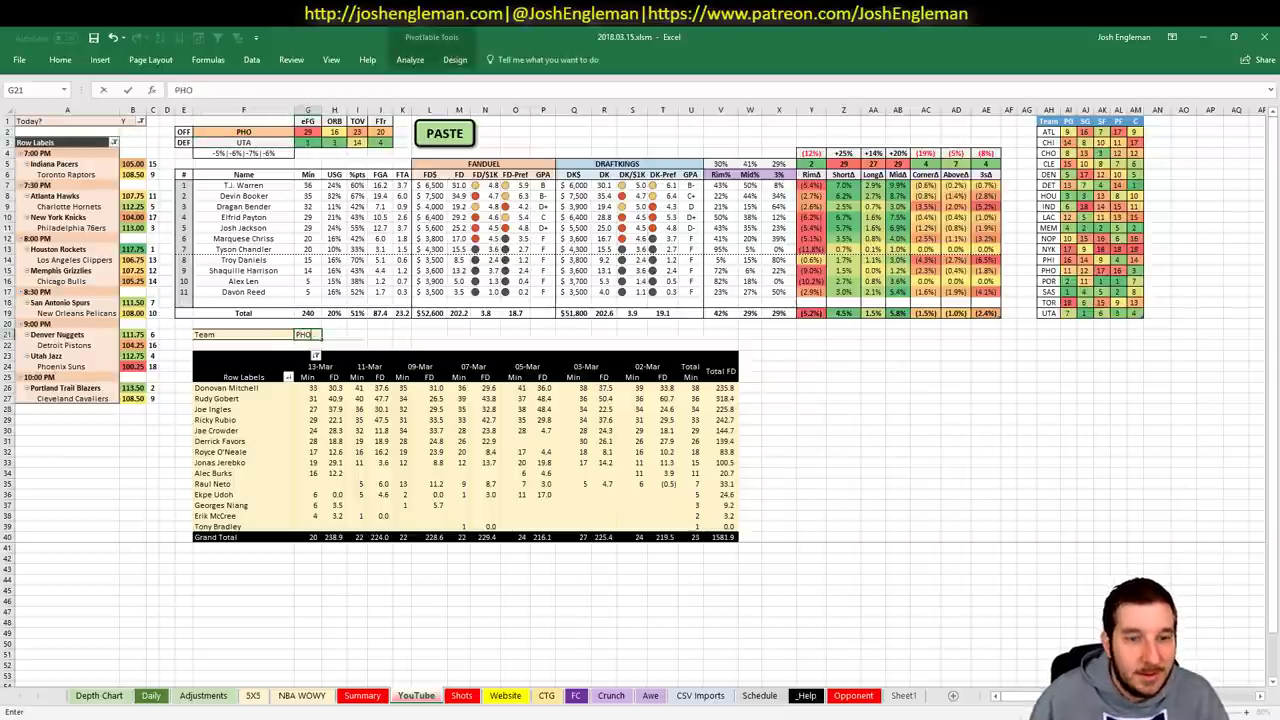
key(Return)
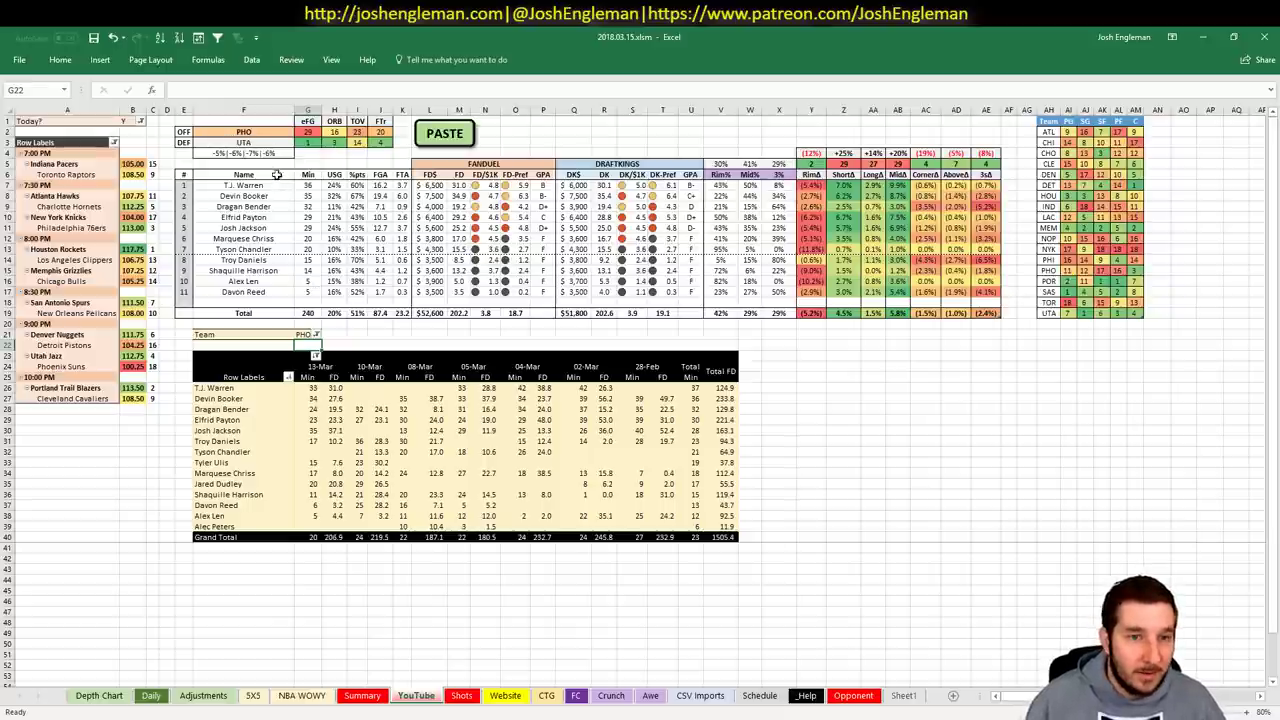
- Change both the offensive team in F2 and the recent-games pivot's Team filter to POR
click(240, 133)
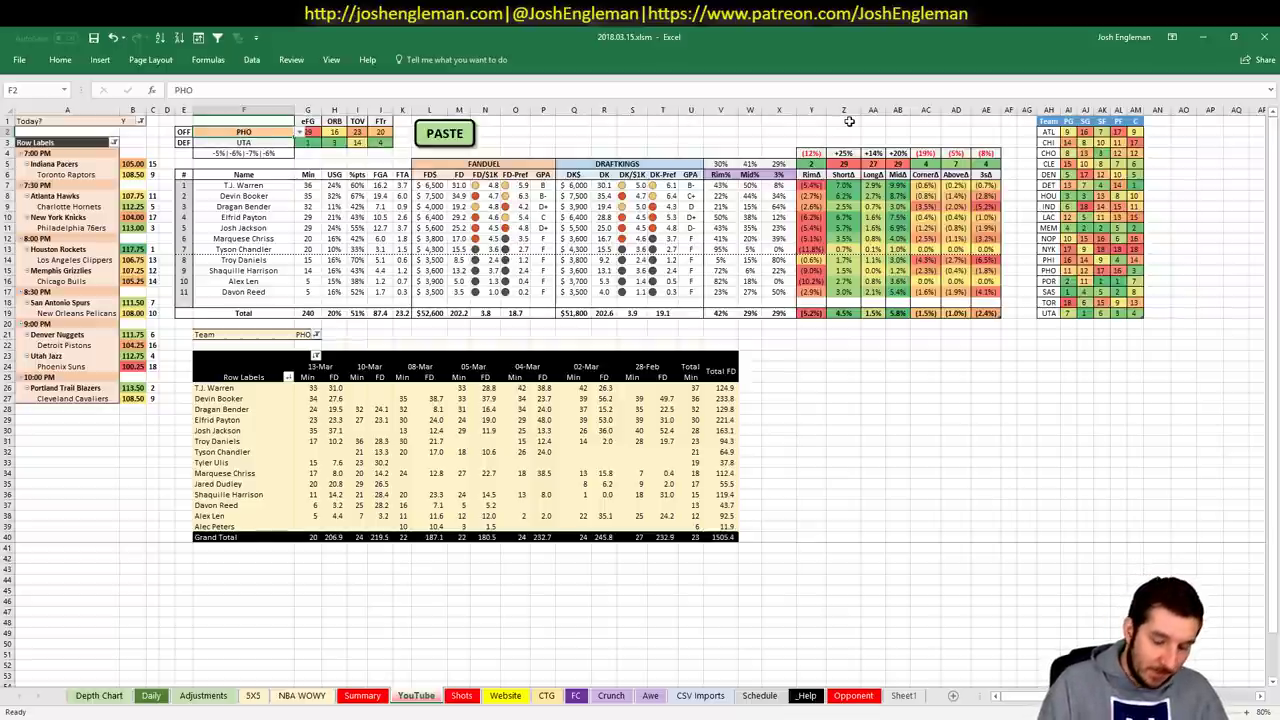
text(POR)
key(Return)
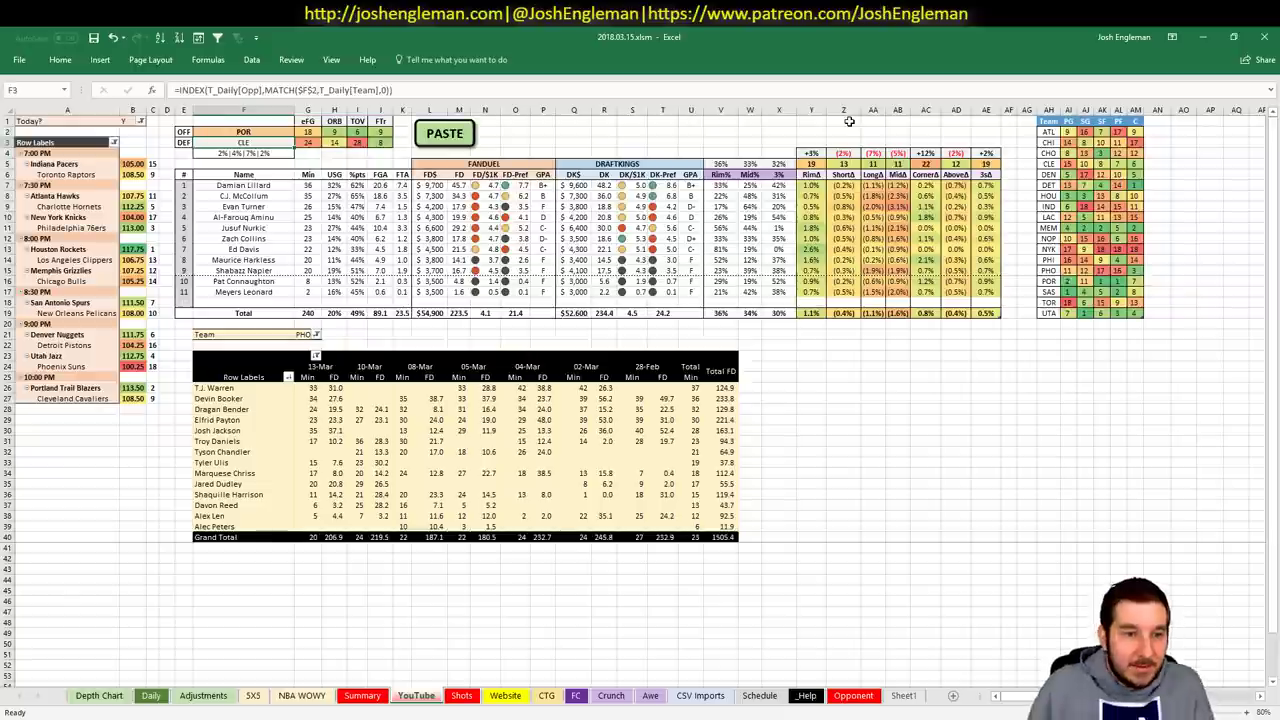
click(305, 335)
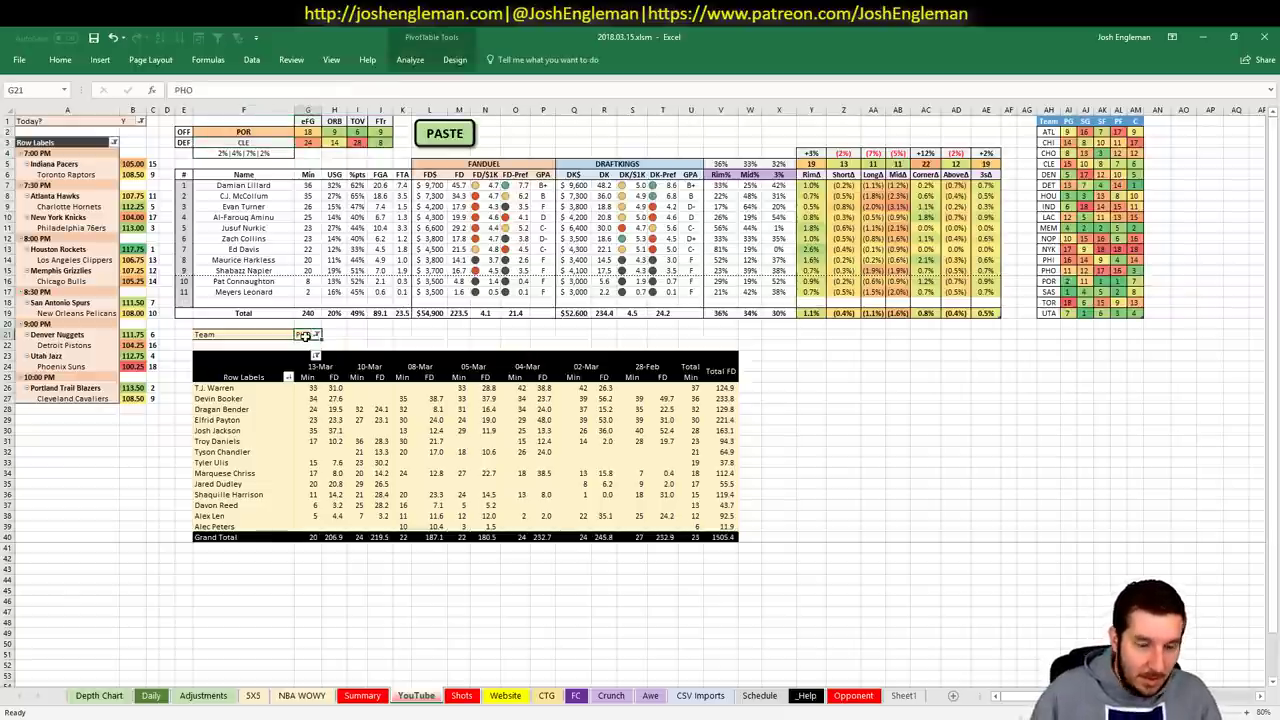
text(POR)
key(Return)
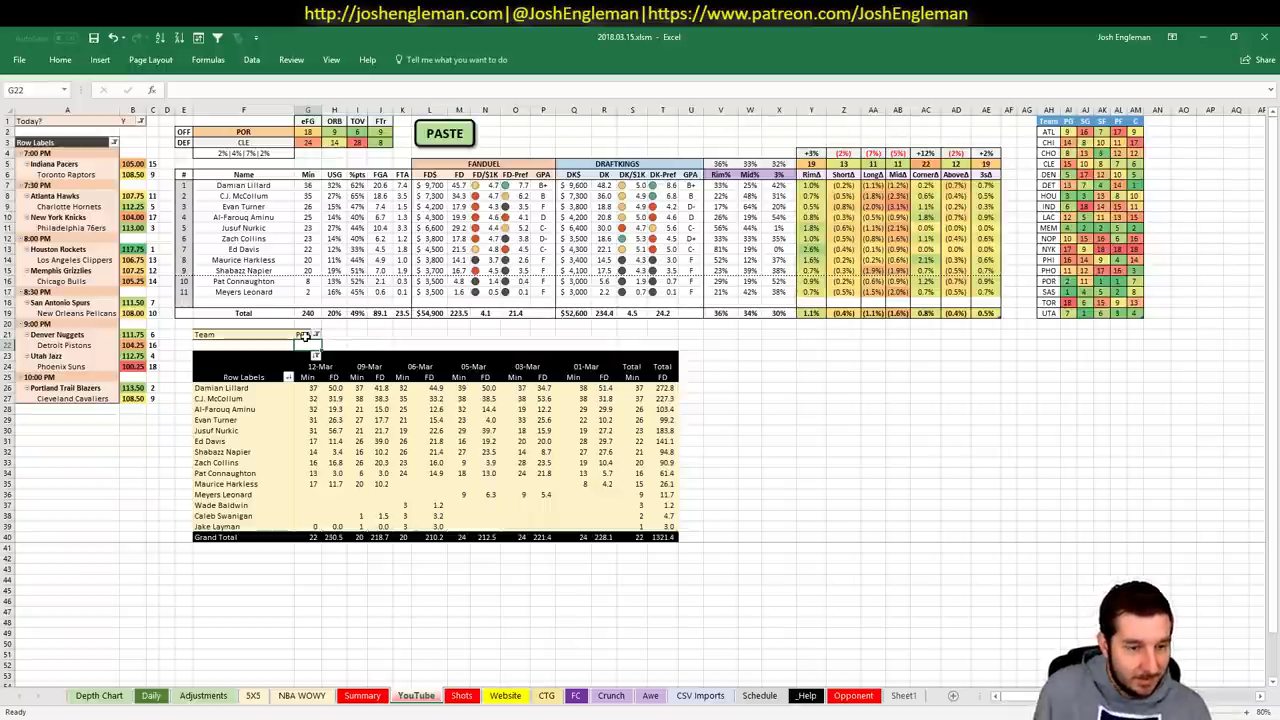
- Switch to the browser, check the March 15 NBA scoreboard on ESPN through its last game, and return to the workbook
key(alt+Tab)
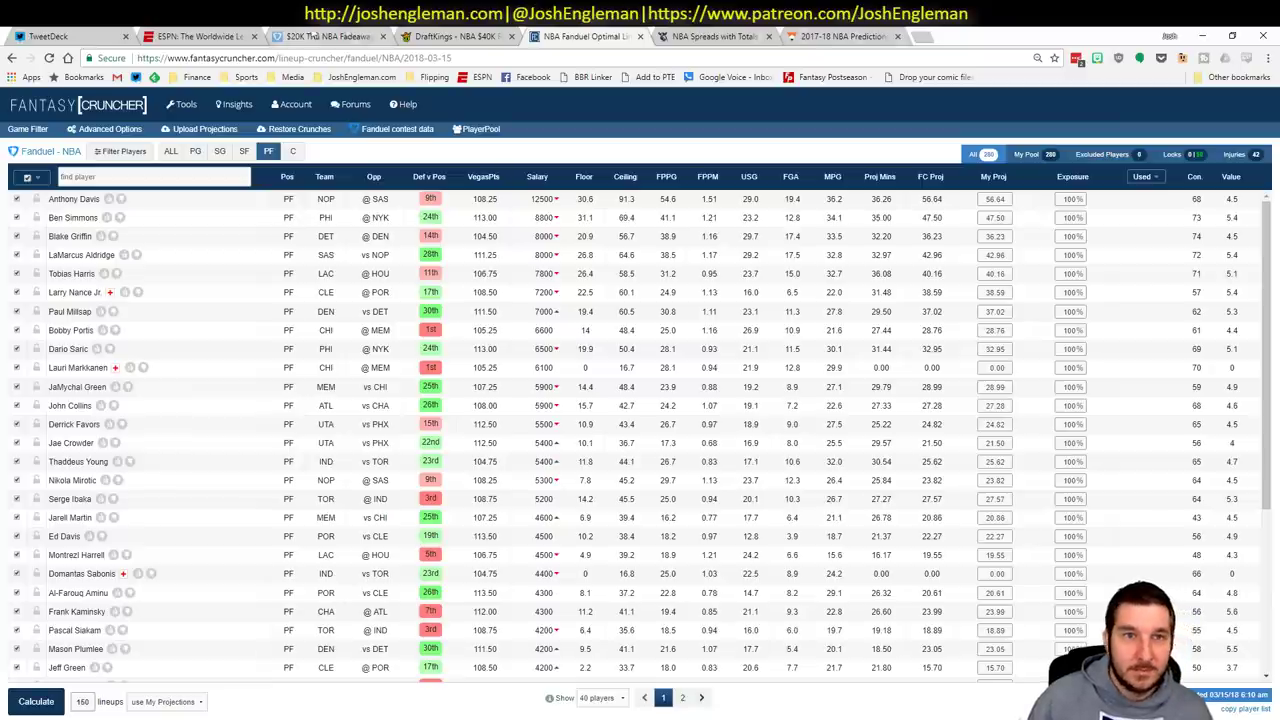
click(215, 36)
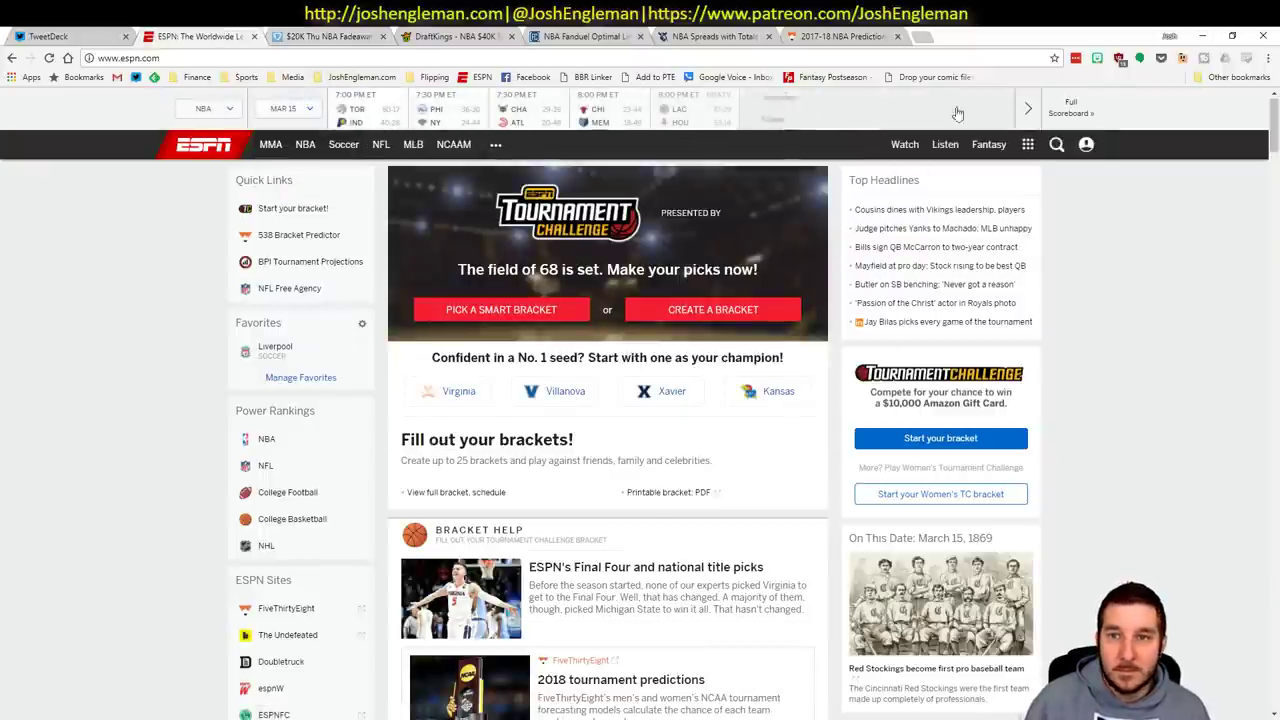
click(1029, 109)
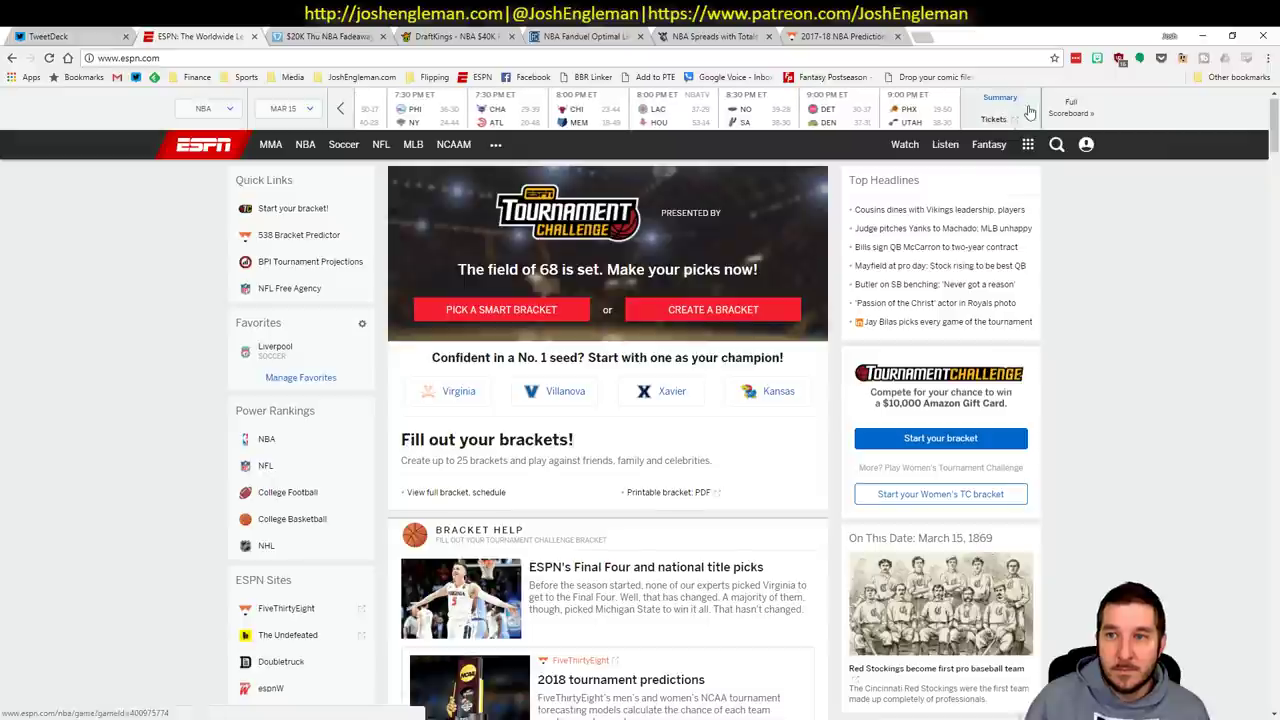
click(340, 110)
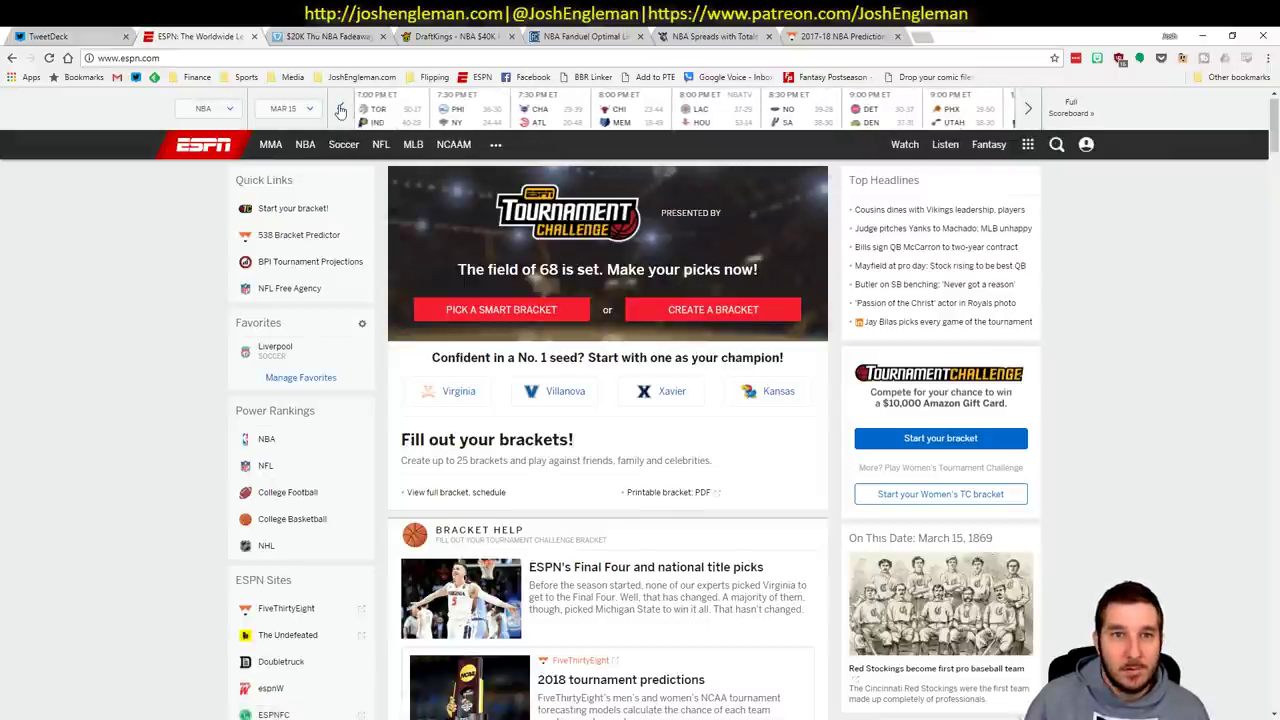
key(alt+Tab)
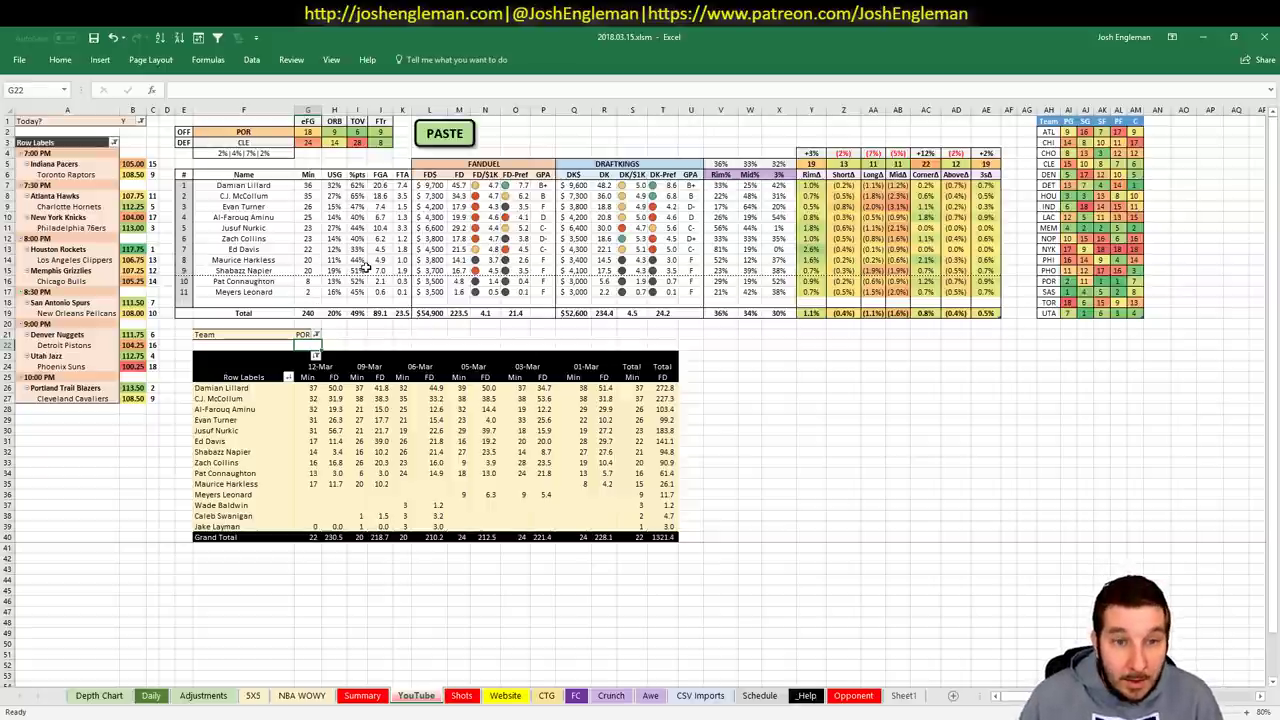
- Set cell F2's offensive team and the Team filter above the recent-games pivot to CLE
click(226, 220)
click(244, 131)
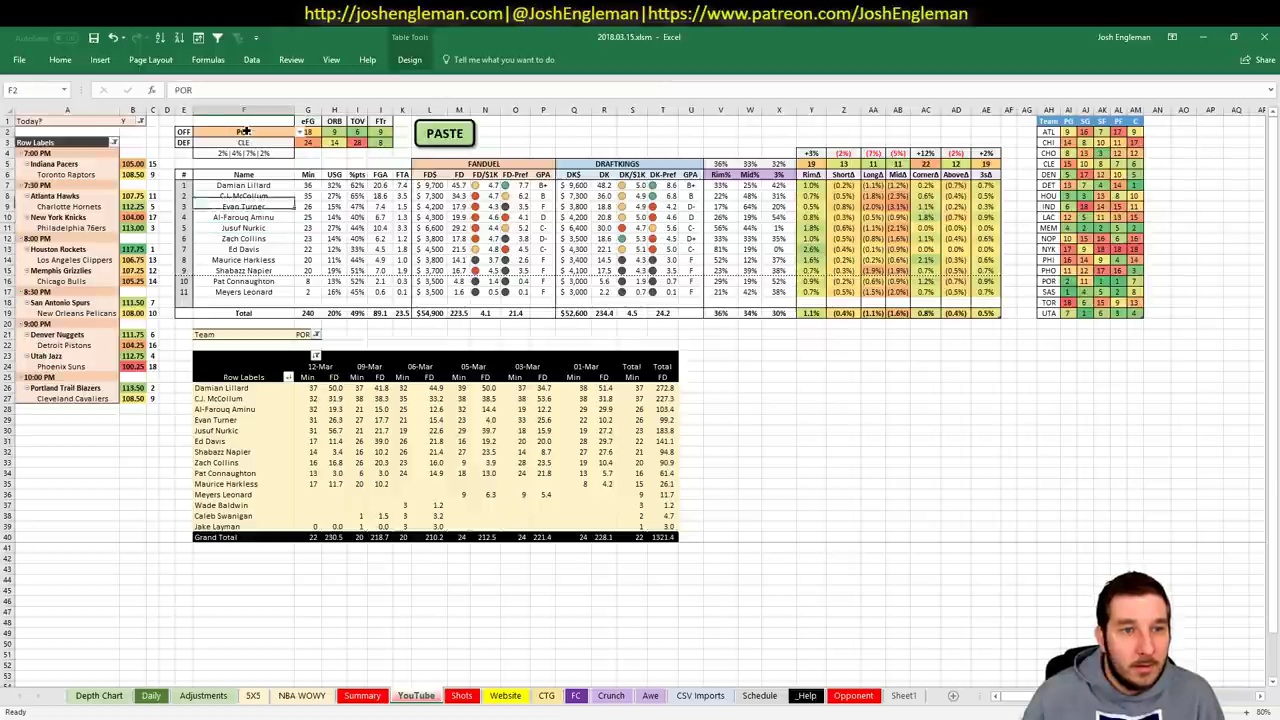
text(CLE)
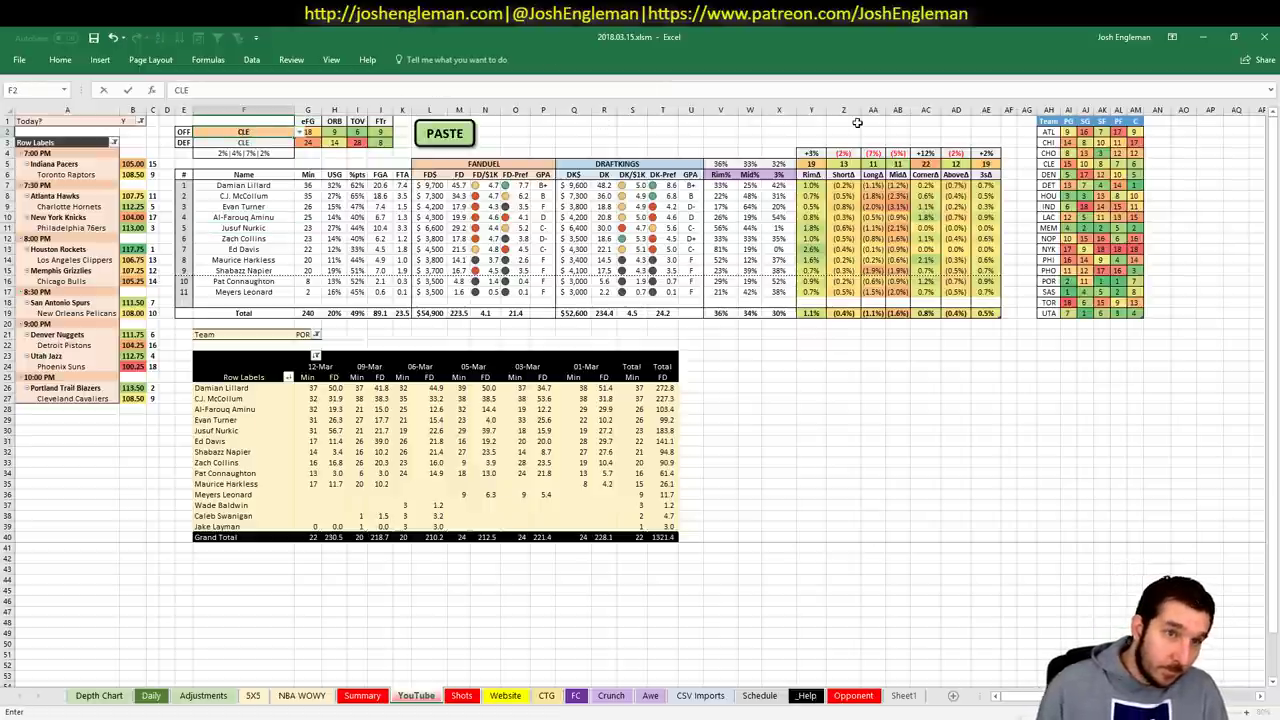
key(Return)
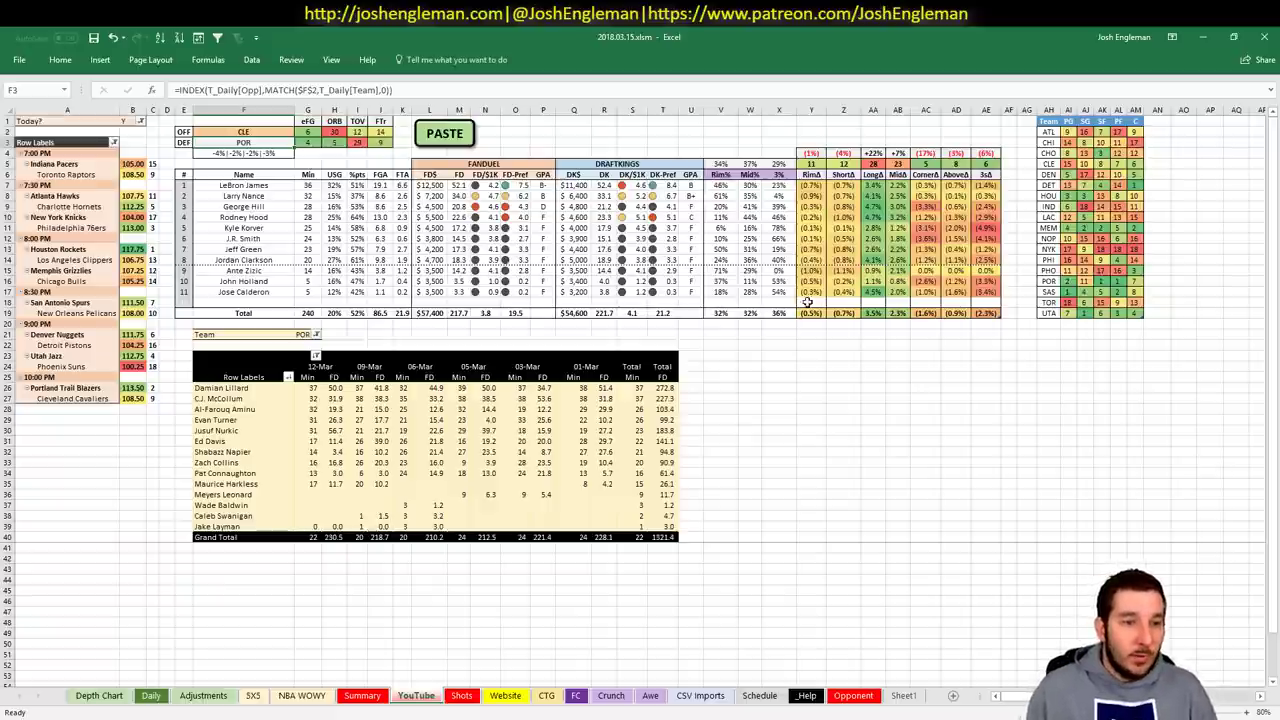
click(298, 337)
text(CLE)
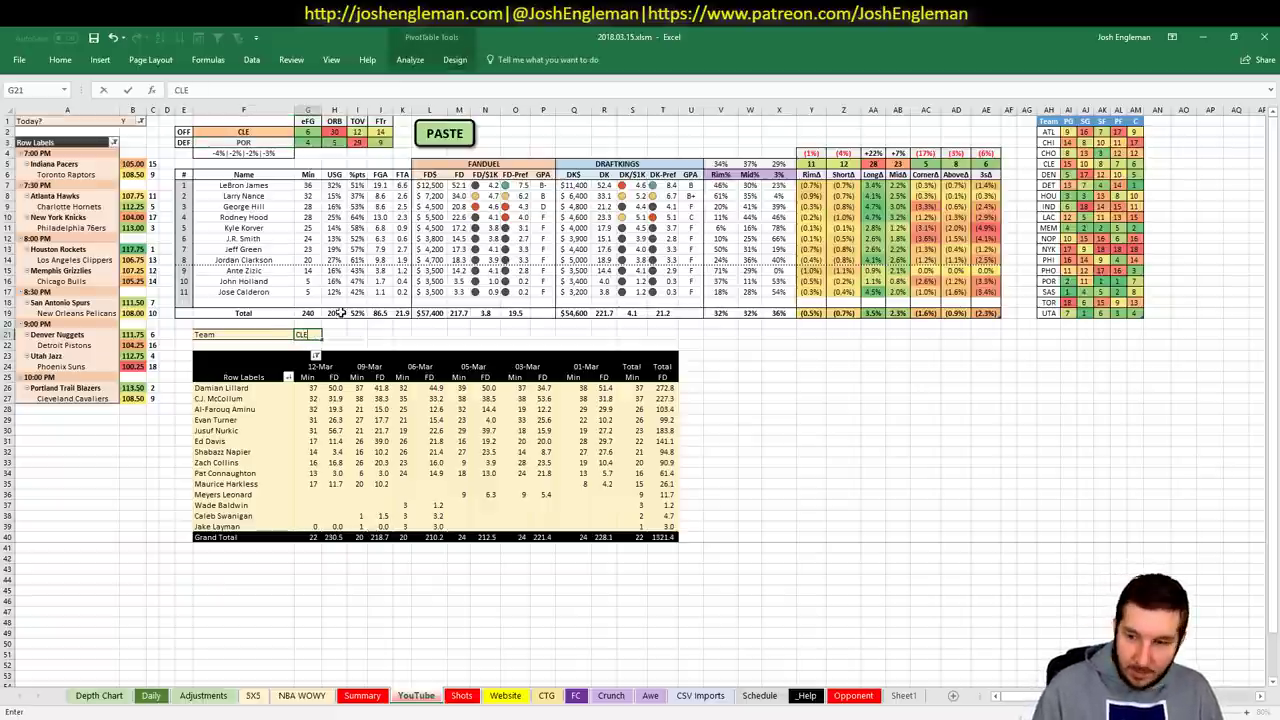
key(Return)
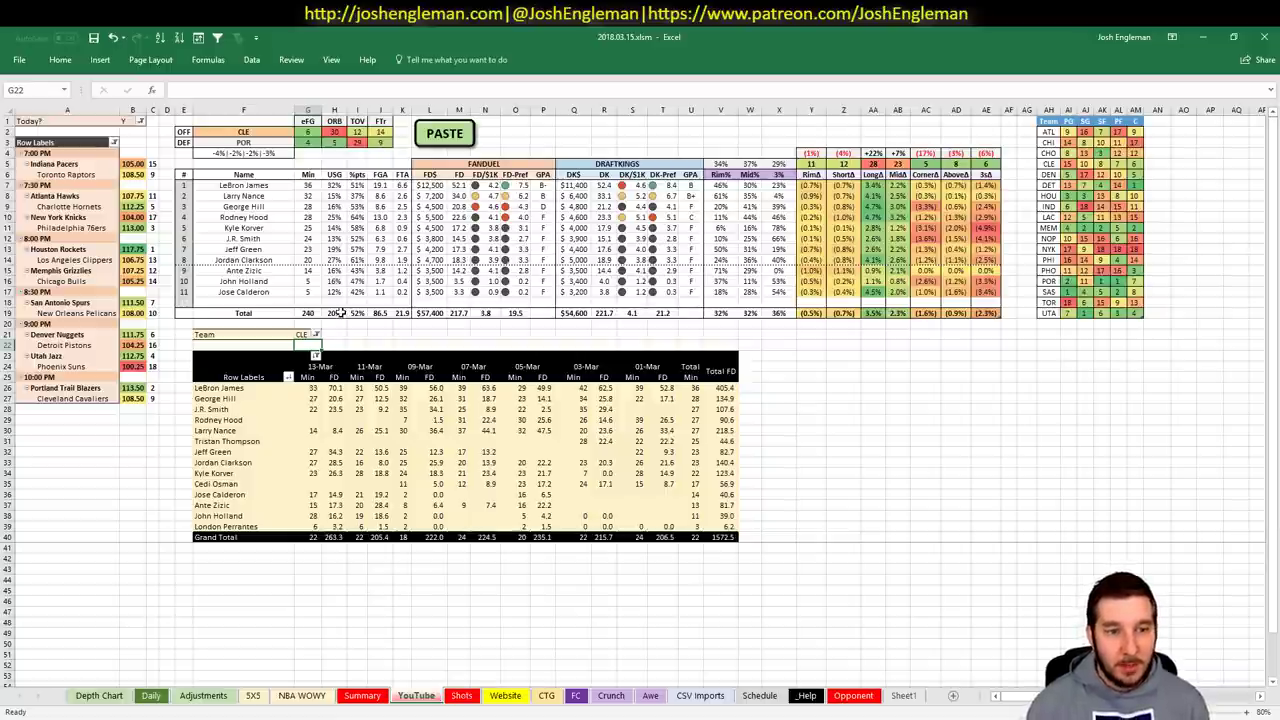
- On the Daily sheet, expand the hidden column group holding the FD projections pivot table and refresh the data
click(151, 695)
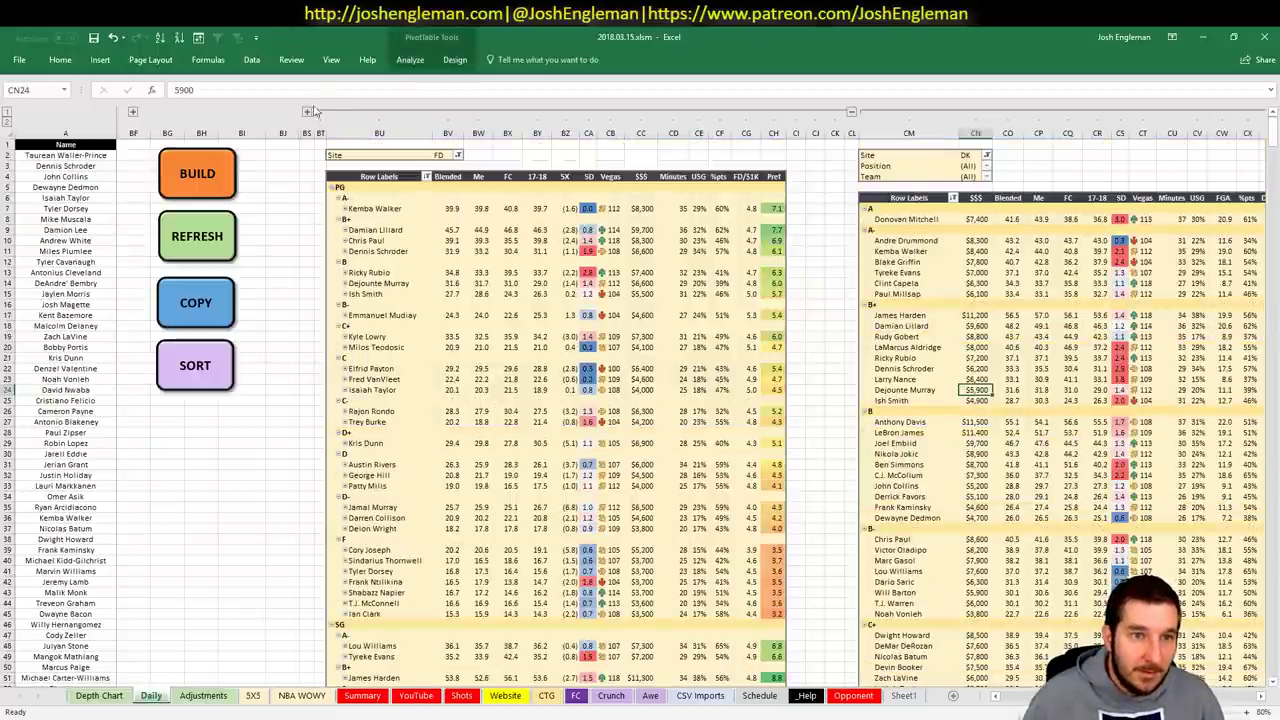
click(307, 112)
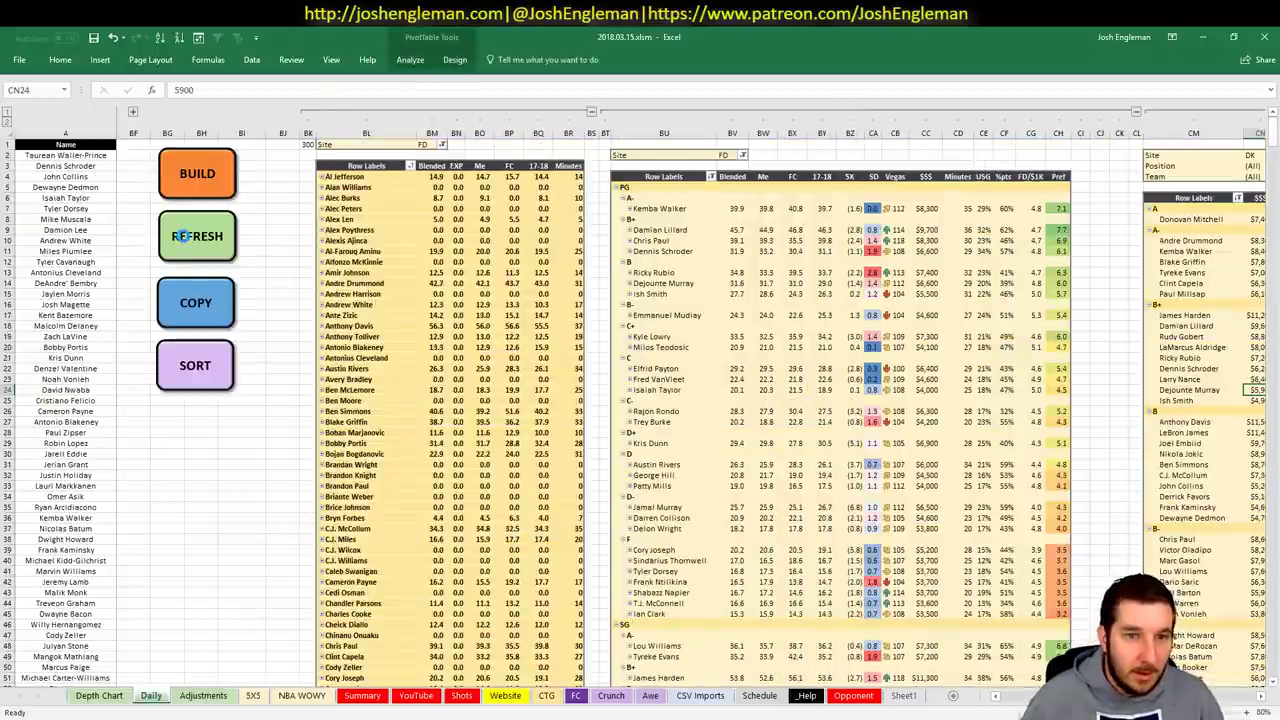
right_click(355, 263)
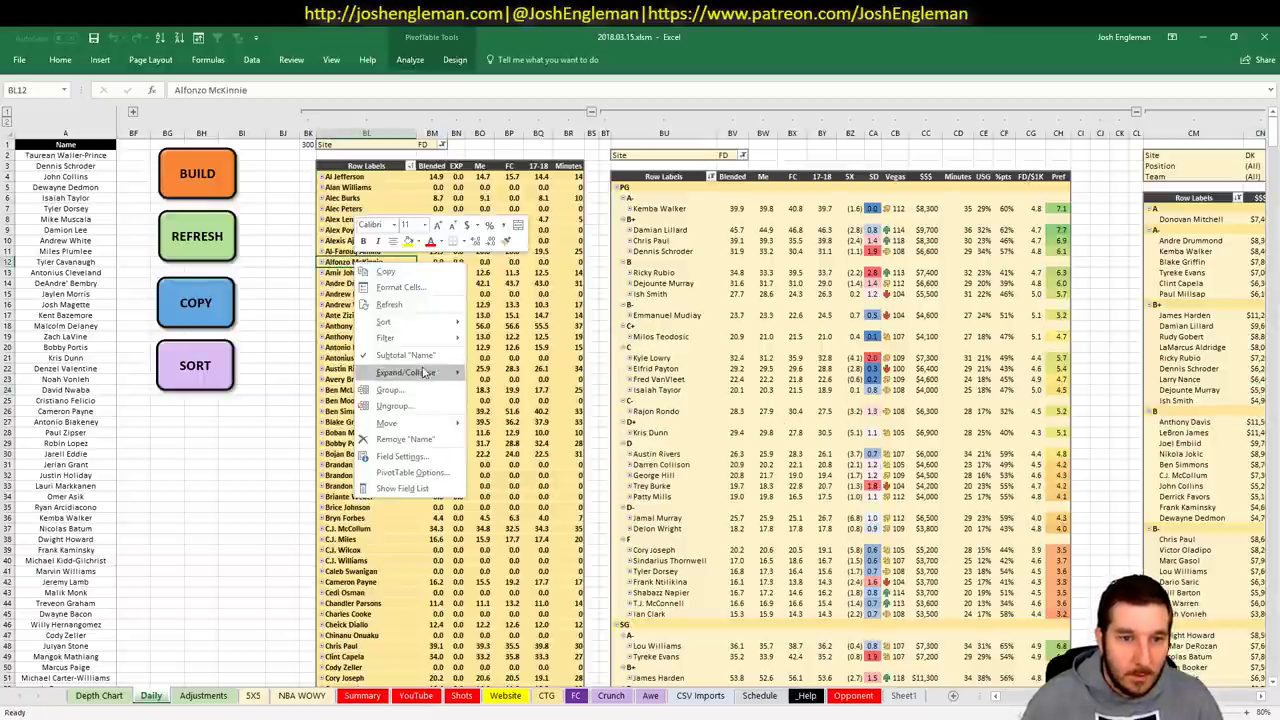
mouse_move(420, 372)
click(537, 408)
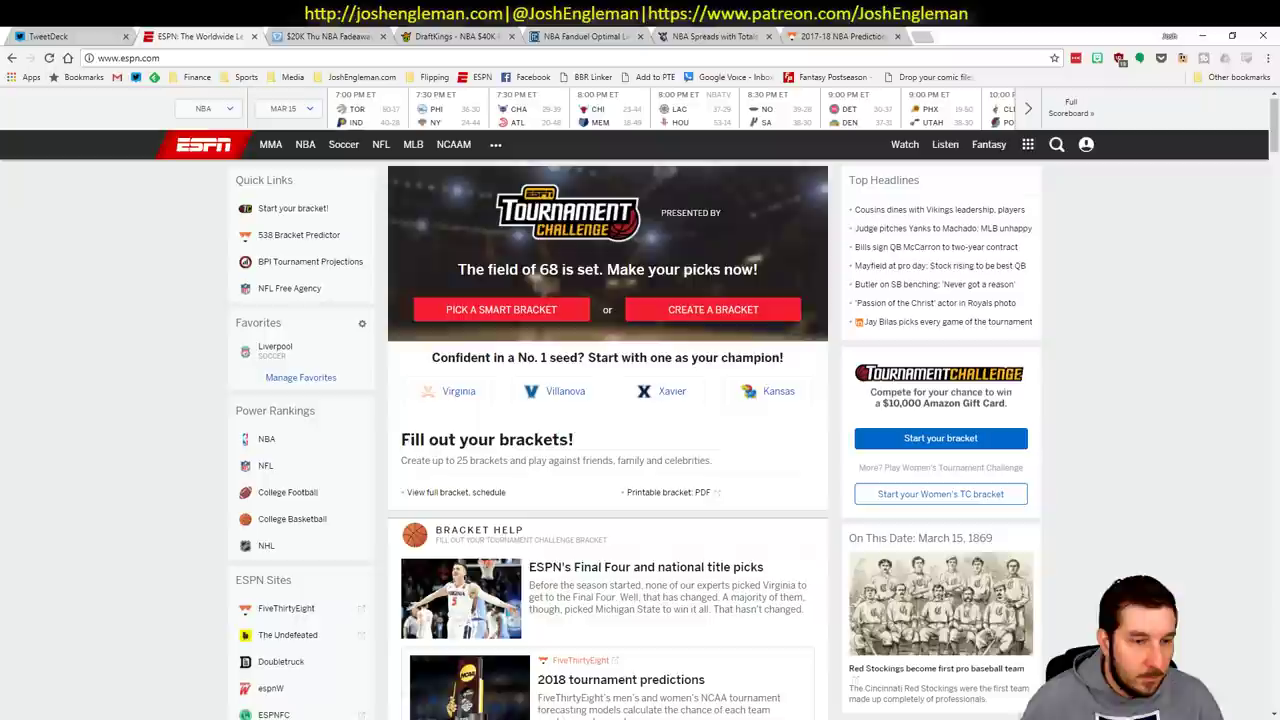
- Switch to FantasyCruncher in the browser and open the upload page for the FanDuel NBA player projections
key(alt+Tab)
click(575, 36)
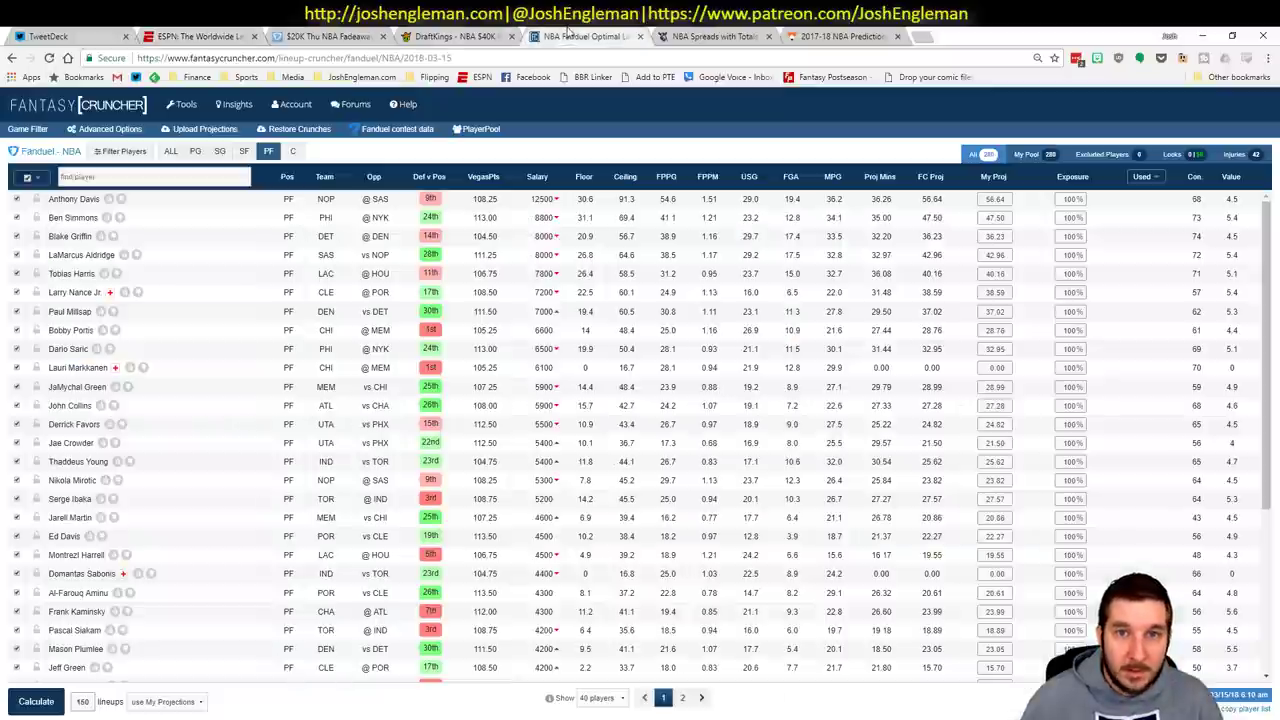
click(38, 130)
click(195, 129)
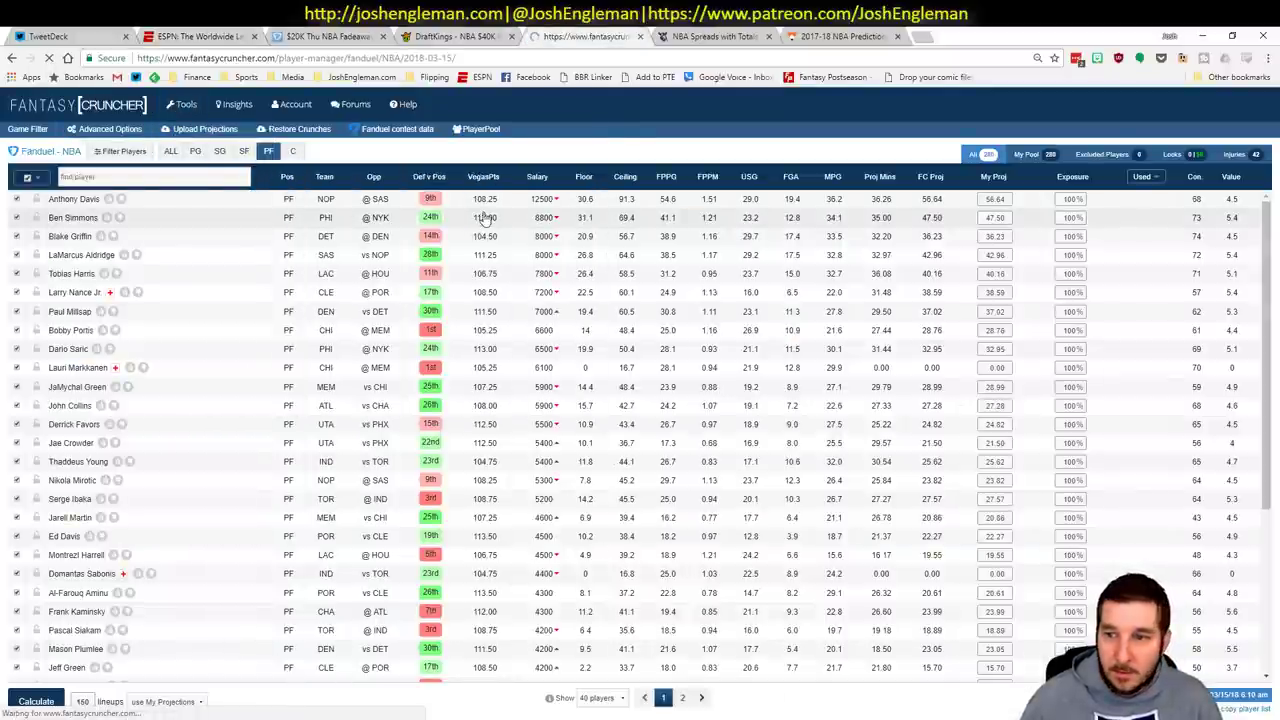
- Copy the player projections from the Daily sheet, paste them into the Upload Player Projections table, upload them and dismiss the player errors
key(alt+Tab)
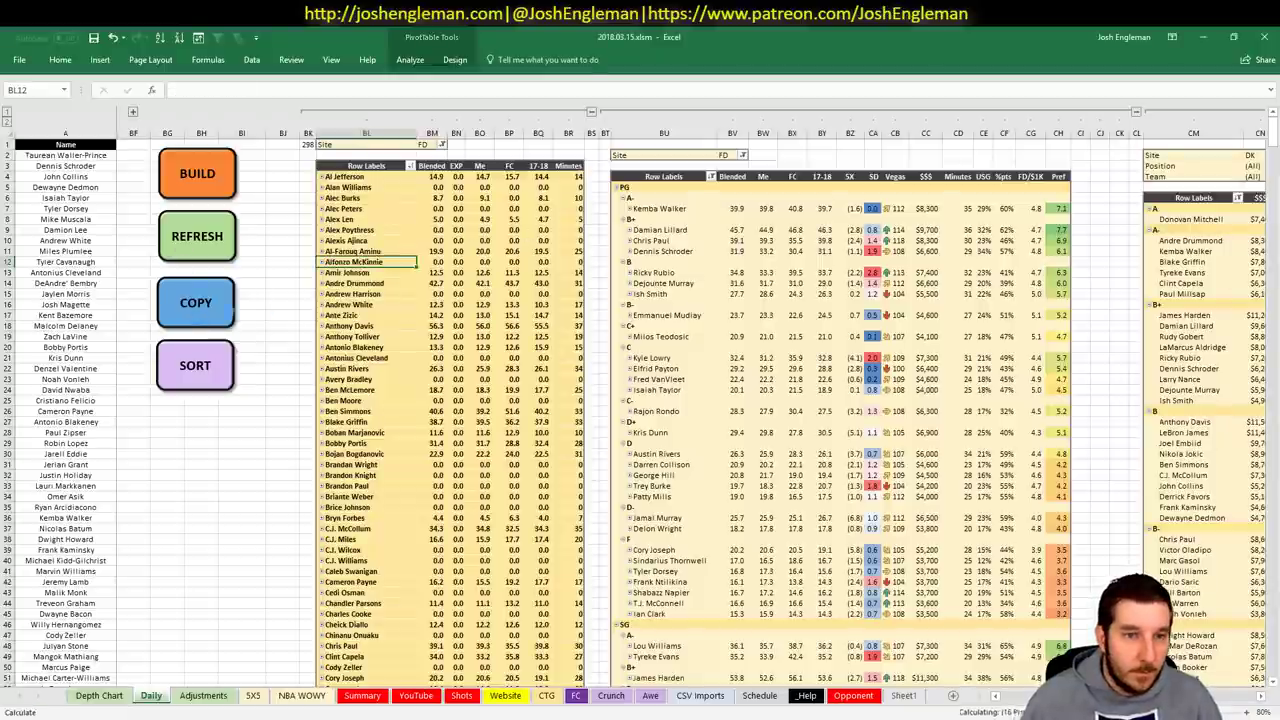
key(ctrl+c)
key(alt+Tab)
click(380, 242)
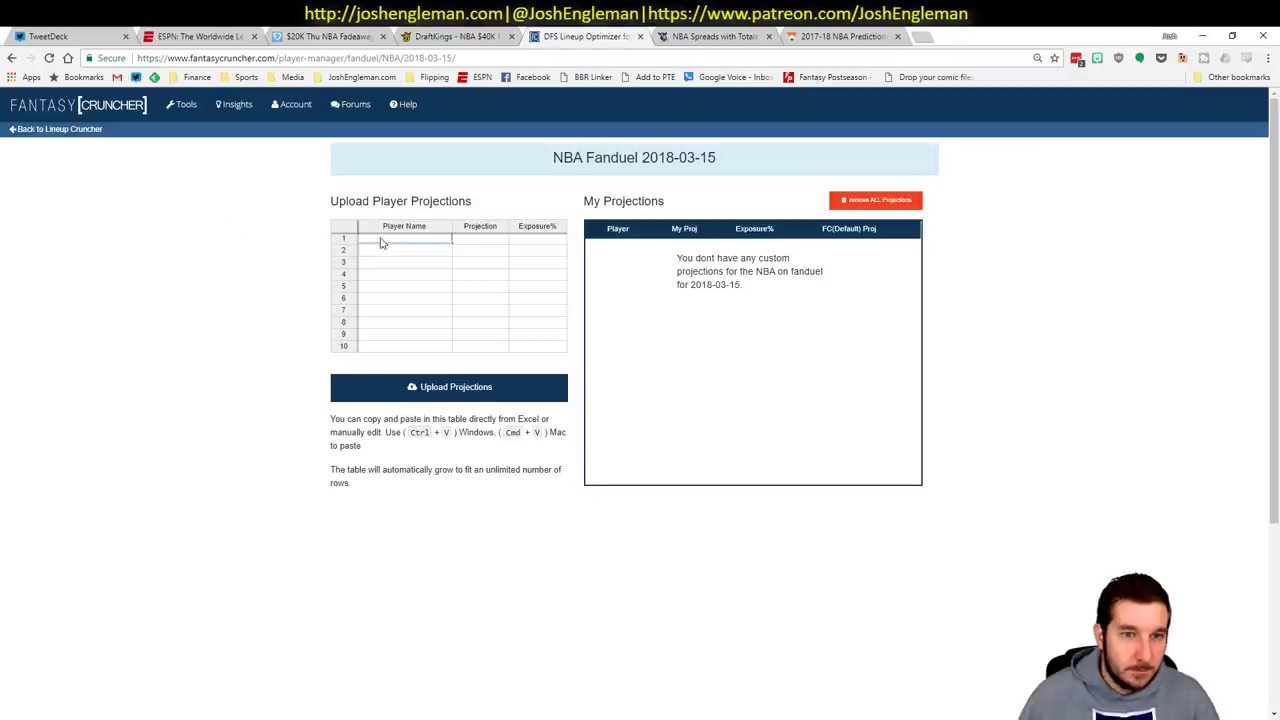
key(ctrl+v)
click(472, 390)
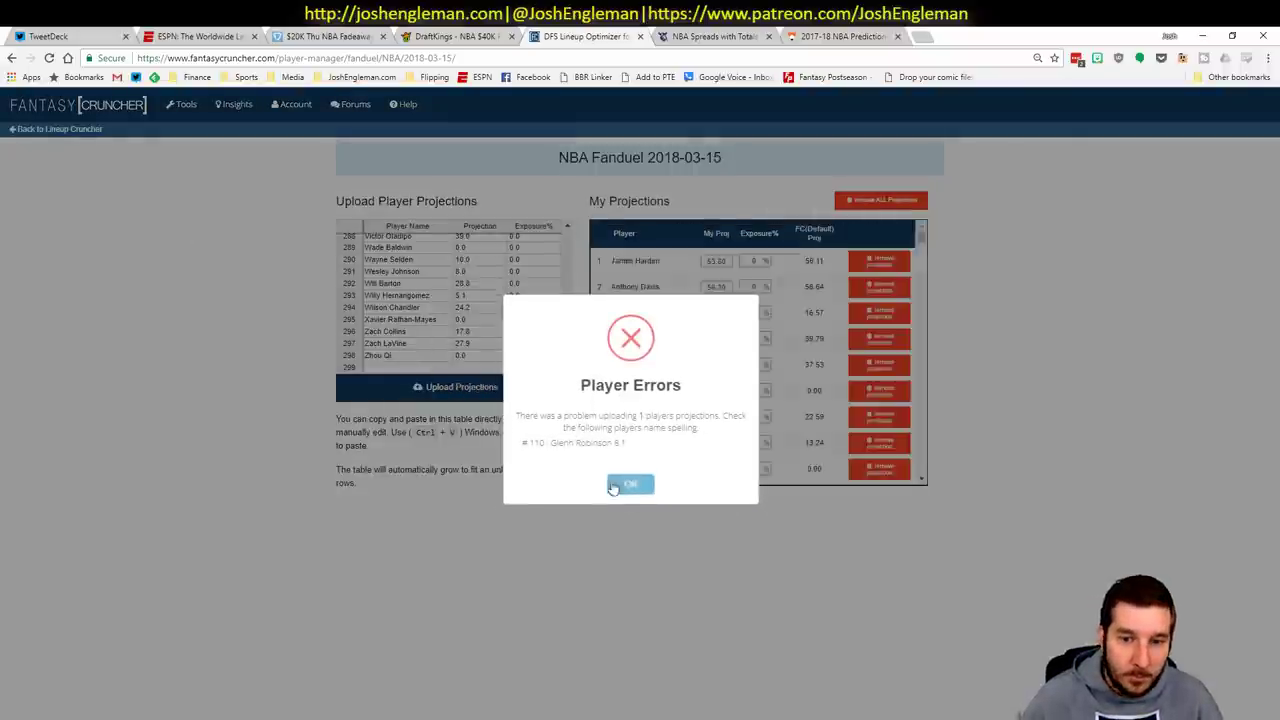
click(630, 470)
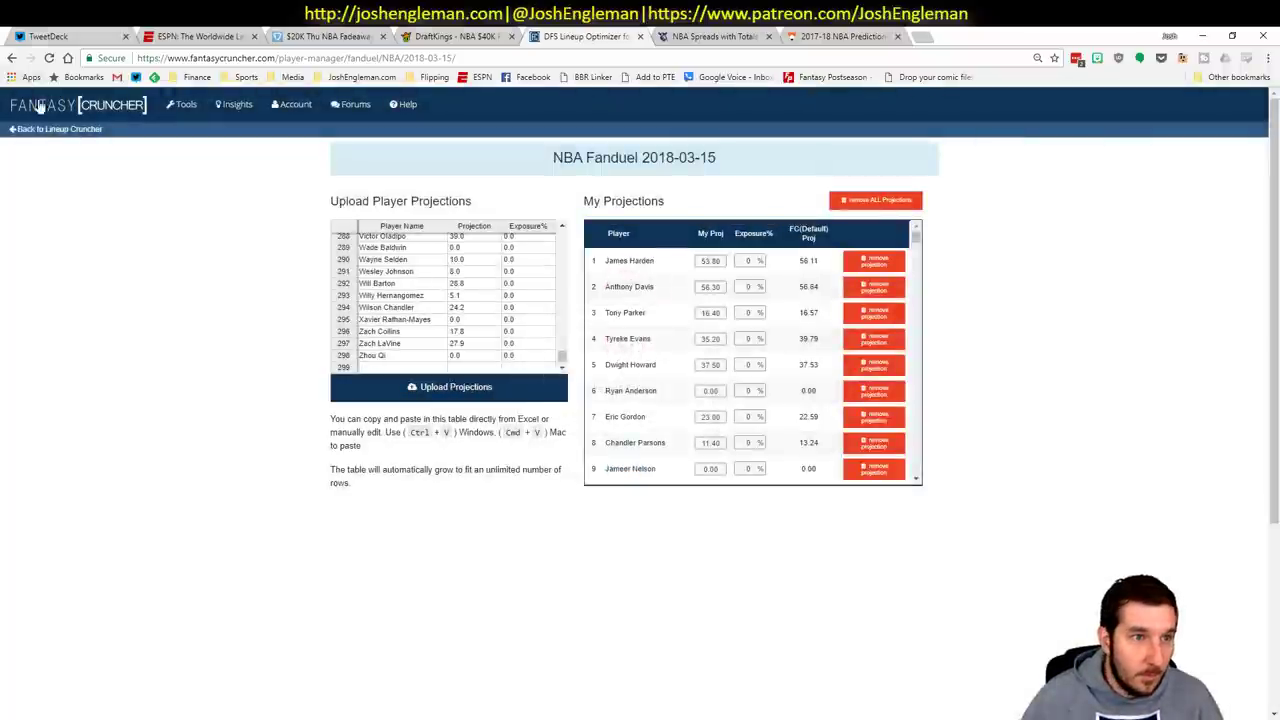
- Back in the lineup cruncher, set the randomness to 10% and apply the 100% global exposure to all players in the advanced options
click(60, 129)
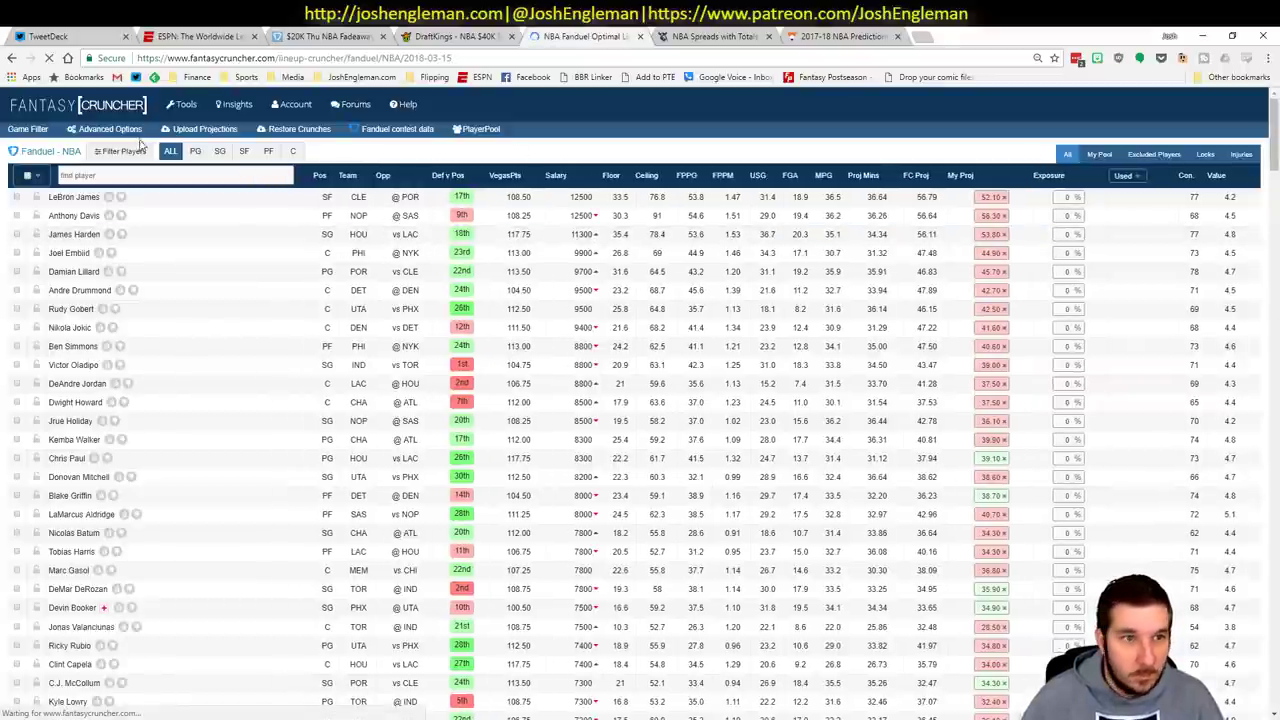
click(108, 128)
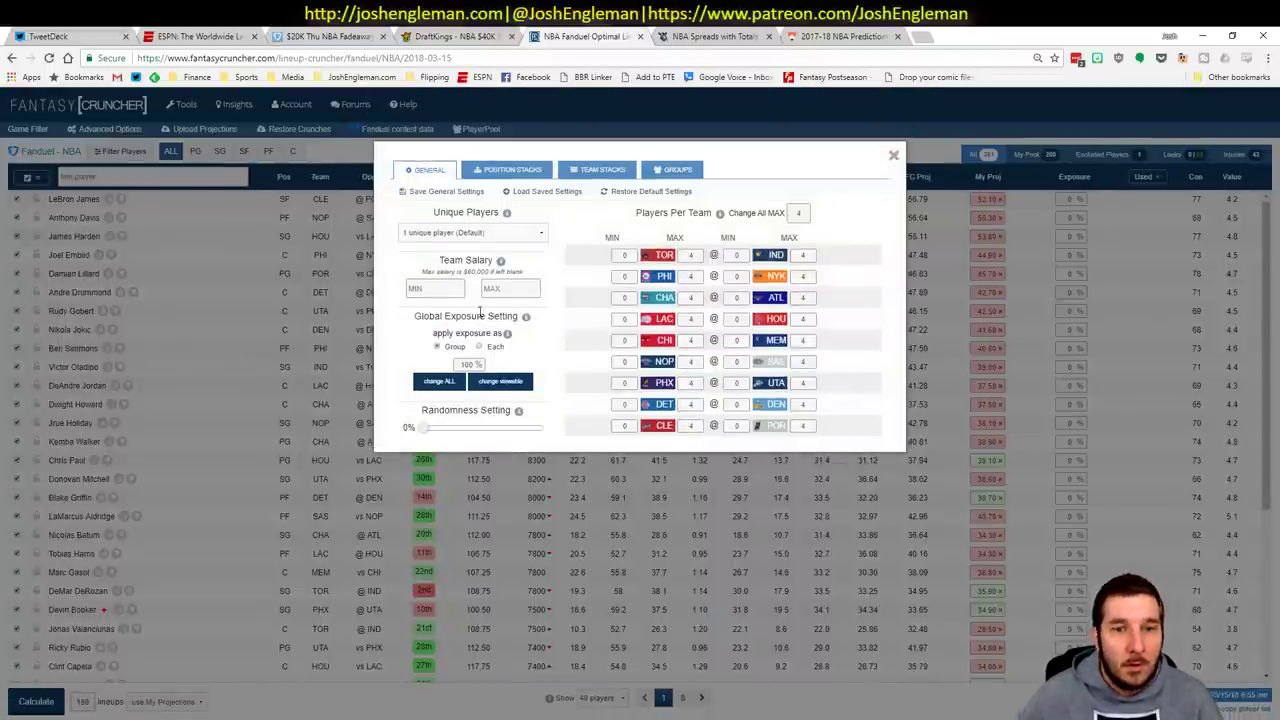
drag(424, 428, 437, 431)
click(452, 381)
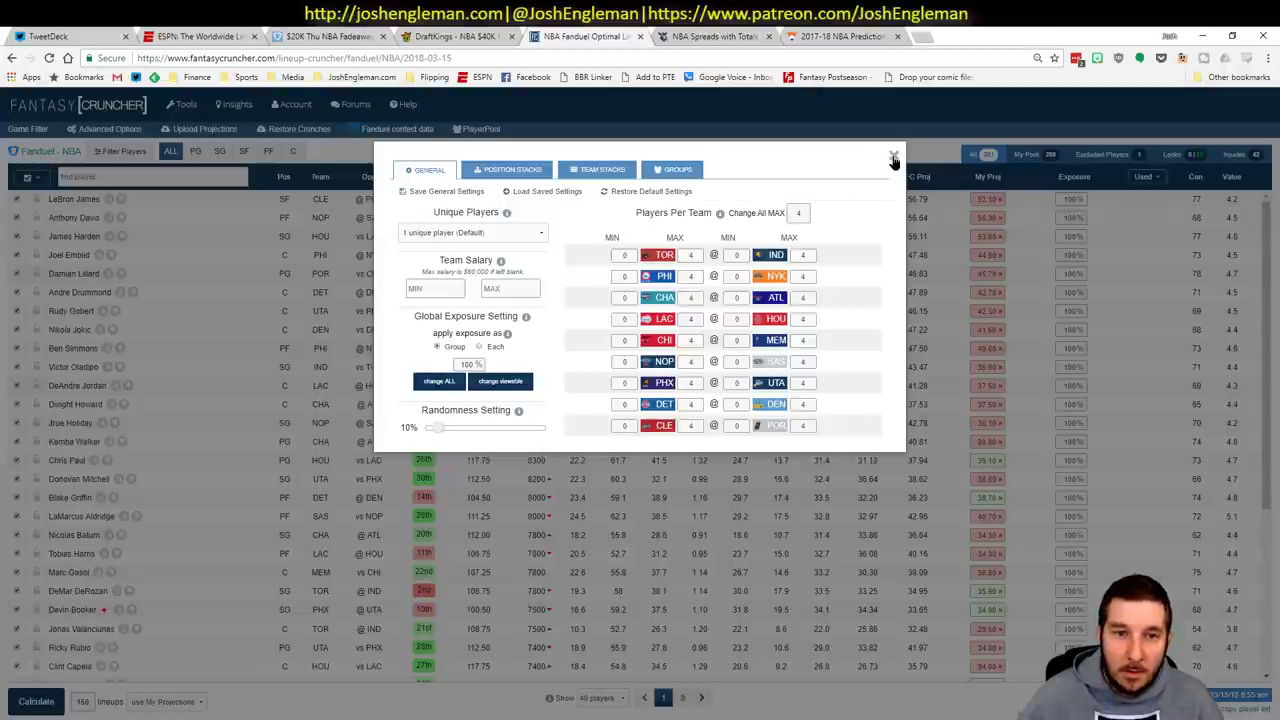
click(894, 160)
- Set the number of lineups to 100 and calculate them with My Projections
double_click(85, 701)
text(1)
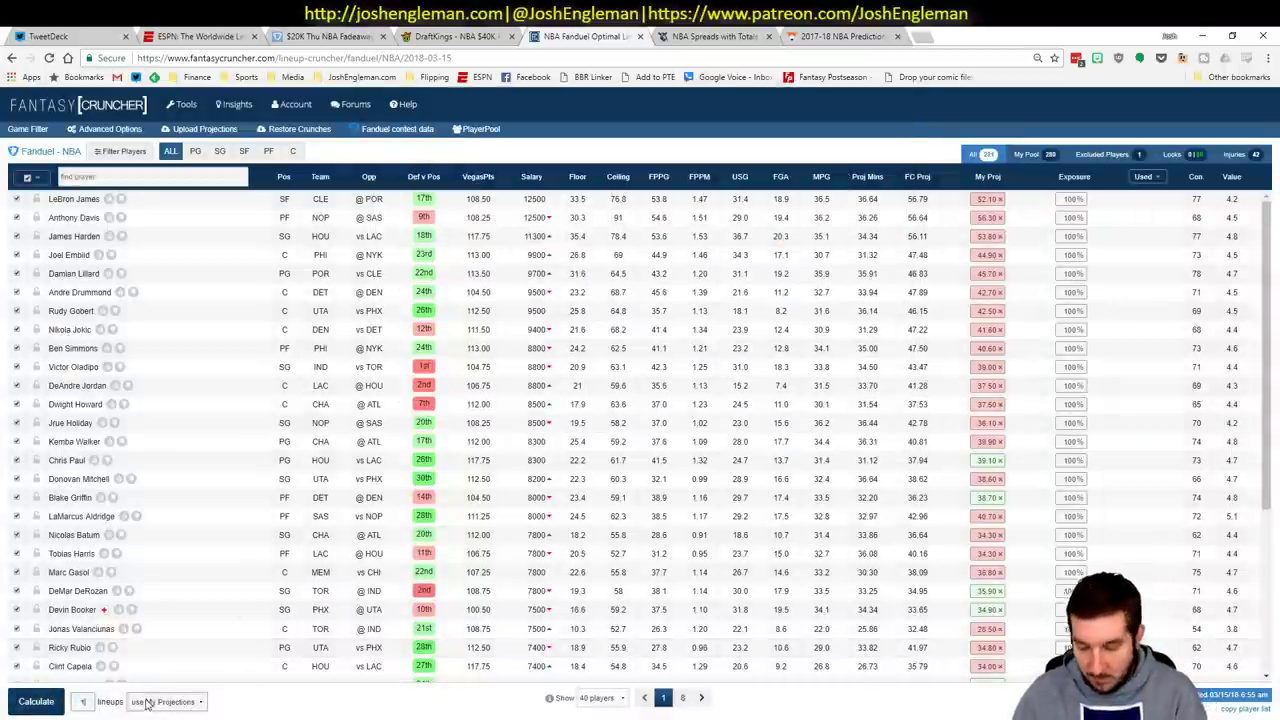
text(00)
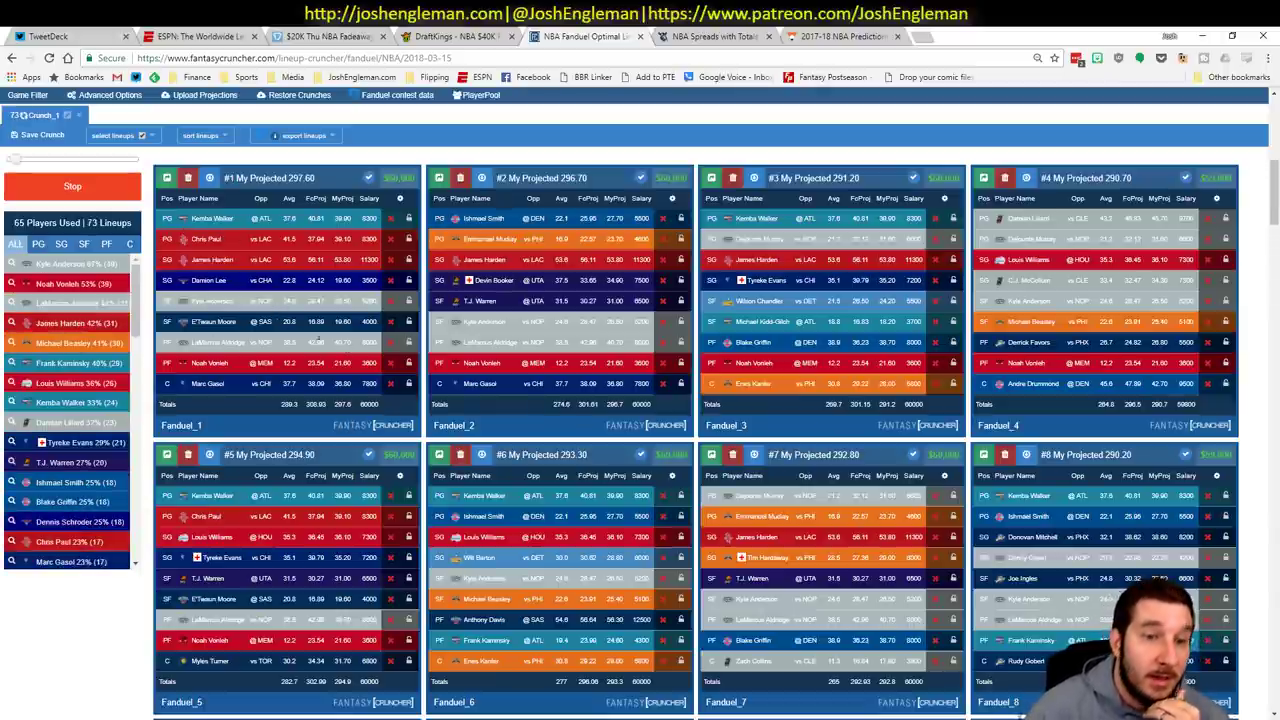
- Sort the generated lineups by My Projected score and filter them to those using both Damian Lillard and Kemba Walker at point guard
click(222, 140)
click(228, 178)
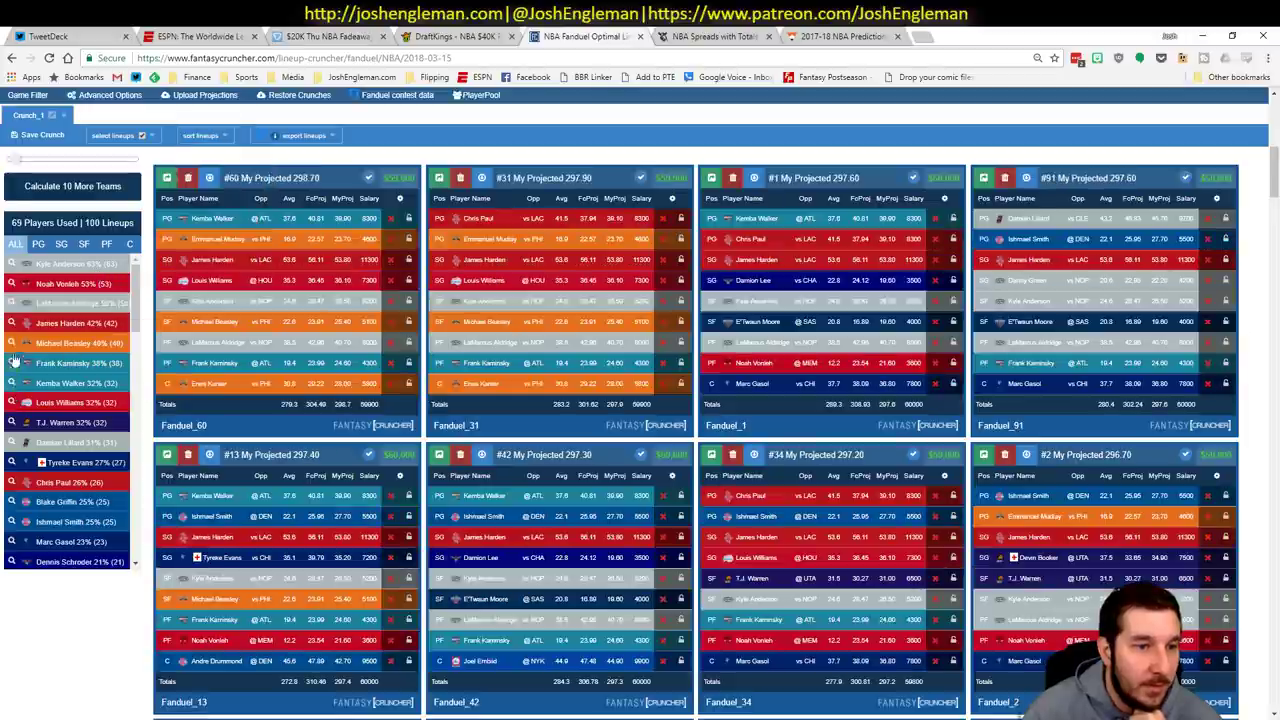
click(12, 442)
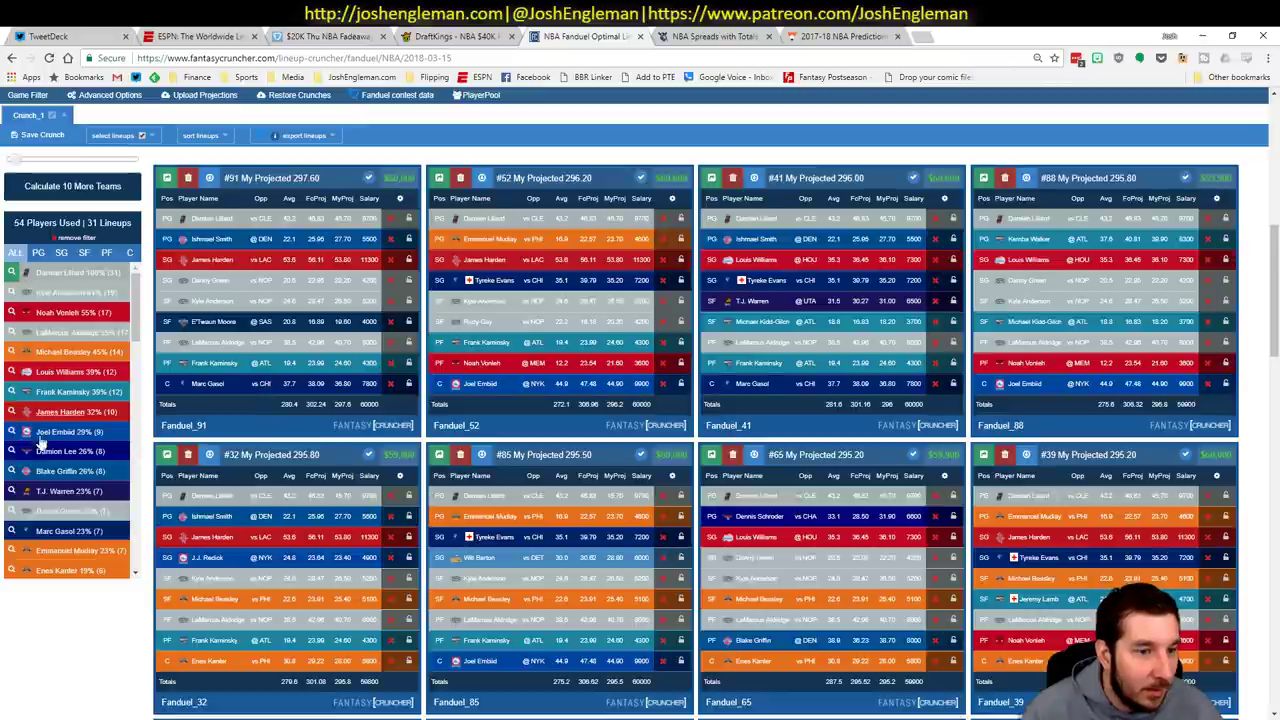
click(38, 252)
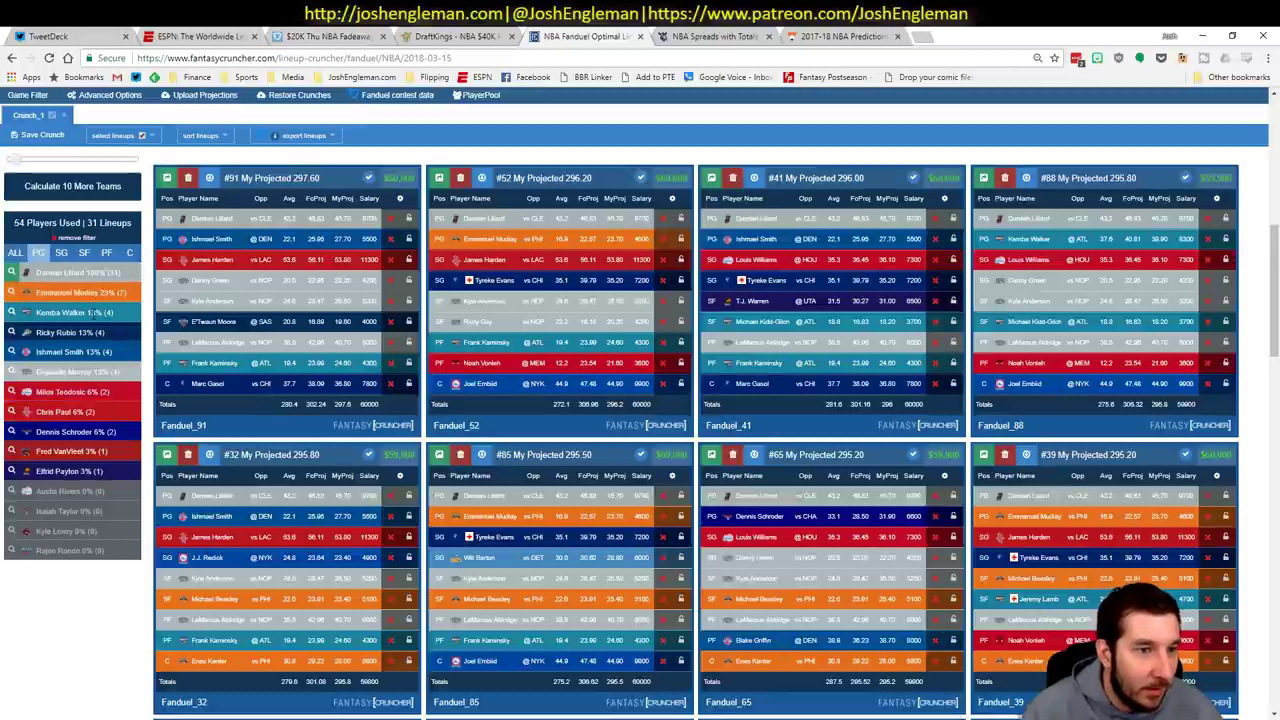
click(12, 312)
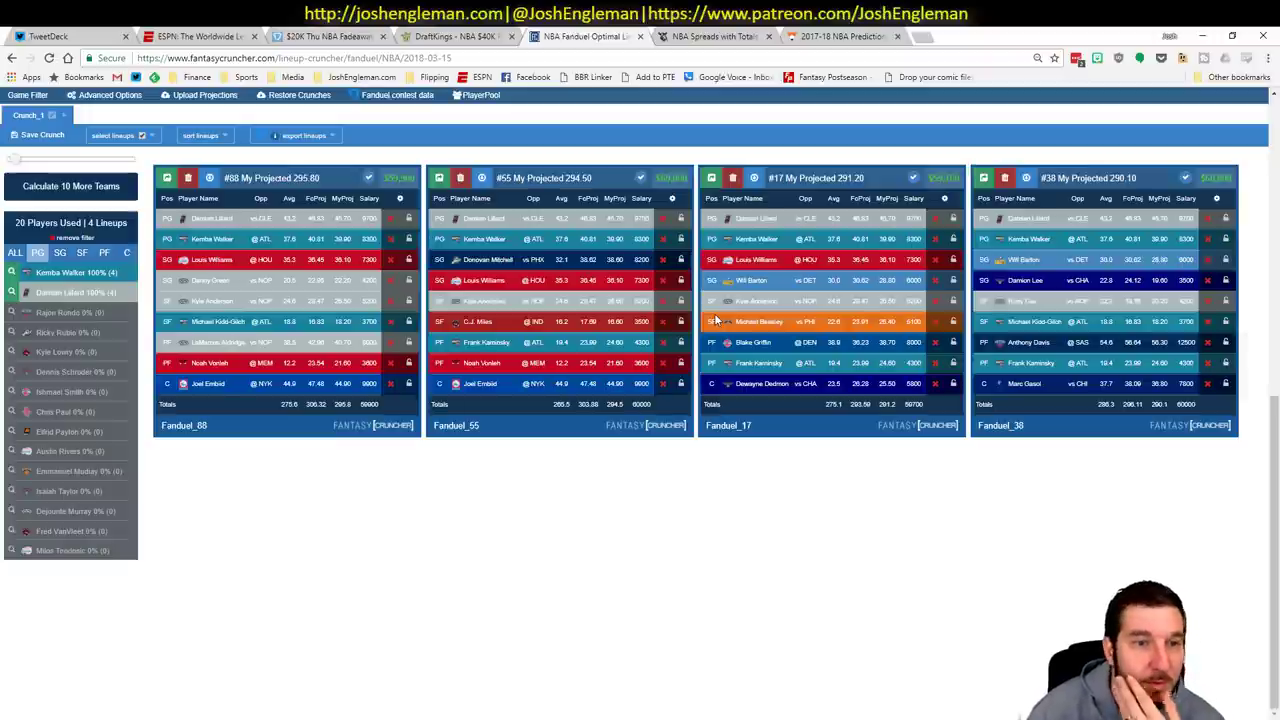
- Switch to Excel to review the player projections further down the Daily sheet, and return to the filtered FantasyCruncher lineups
key(alt+Tab)
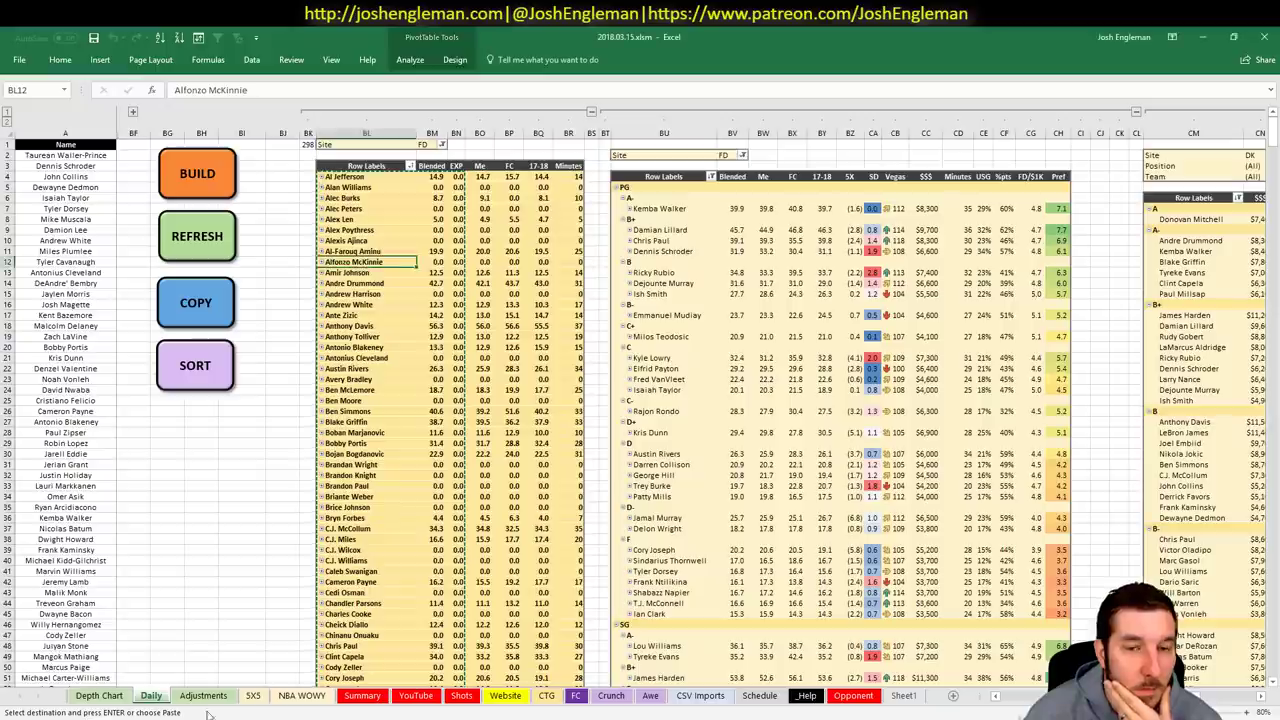
scroll(830, 418, down, 9)
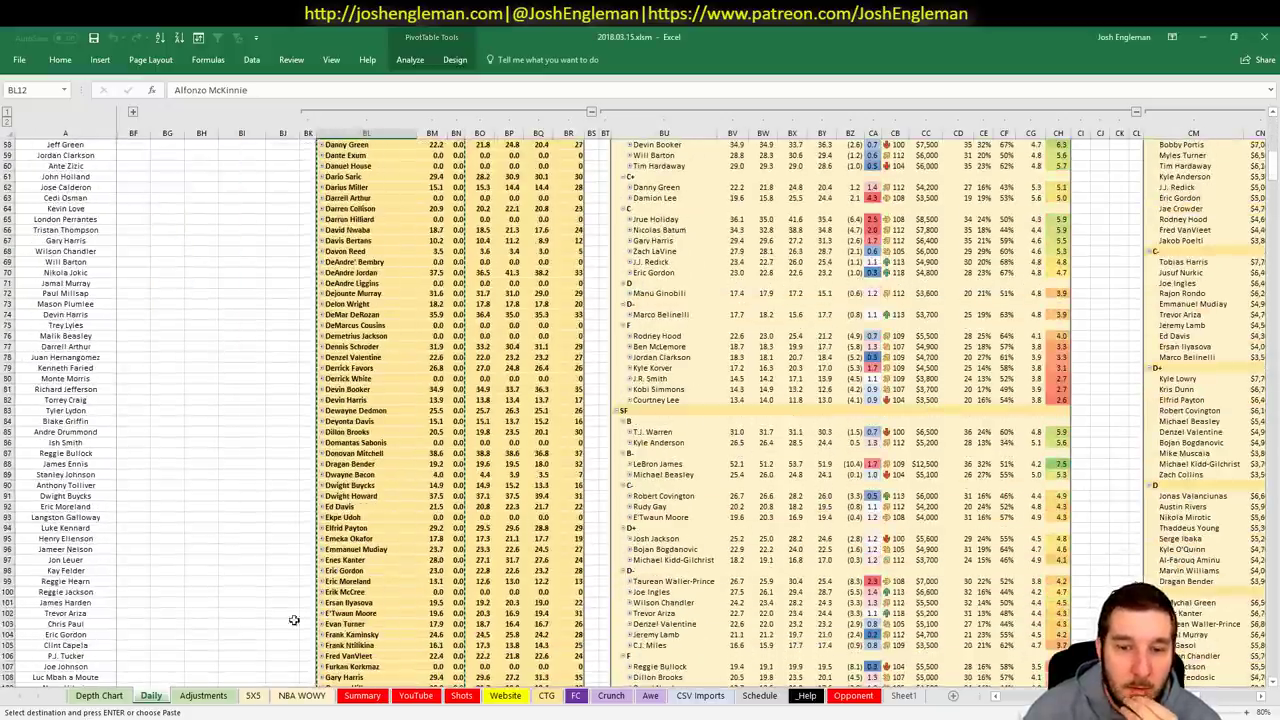
key(alt+Tab)
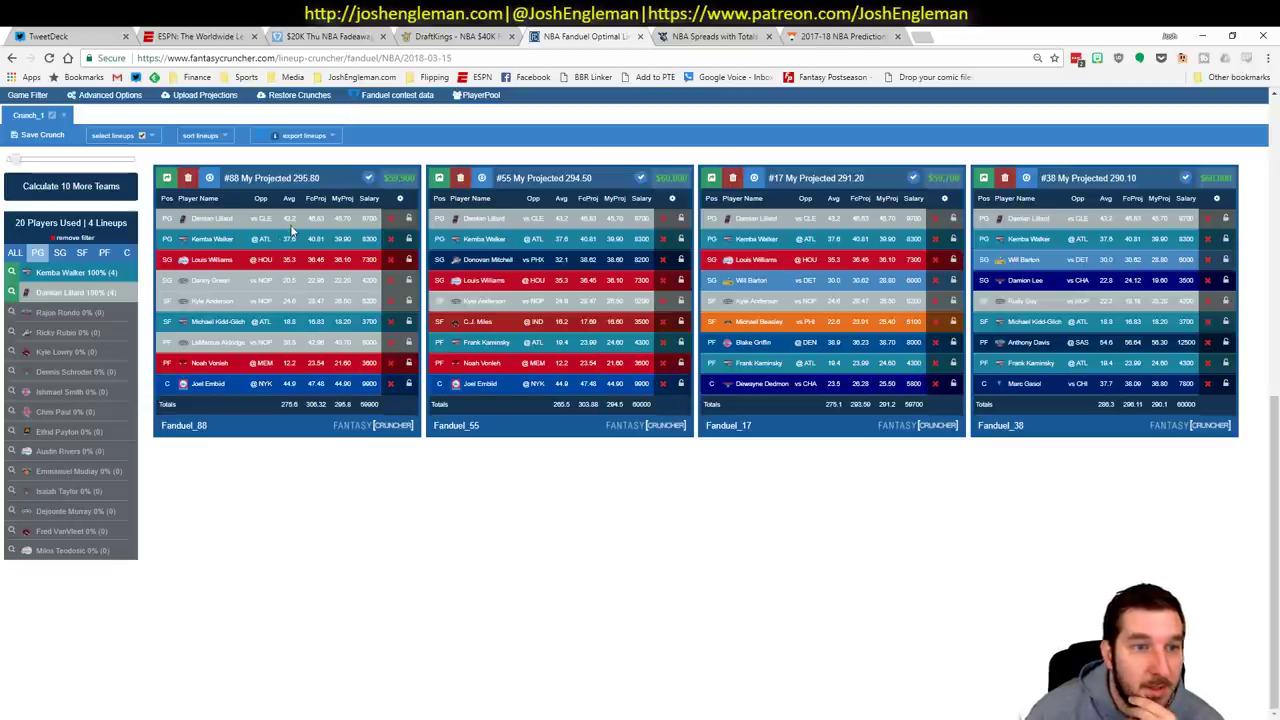